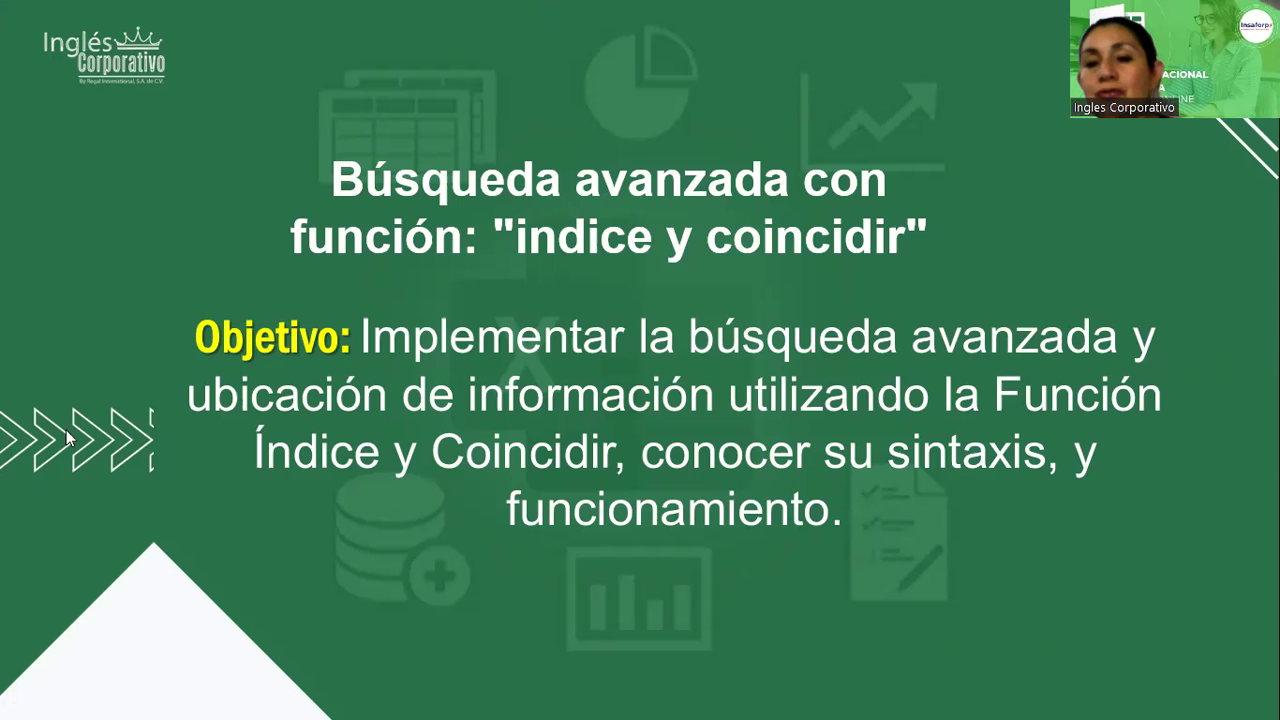
- Advance the slideshow to the slide explaining how the Índice function works
click(415, 560)
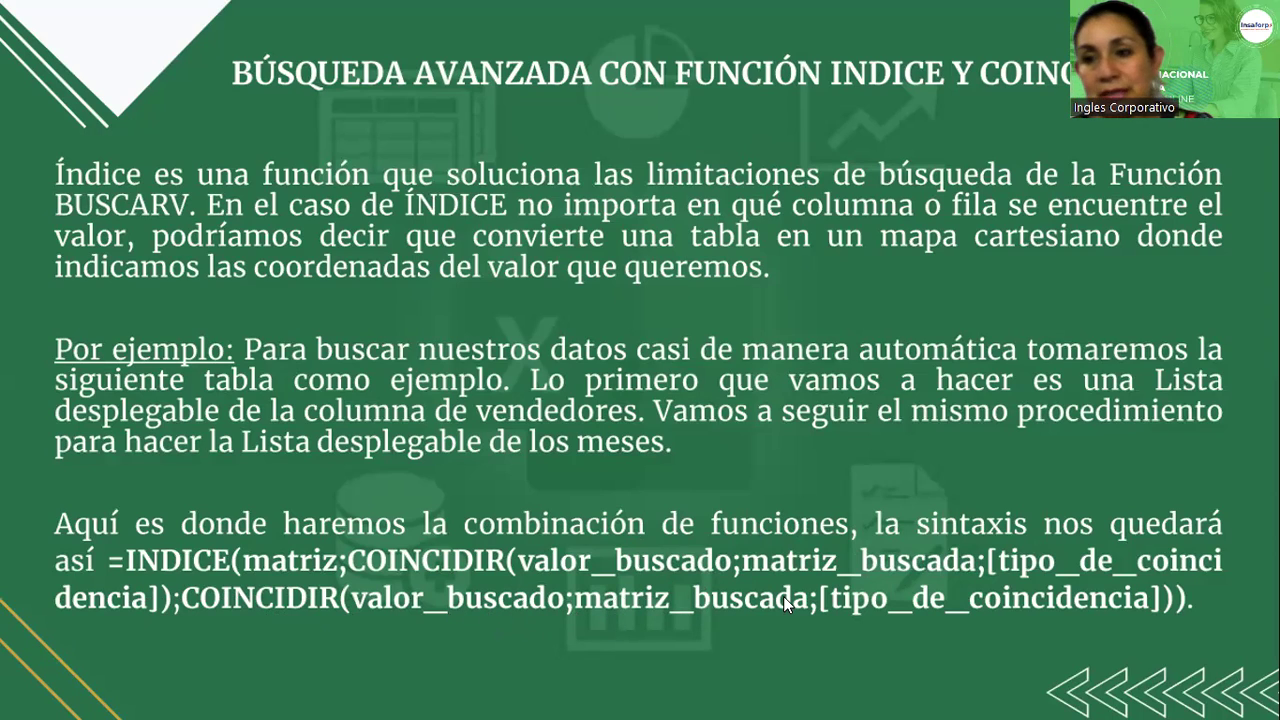
- Advance the slideshow to the slide on the column COINCIDIR arguments
click(658, 478)
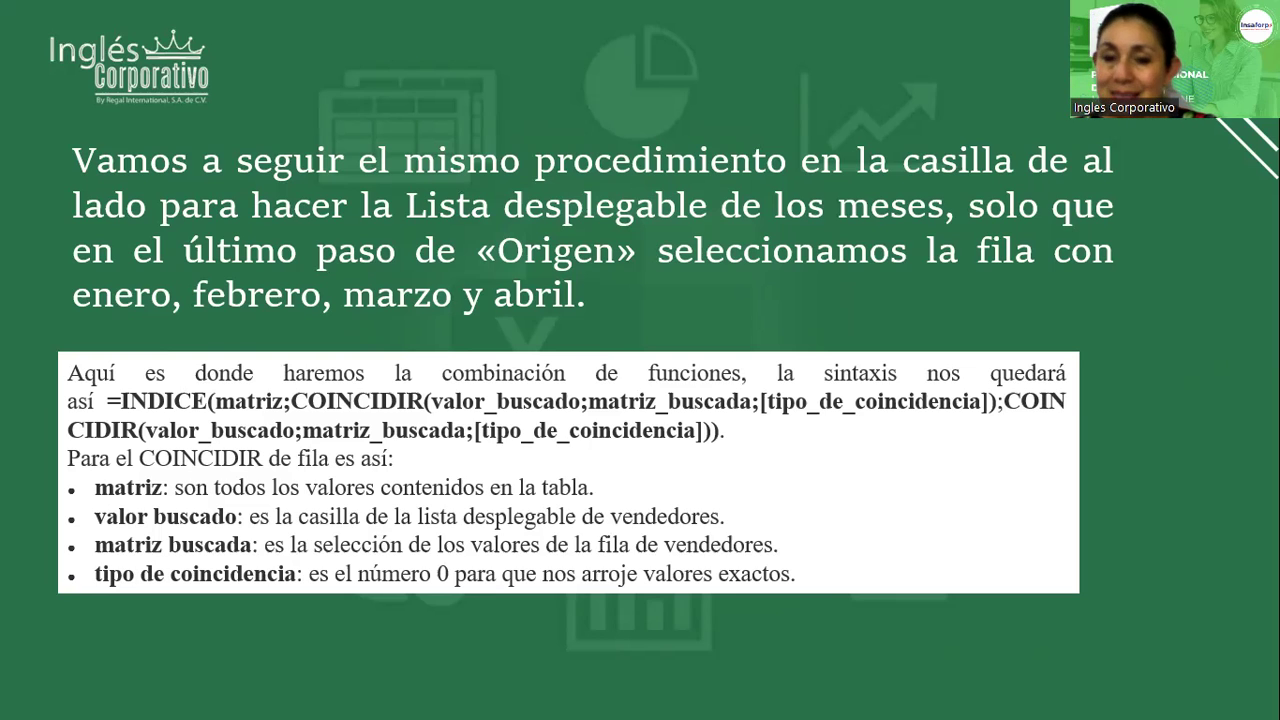
- Advance past the COINCIDIR, vendor dropdown and Desarrollo de Ejercicios slides to the end screen
click(758, 300)
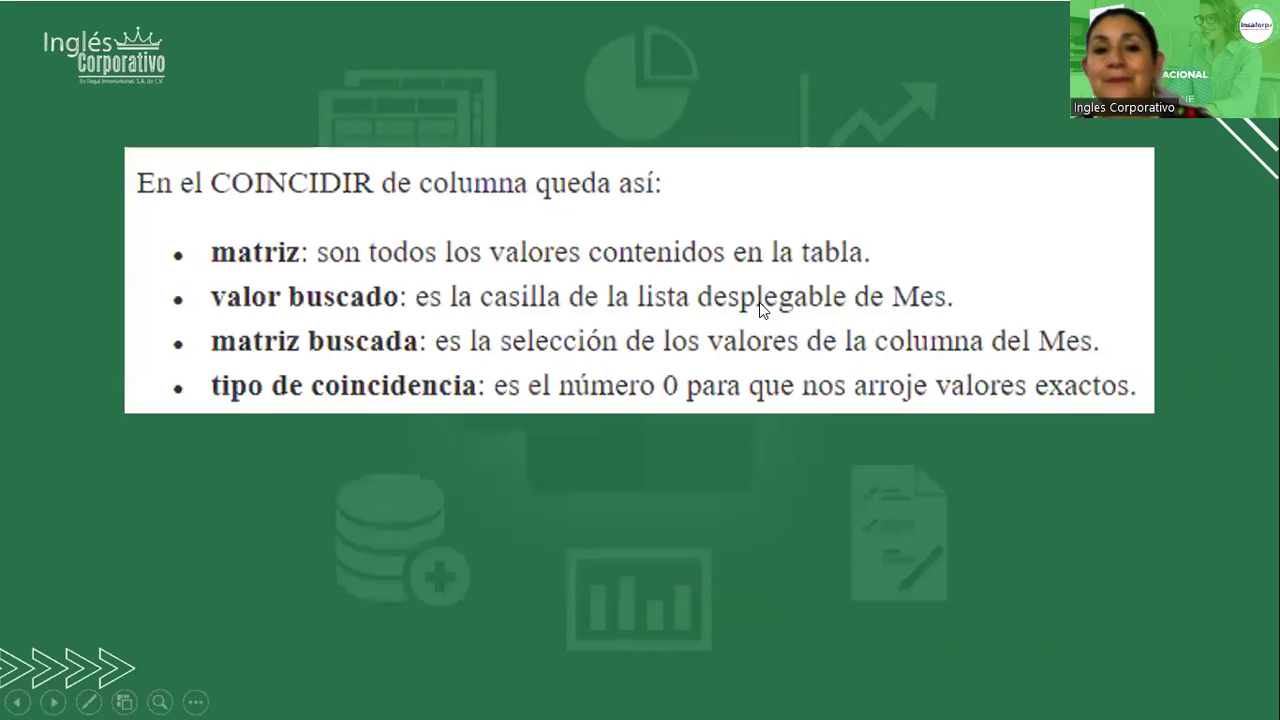
click(678, 510)
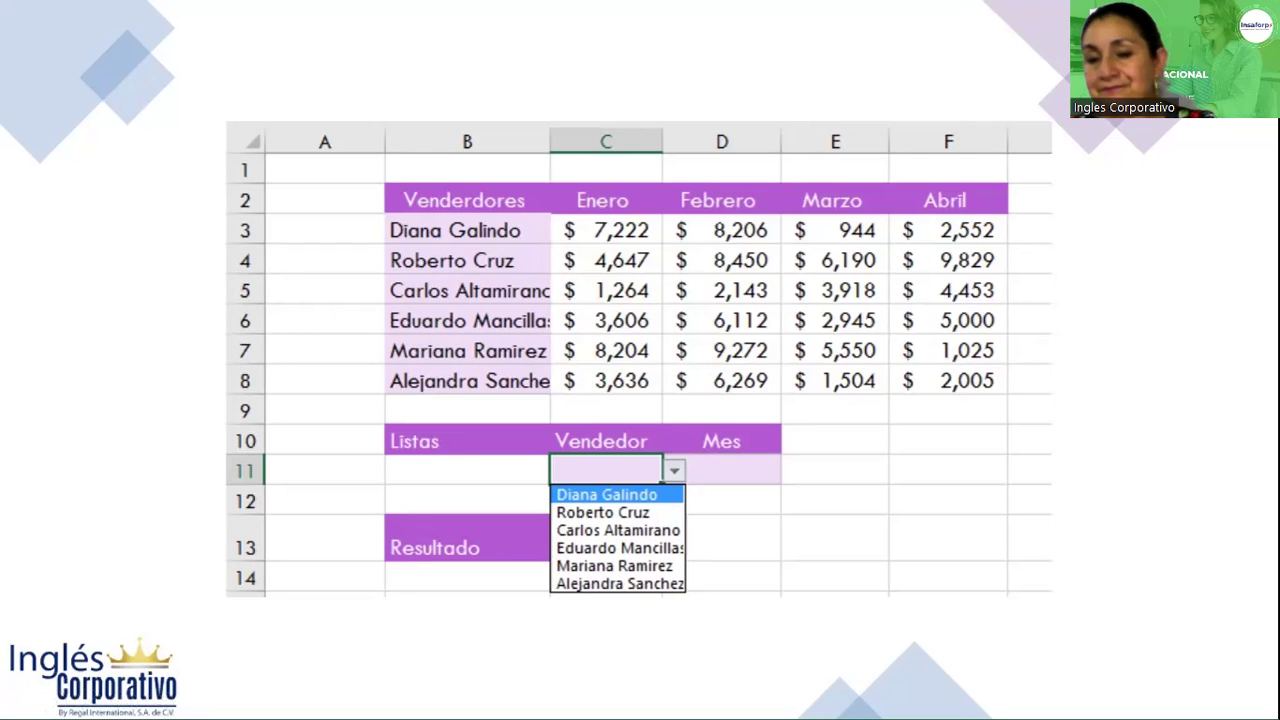
click(370, 268)
click(372, 268)
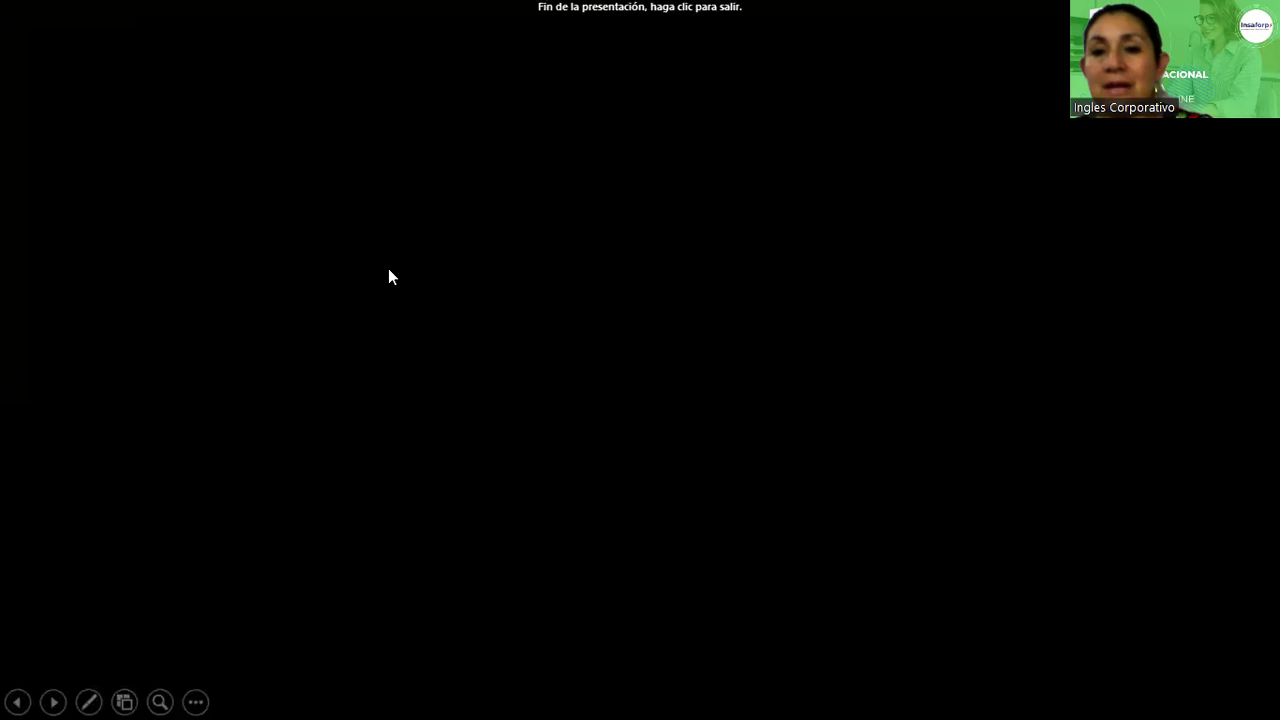
- Exit the finished slideshow and return to the Busqueda Avanzada sheet in Excel
click(505, 185)
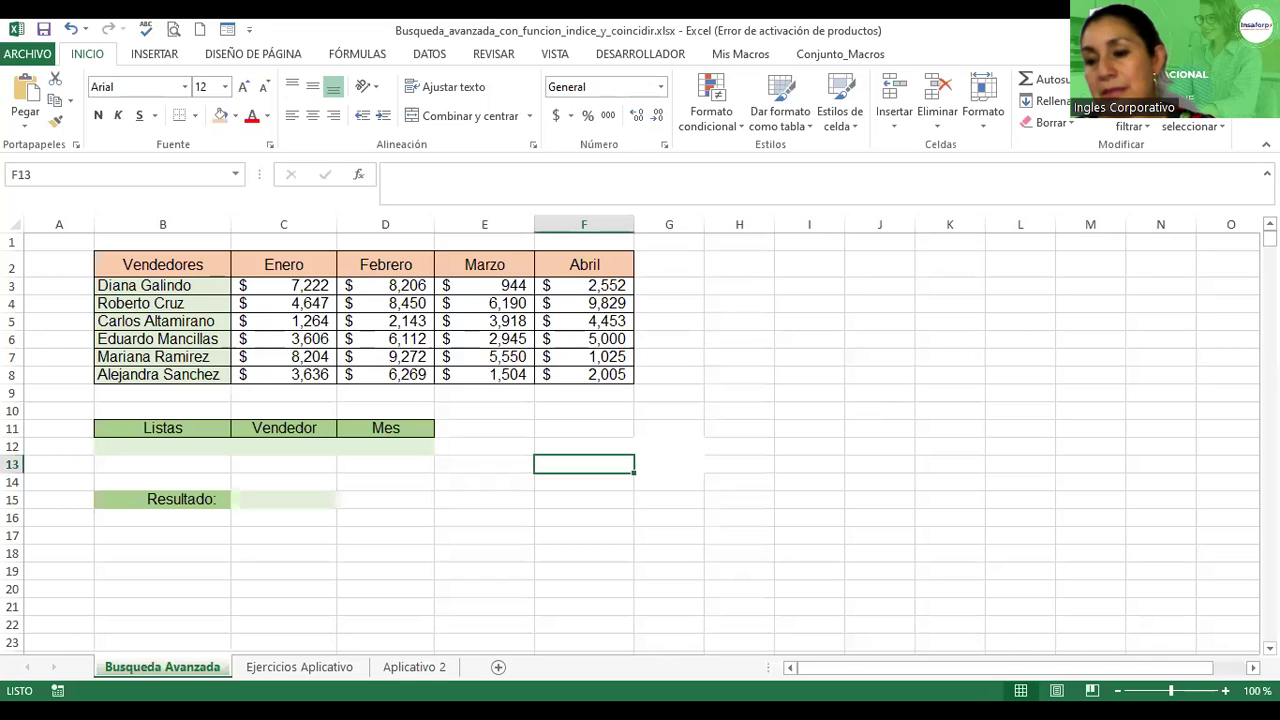
scroll(640, 435, up, 4)
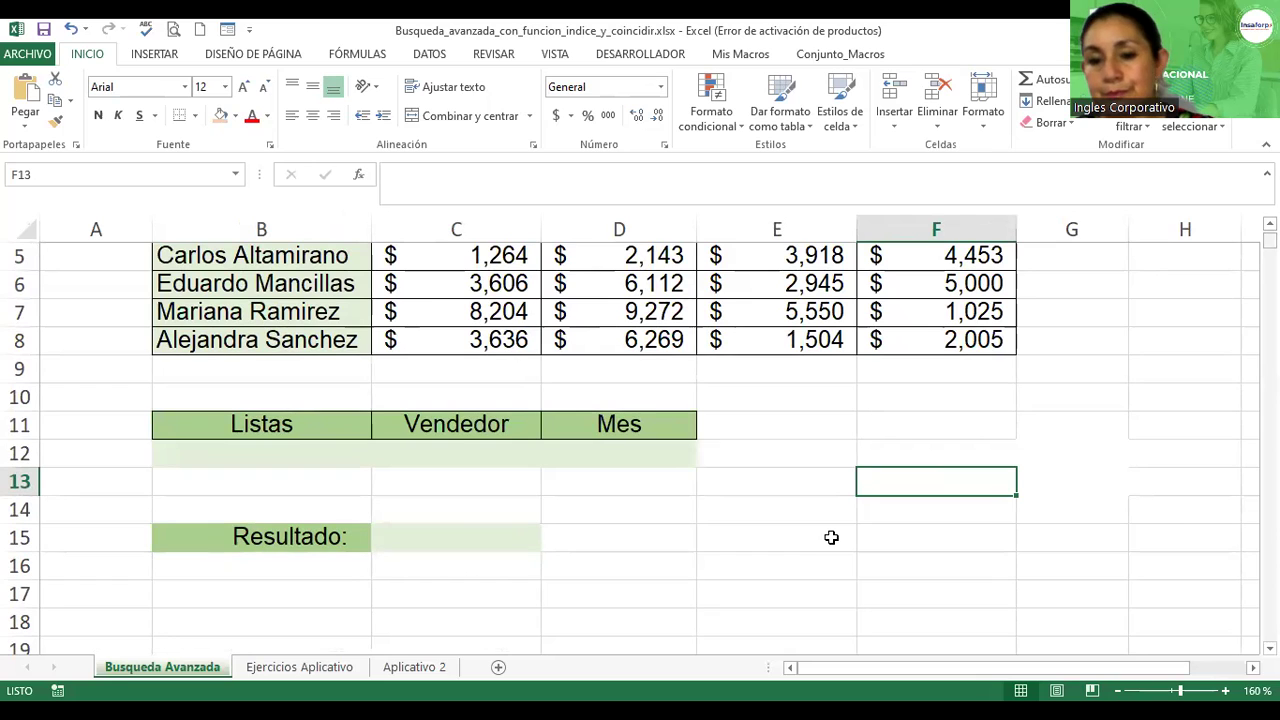
scroll(209, 551, up, 2)
- Fill the Listas, Vendedor and Mes header cells B11:D11 golden yellow
drag(209, 551, 571, 551)
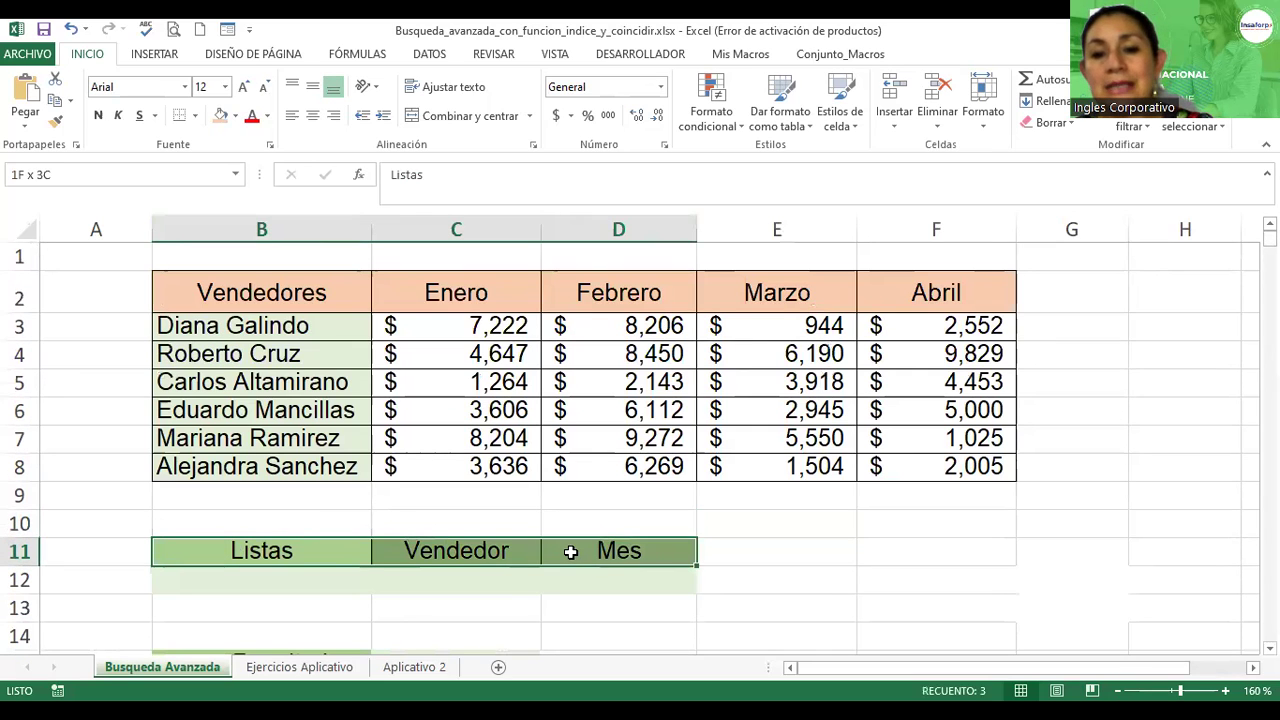
click(234, 117)
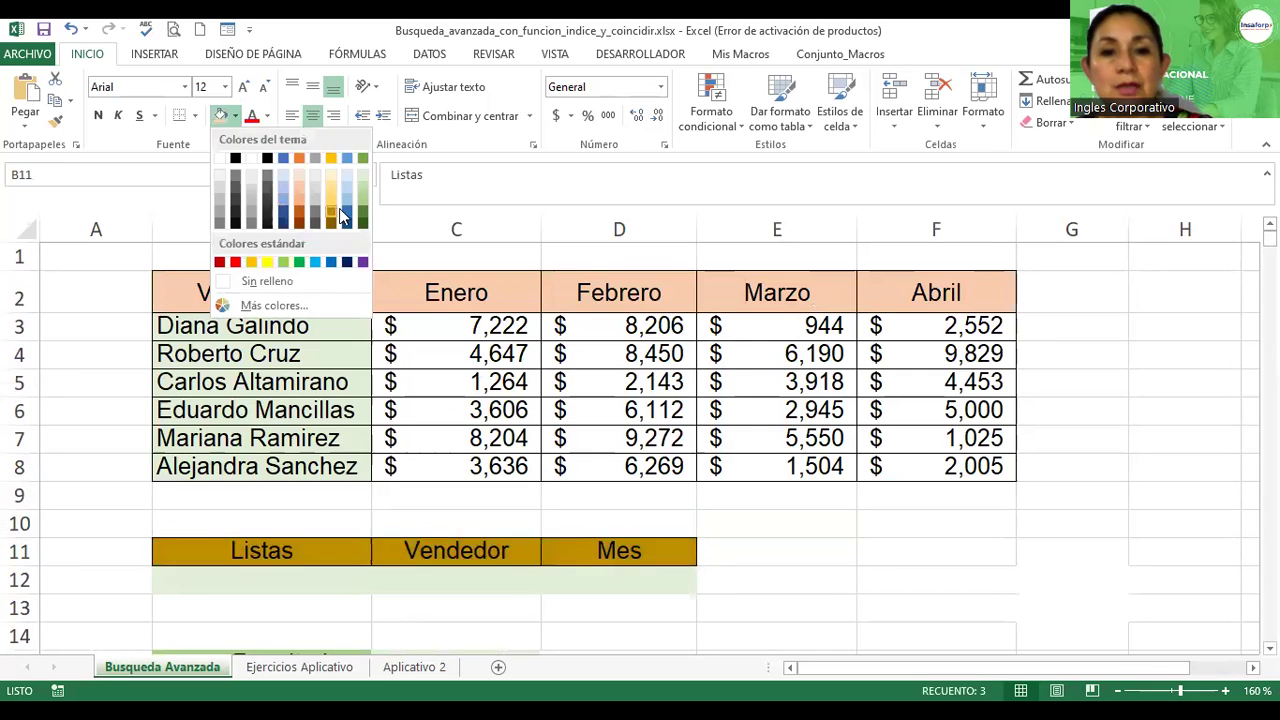
click(326, 193)
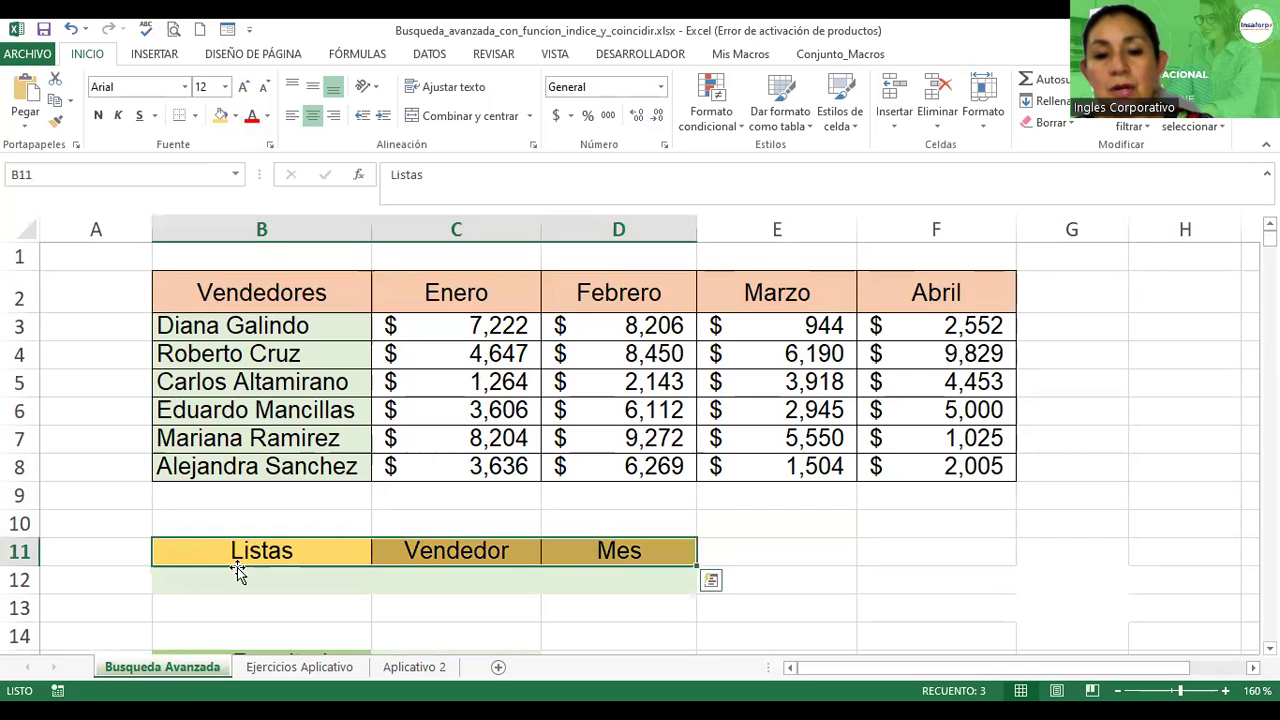
drag(240, 575, 618, 580)
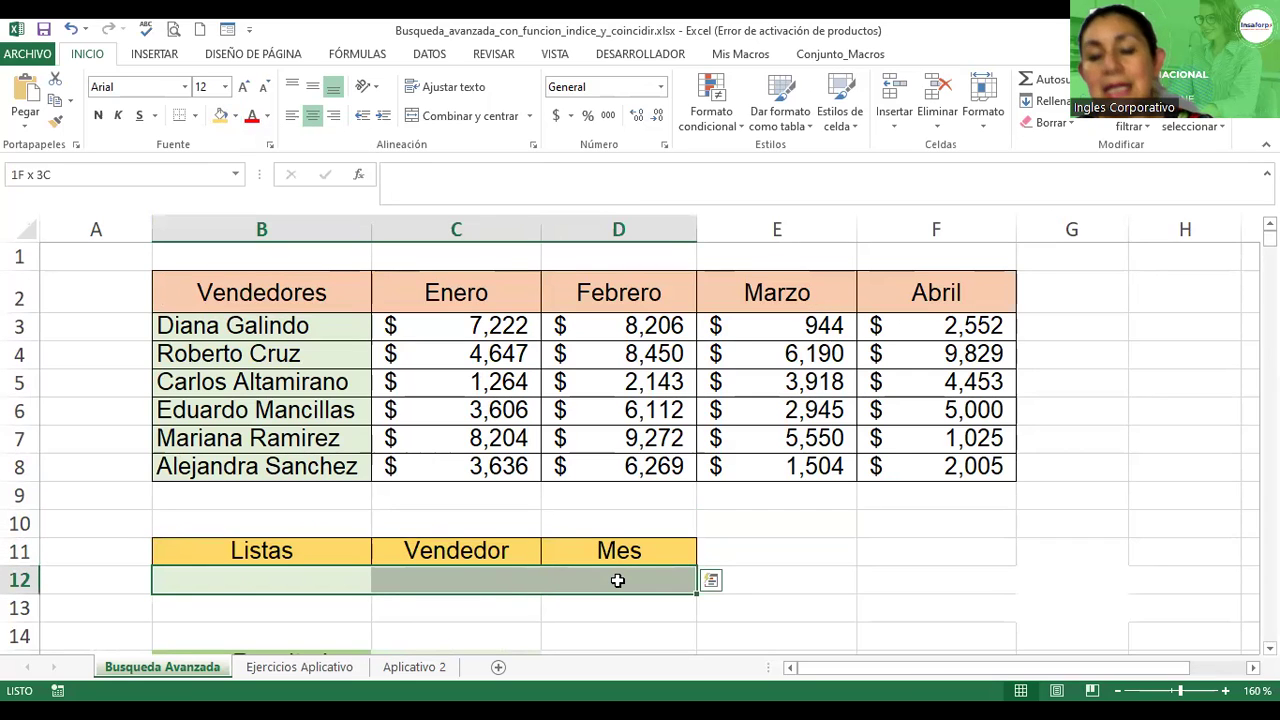
click(492, 584)
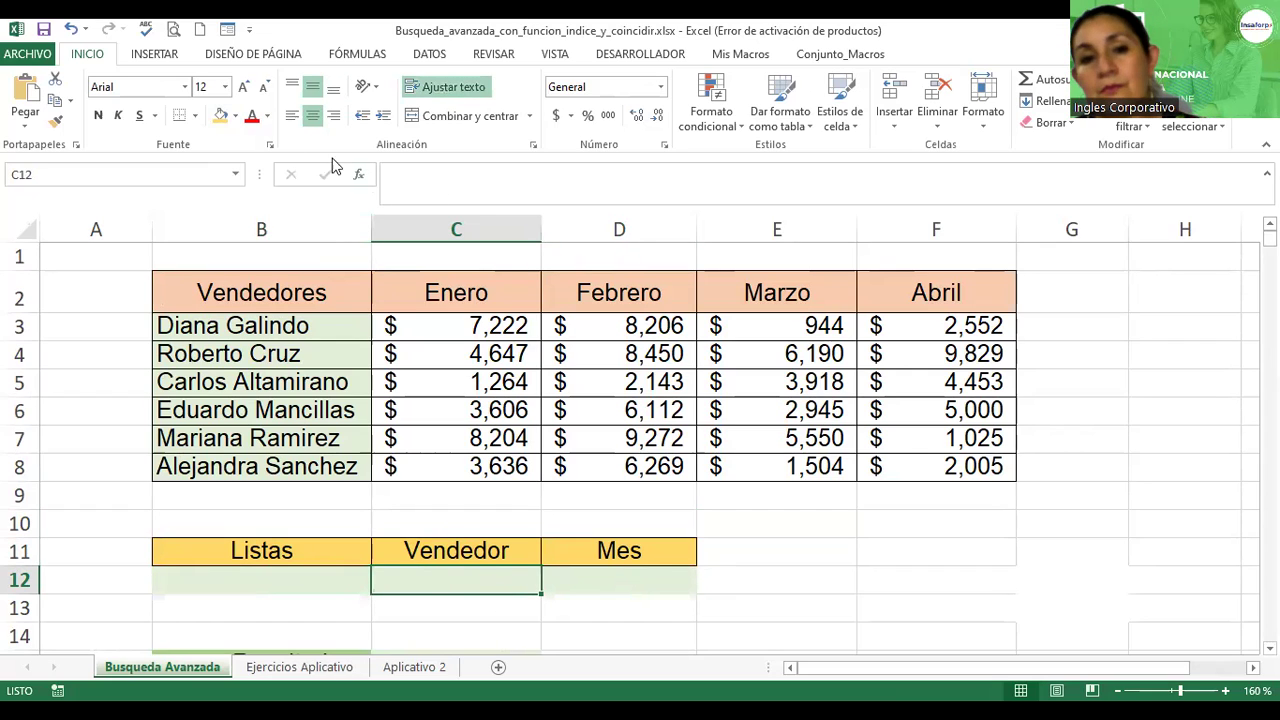
- Fill the vendor input cell C12 bright yellow
click(236, 116)
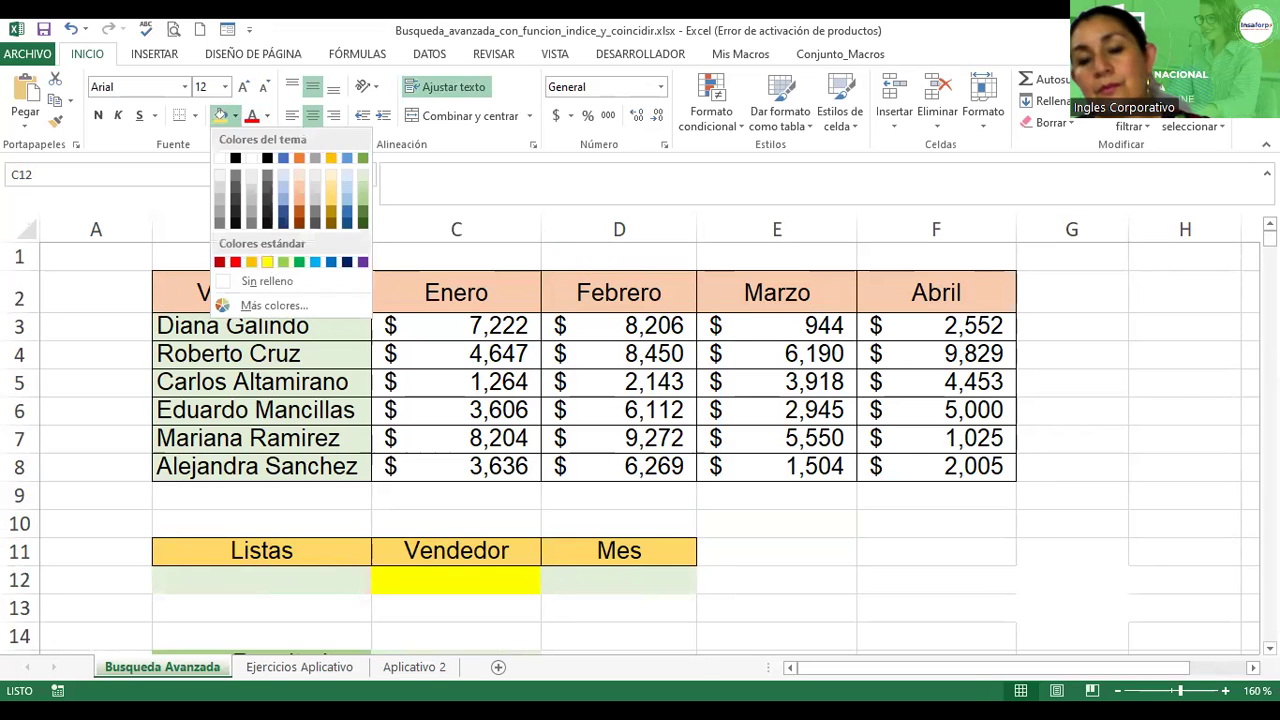
click(273, 262)
scroll(462, 638, down, 2)
- Fill the Resultado cell C15 light blue, then reselect C12
click(465, 598)
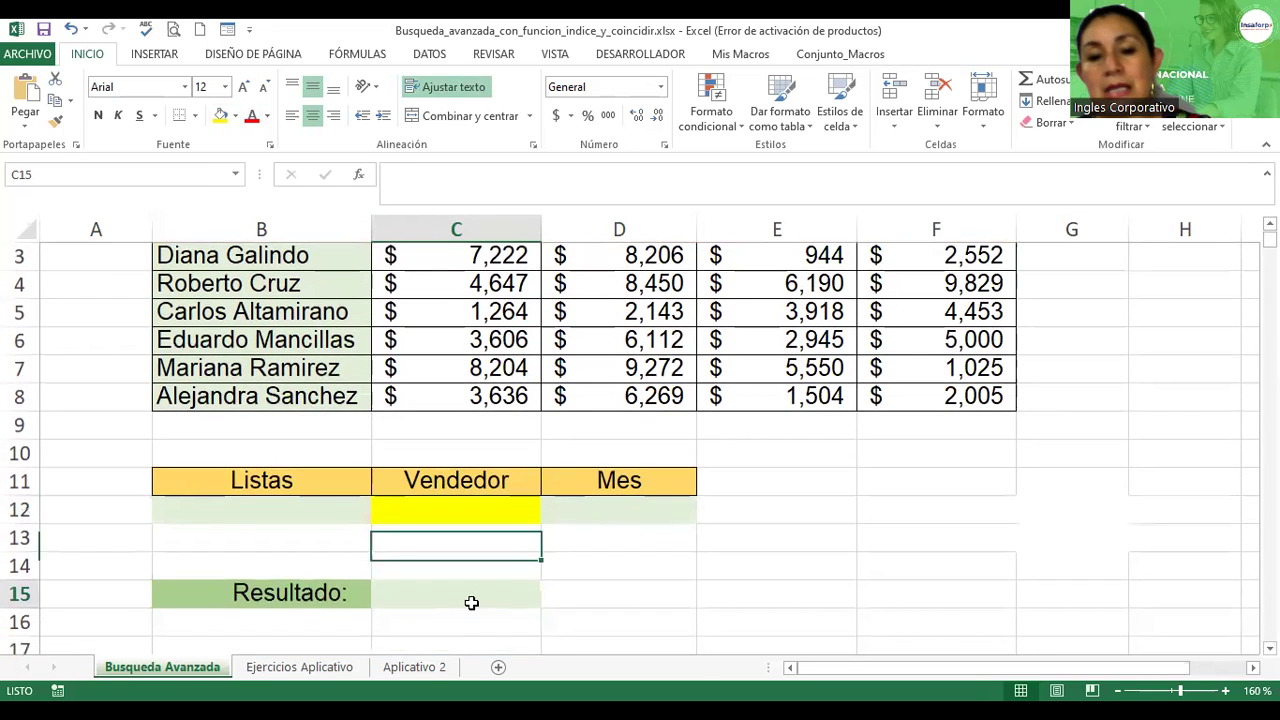
click(237, 117)
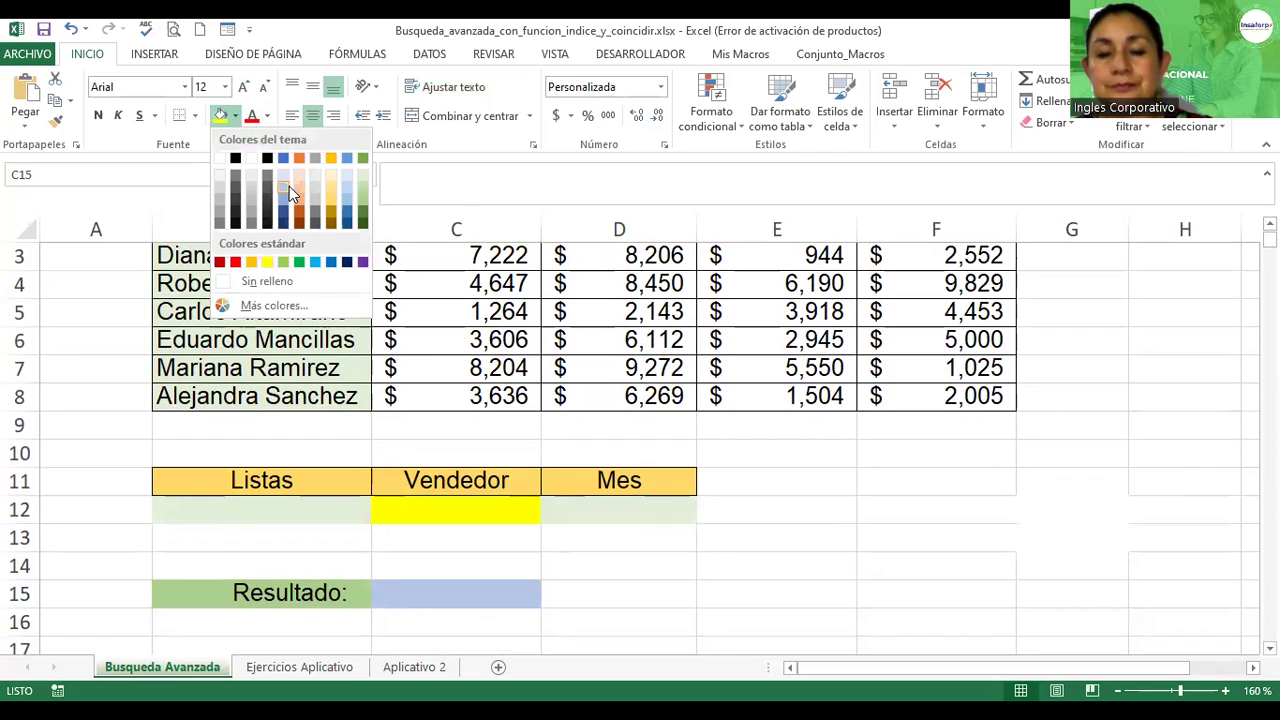
click(289, 186)
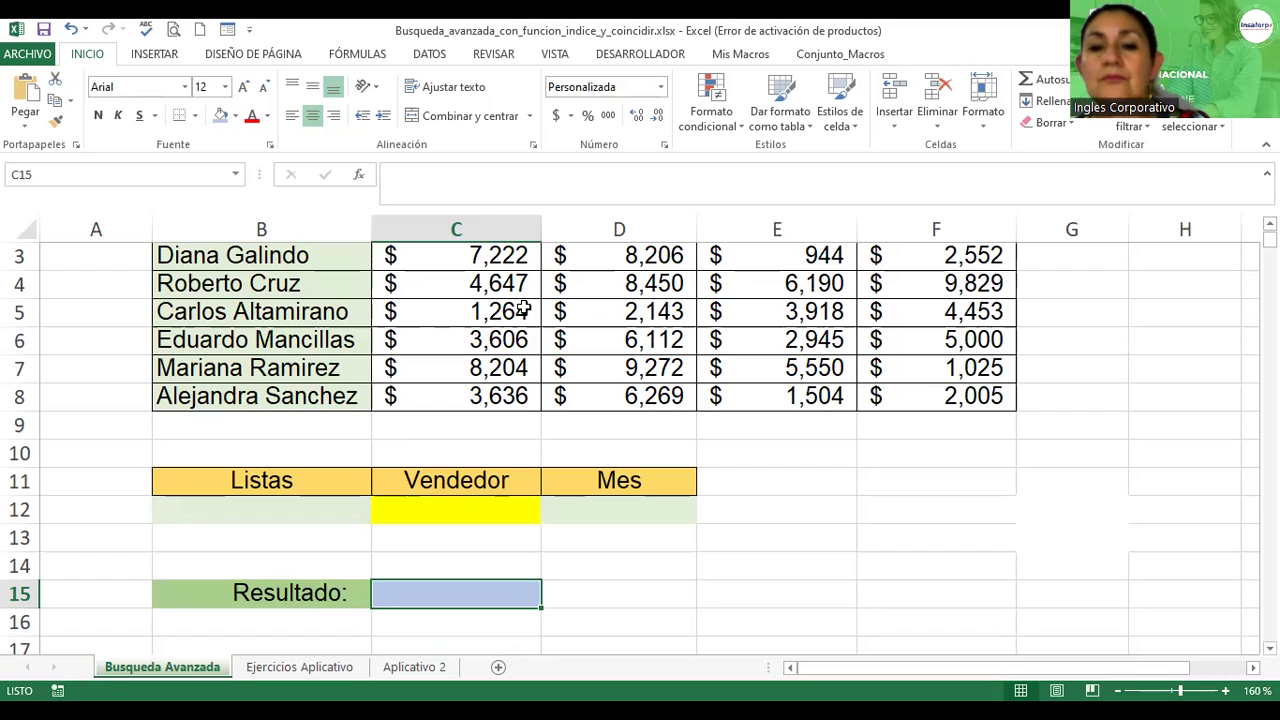
click(505, 418)
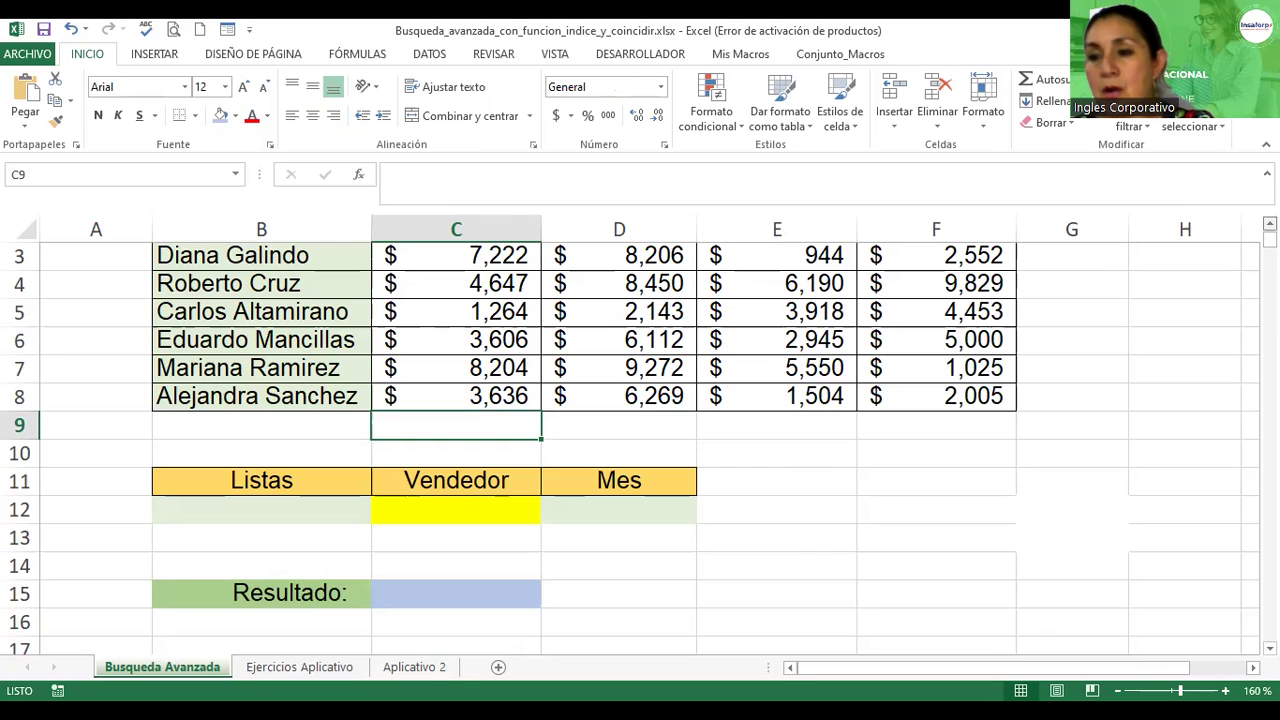
scroll(640, 440, up, 1)
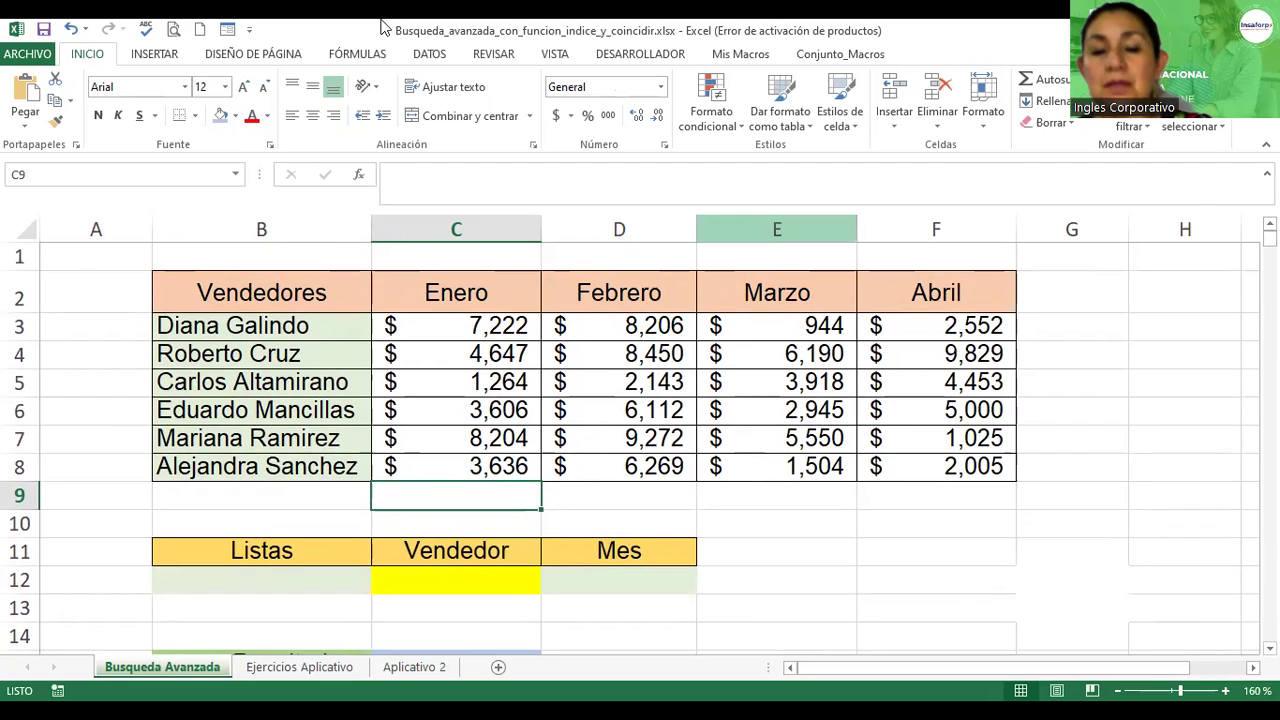
click(484, 568)
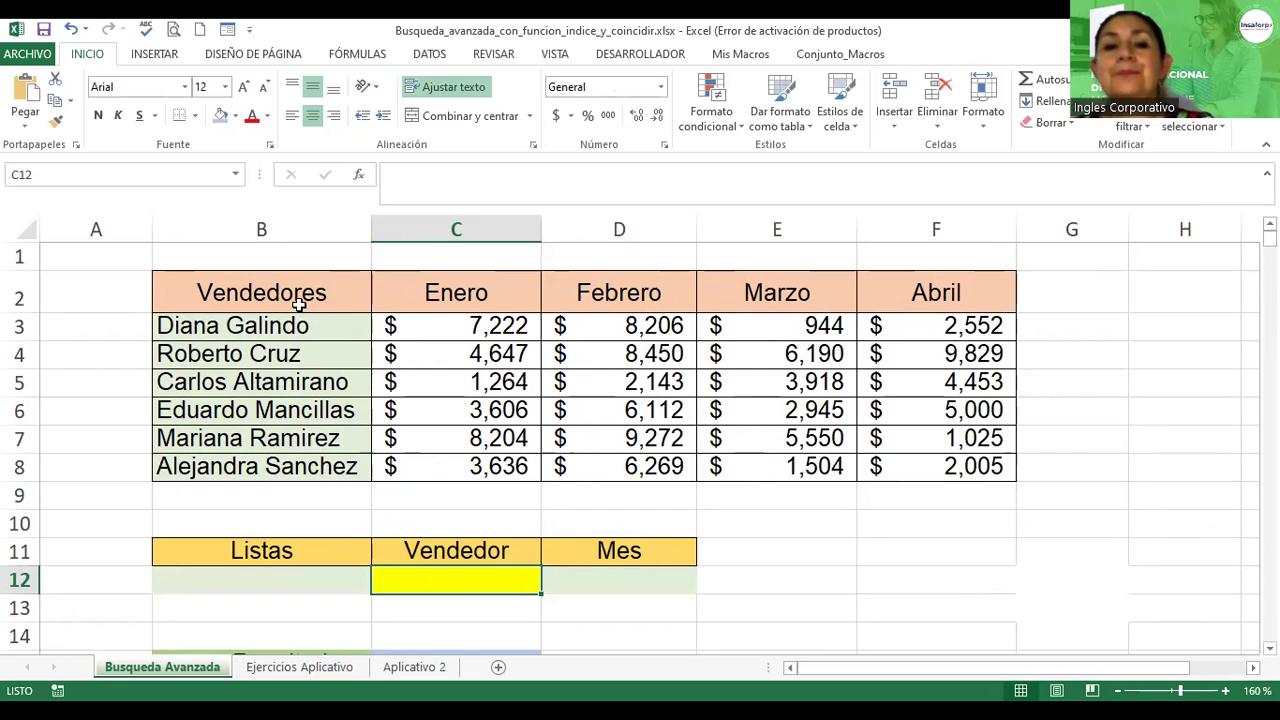
- Name the vendor list B2:B8 Vendedores from its top-row header with Crear desde la selección
drag(298, 293, 309, 467)
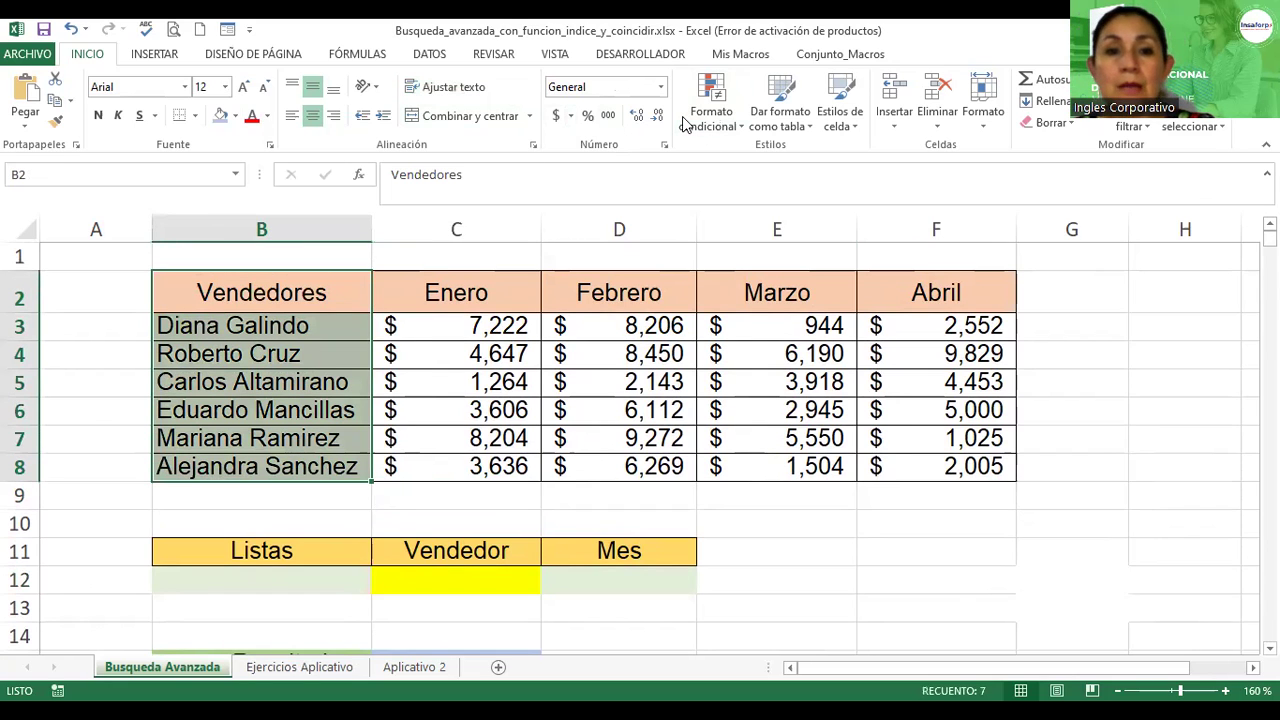
click(350, 55)
click(588, 123)
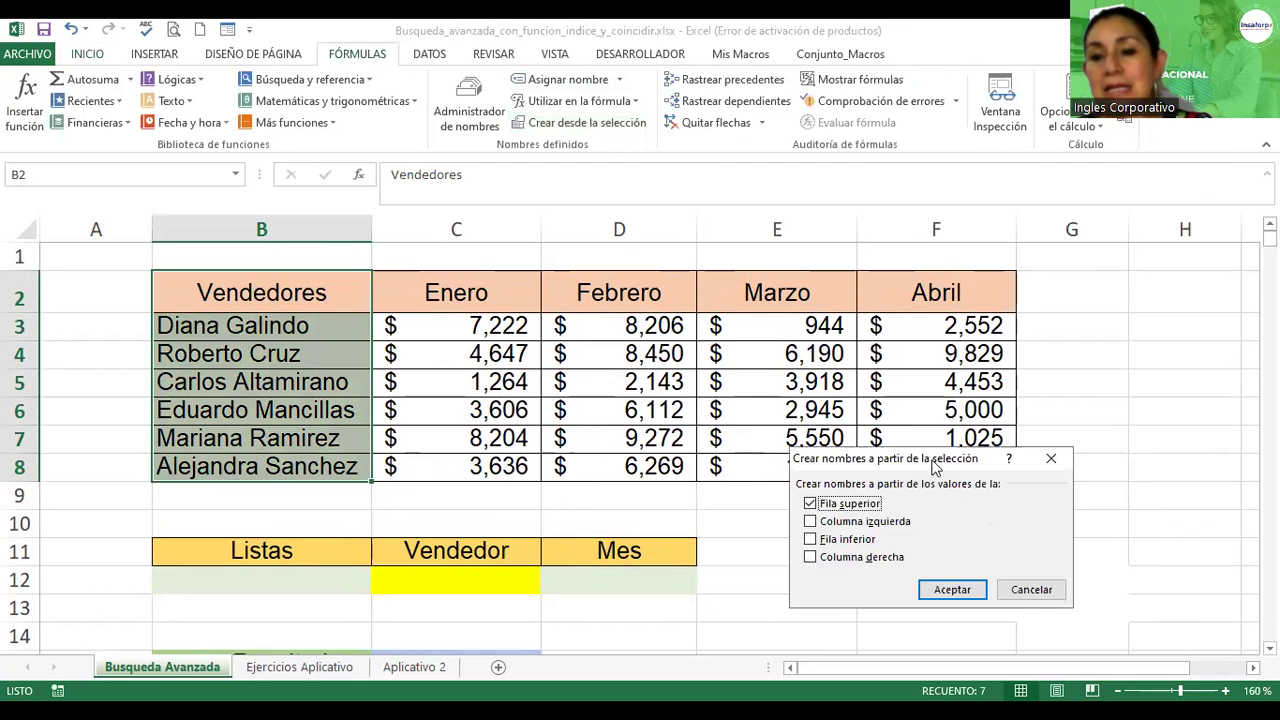
drag(914, 463, 683, 328)
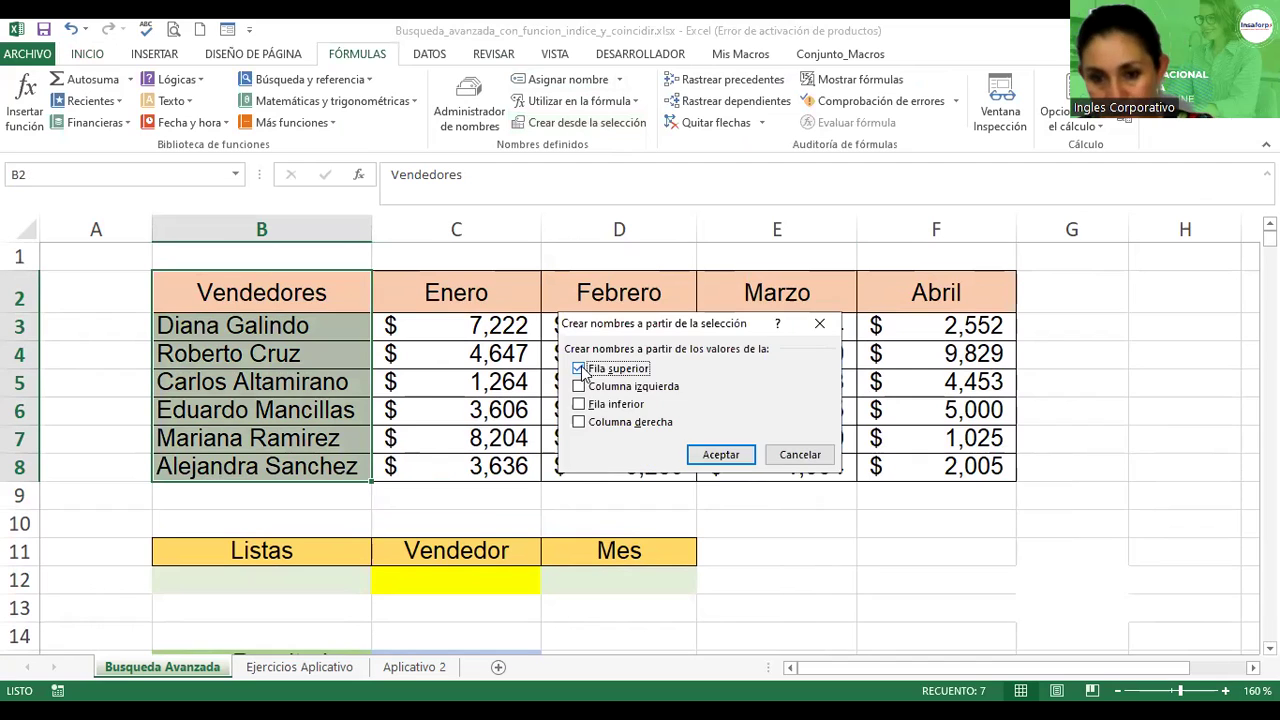
click(724, 455)
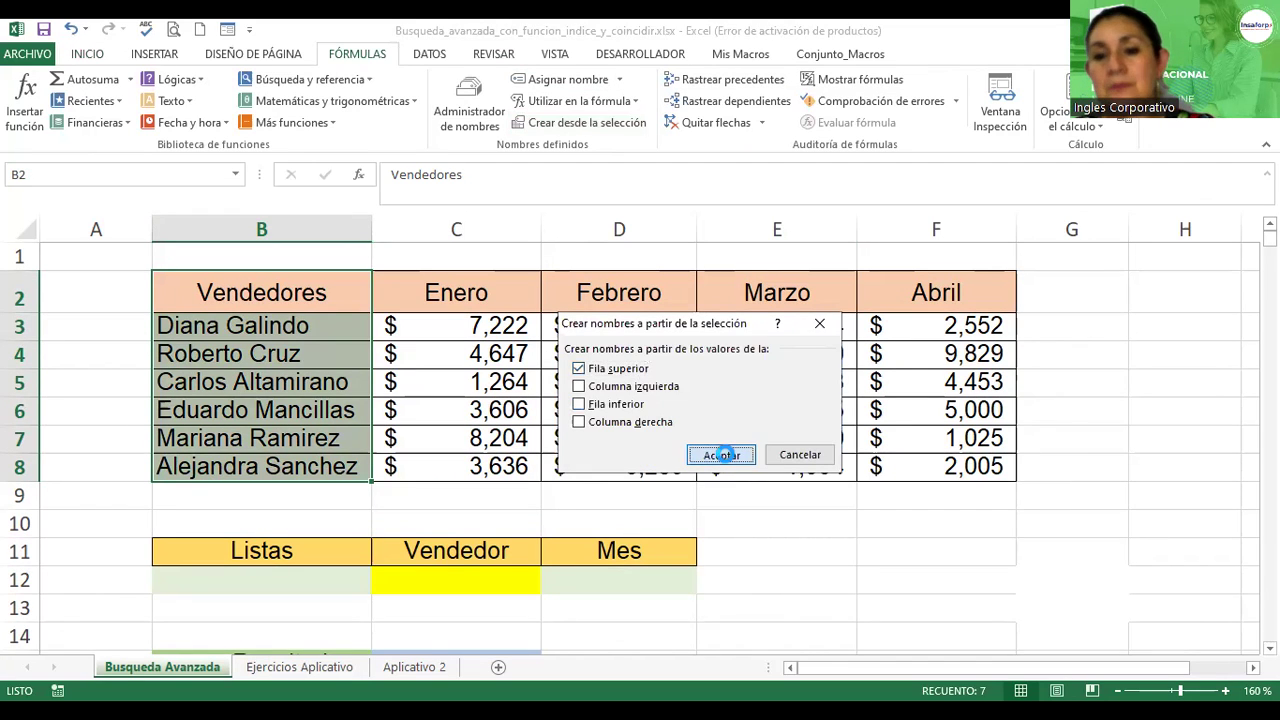
click(420, 582)
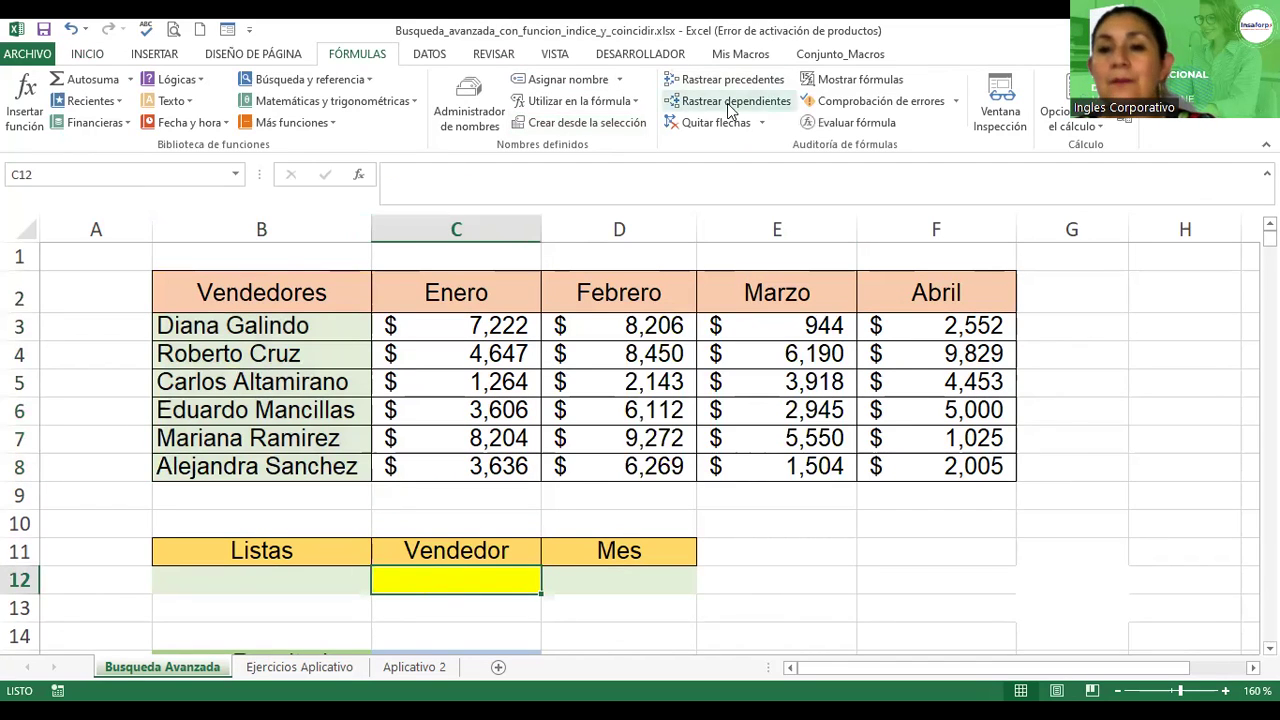
click(429, 54)
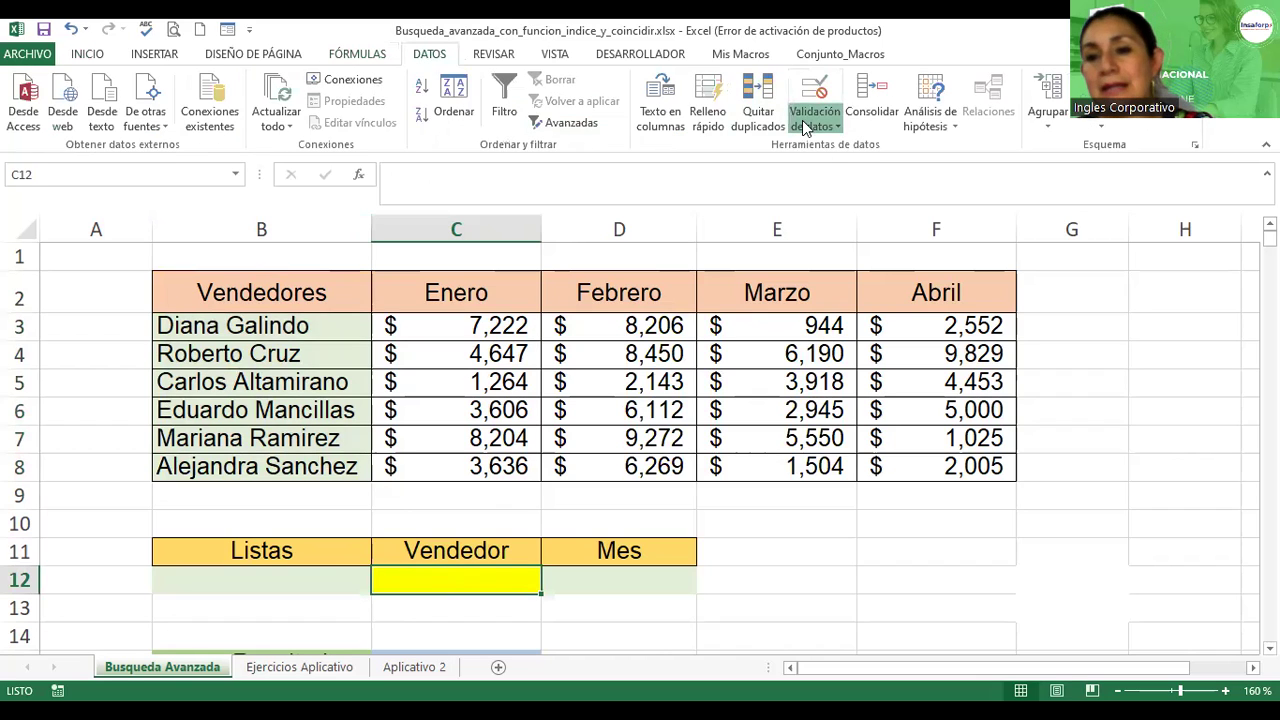
- Add a List data validation to C12 with source =Vendedores
click(812, 125)
key(Return)
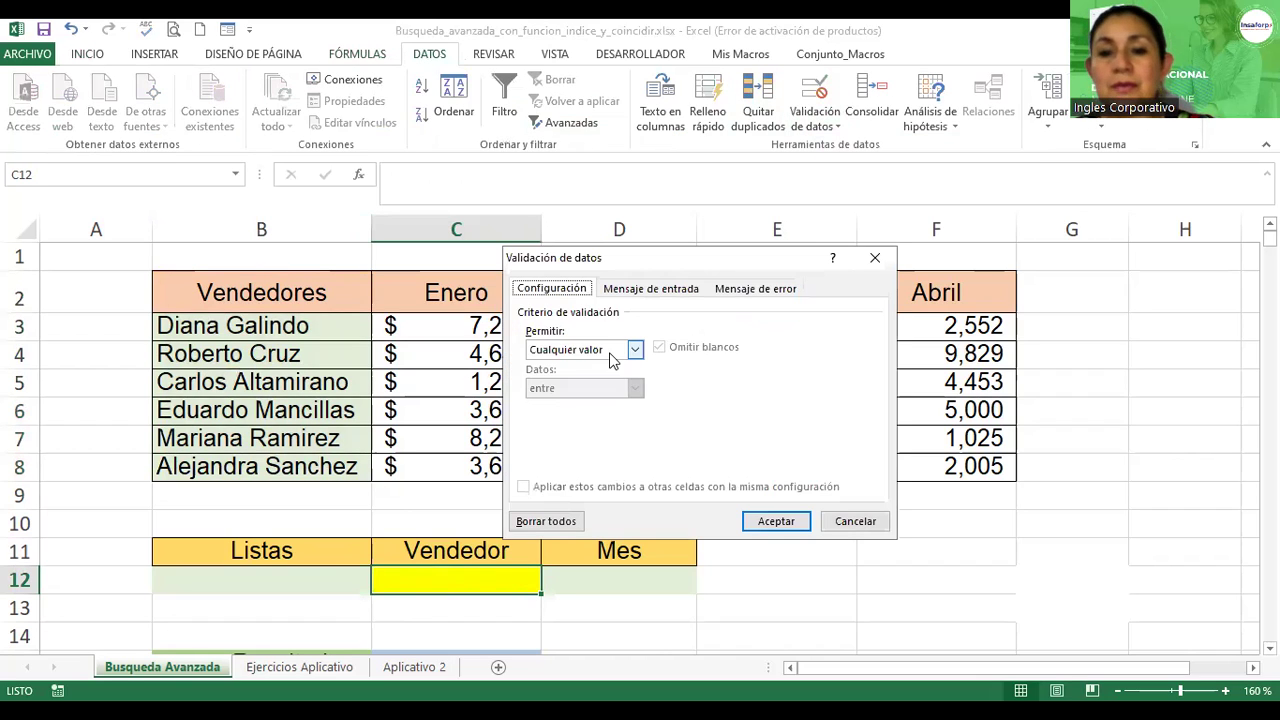
click(620, 349)
click(600, 408)
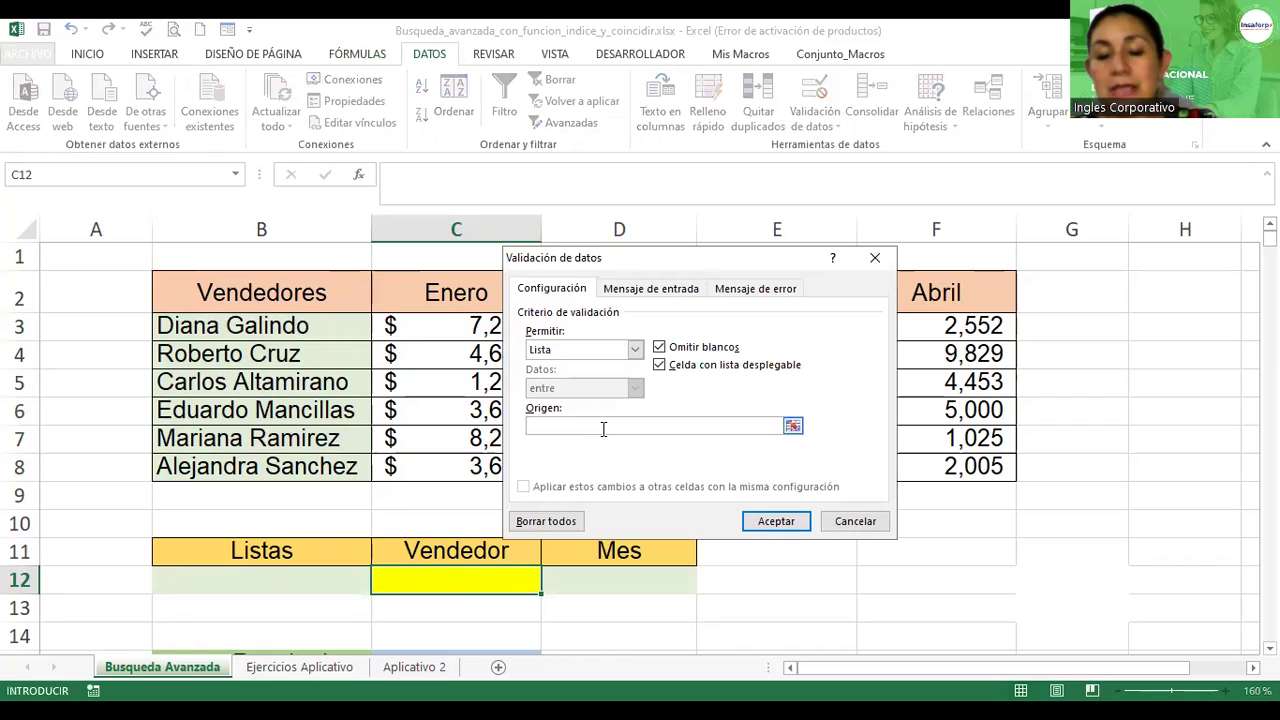
text(=Vende)
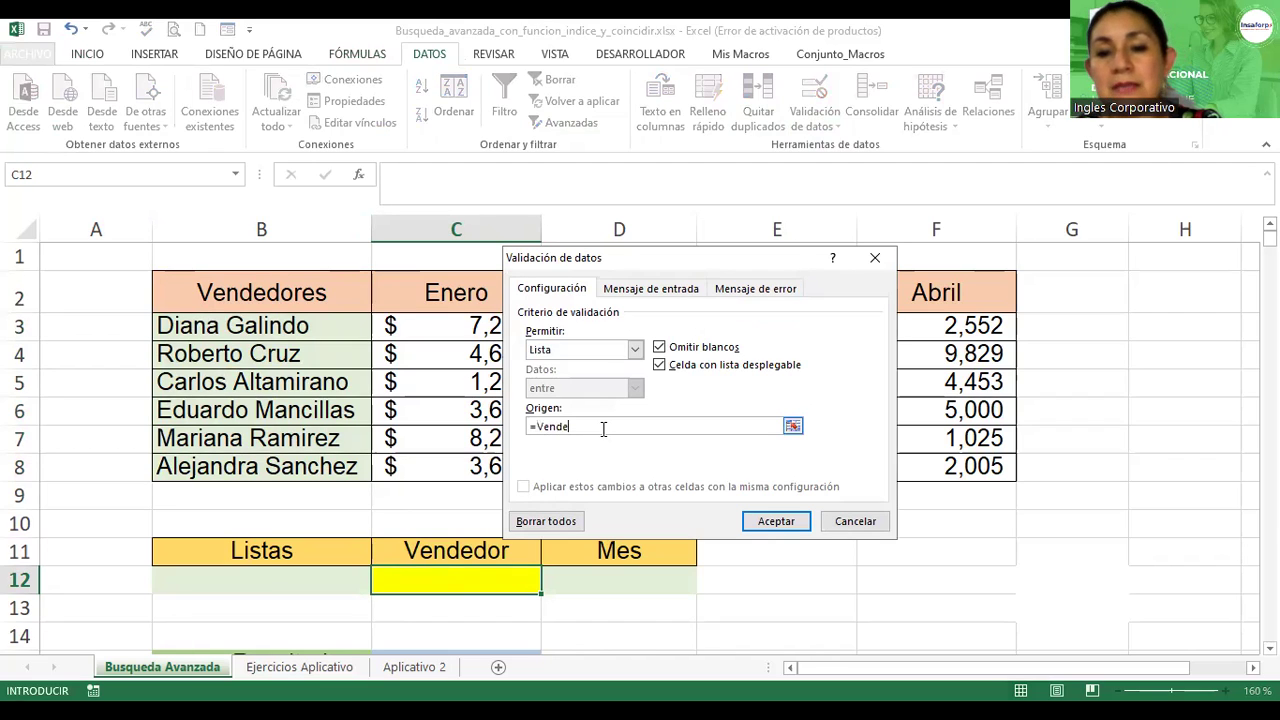
text(dores)
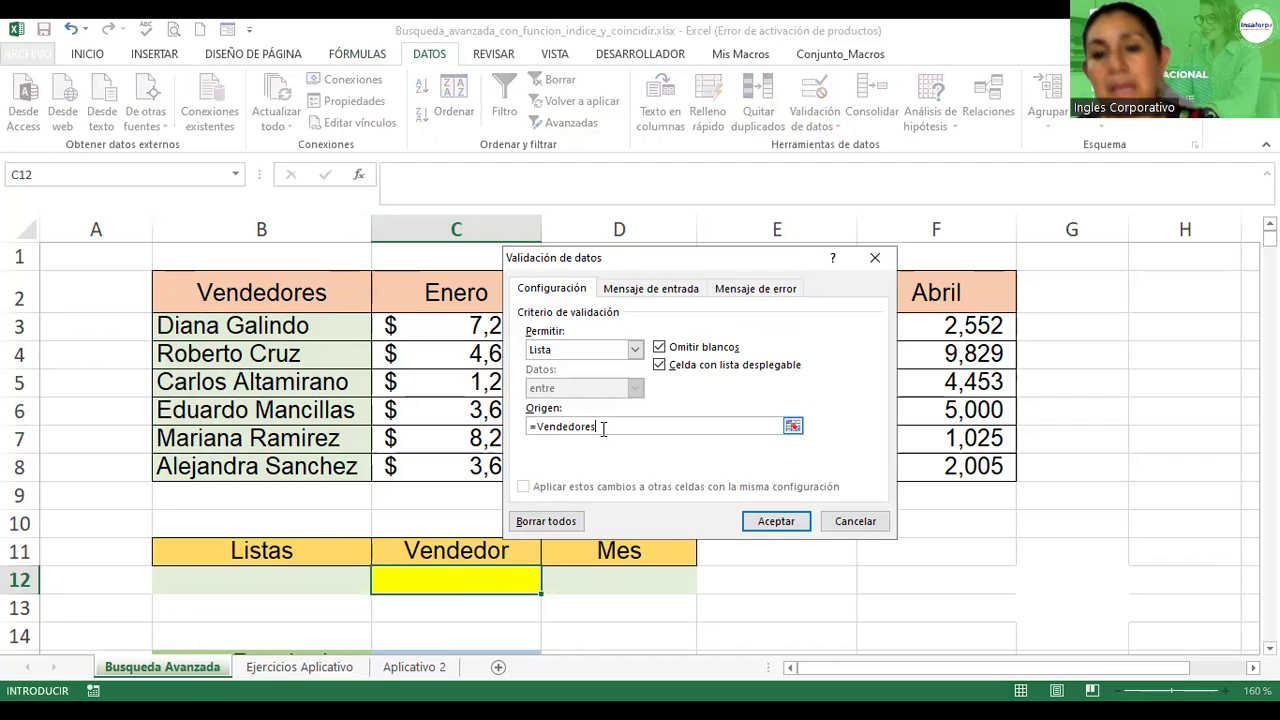
click(789, 518)
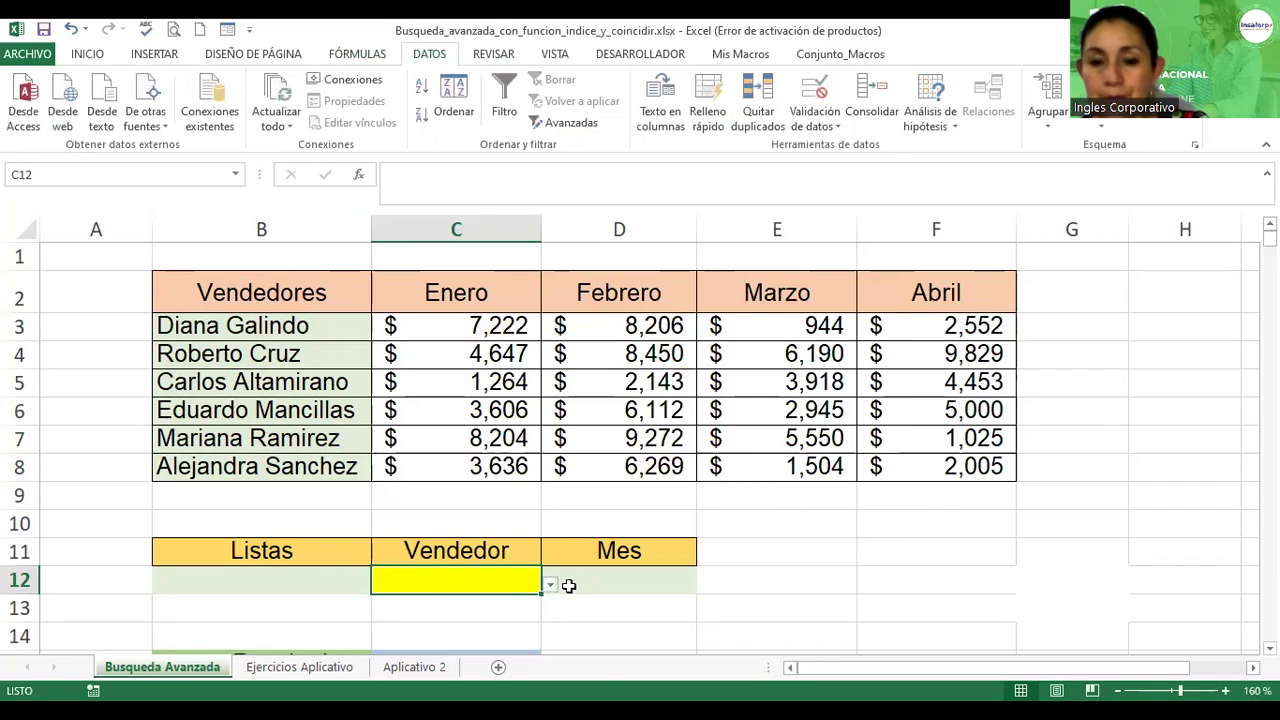
- Try vendors from C12's dropdown, settling on Carlos Altamirano
click(551, 585)
click(428, 534)
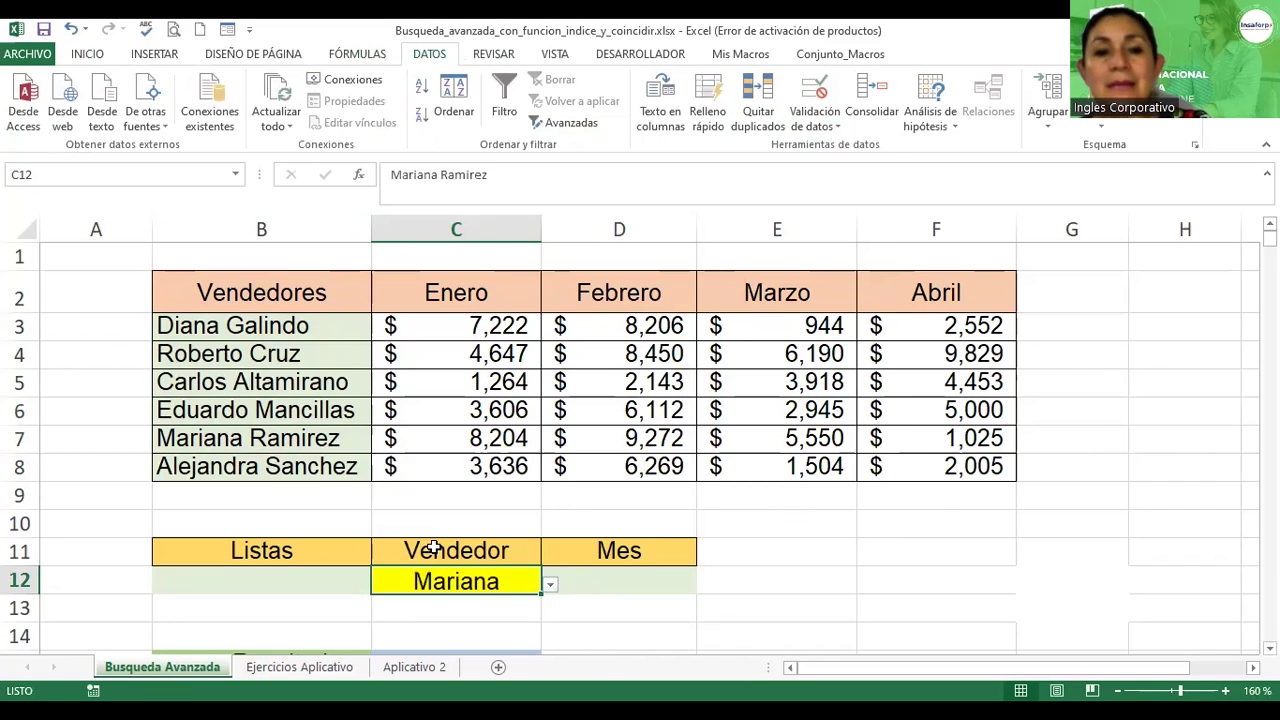
click(551, 585)
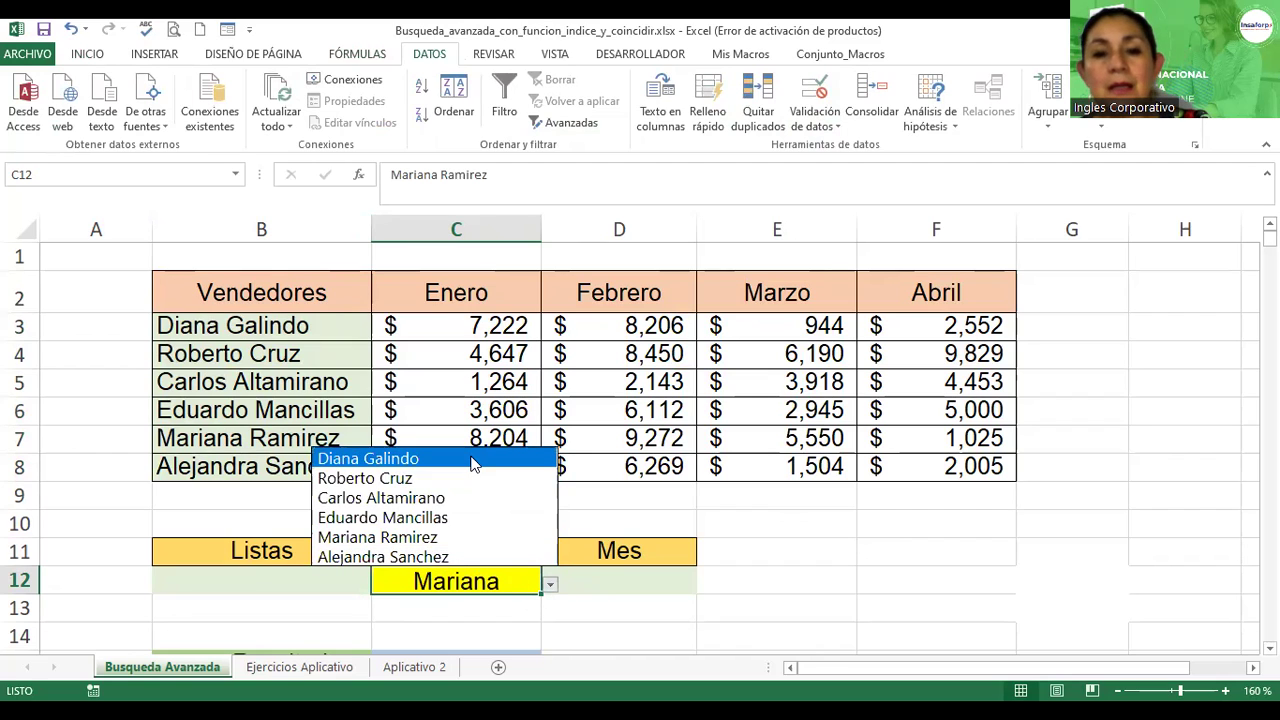
click(474, 460)
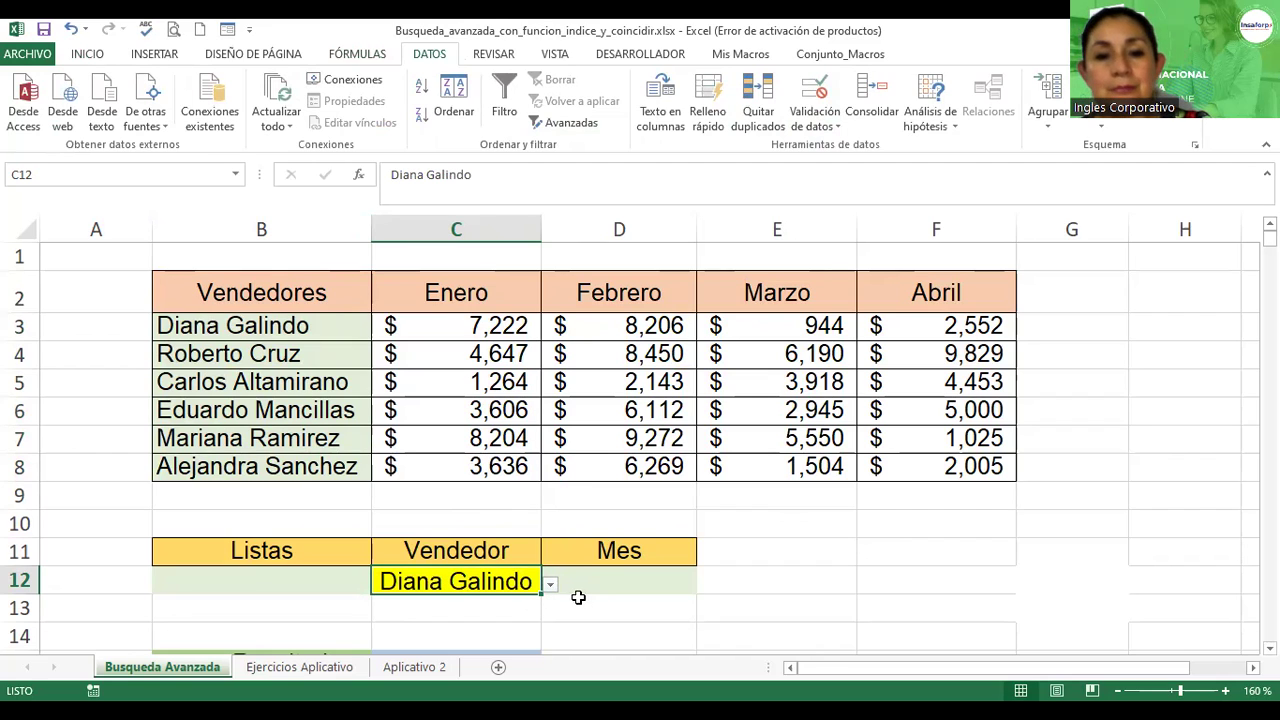
click(551, 585)
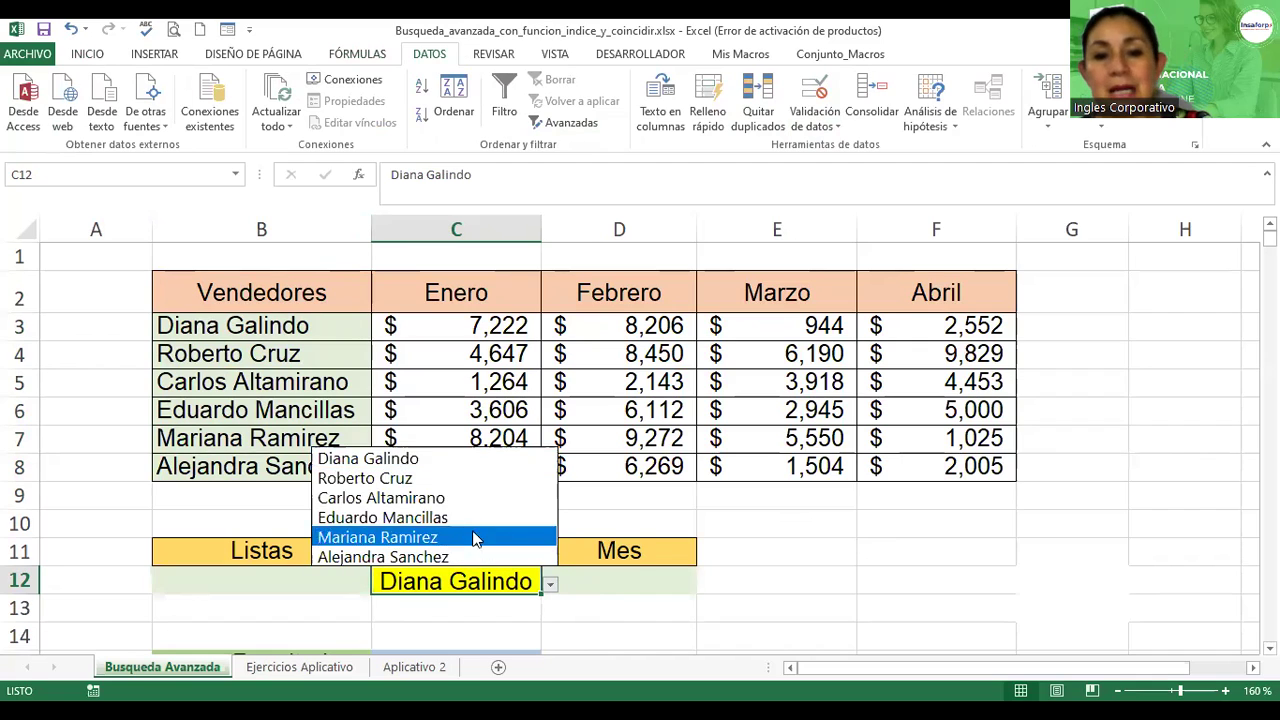
click(457, 499)
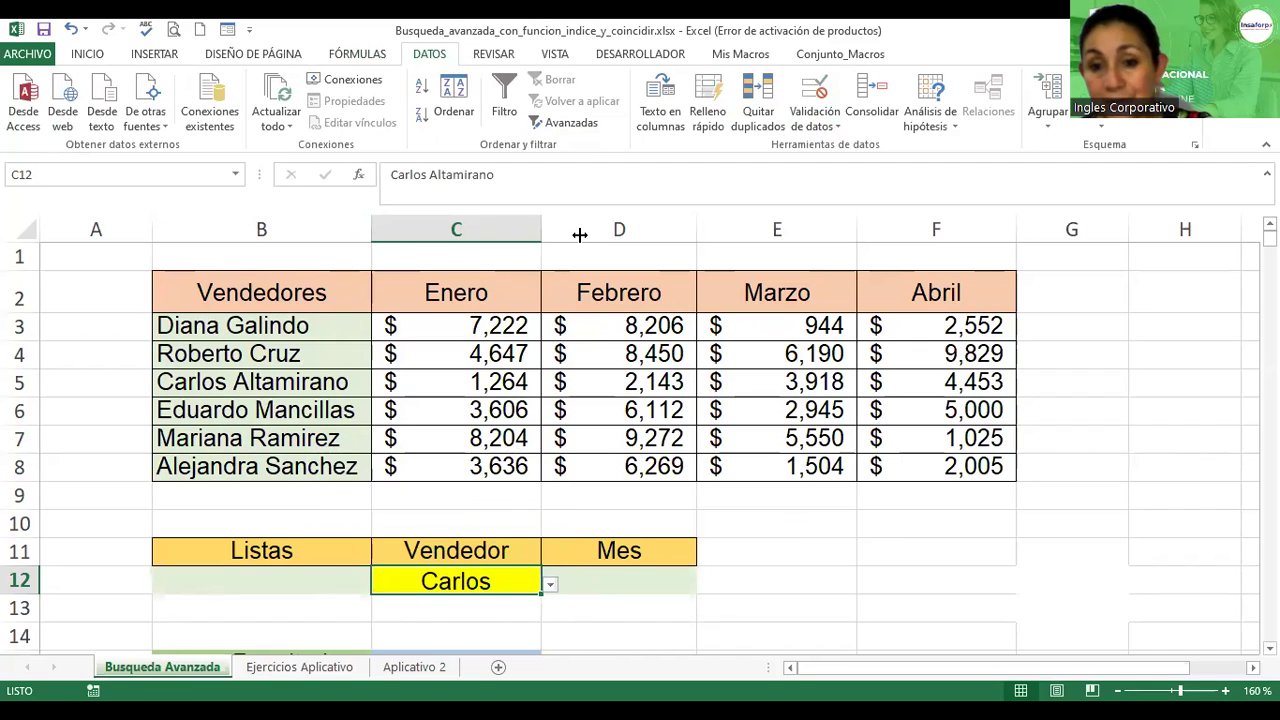
drag(541, 232, 638, 232)
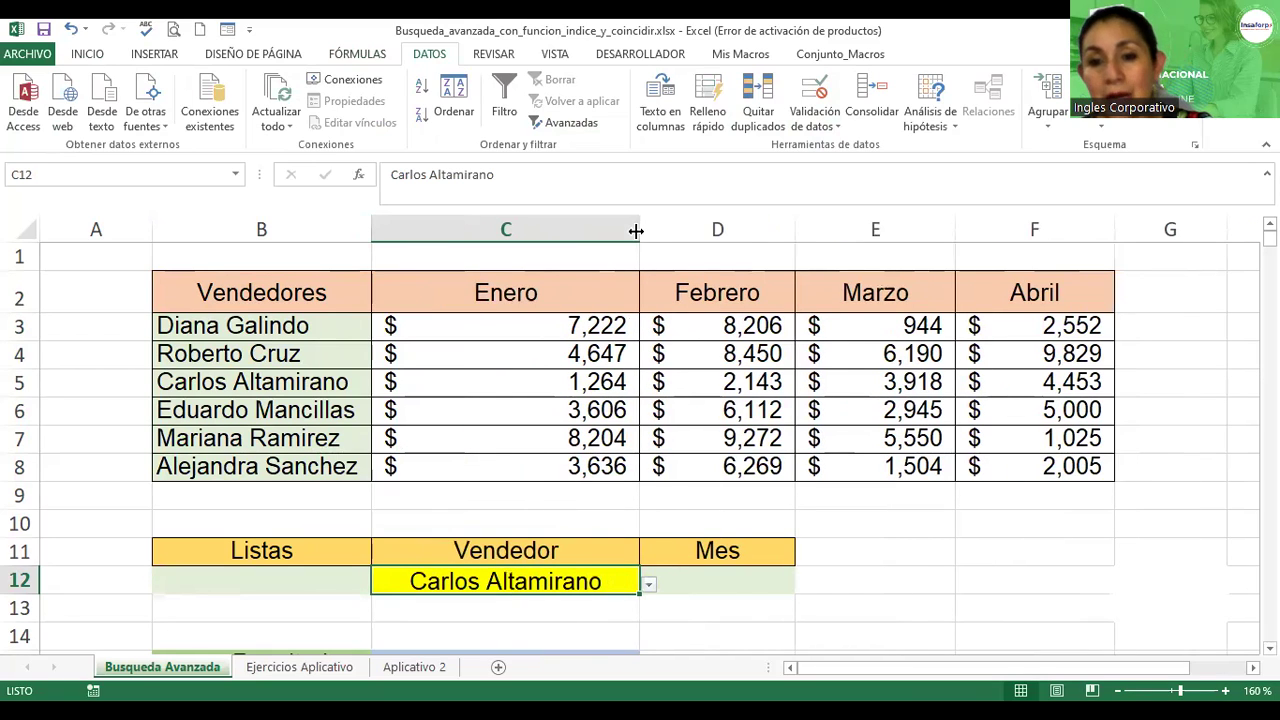
click(588, 326)
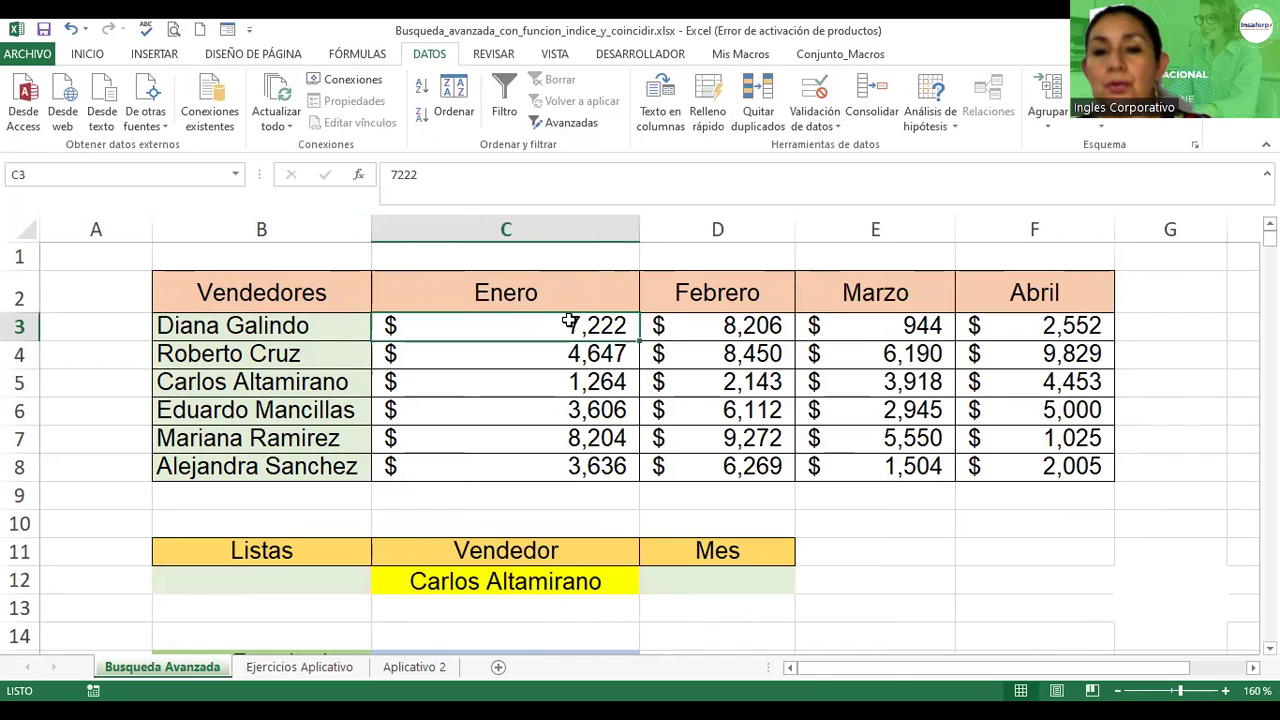
drag(569, 322, 562, 466)
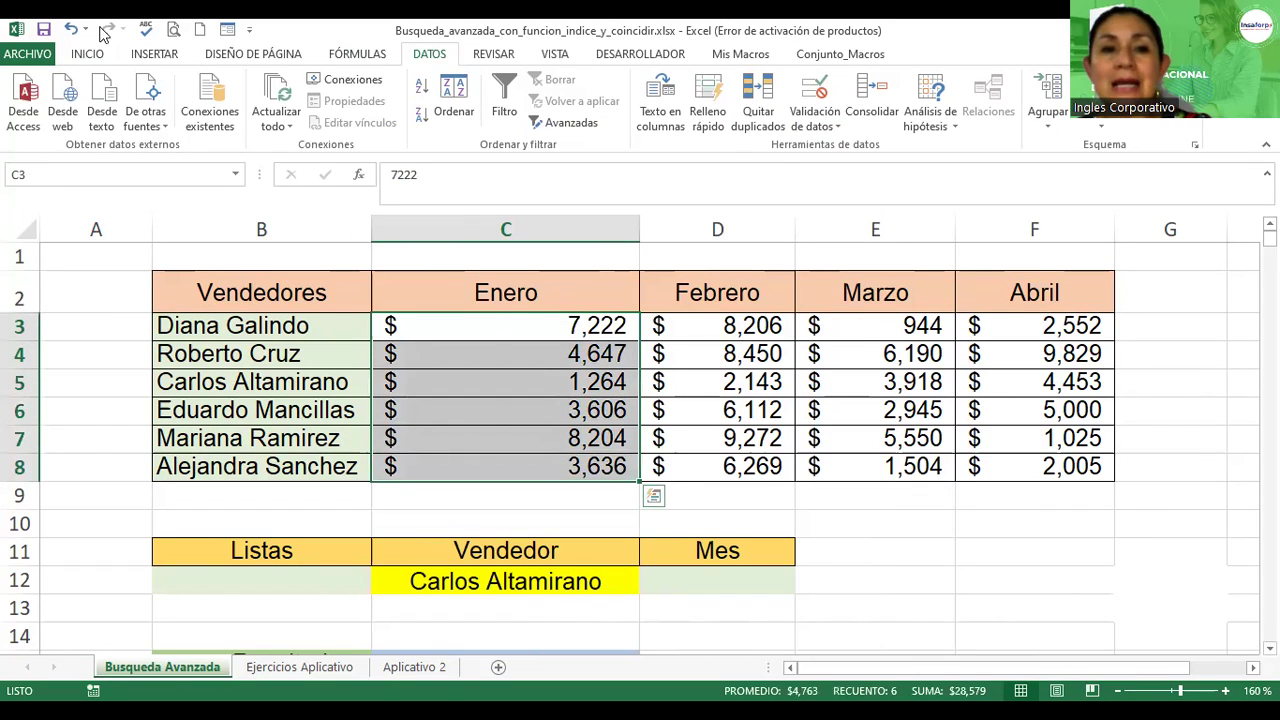
click(88, 54)
click(313, 116)
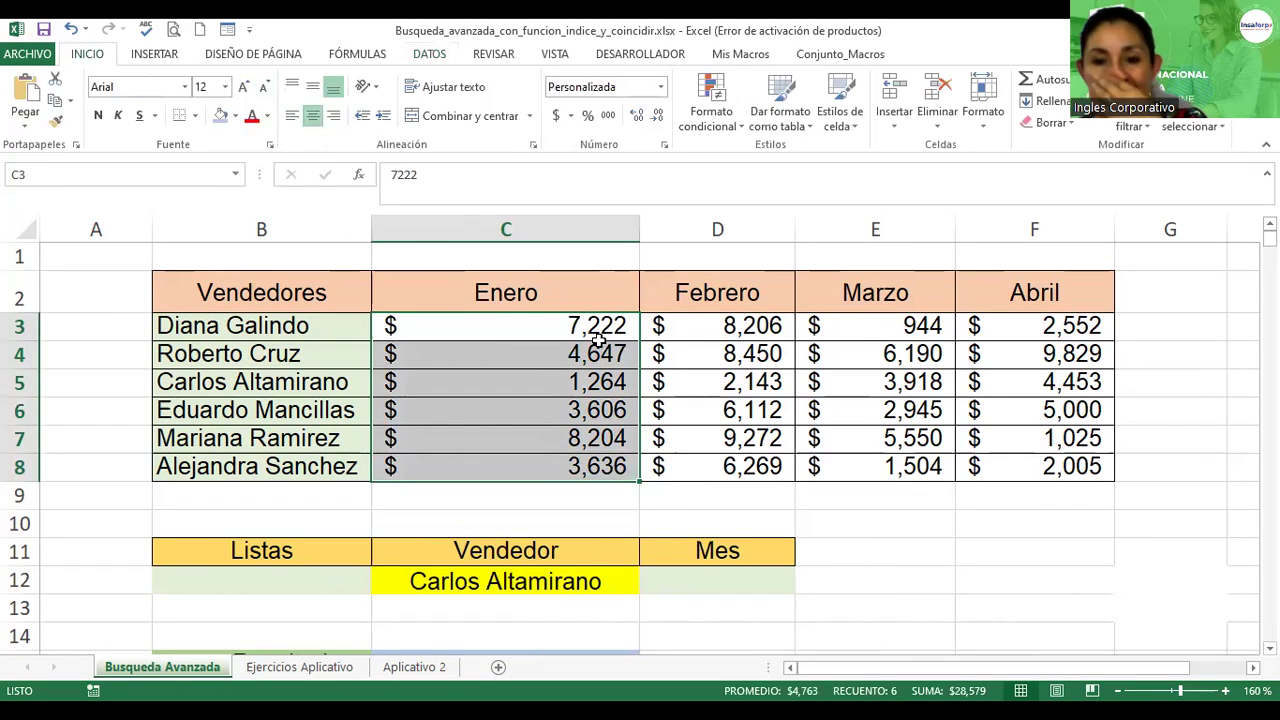
click(534, 583)
click(690, 585)
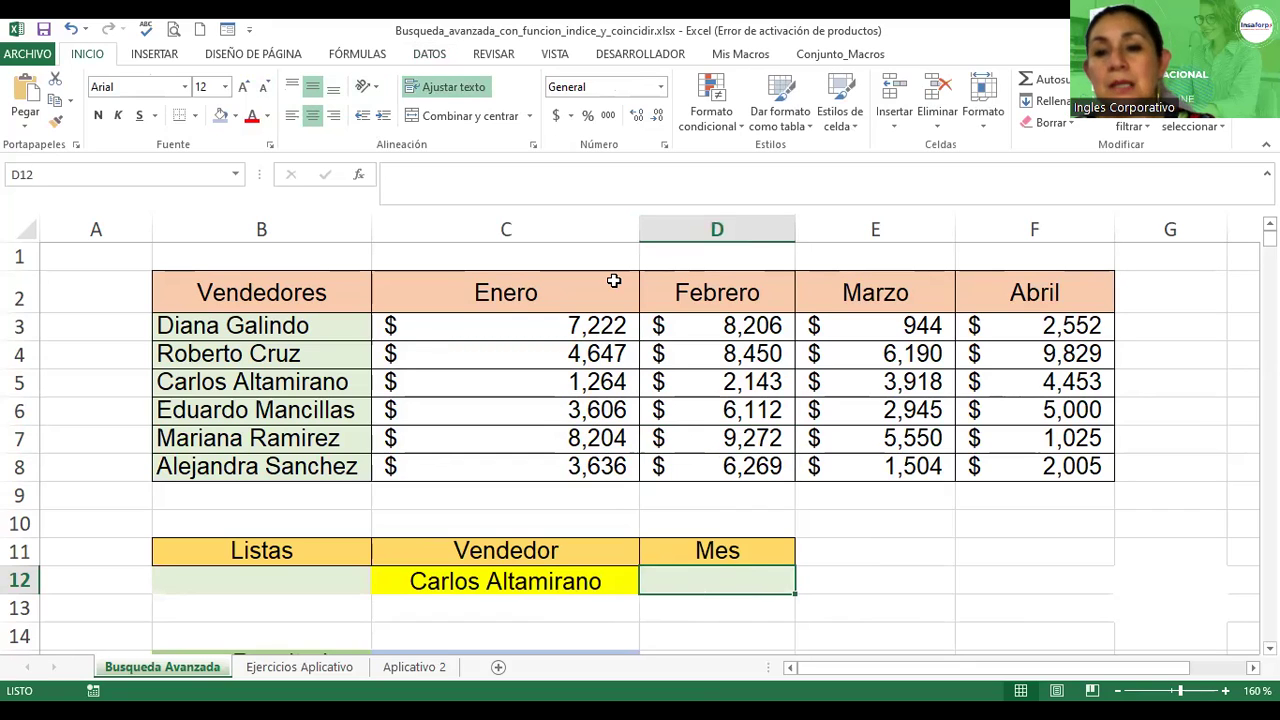
- Give D12 a List validation sourced from $C$2:$F$2 and choose Marzo
click(428, 56)
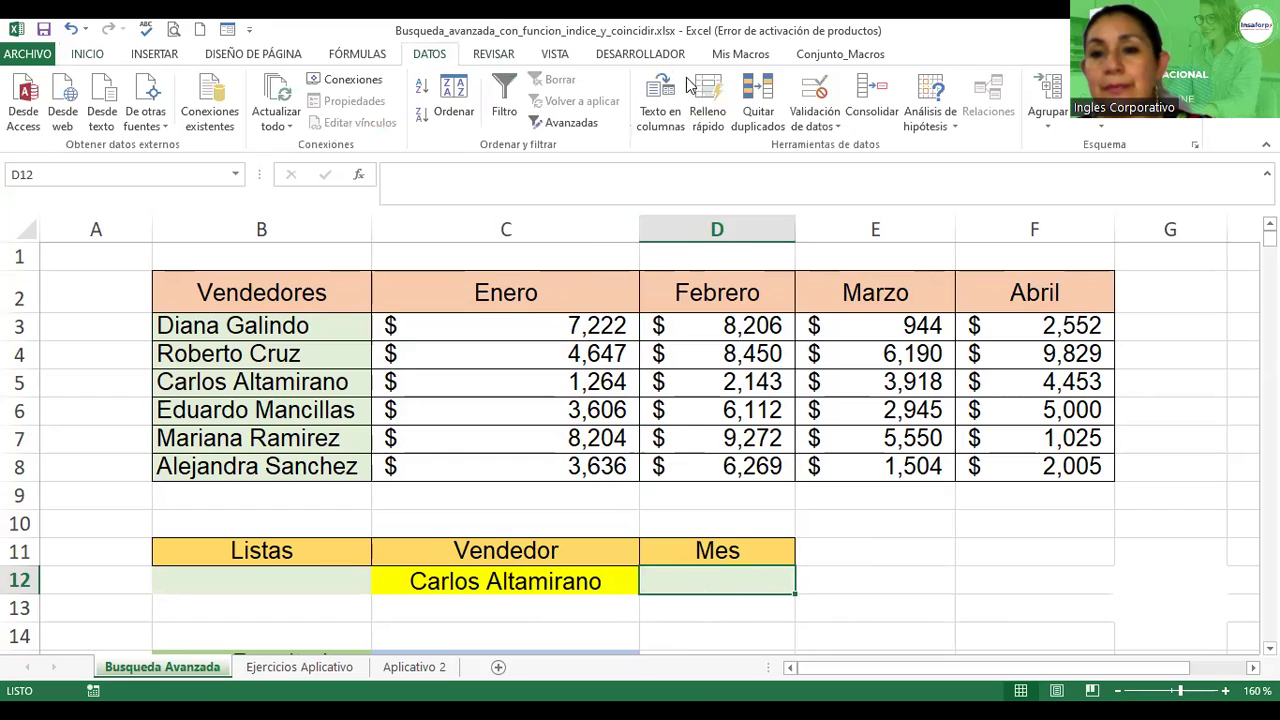
click(815, 120)
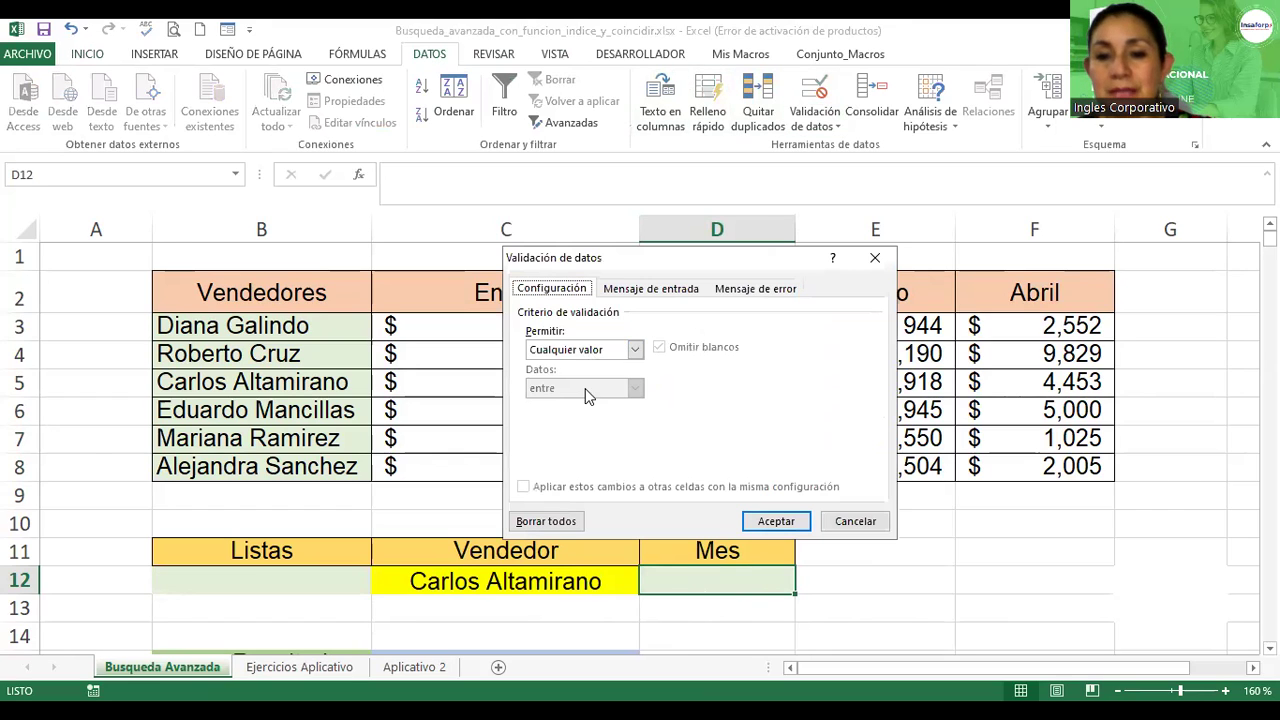
click(590, 350)
click(545, 403)
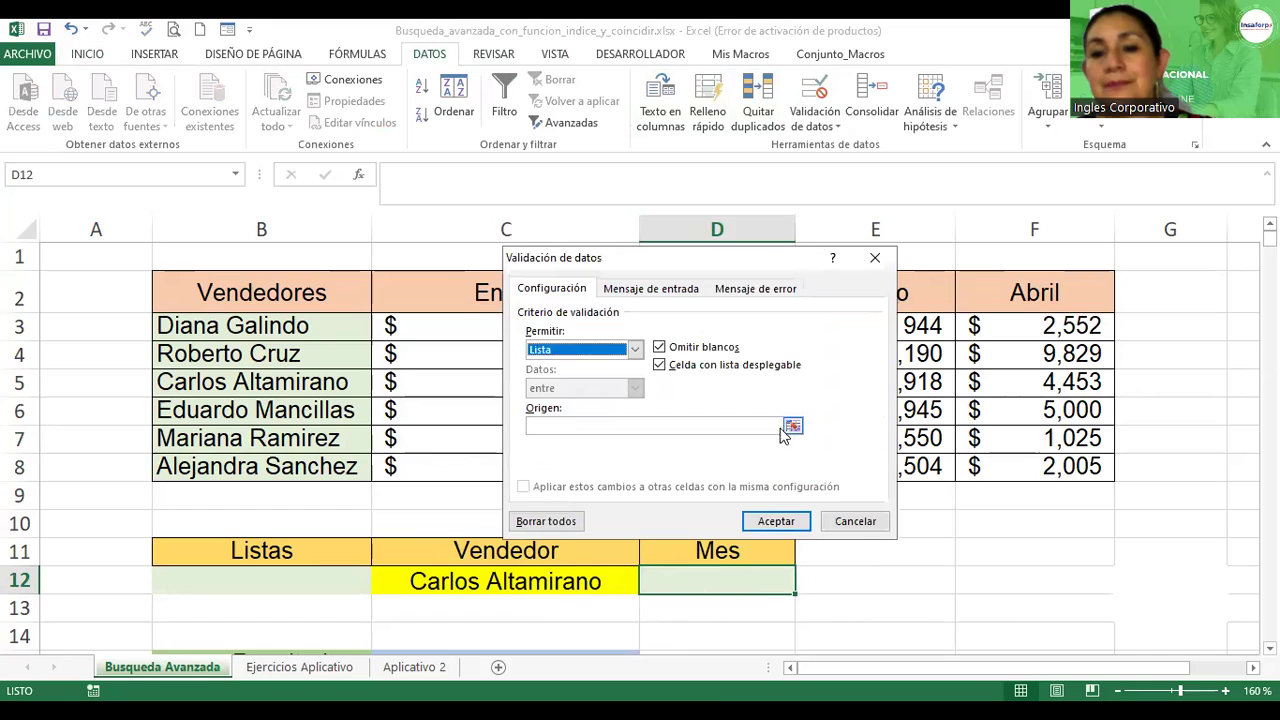
click(792, 428)
click(470, 290)
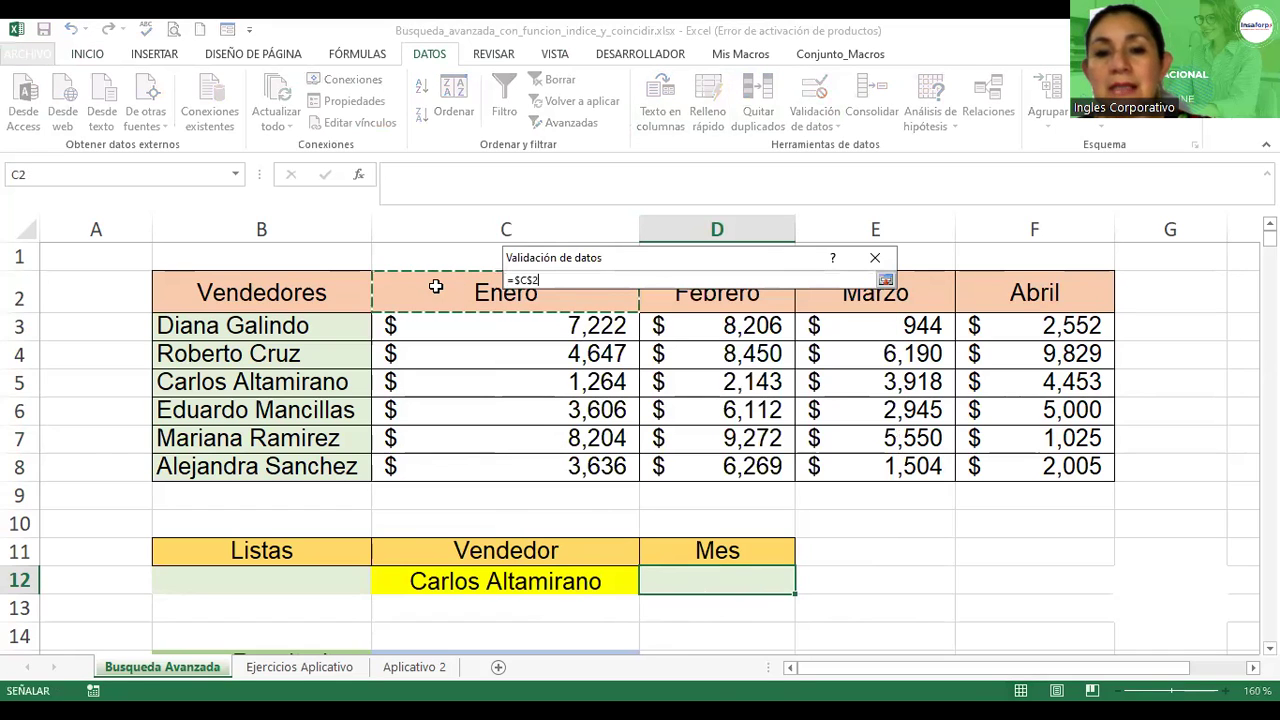
shift+click(966, 293)
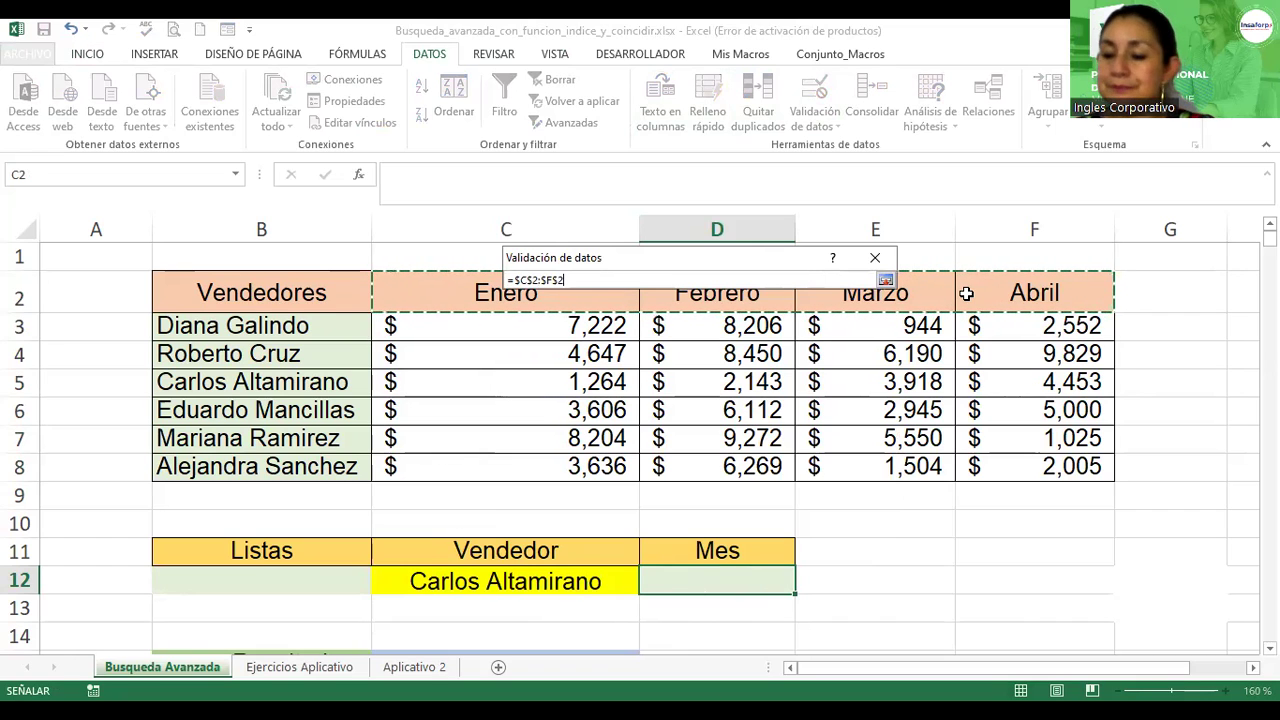
key(Return)
click(778, 520)
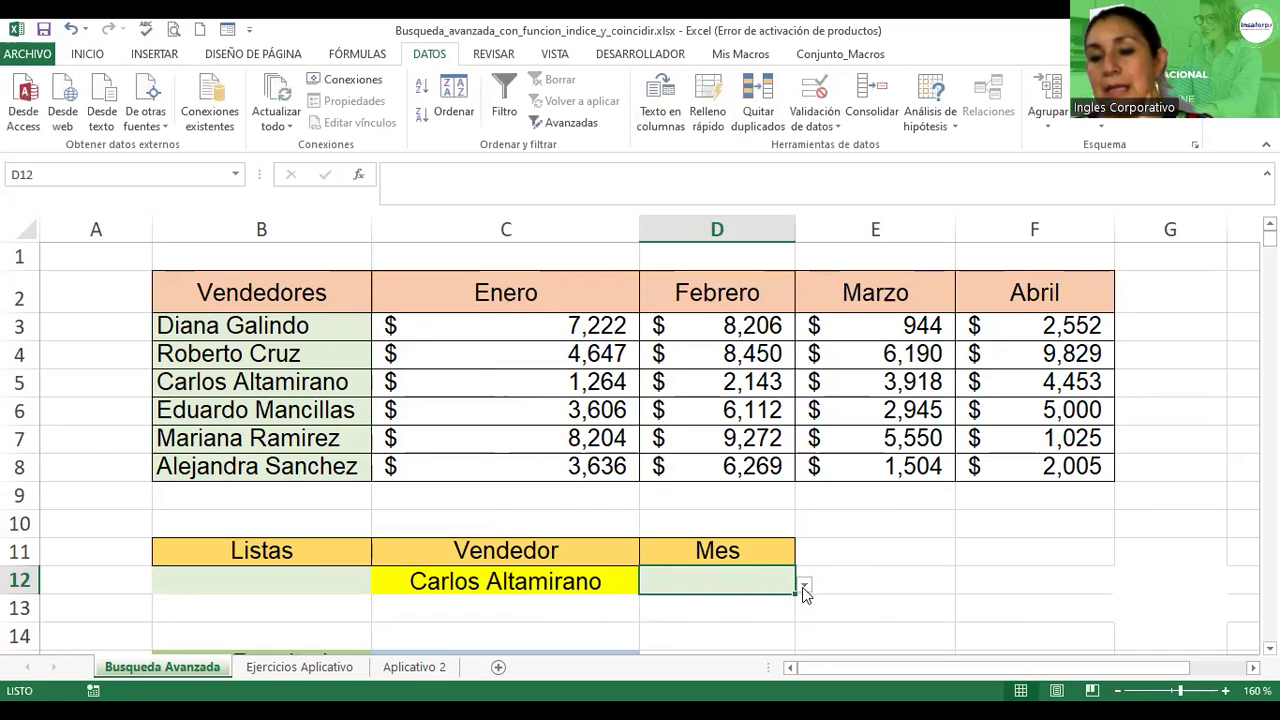
click(804, 584)
click(716, 643)
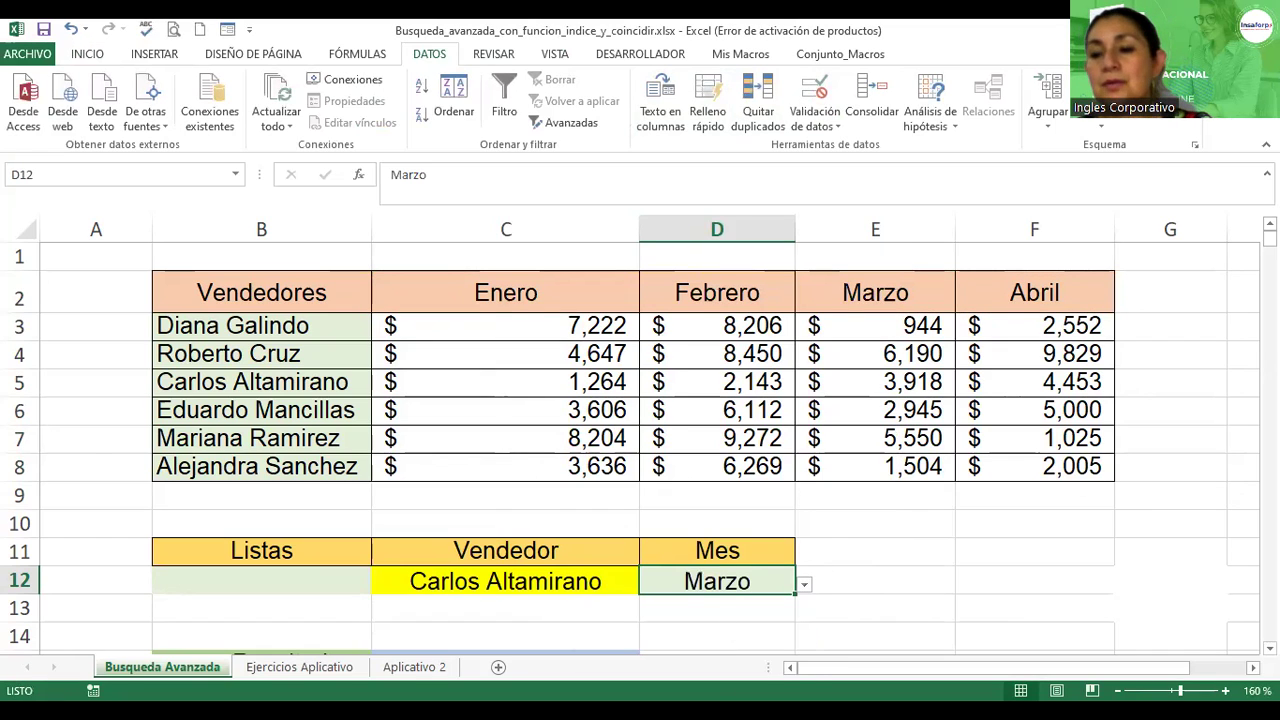
scroll(460, 635, down, 1)
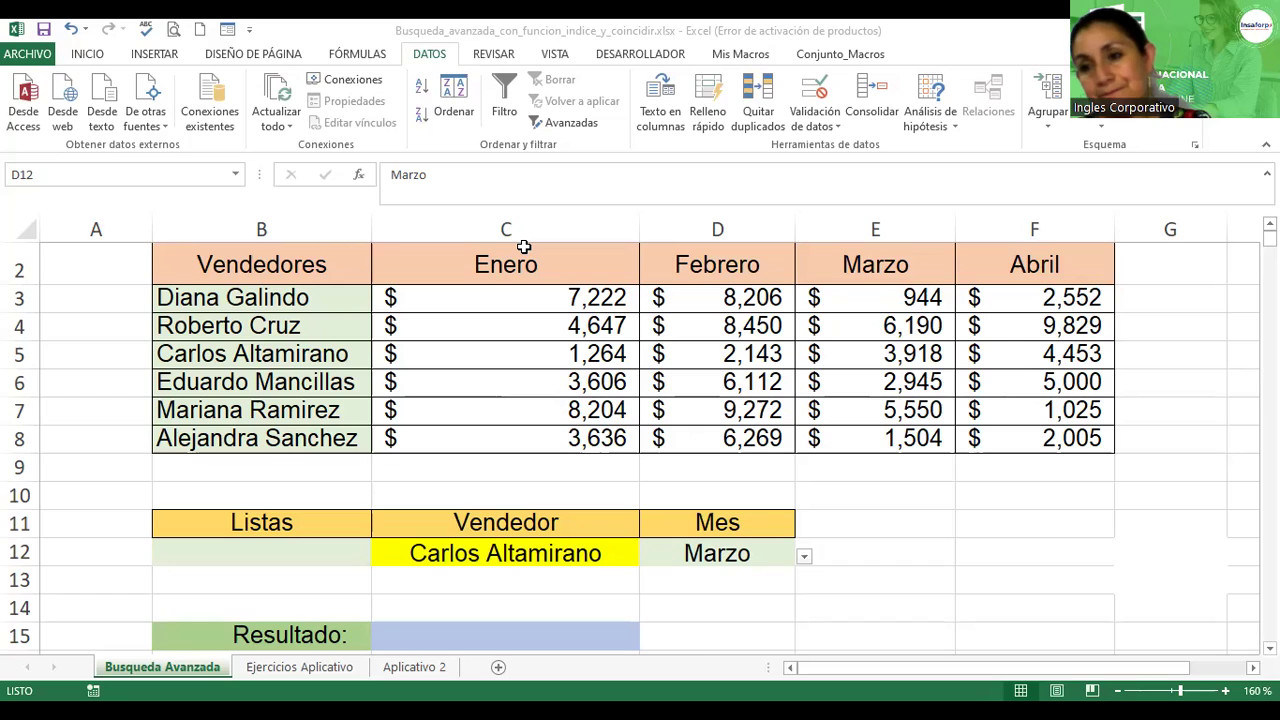
- Begin C15's formula as =indice(B2:F8; using the whole sales table as the range
click(488, 635)
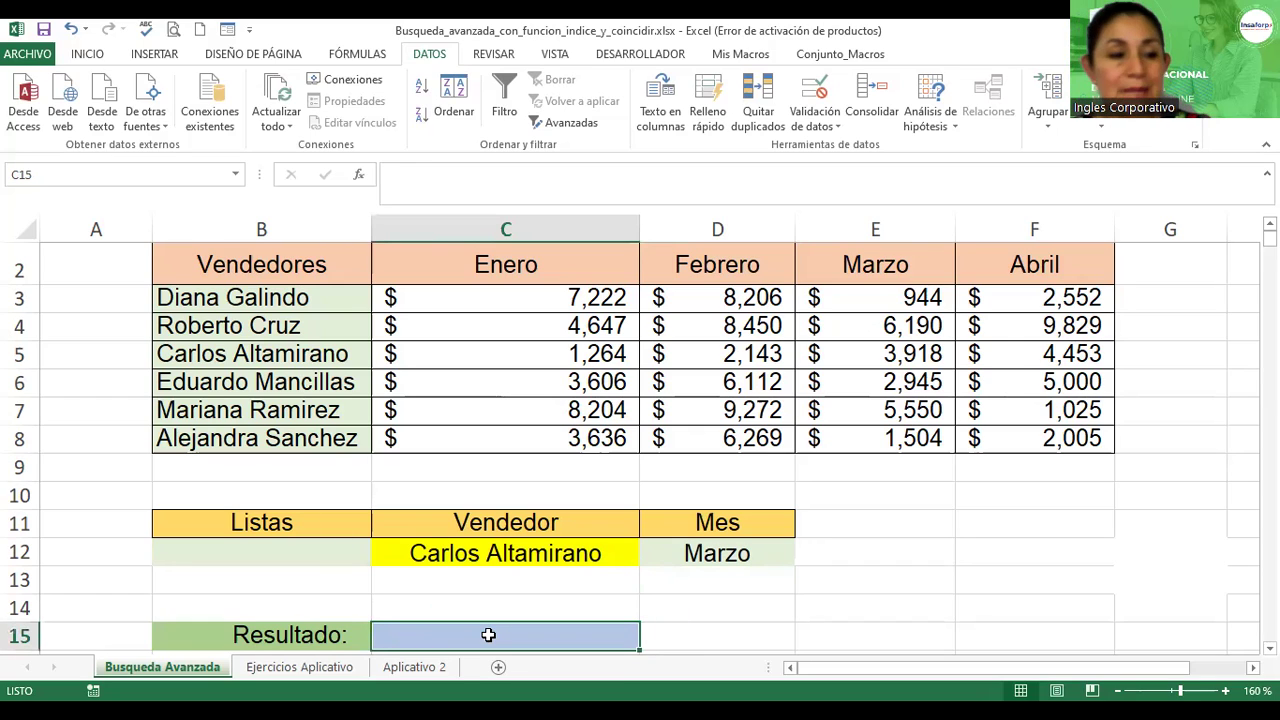
text(=i)
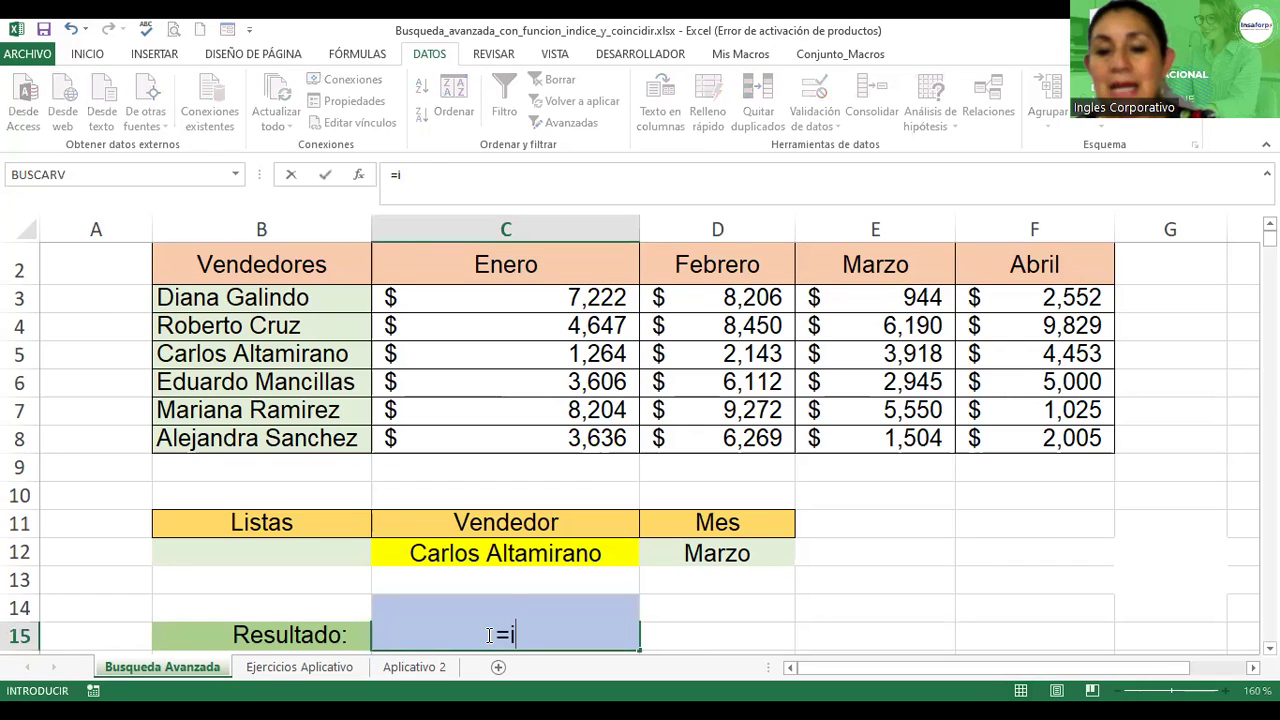
text(ndice)
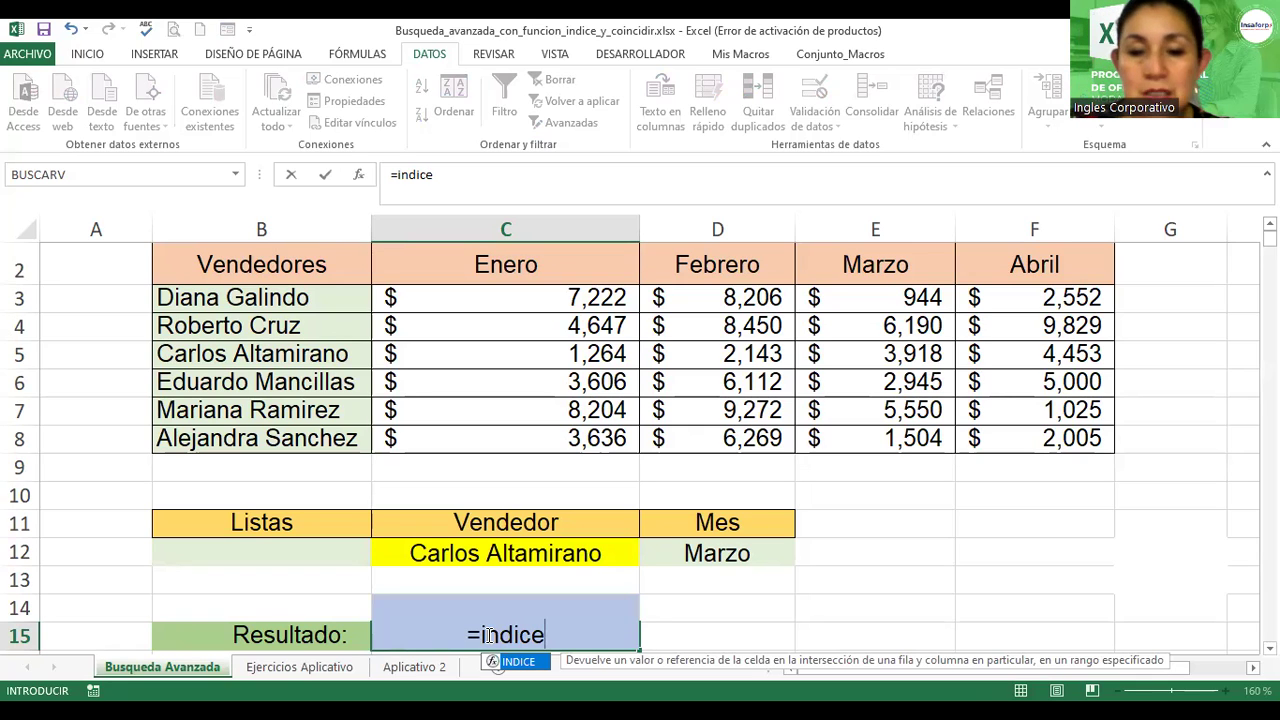
text(()
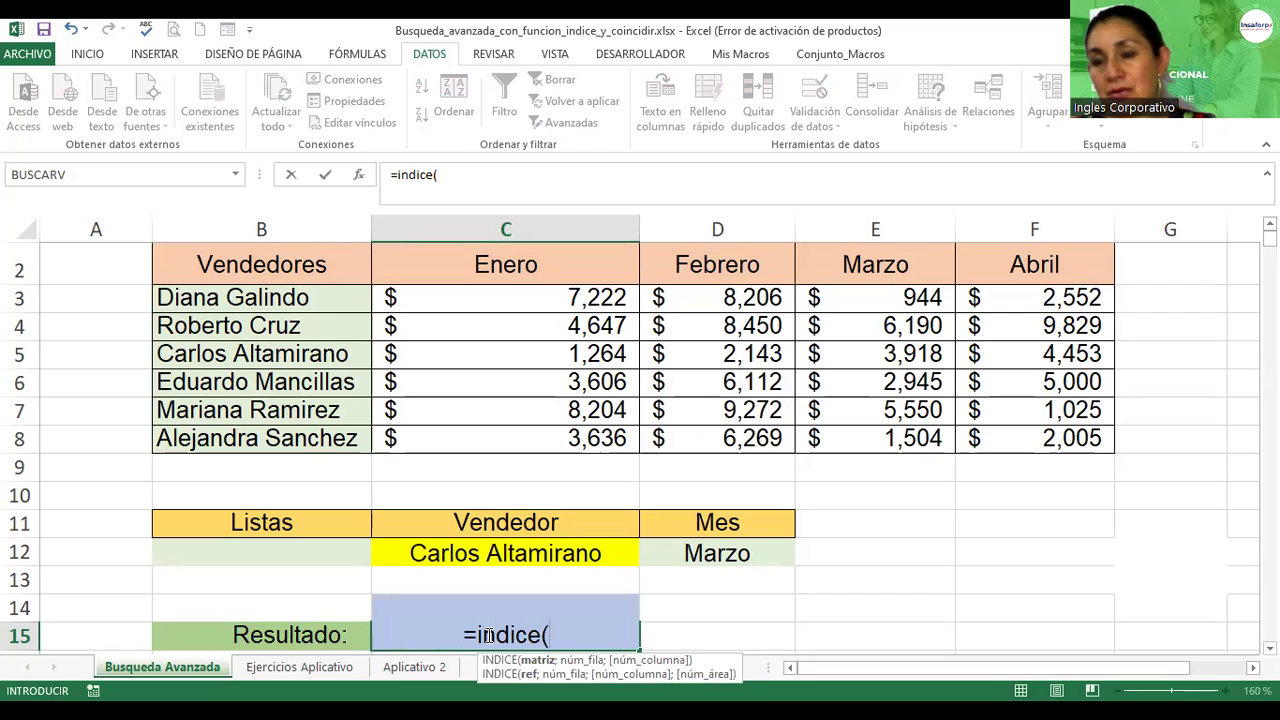
click(265, 256)
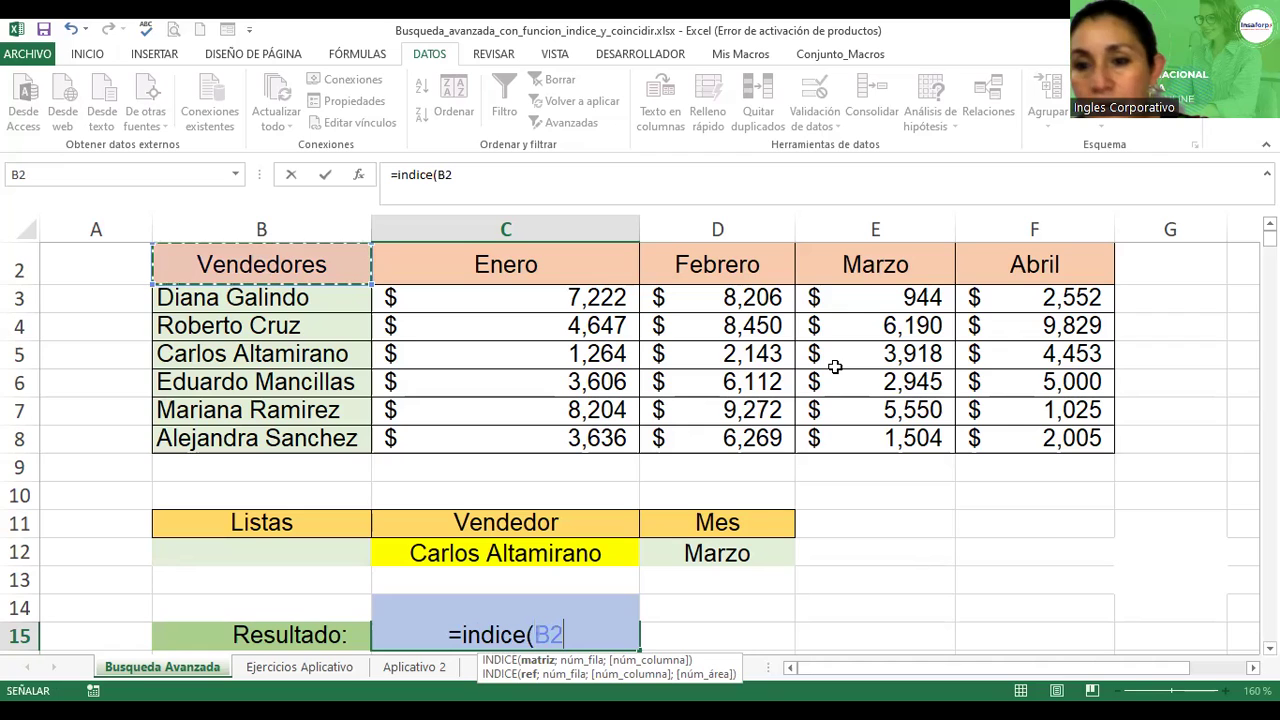
shift+click(1036, 432)
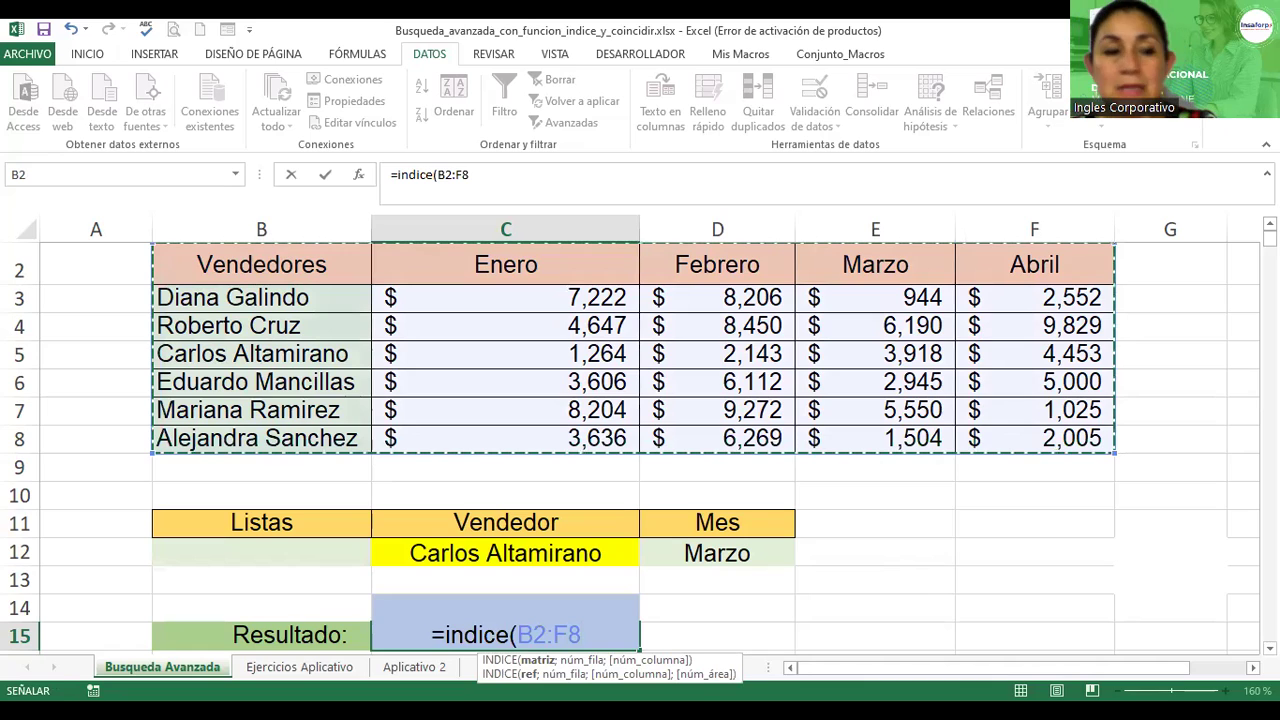
text(;)
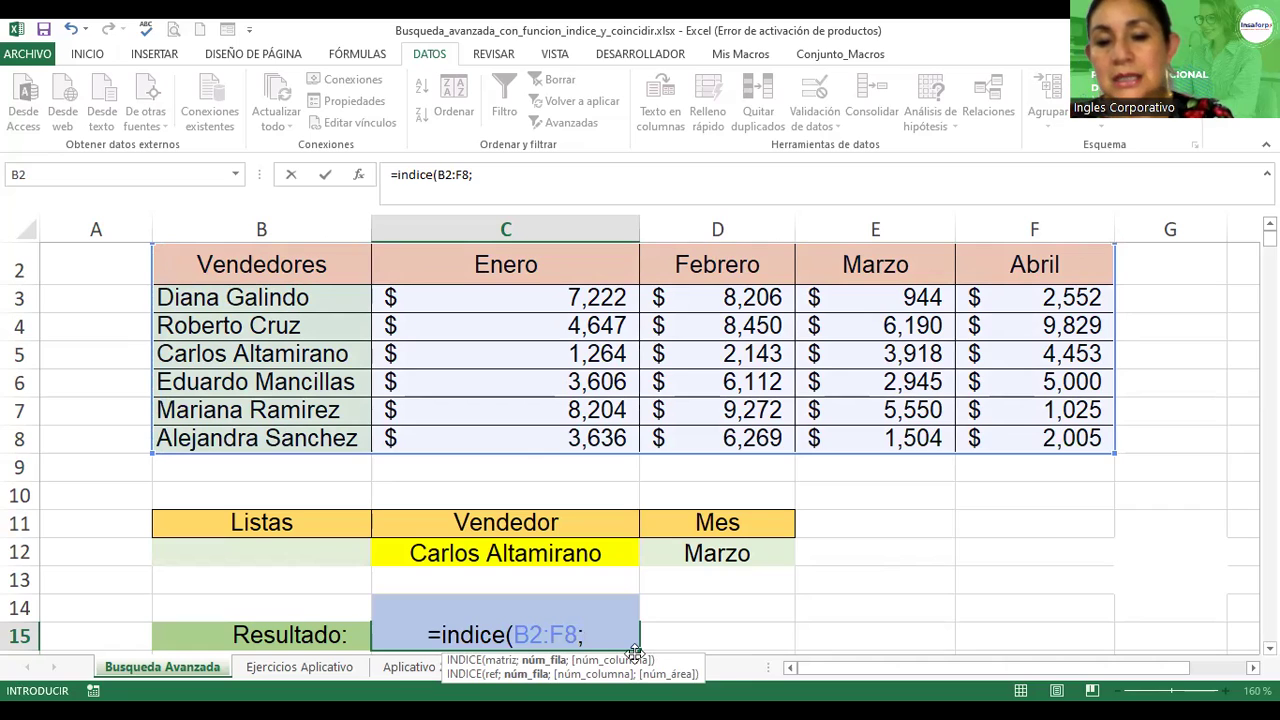
- Add the row match COINCIDIR(C12;B2:F8;0) for the chosen vendor to the Resultado formula
text(coincideir)
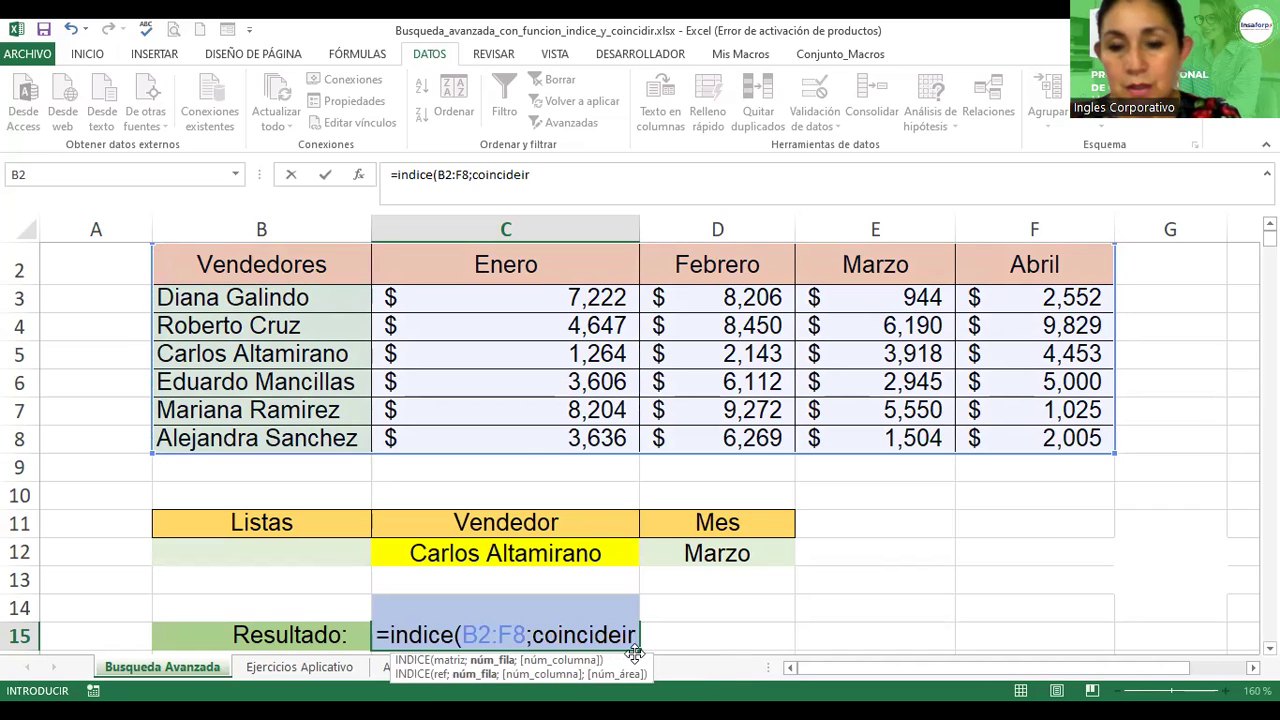
key(BackSpace)
key(BackSpace)
key(BackSpace)
text(ir)
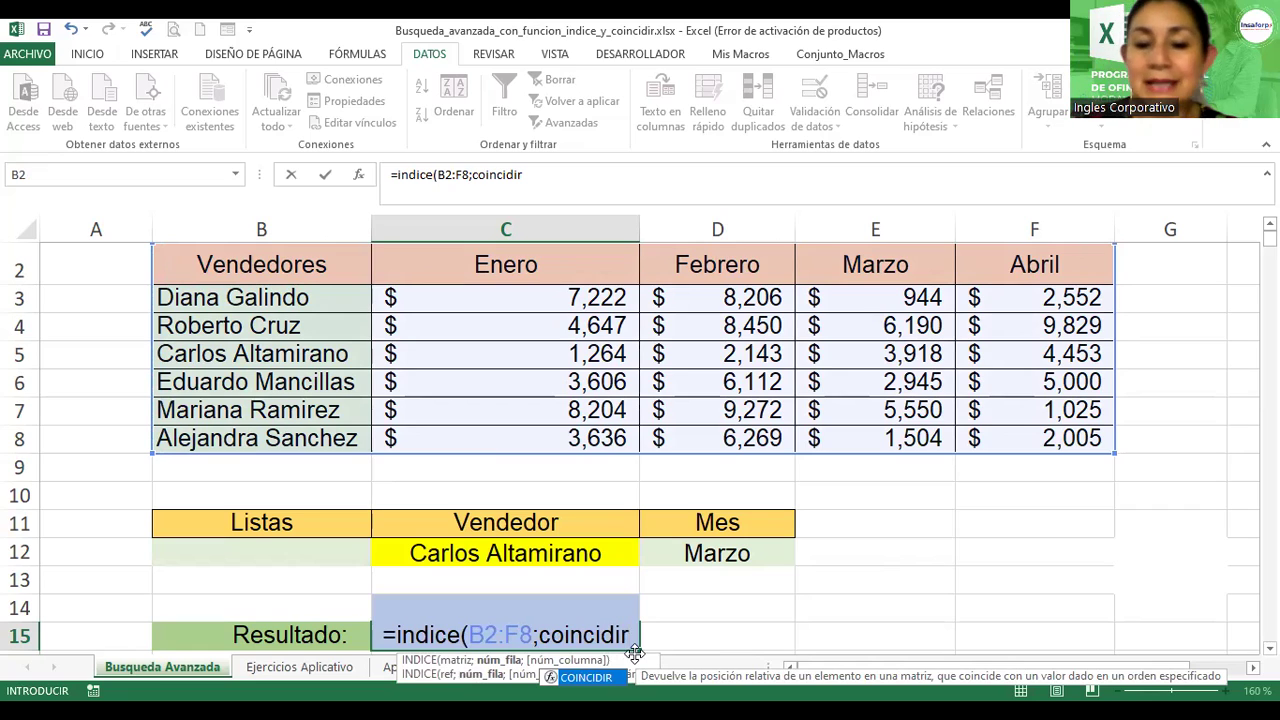
text(()
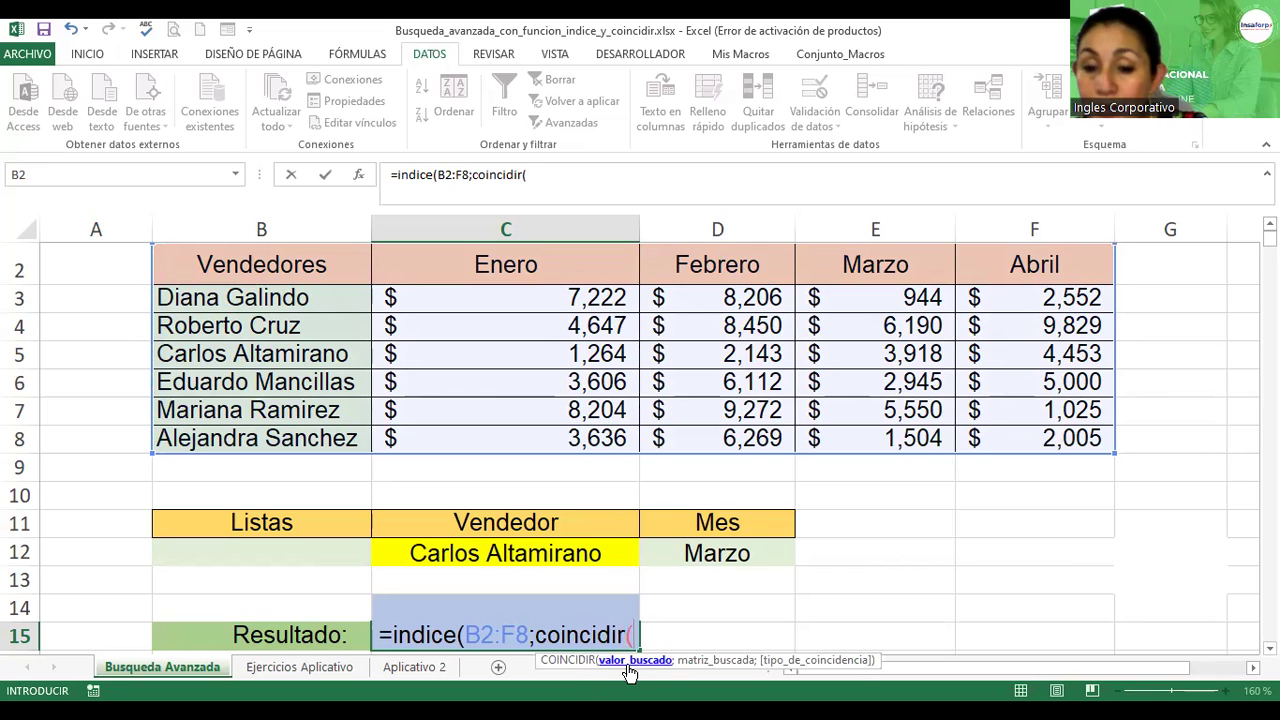
scroll(1017, 583, down, 2)
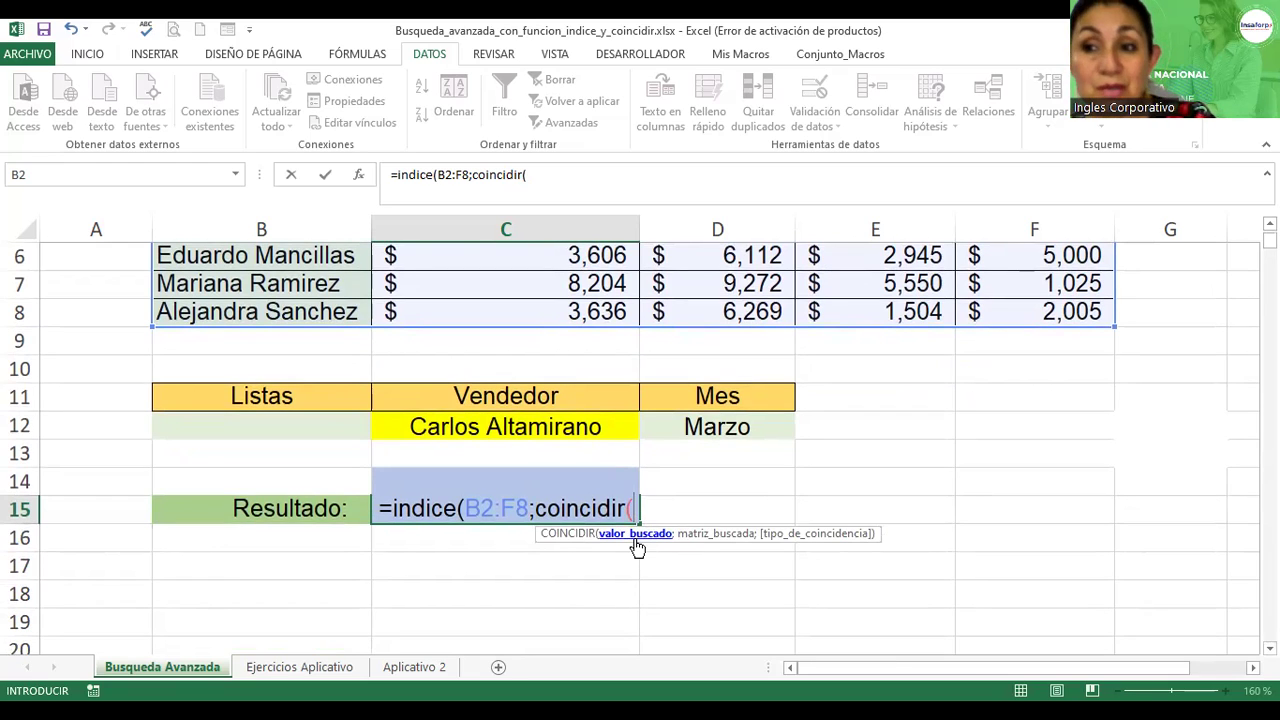
click(598, 428)
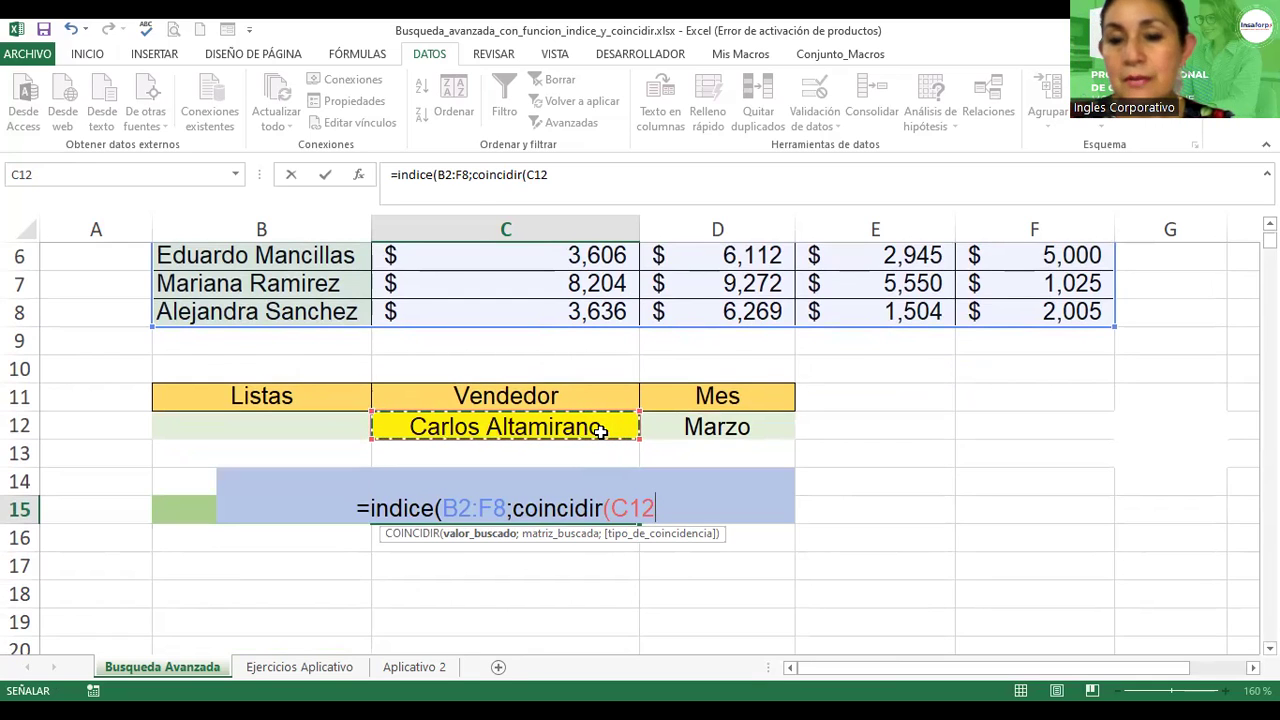
text(;)
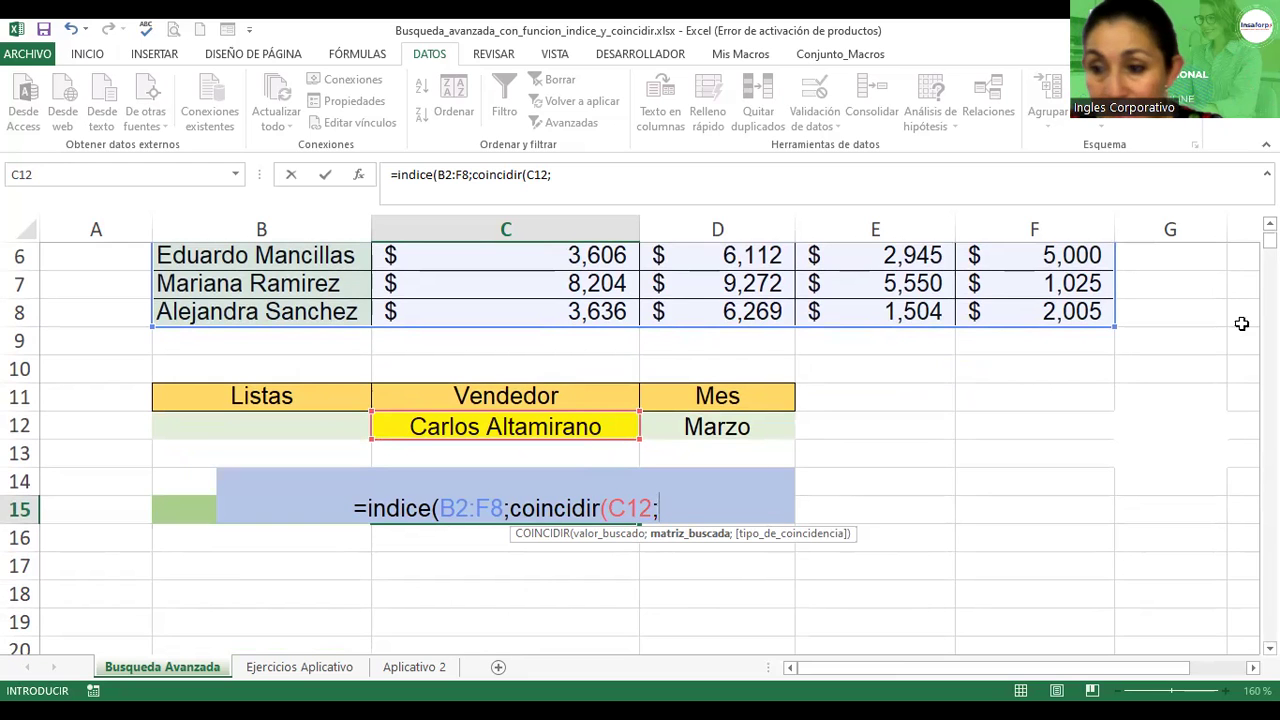
click(1270, 224)
scroll(1116, 324, up, 2)
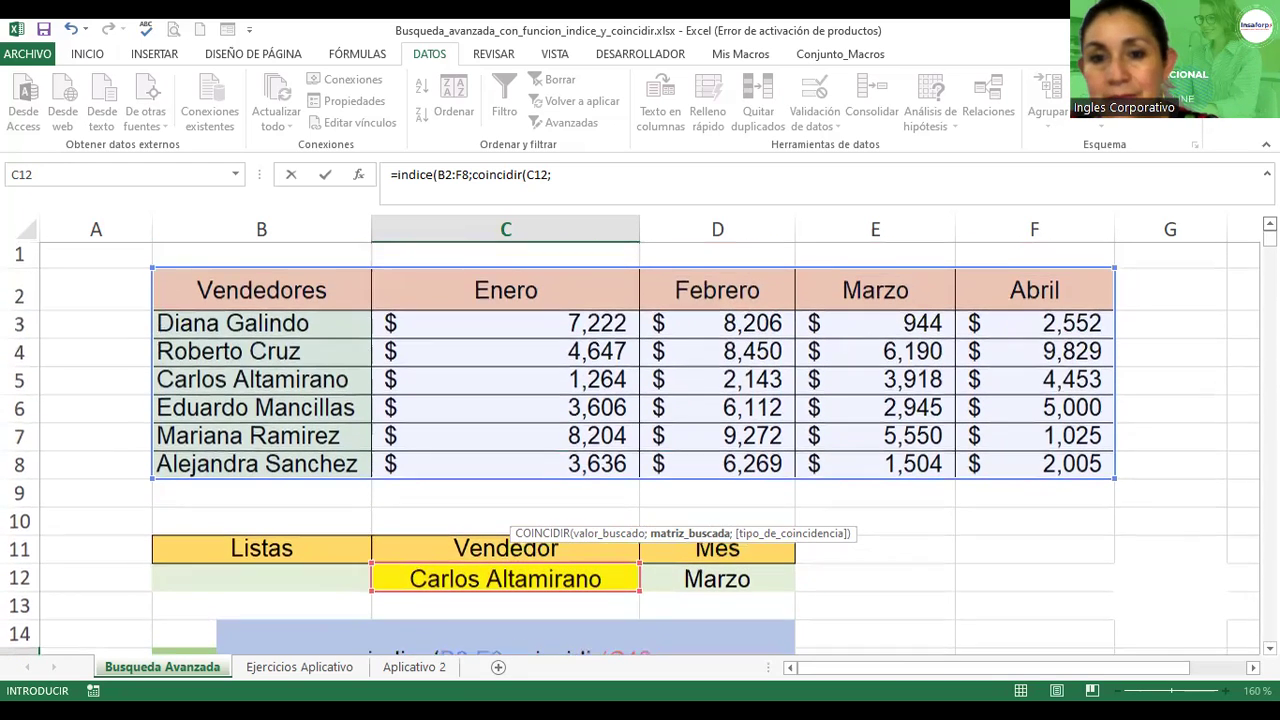
click(182, 287)
shift+click(990, 466)
scroll(1086, 630, down, 1)
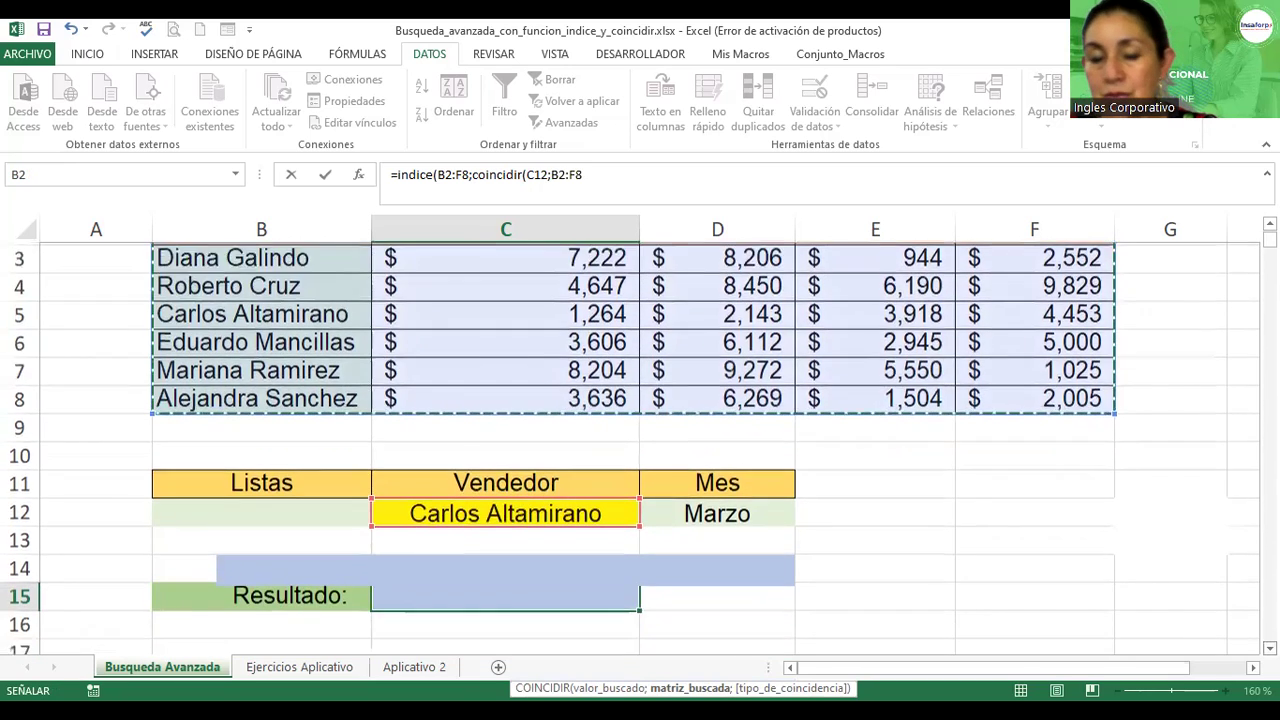
scroll(1086, 630, down, 1)
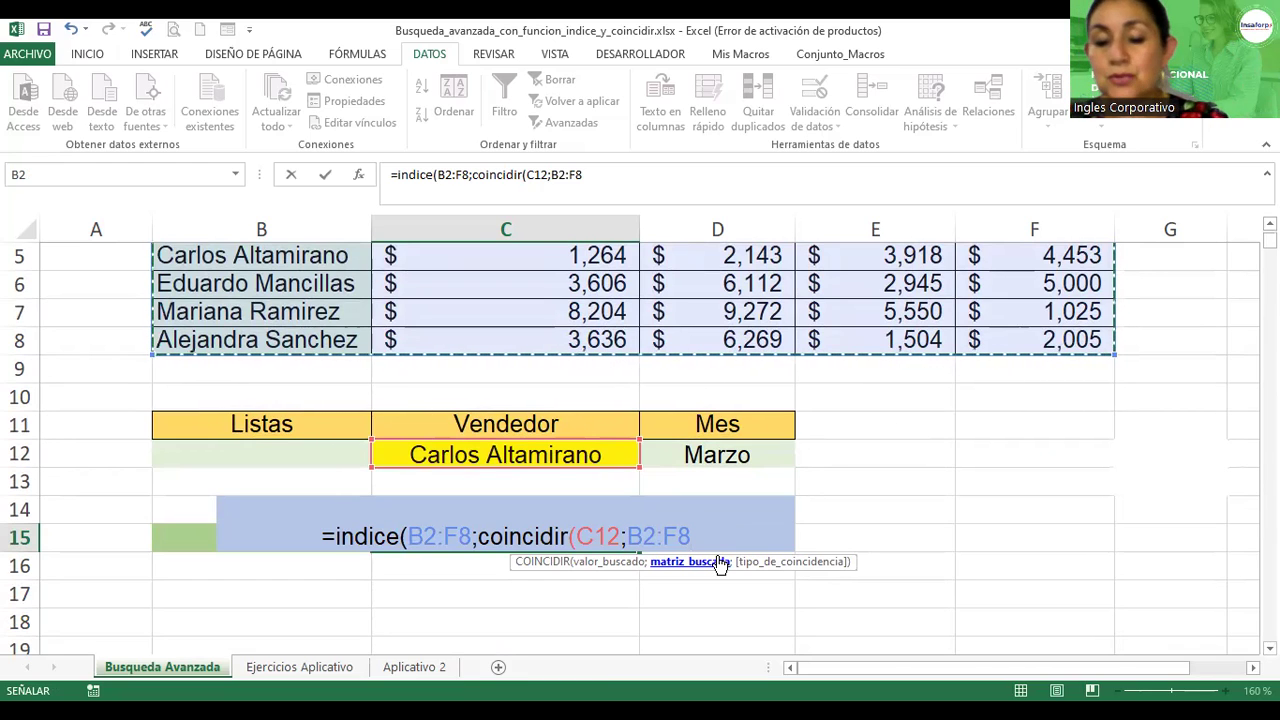
text(;)
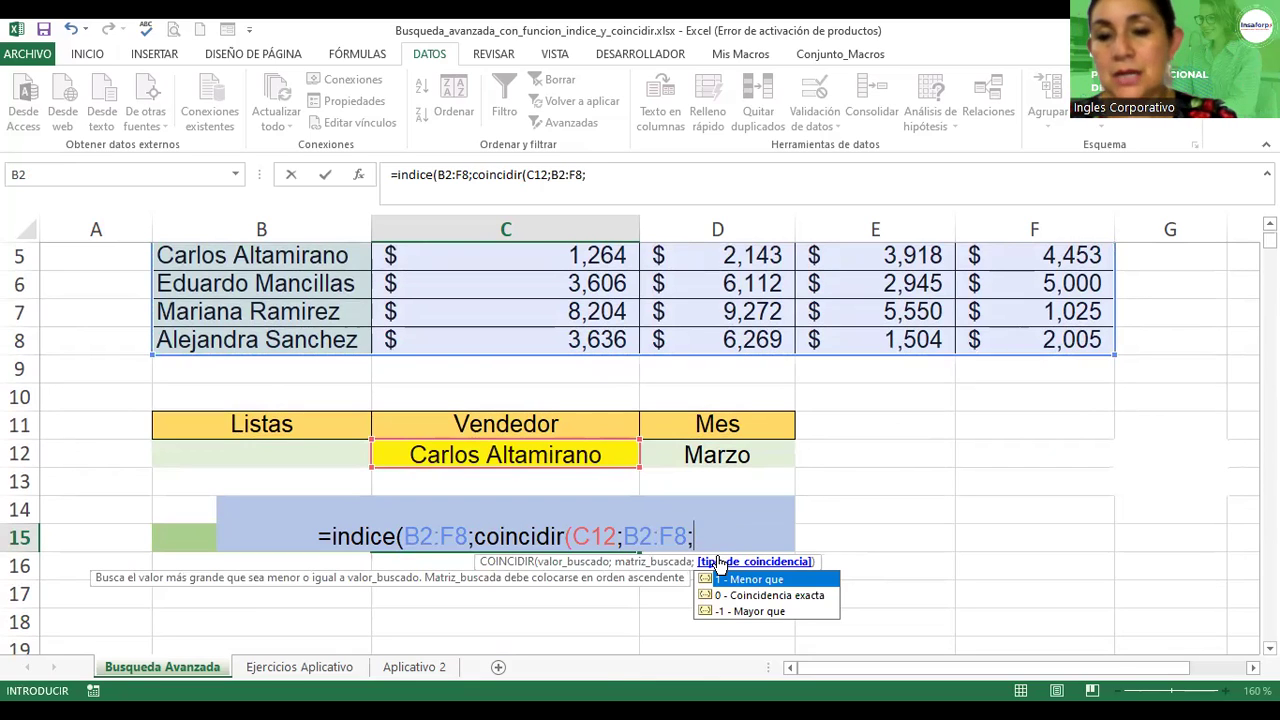
text(0)
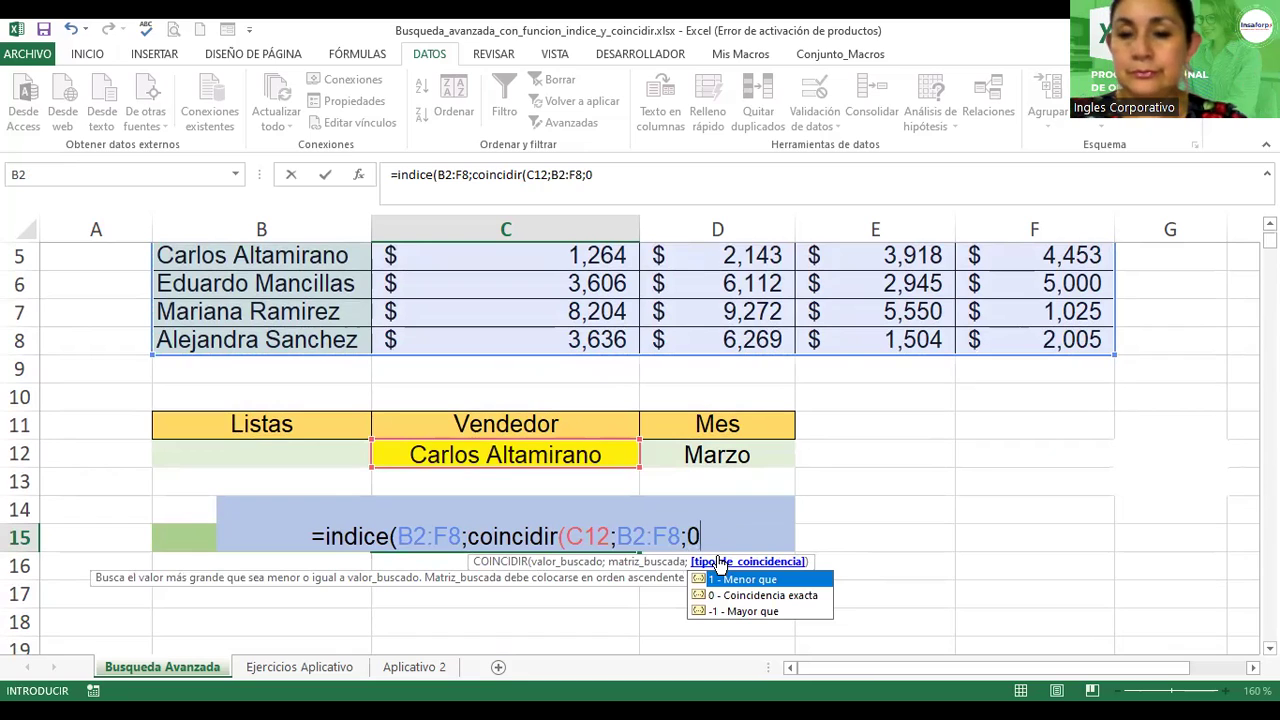
text())
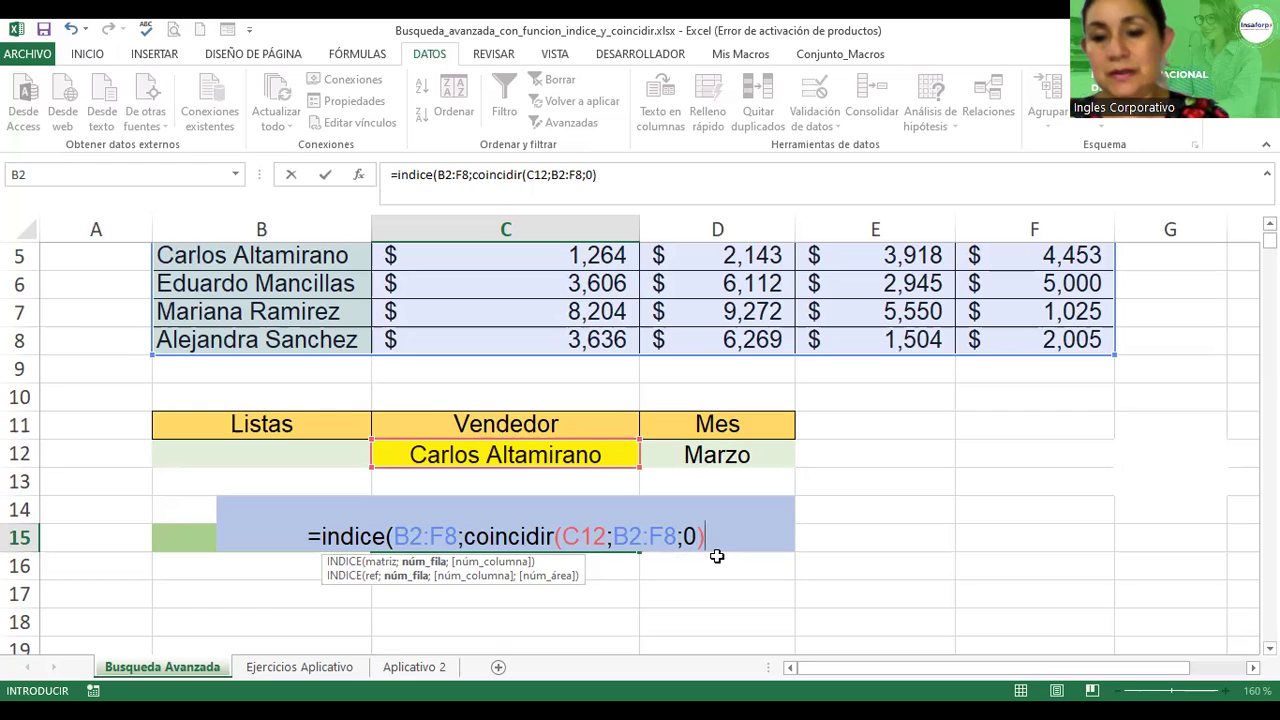
- Add the column match COINCIDIR(D12;B2:F8;0) for the chosen month in D12
text(;)
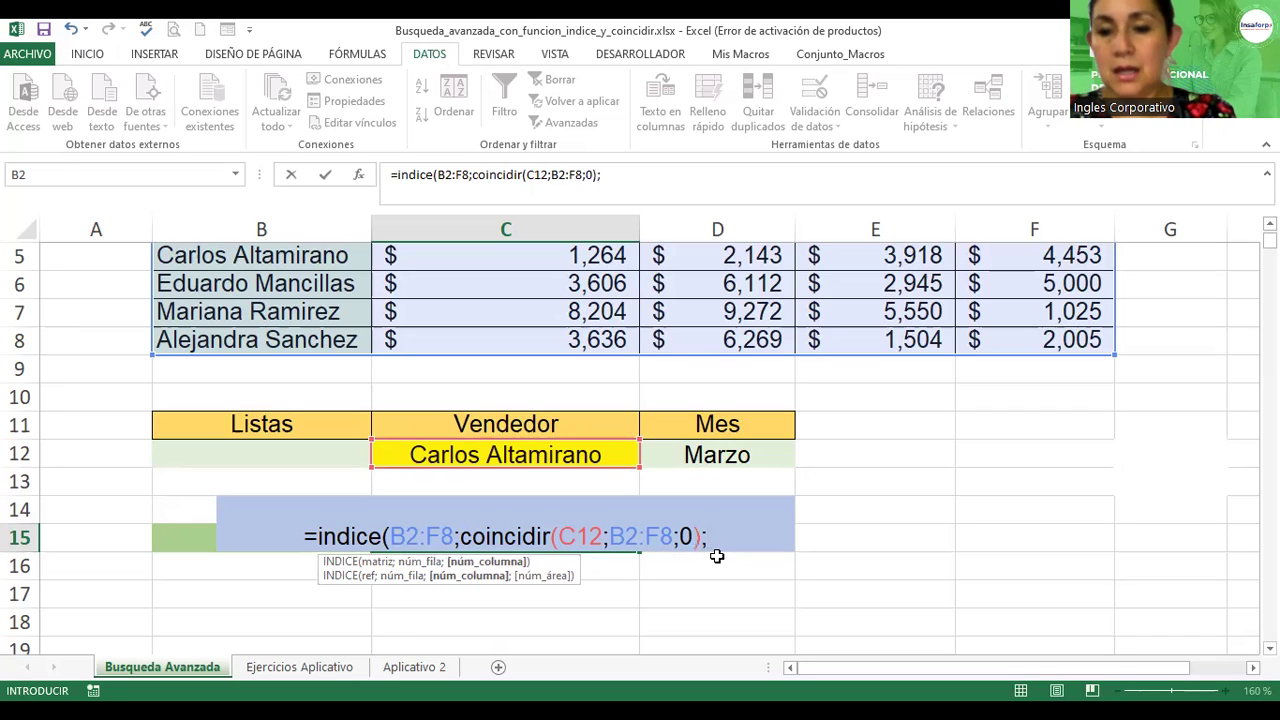
text(coind)
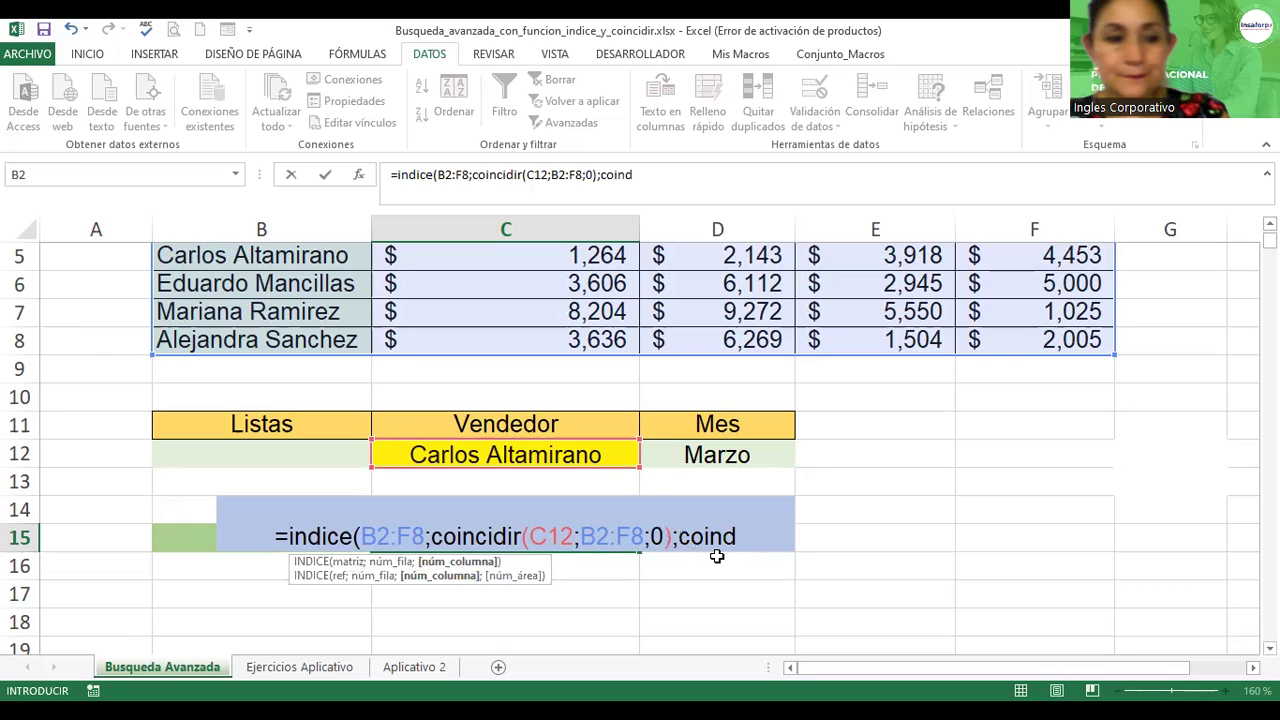
key(BackSpace)
text(cidir()
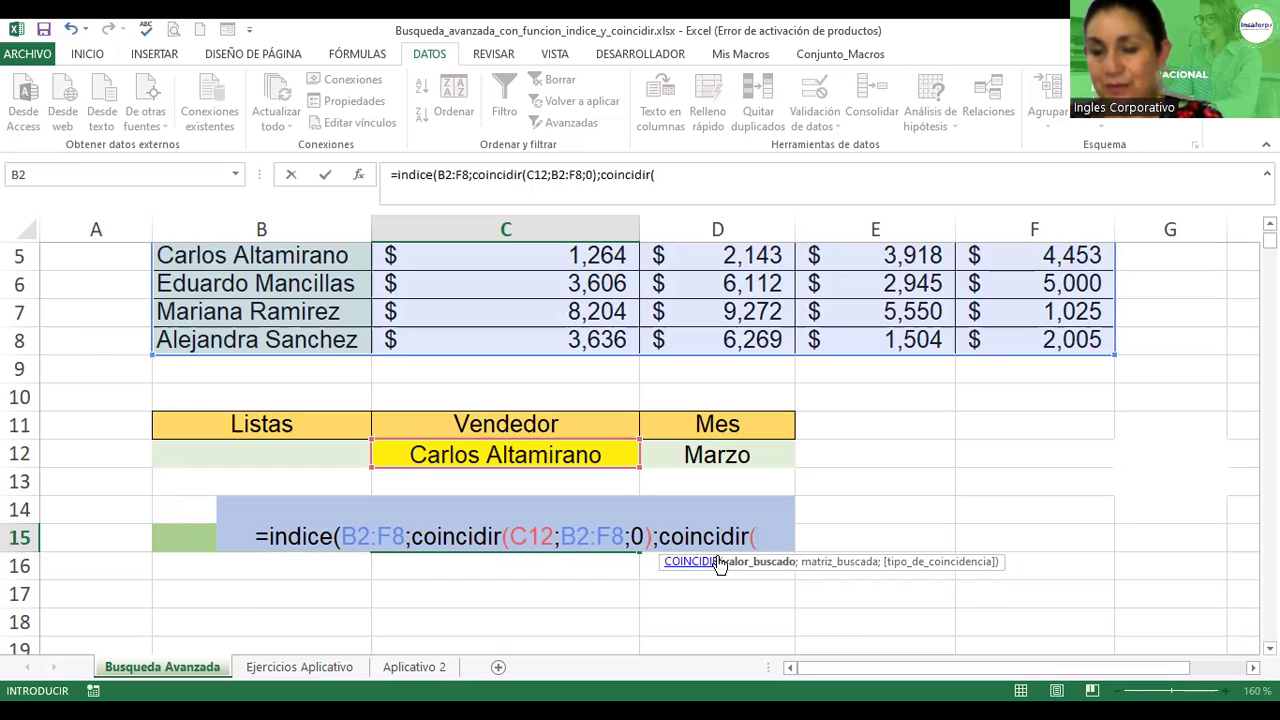
click(672, 455)
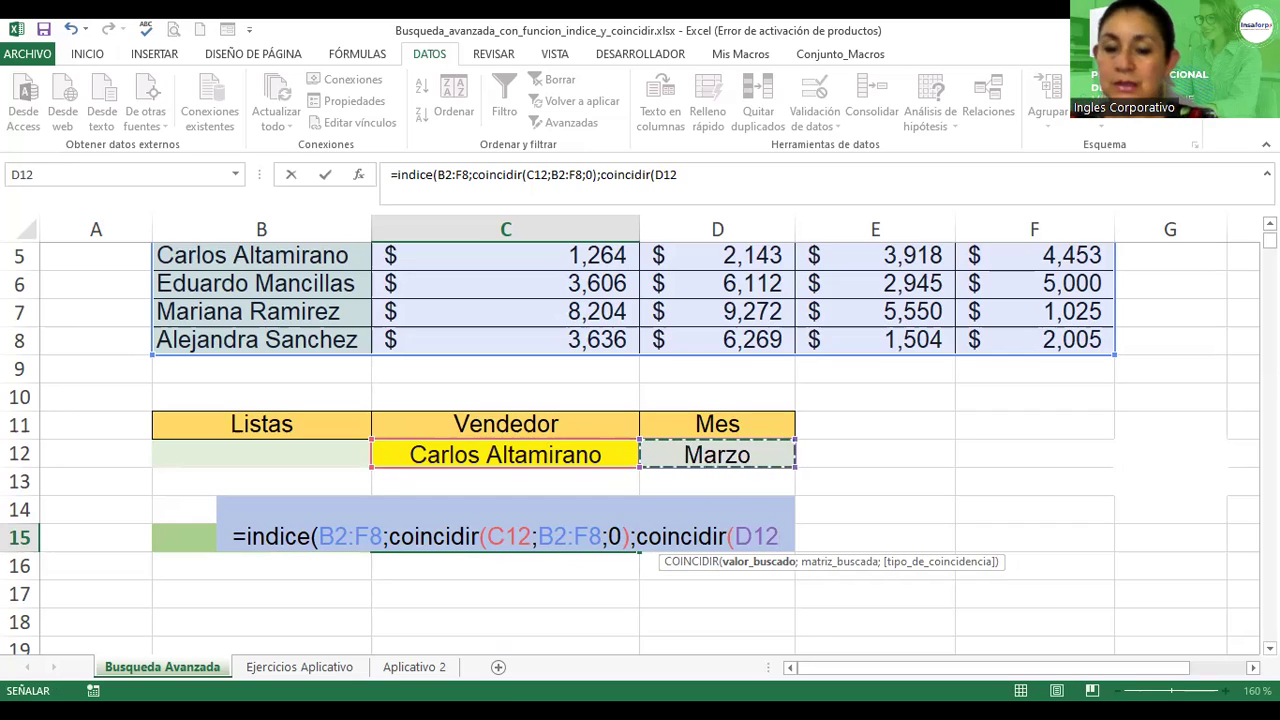
text(;)
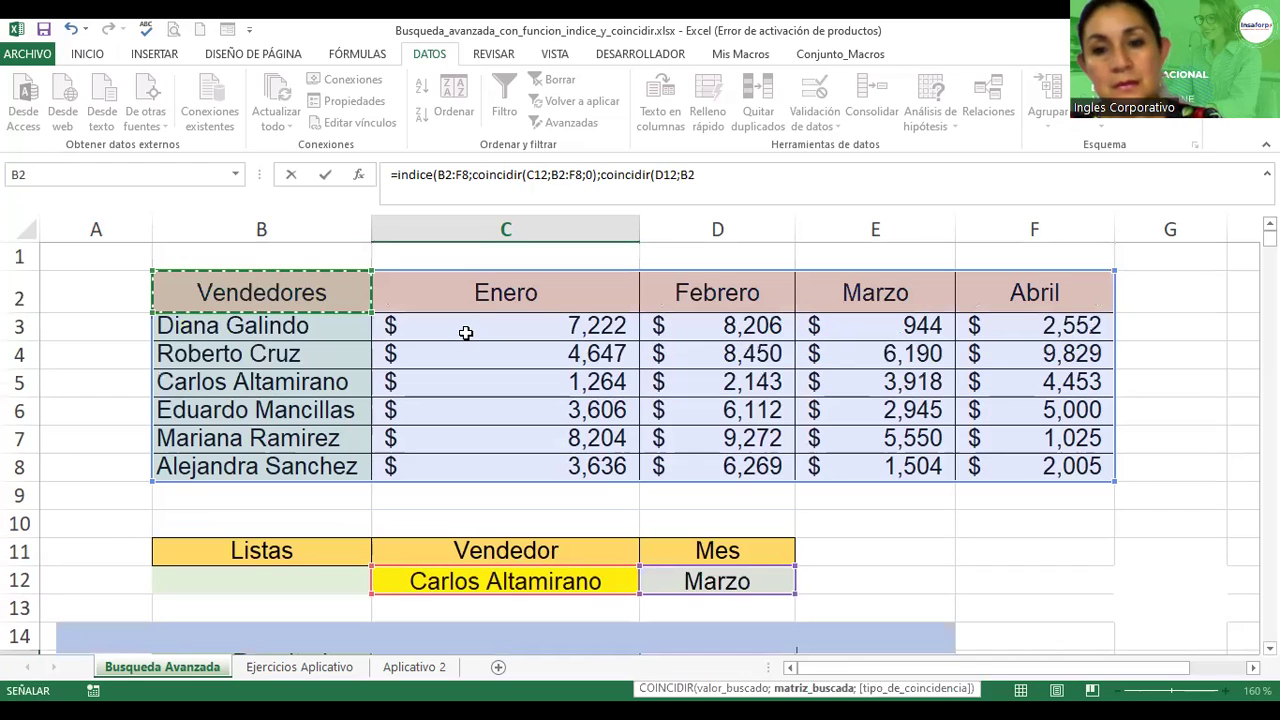
scroll(442, 328, up, 2)
click(261, 292)
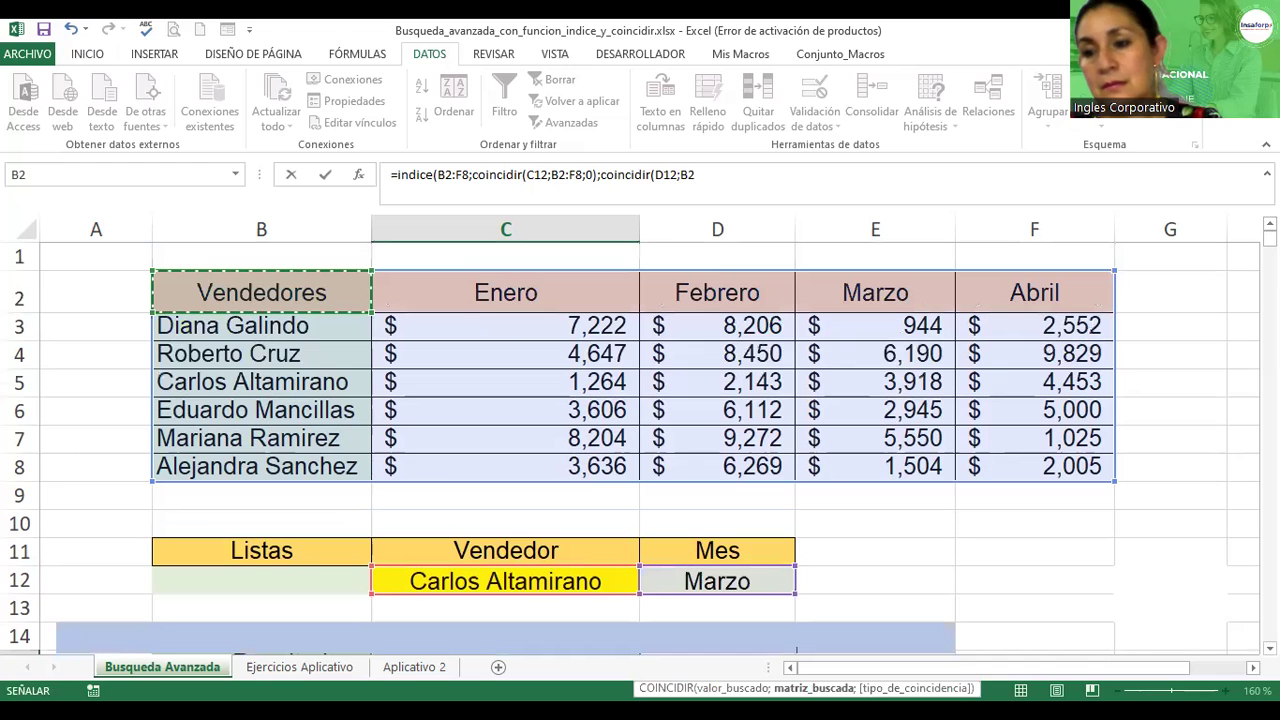
key(ctrl+shift+Right)
key(ctrl+shift+Down)
scroll(919, 595, down, 2)
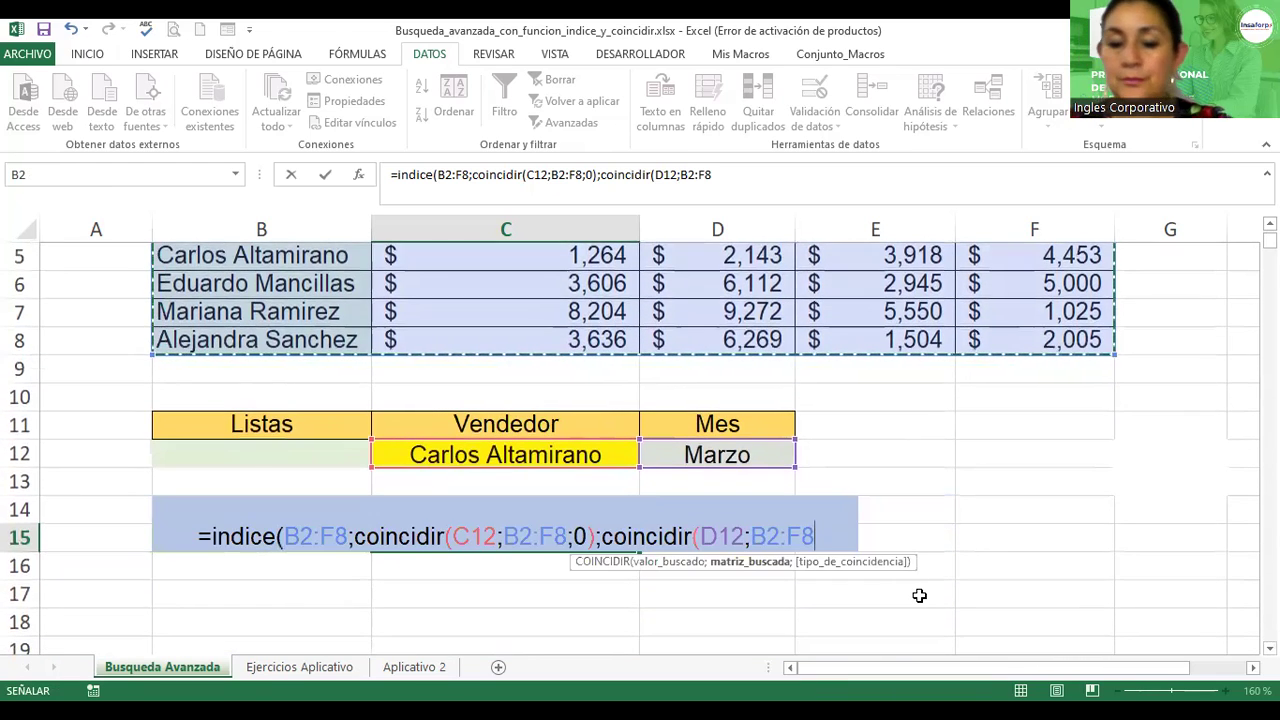
text(;)
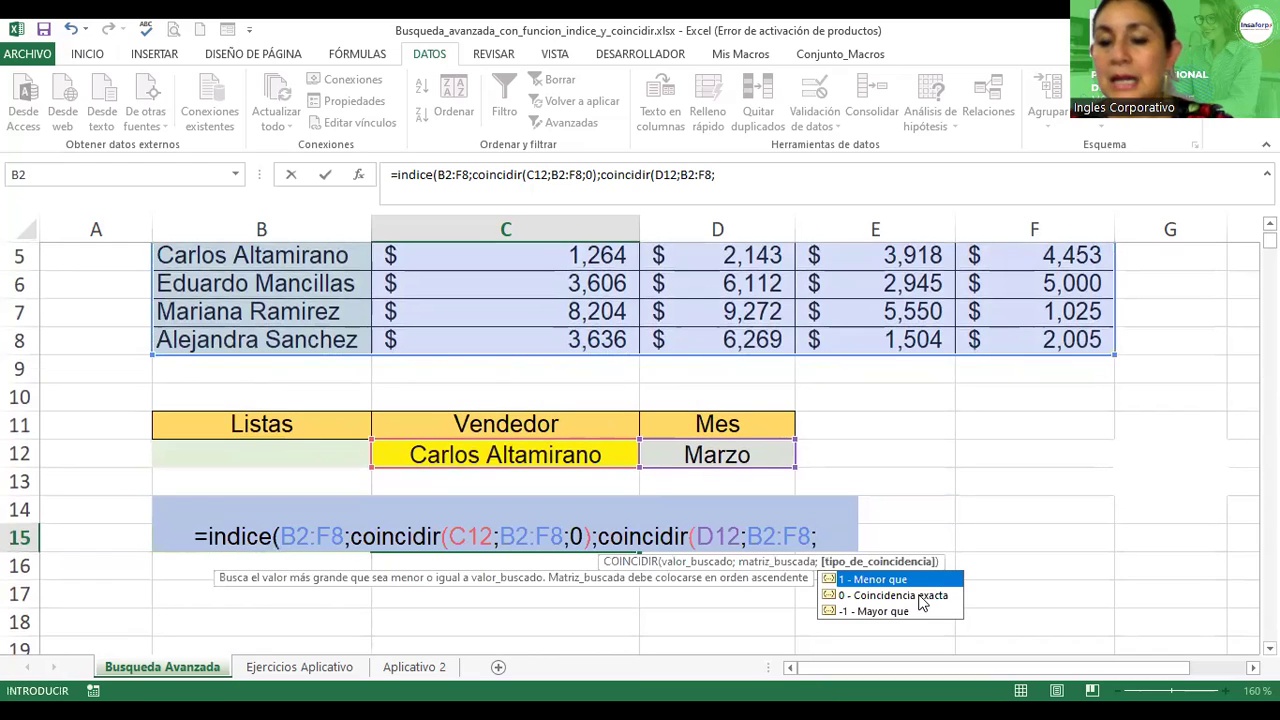
text(0)
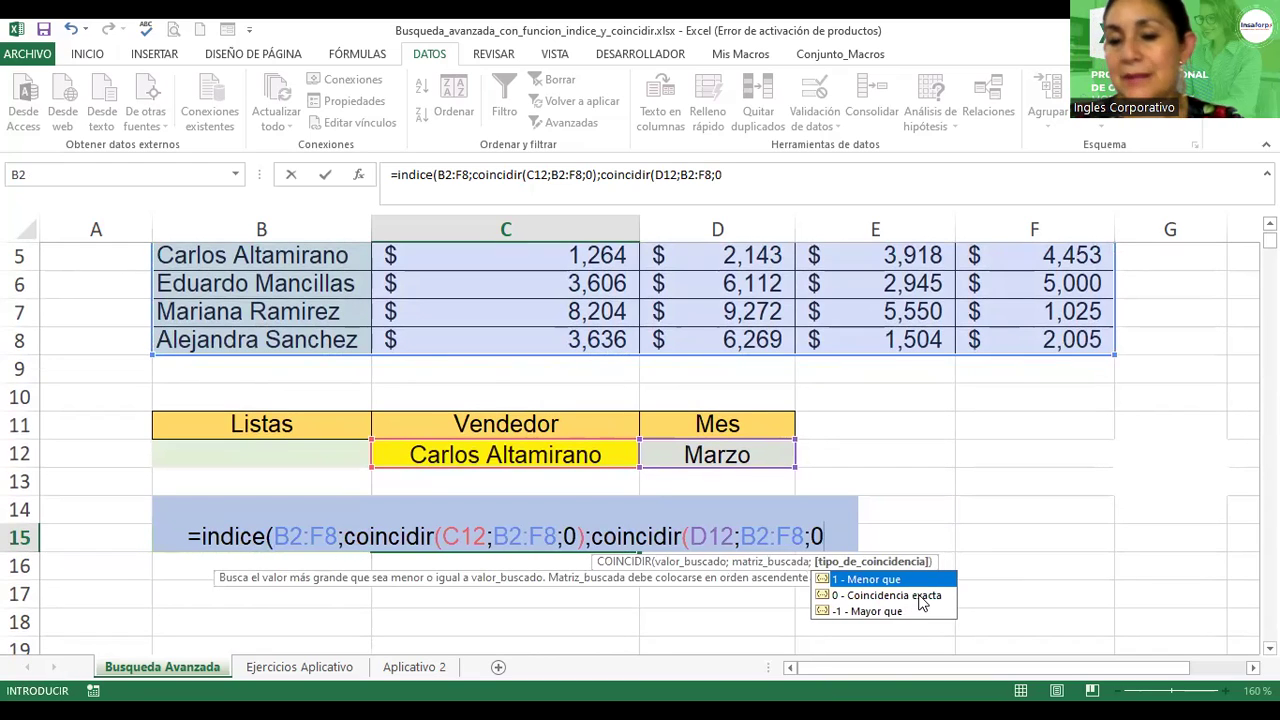
text())
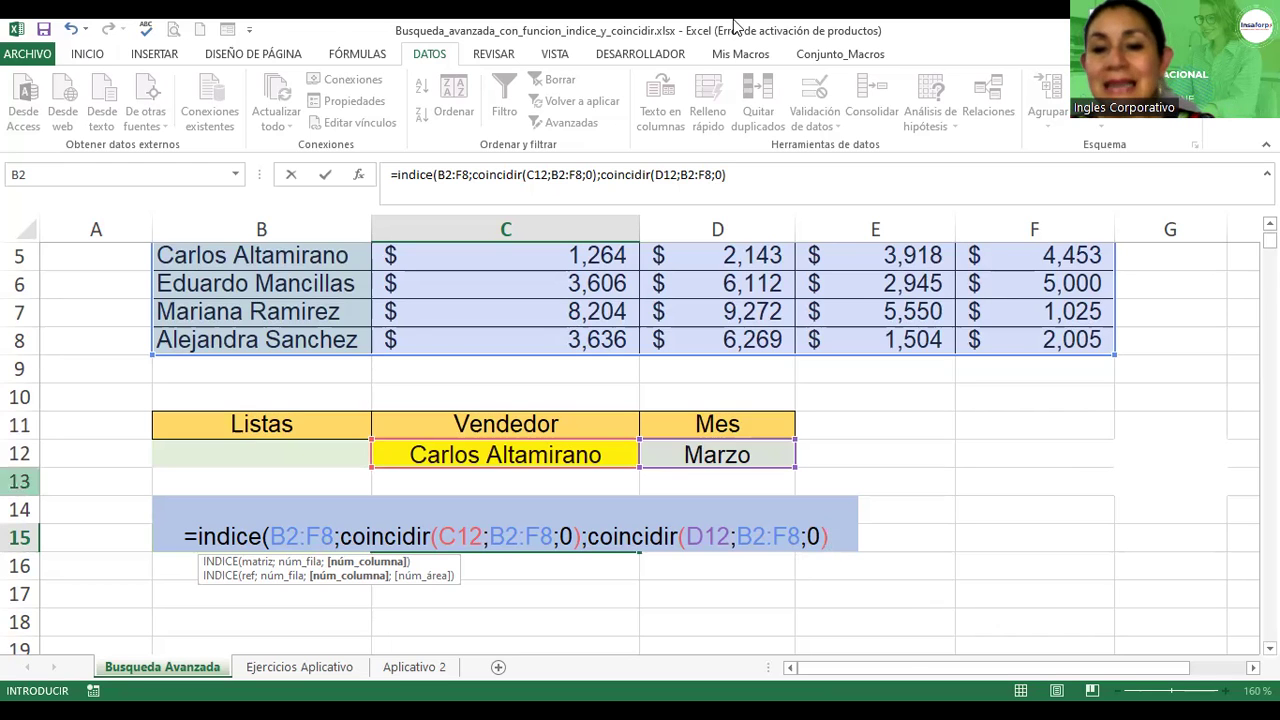
- Enter the C15 INDICE/COINCIDIR formula so Excel proposes closing its final parenthesis
click(1269, 224)
scroll(427, 373, up, 1)
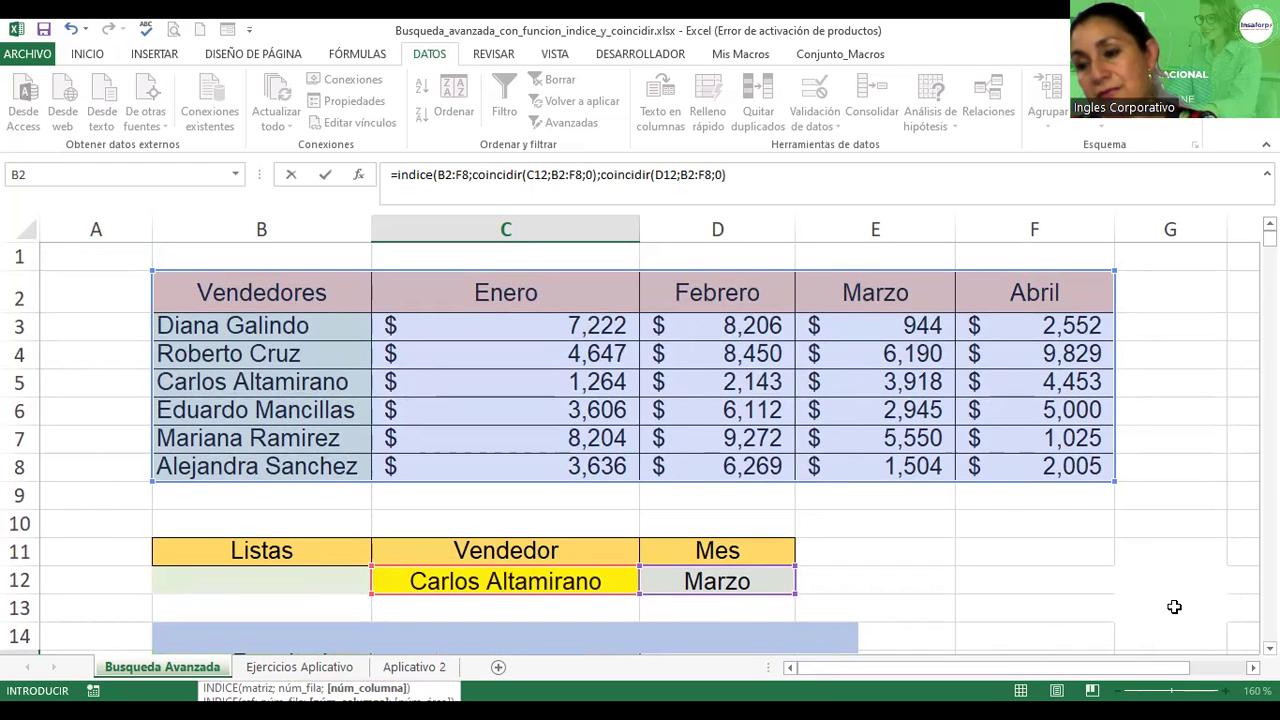
scroll(1262, 645, down, 1)
scroll(1037, 563, down, 1)
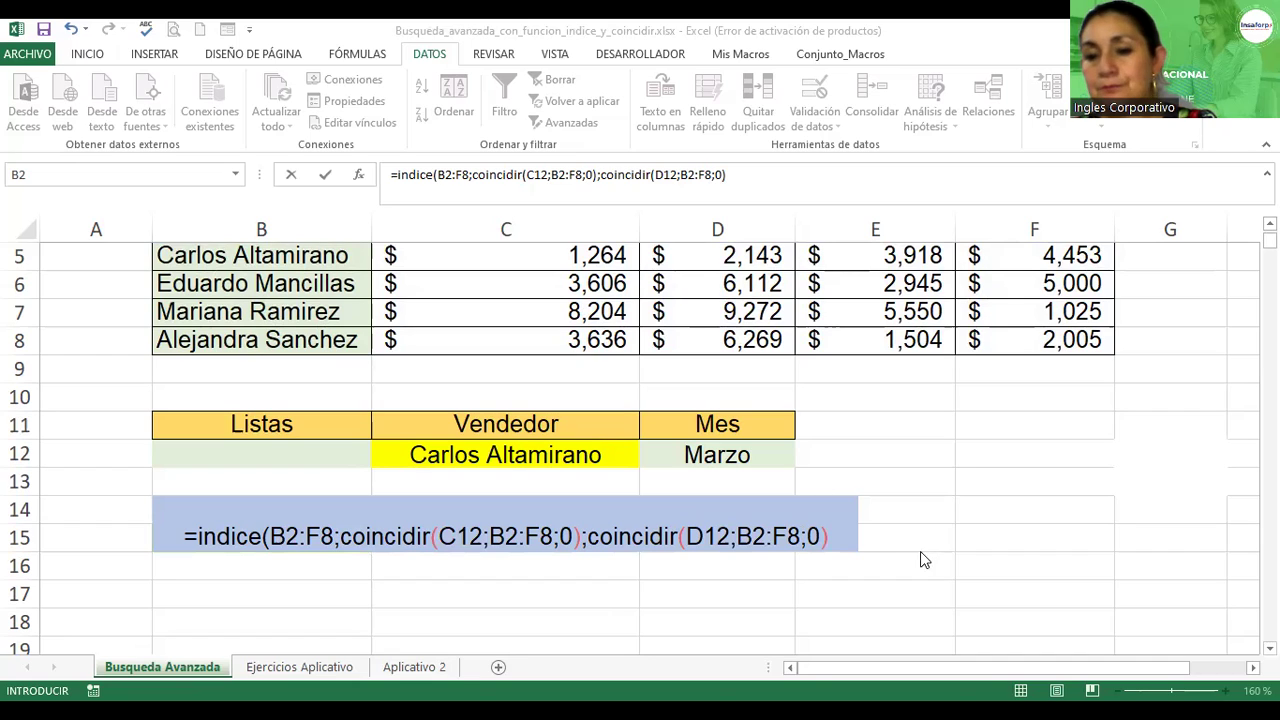
key(Return)
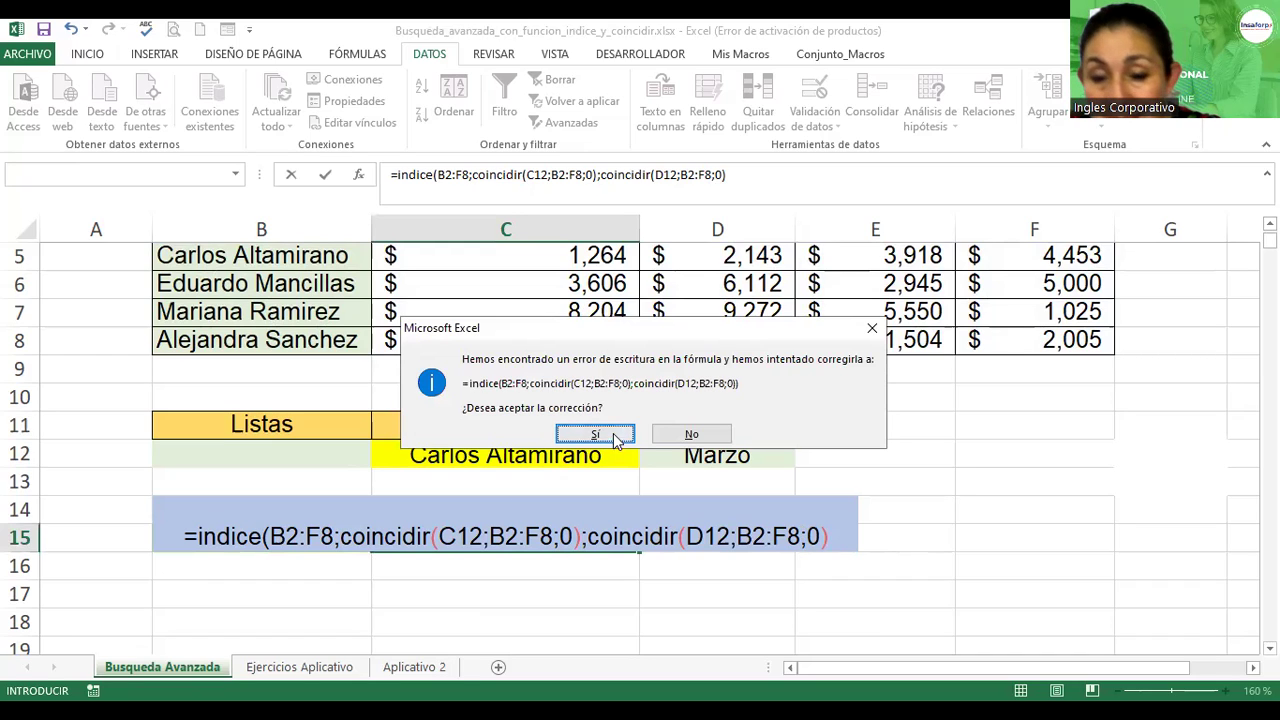
- Decline Excel's correction and replace the stray reference with match type 0
click(677, 443)
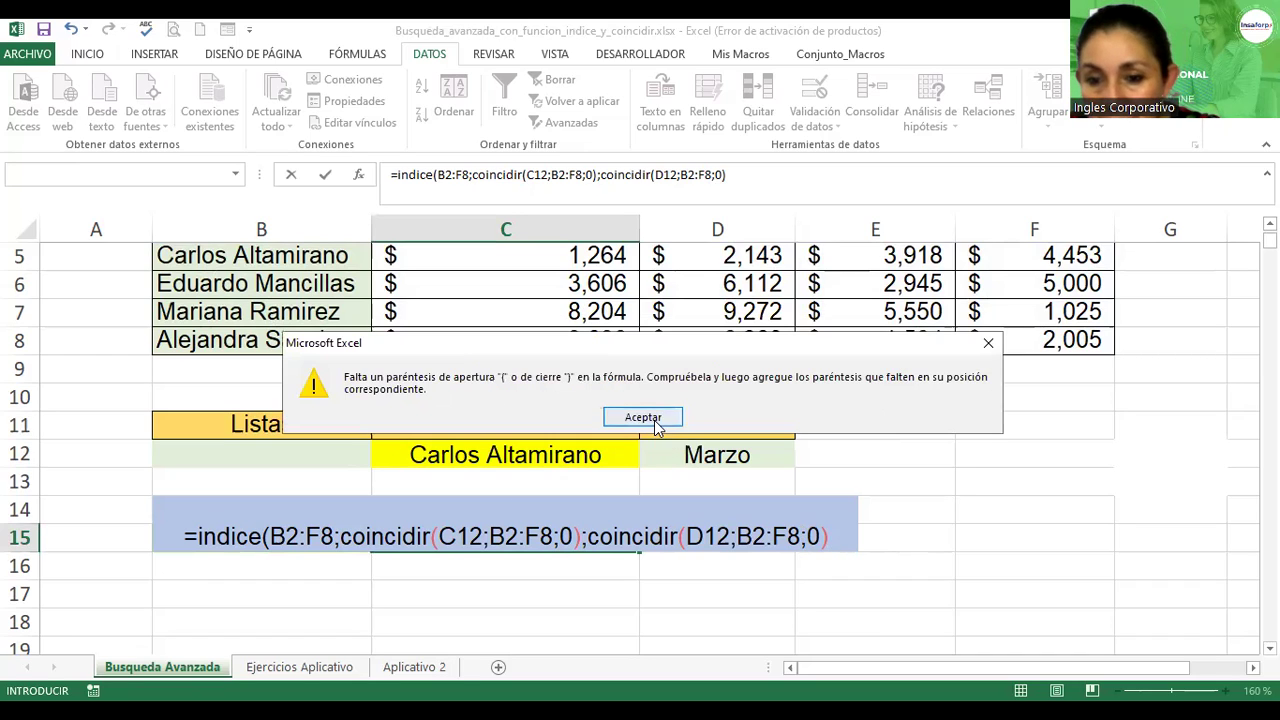
key(Return)
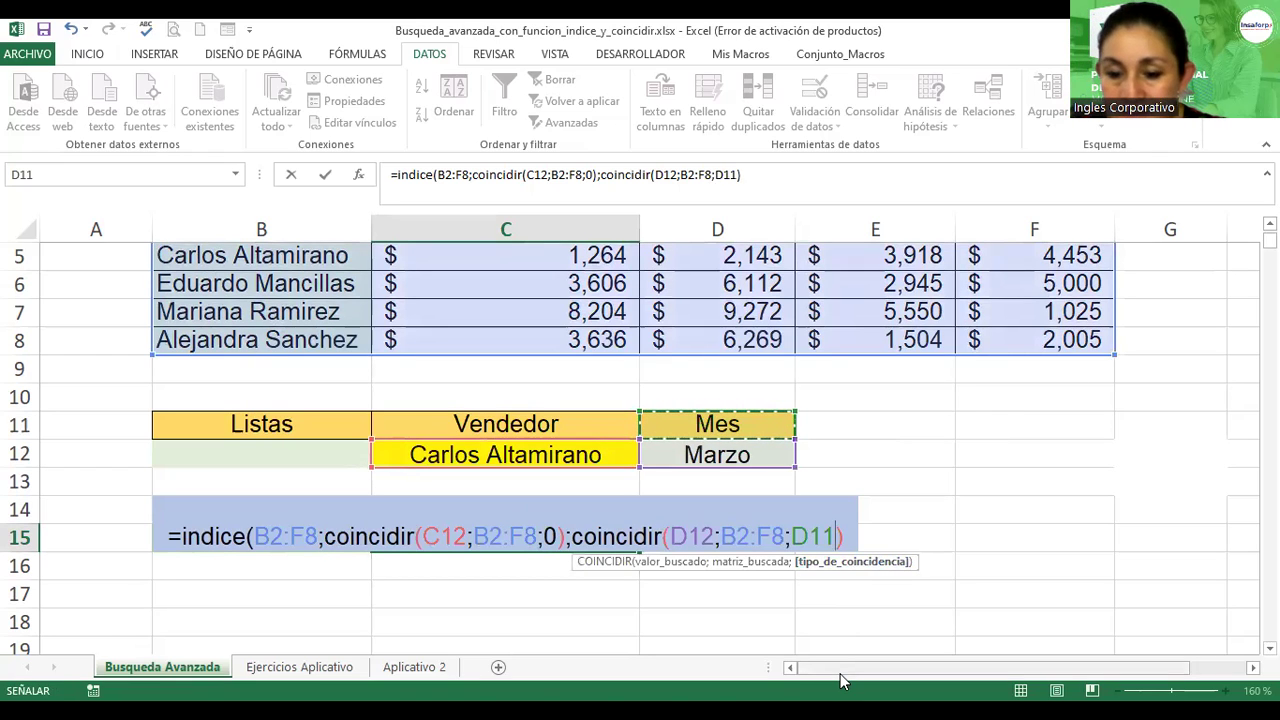
key(BackSpace)
key(BackSpace)
key(BackSpace)
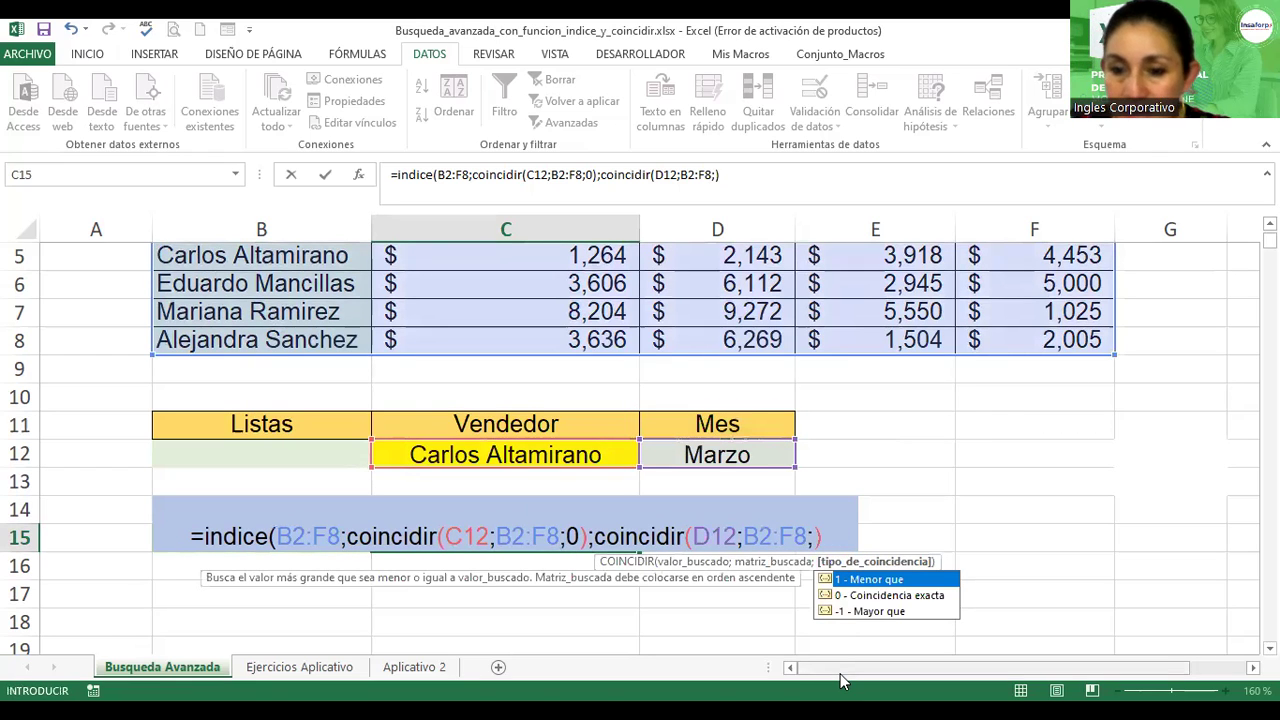
text(0)
key(Return)
- Decline the correction again, append the missing closing parenthesis and commit the formula
click(703, 437)
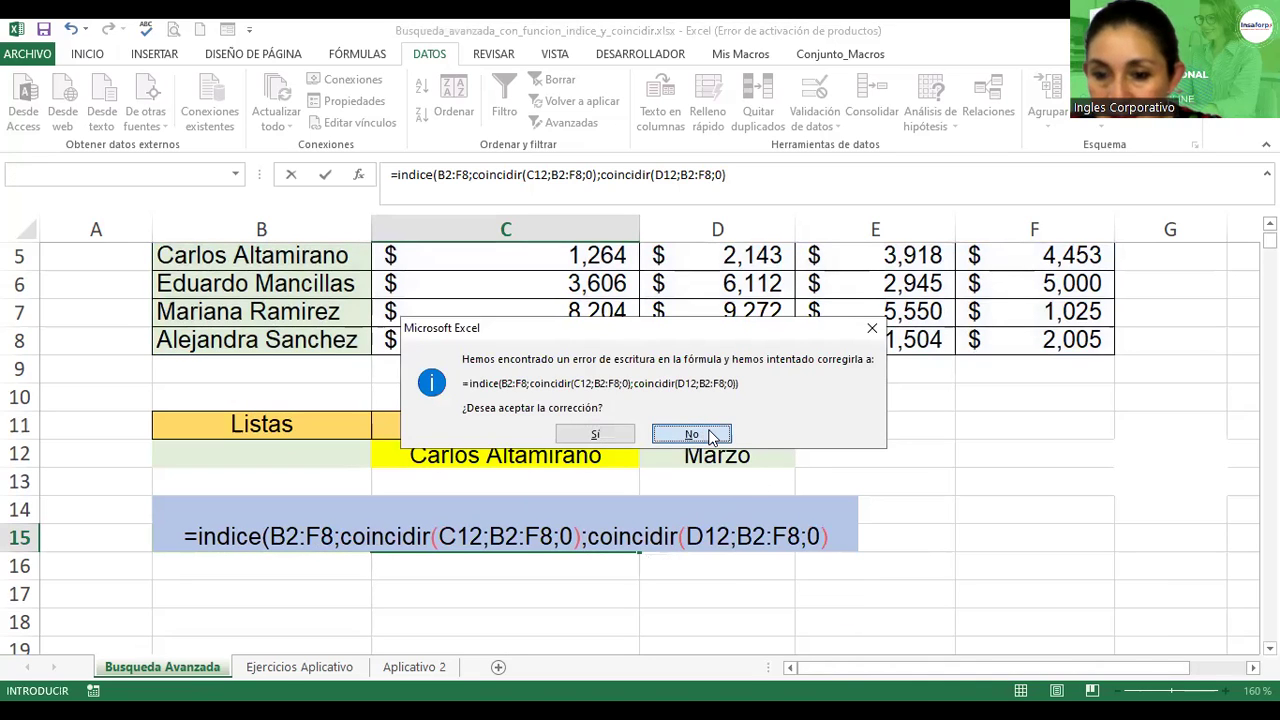
click(672, 425)
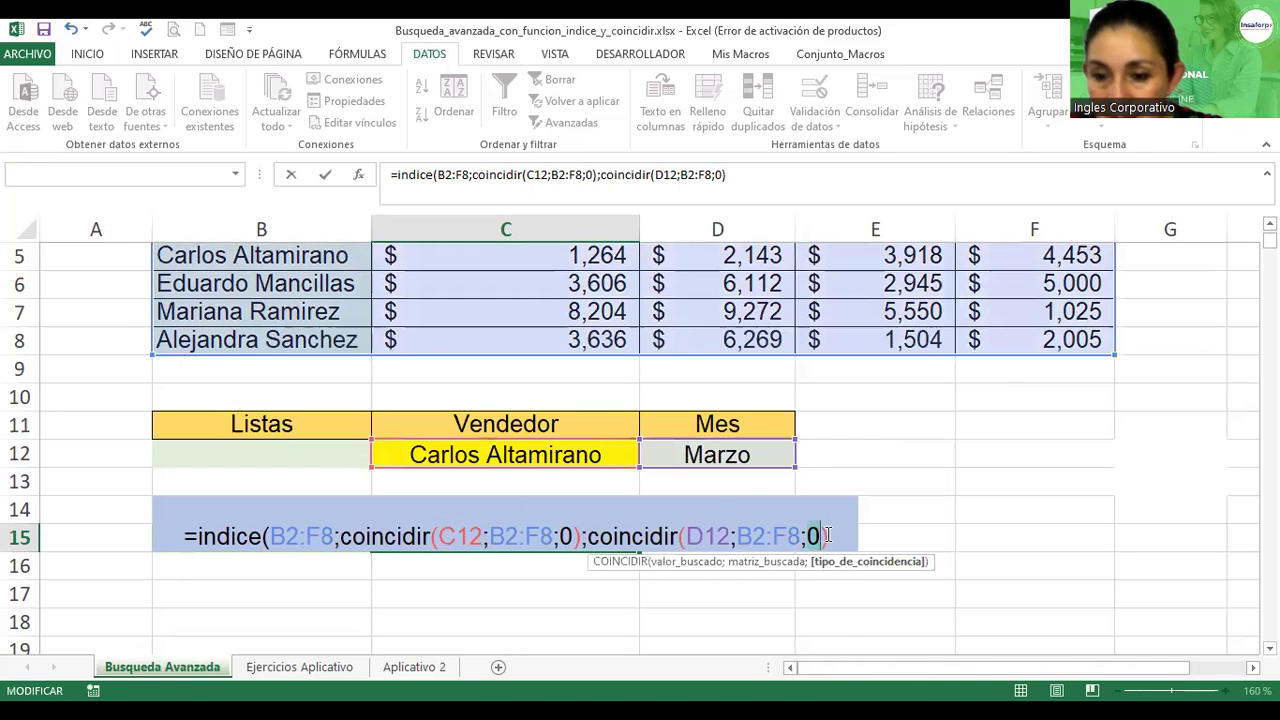
click(829, 536)
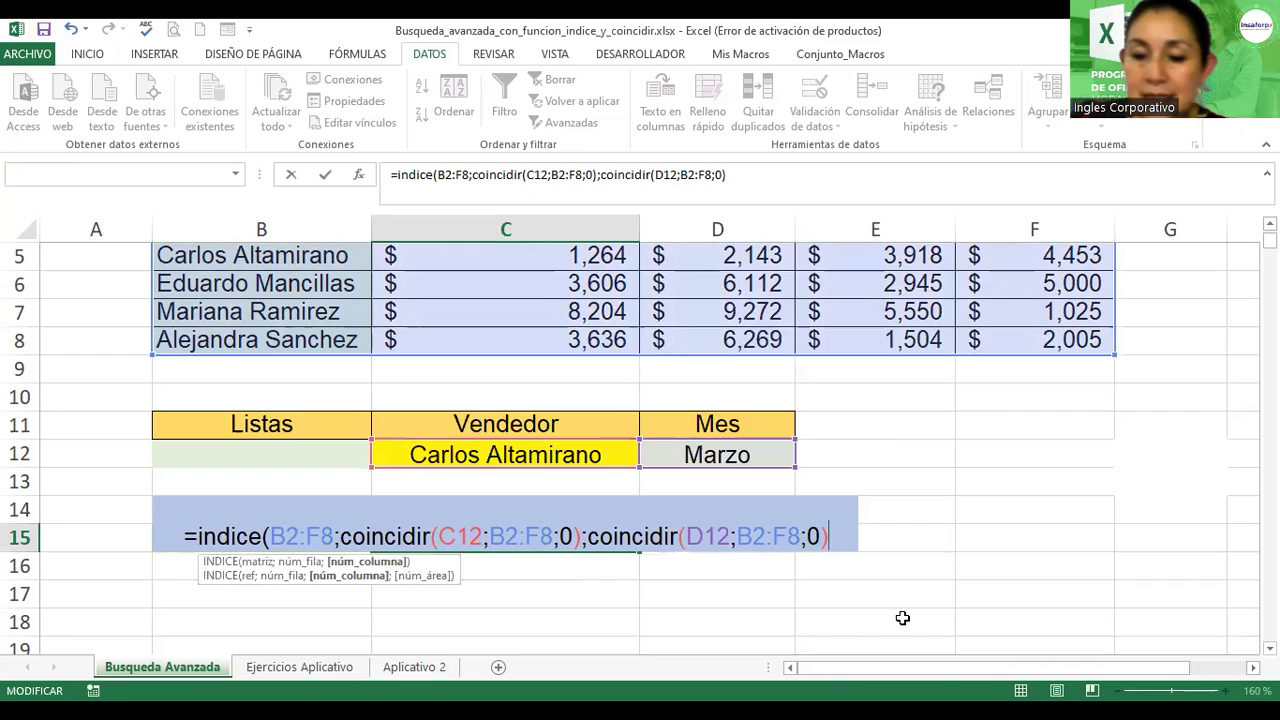
text())
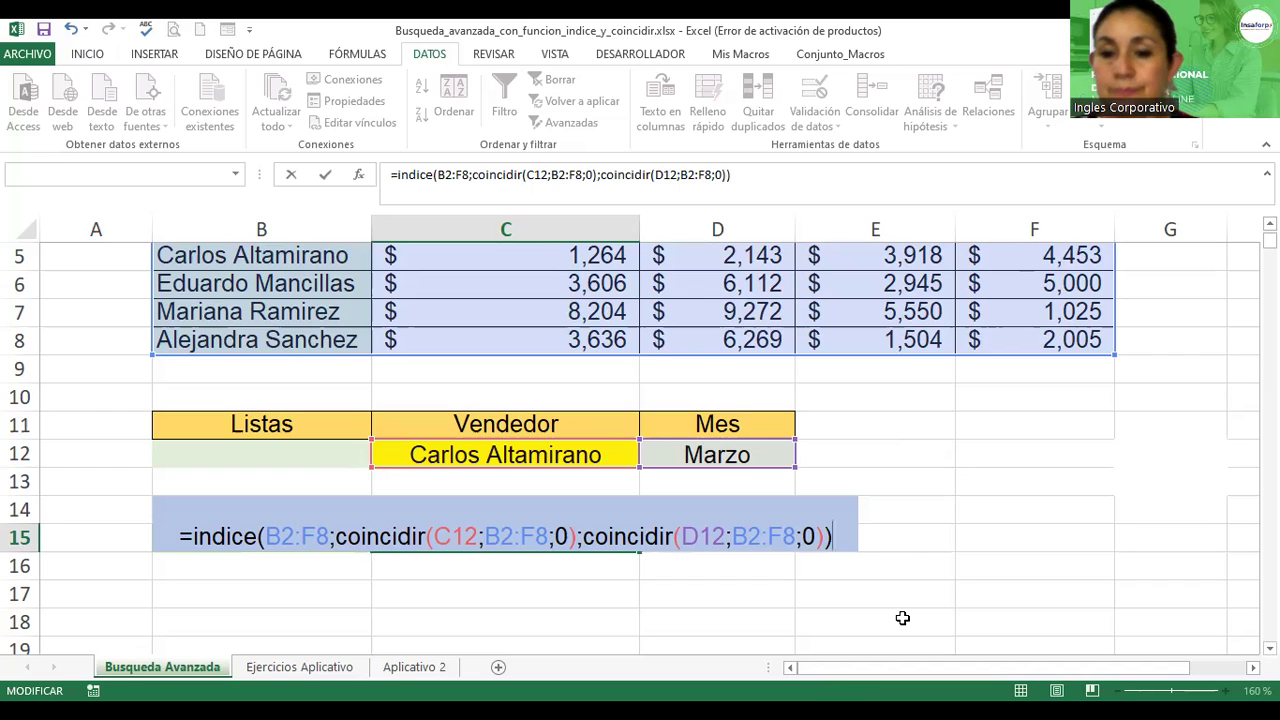
key(Return)
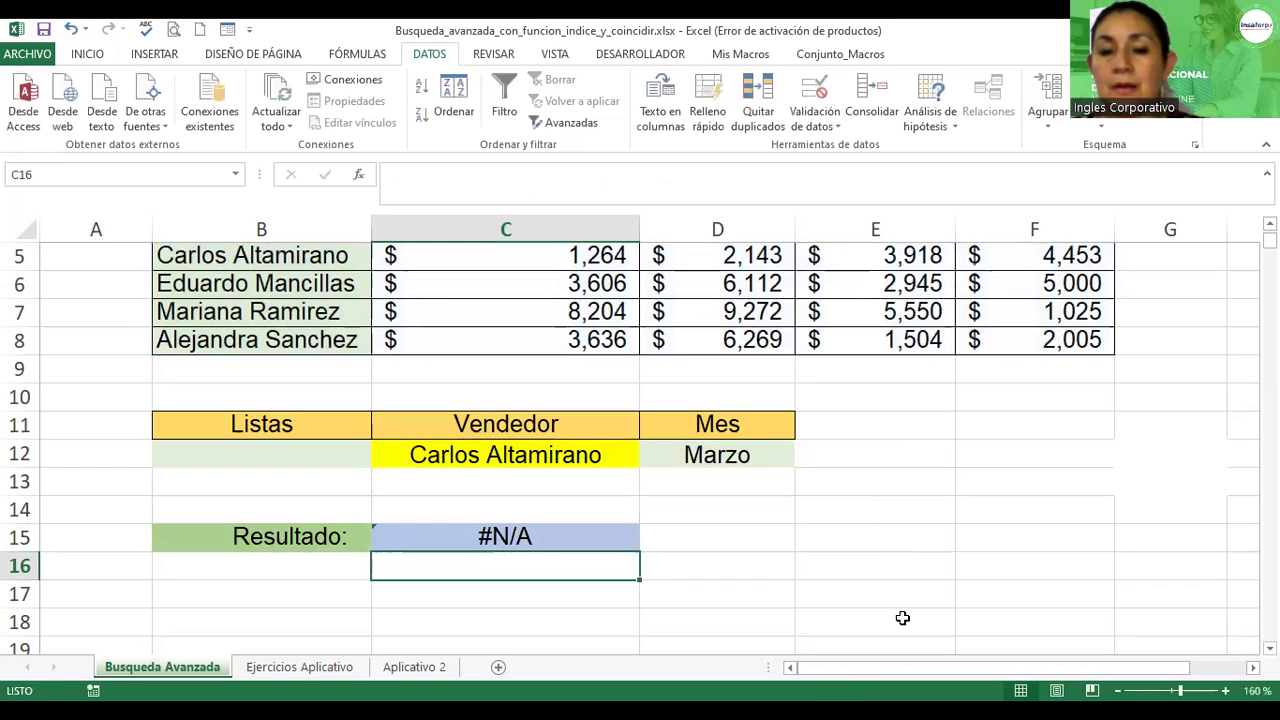
- Select C15 and open its INDICE/COINCIDIR formula for editing with F2
key(Up)
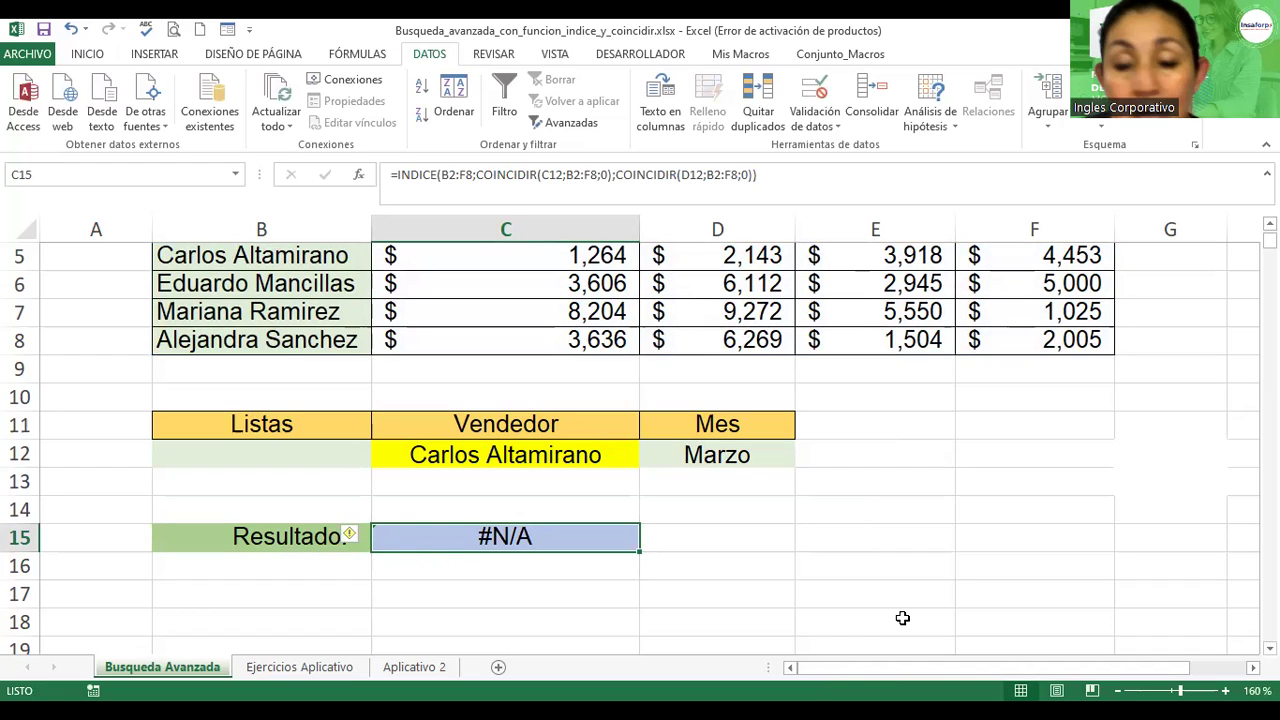
key(F2)
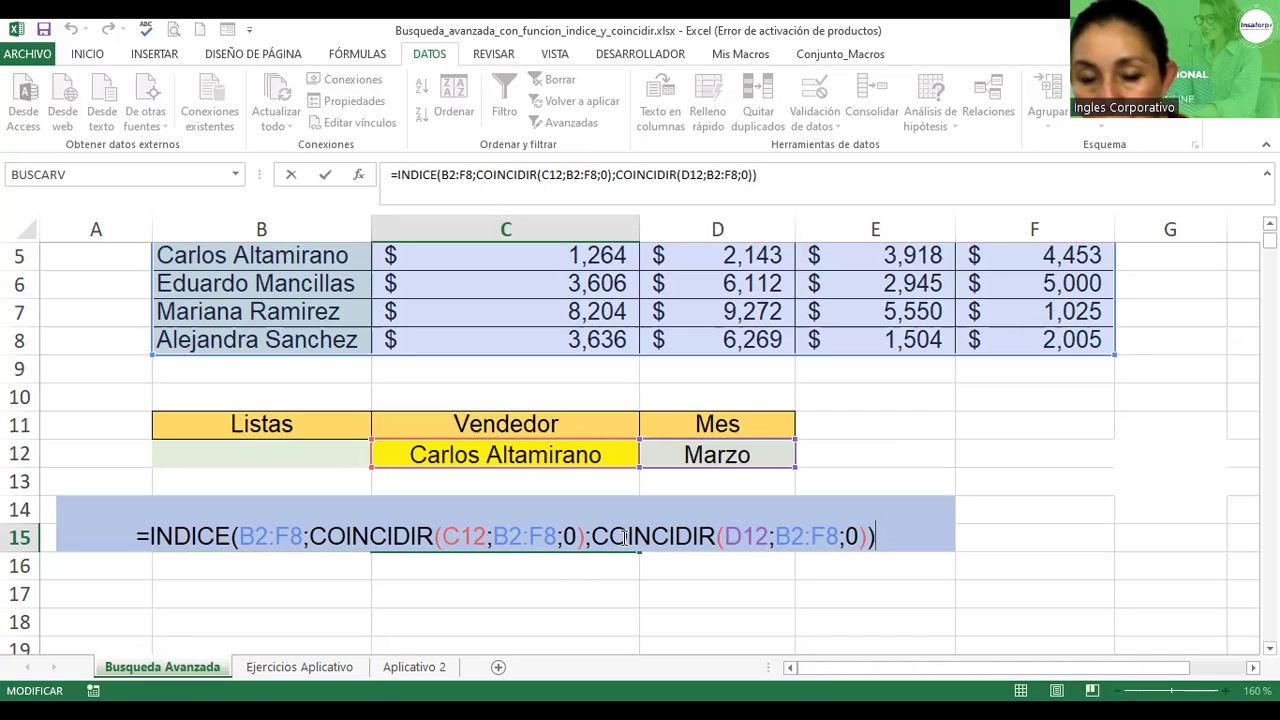
click(626, 537)
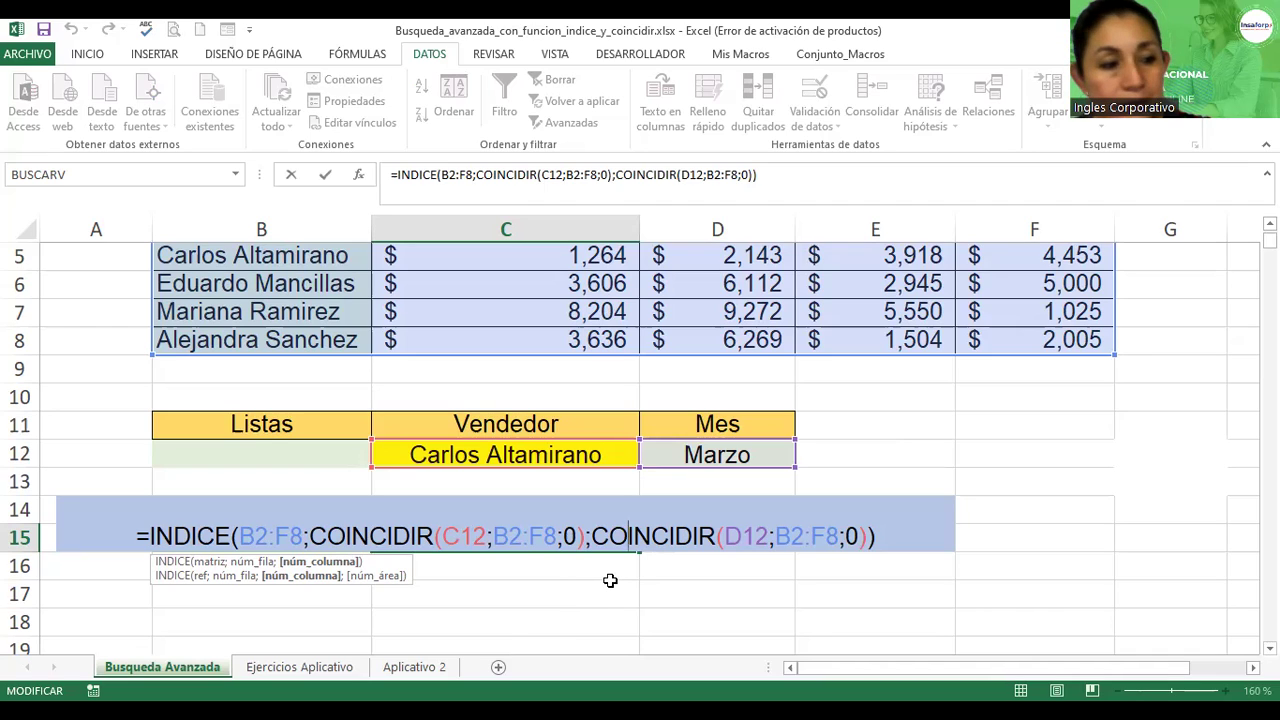
click(263, 536)
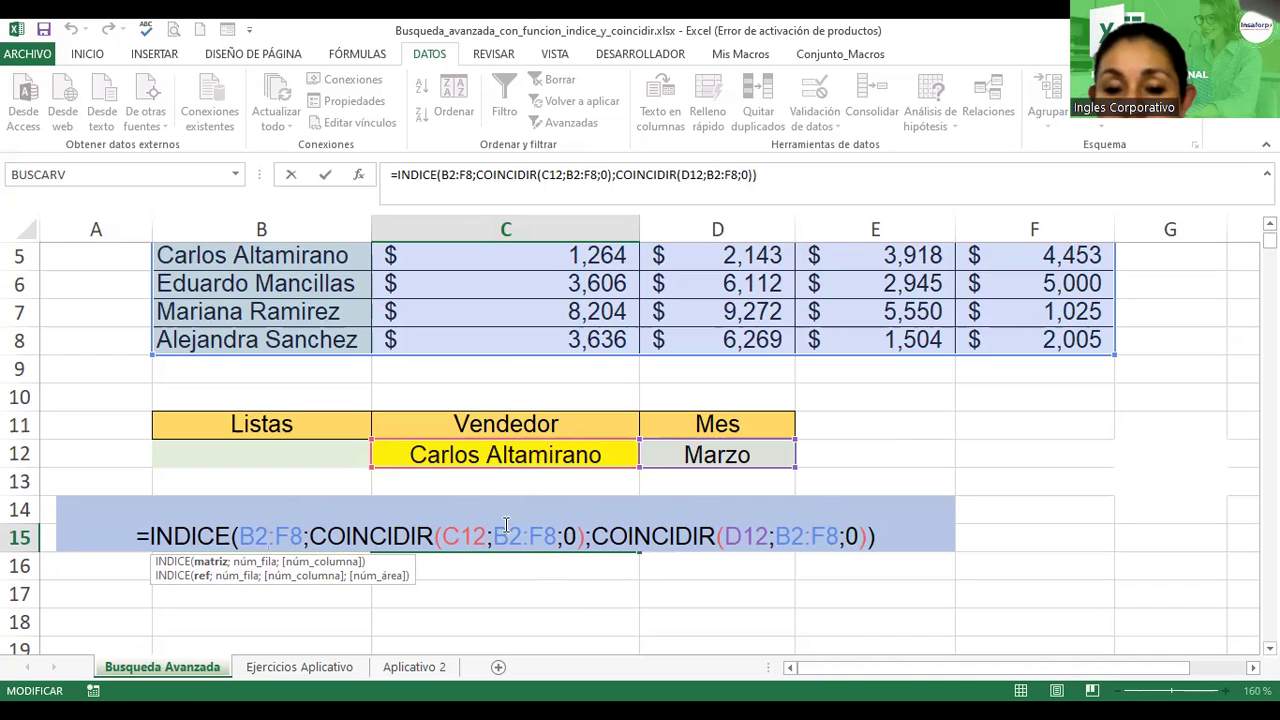
click(563, 538)
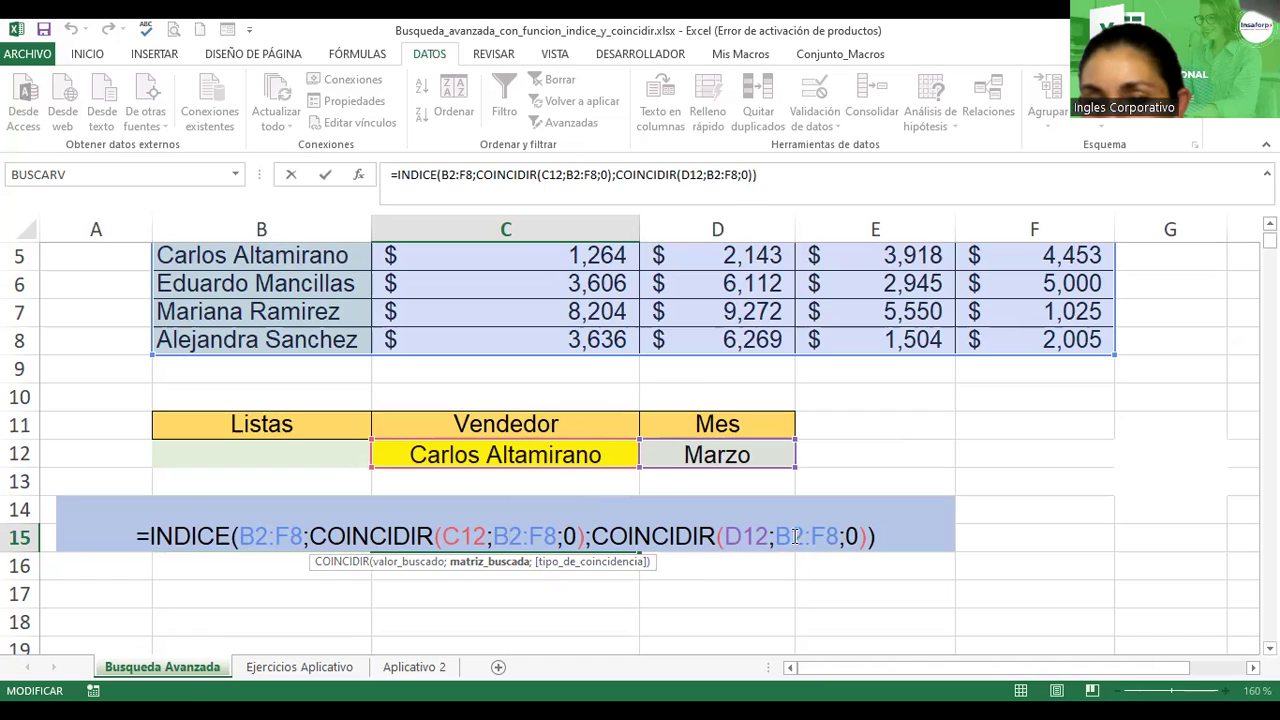
click(793, 537)
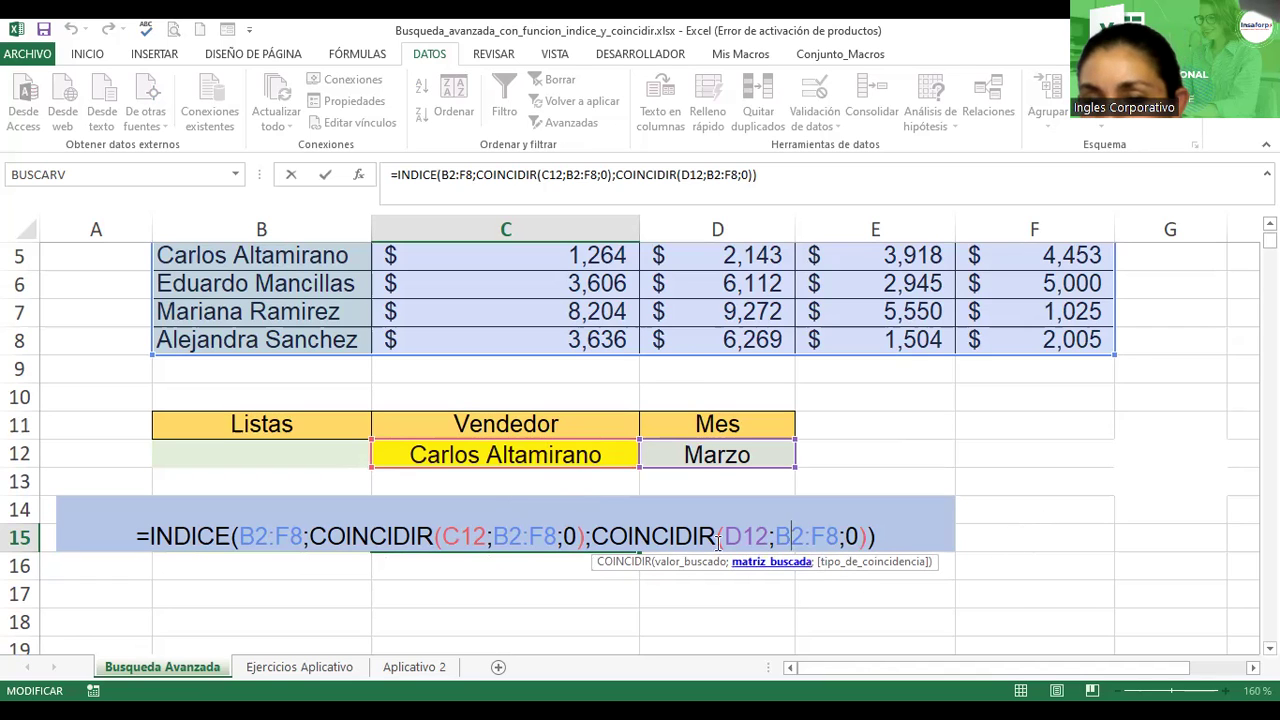
scroll(640, 440, up, 1)
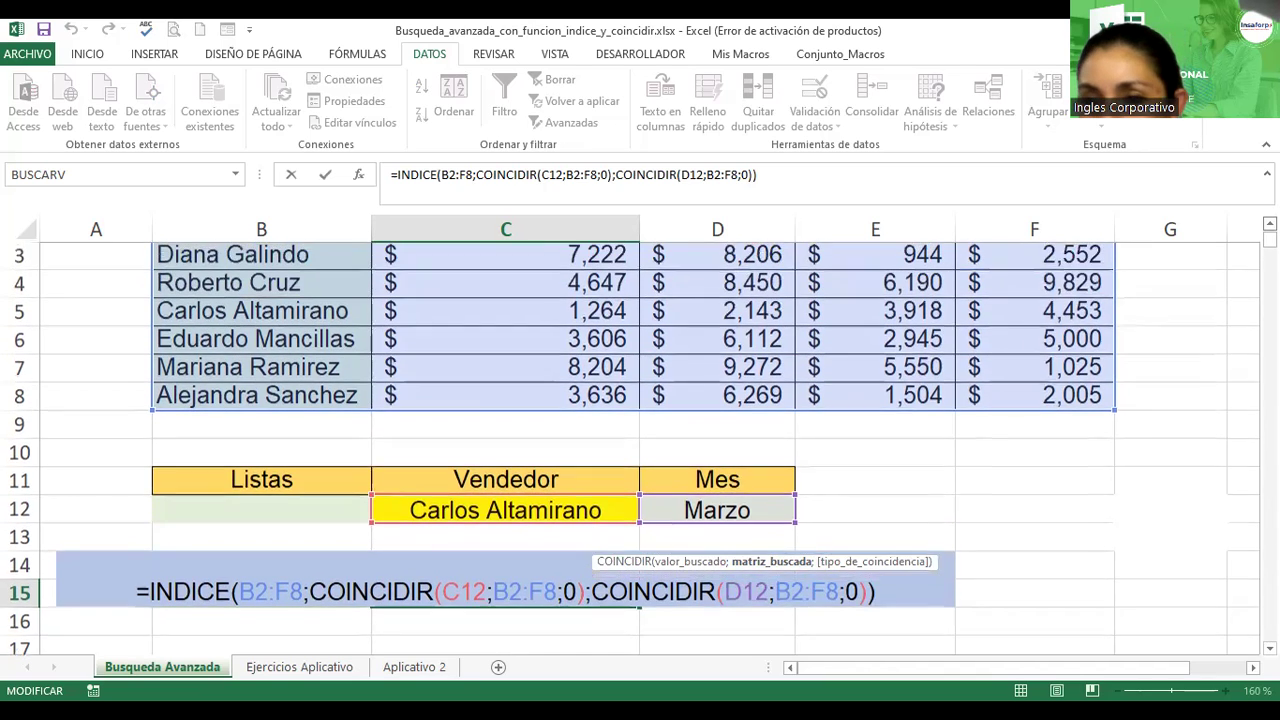
scroll(640, 440, up, 1)
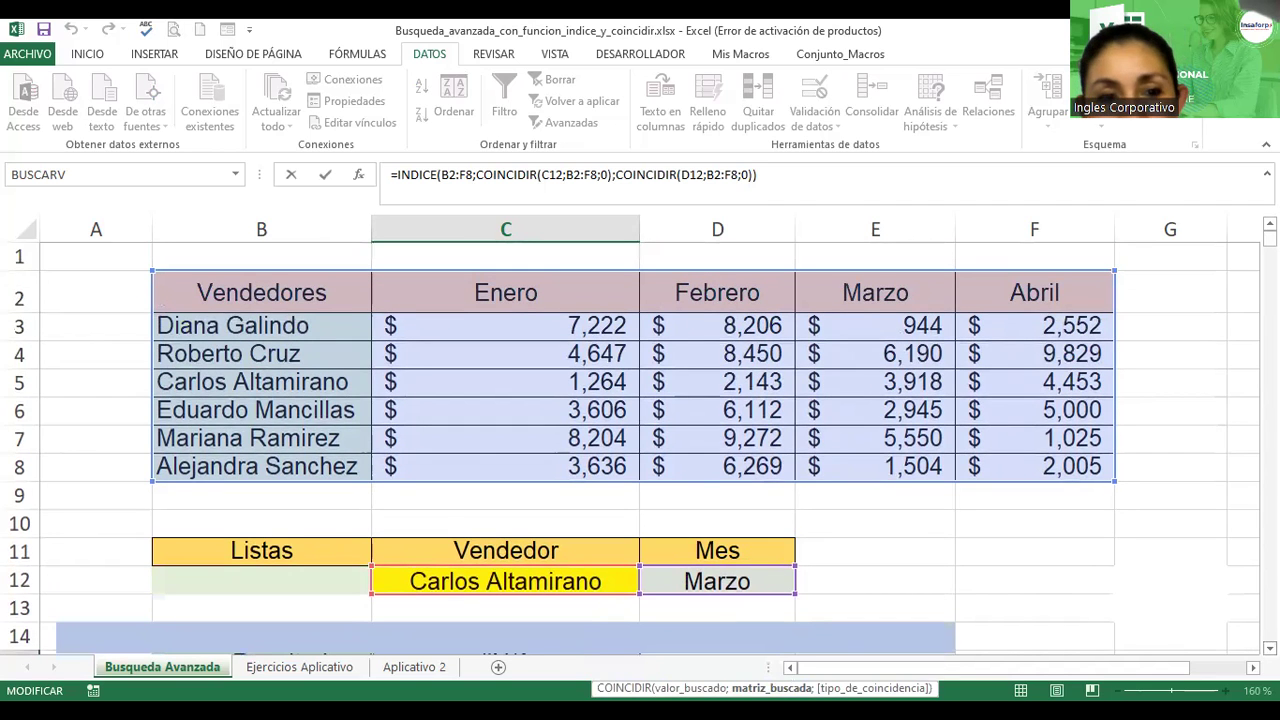
scroll(640, 440, down, 3)
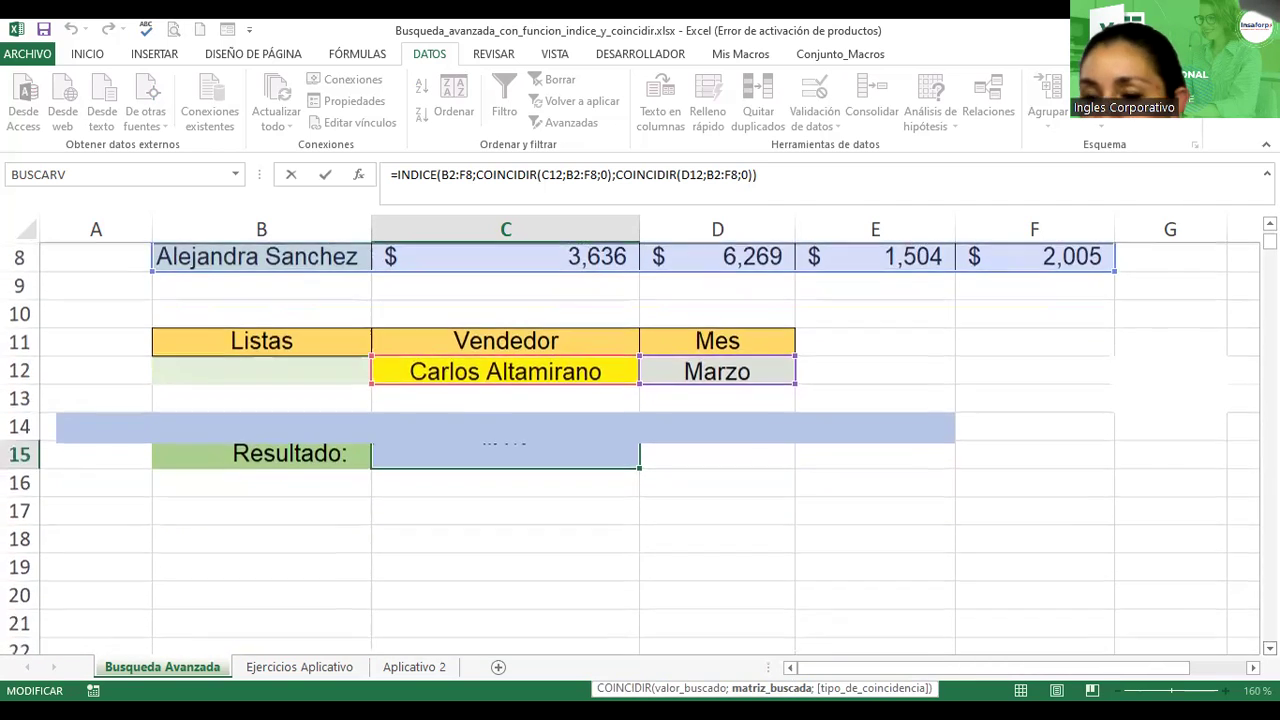
scroll(857, 466, down, 1)
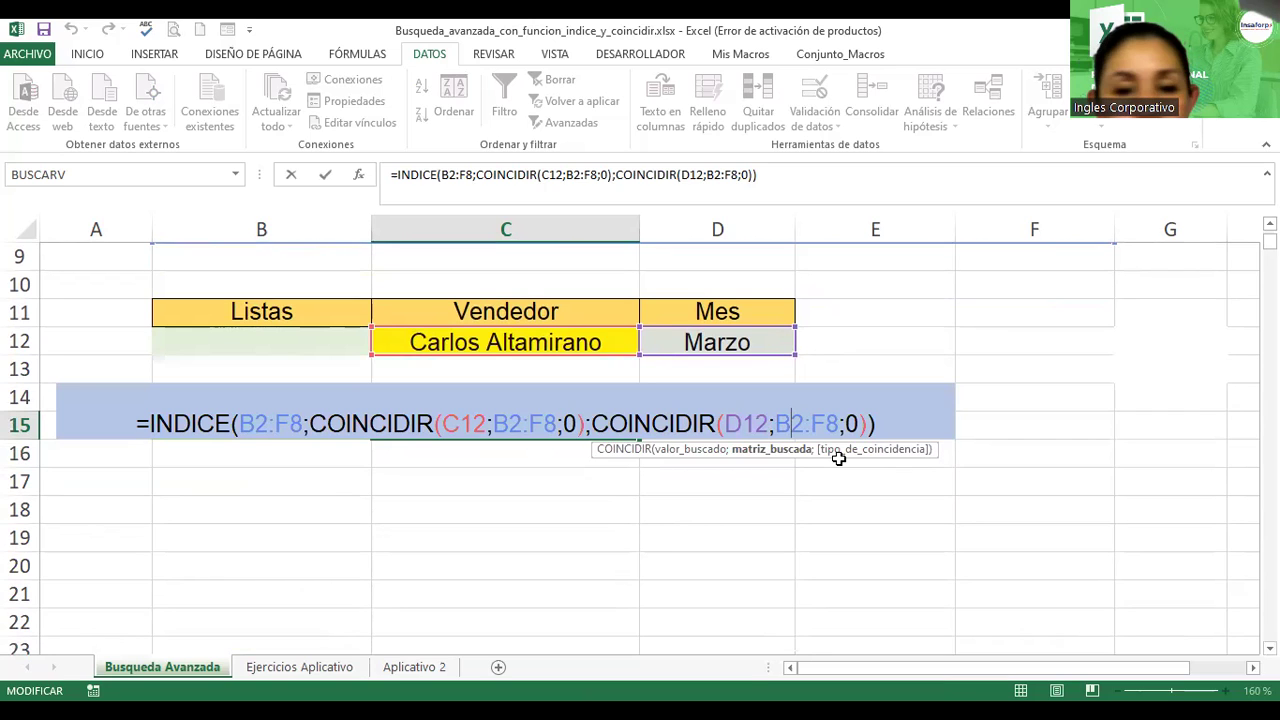
- Commit the C15 formula unchanged, then choose a different vendor in C12 and Enero in D12
key(Return)
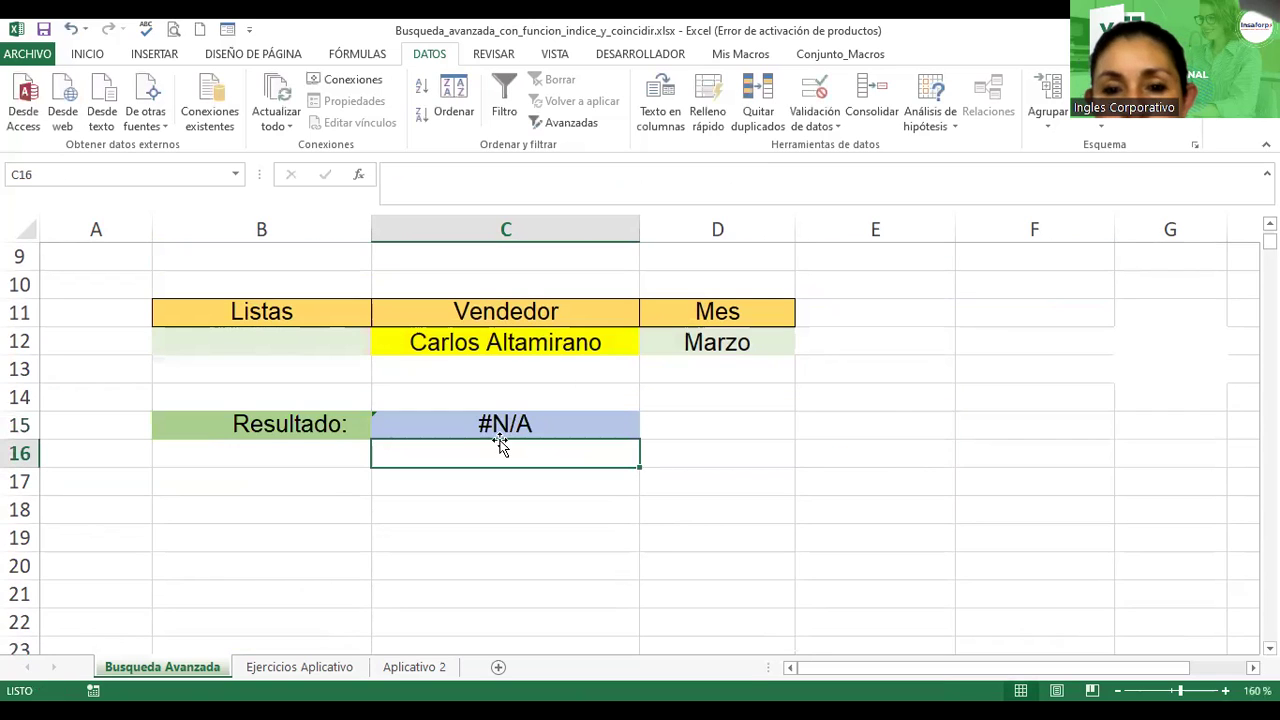
click(512, 423)
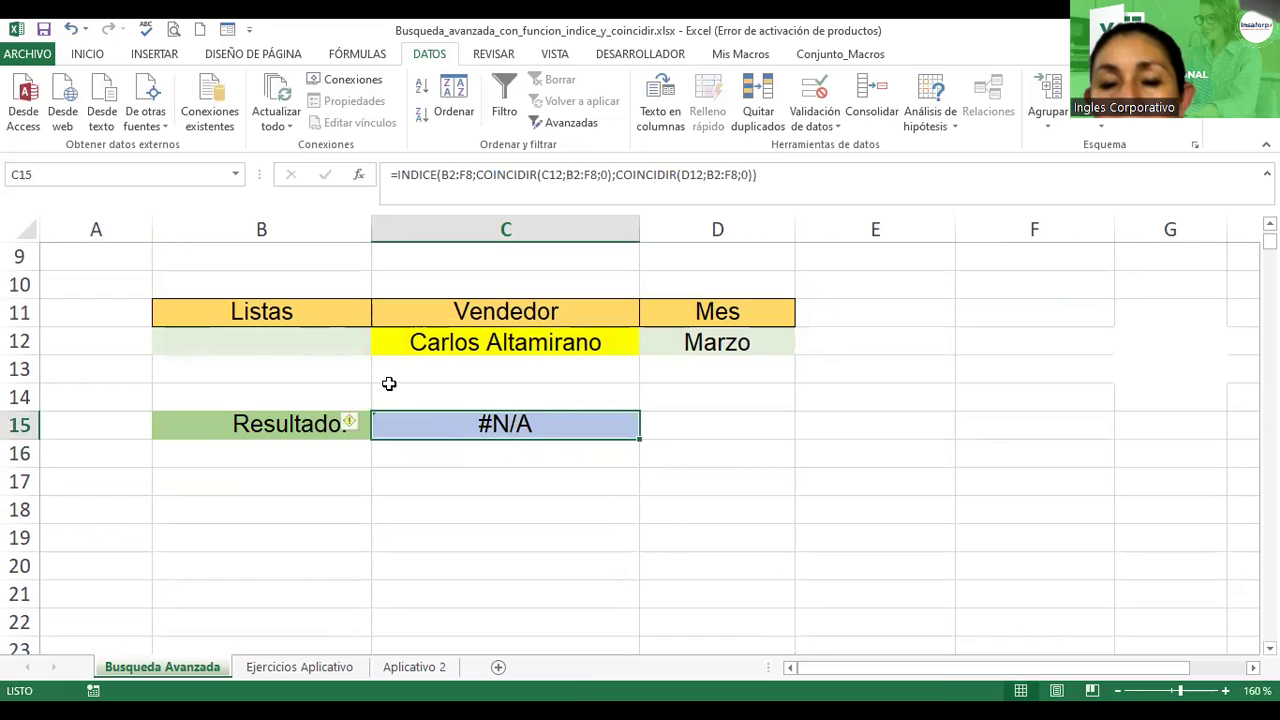
click(460, 340)
click(649, 346)
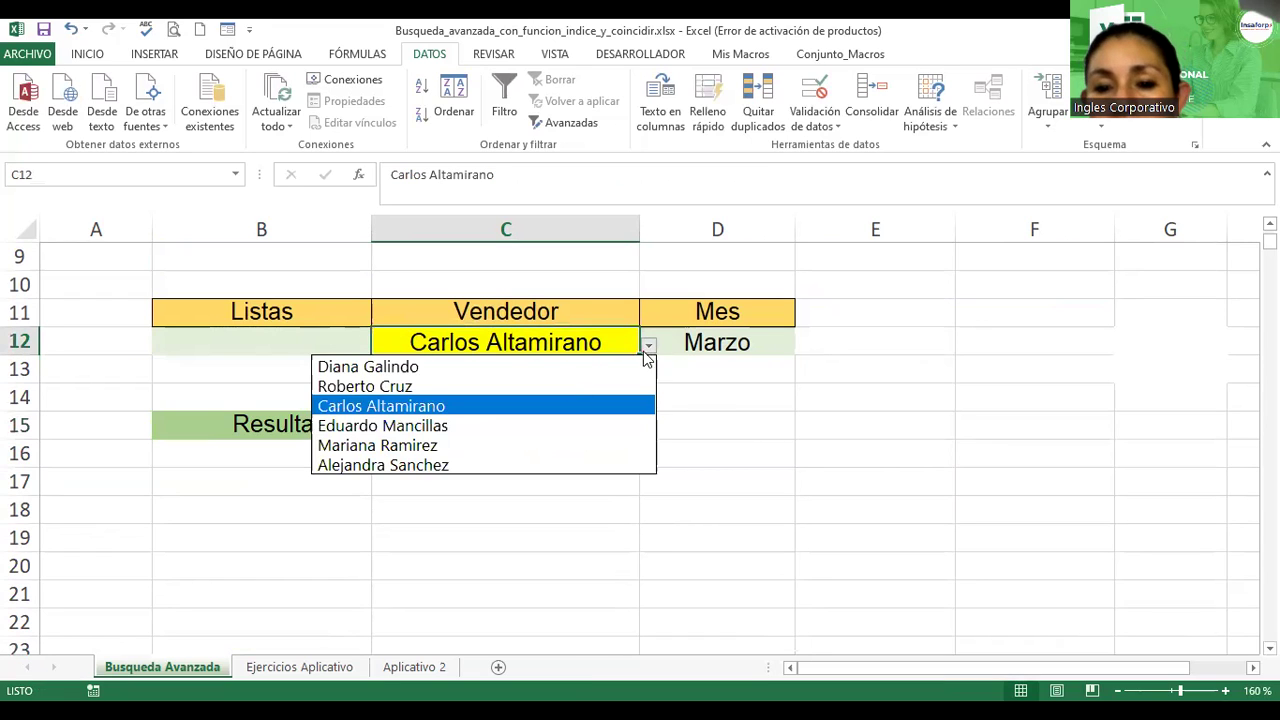
click(497, 449)
click(734, 345)
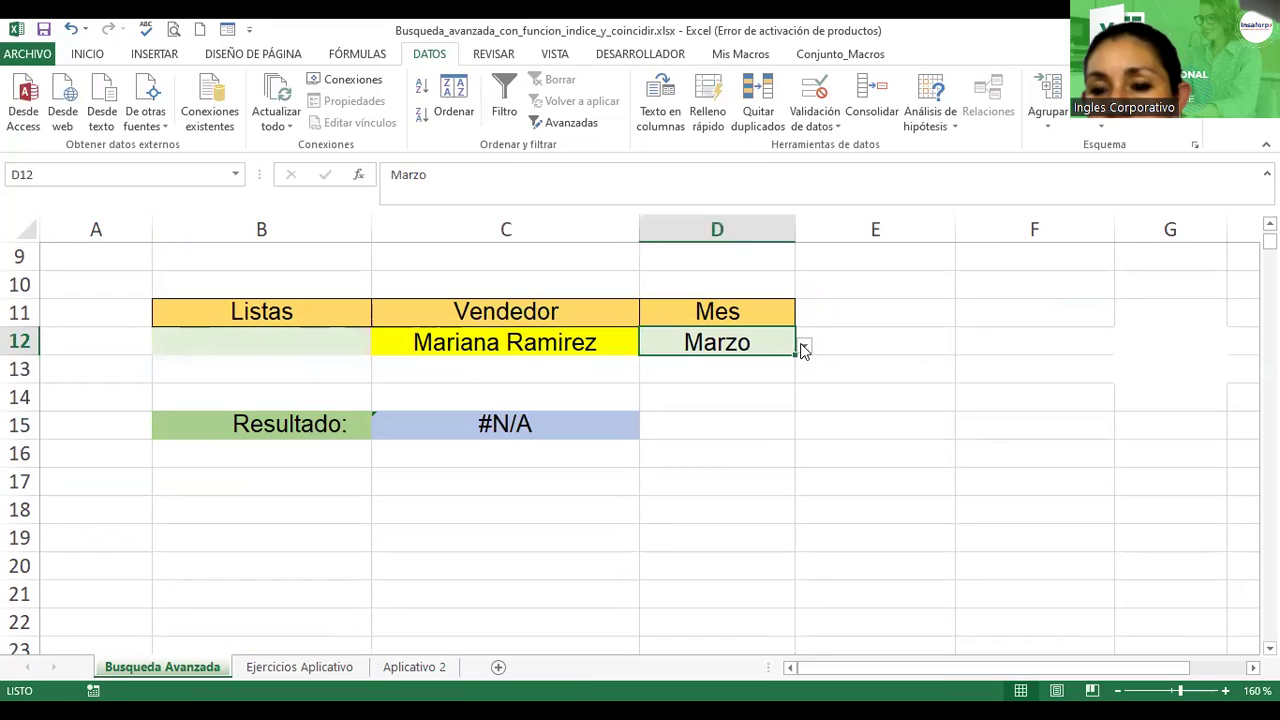
click(804, 345)
click(677, 367)
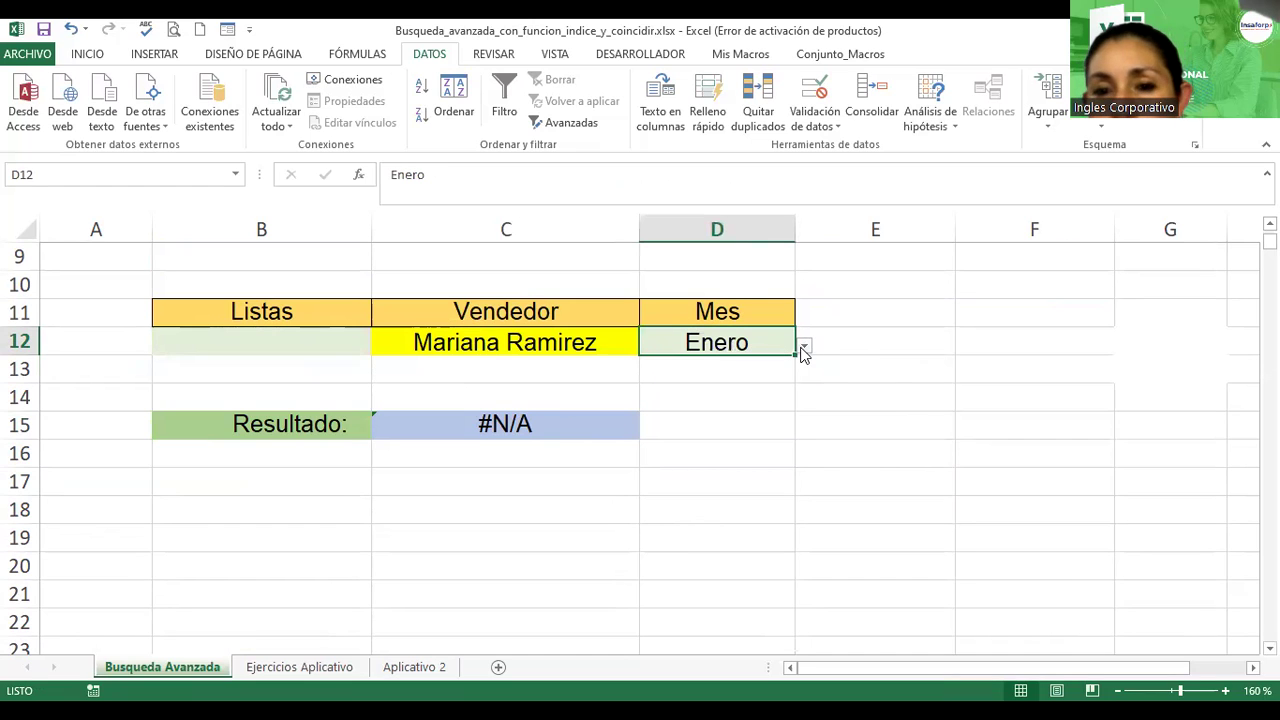
- Review the INDICE range and both COINCIDIR arguments in C15, then re-enter the formula
double_click(530, 425)
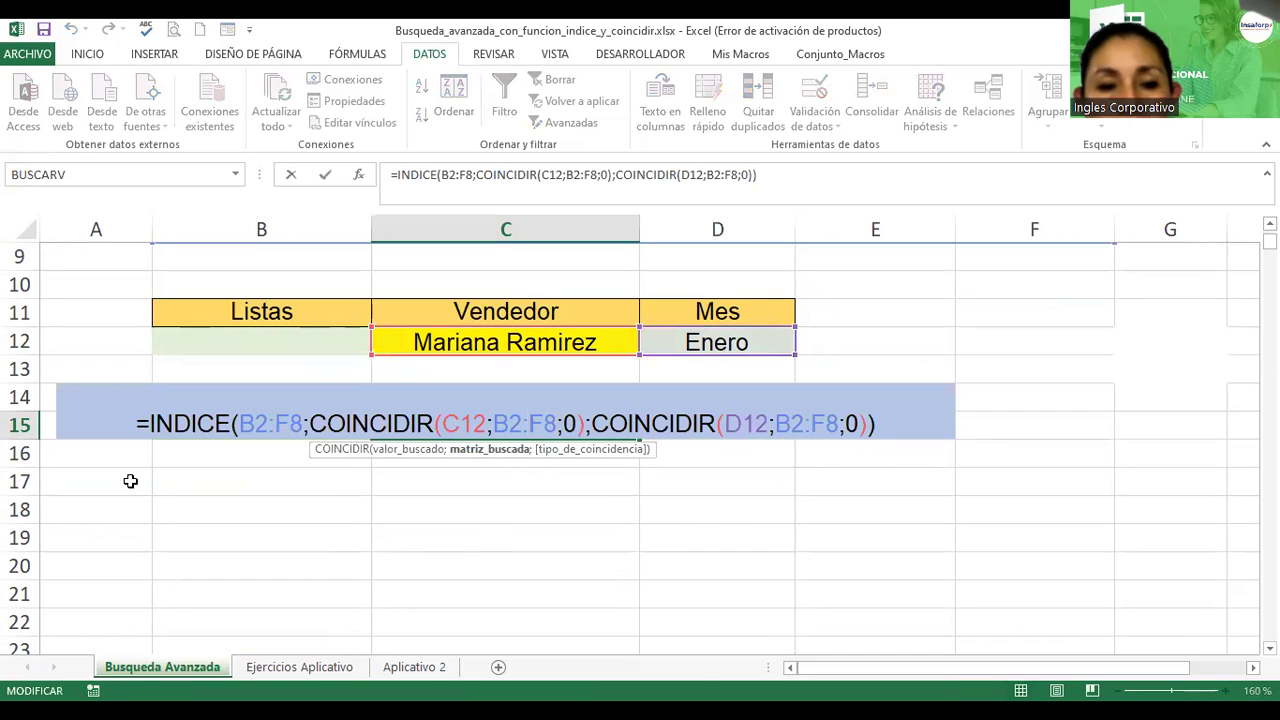
click(258, 423)
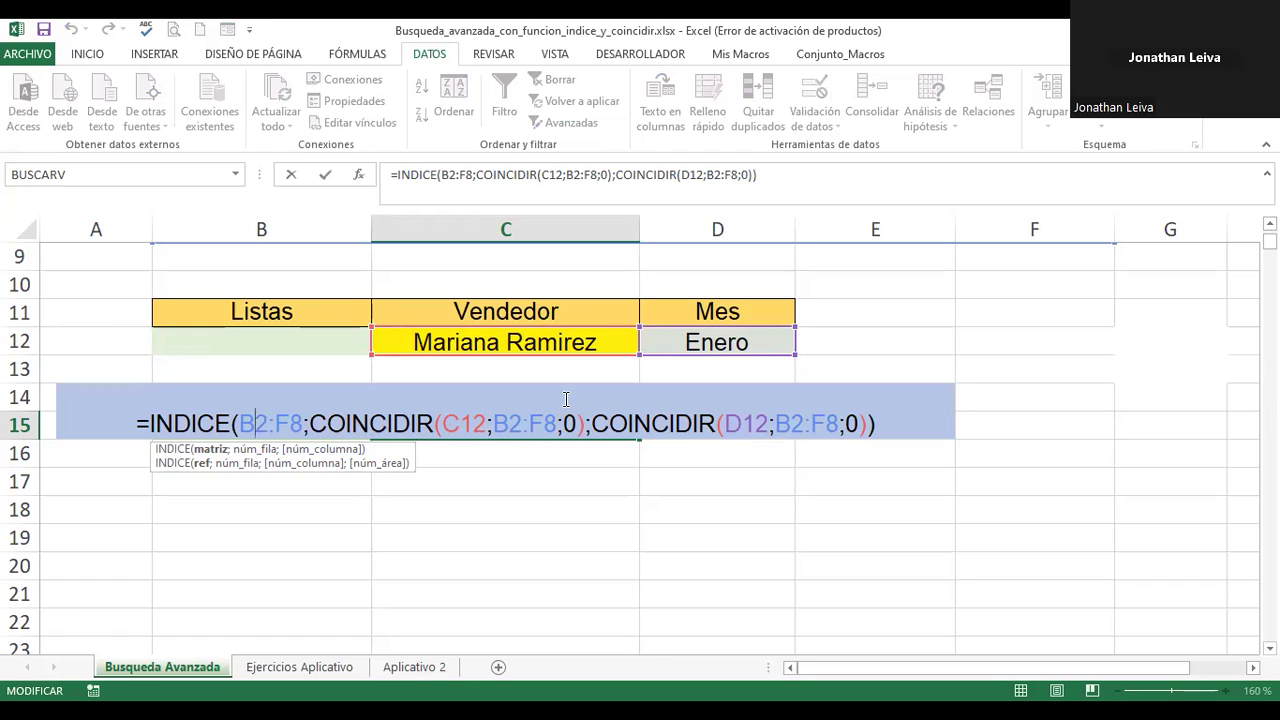
click(510, 420)
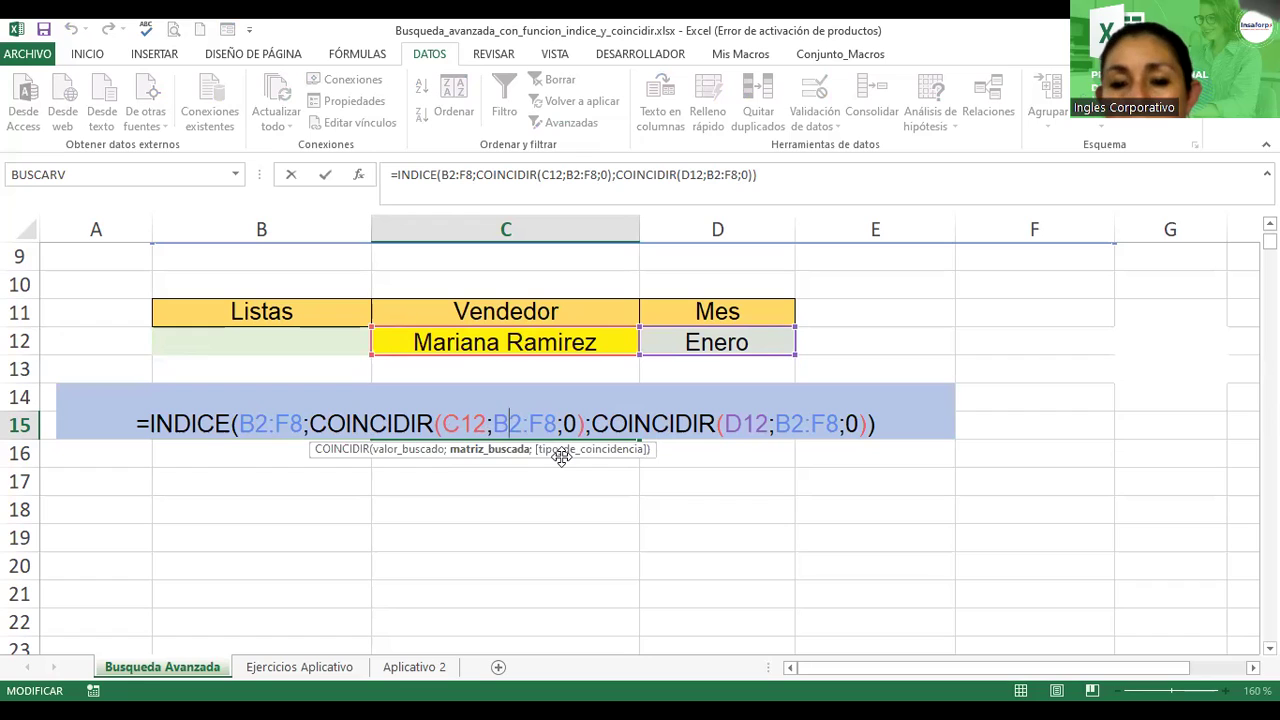
click(524, 423)
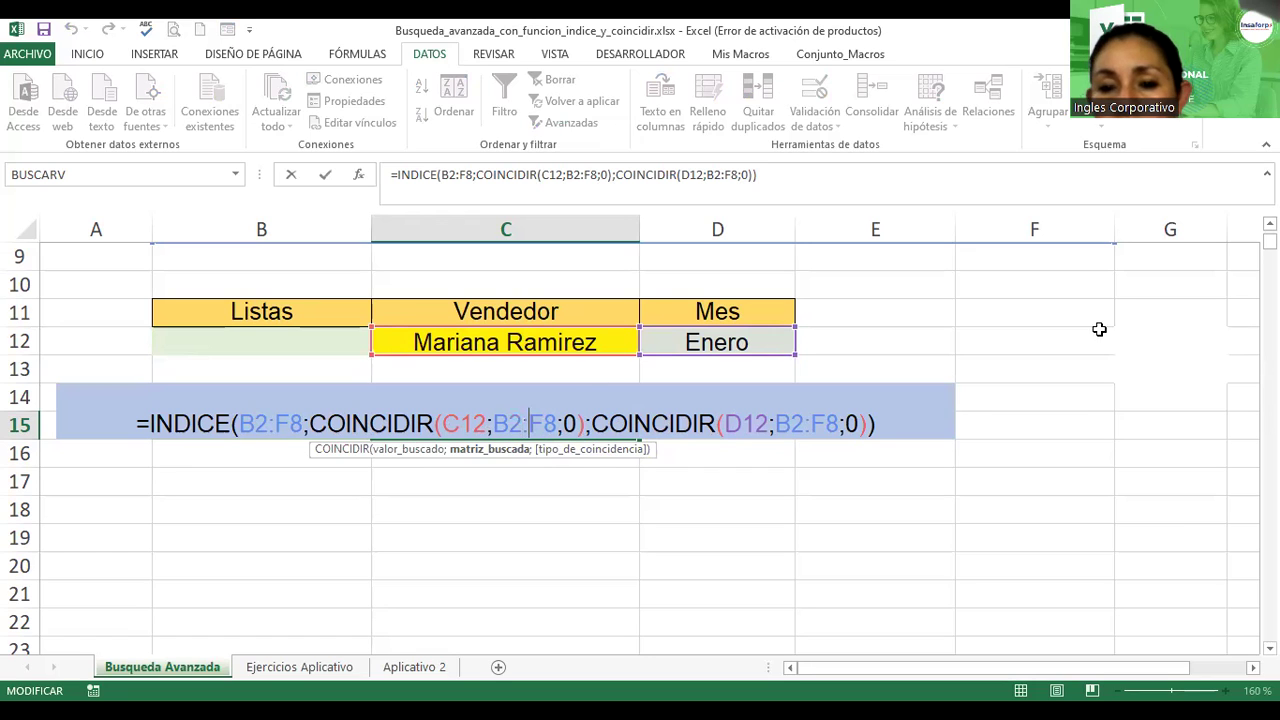
scroll(424, 336, up, 3)
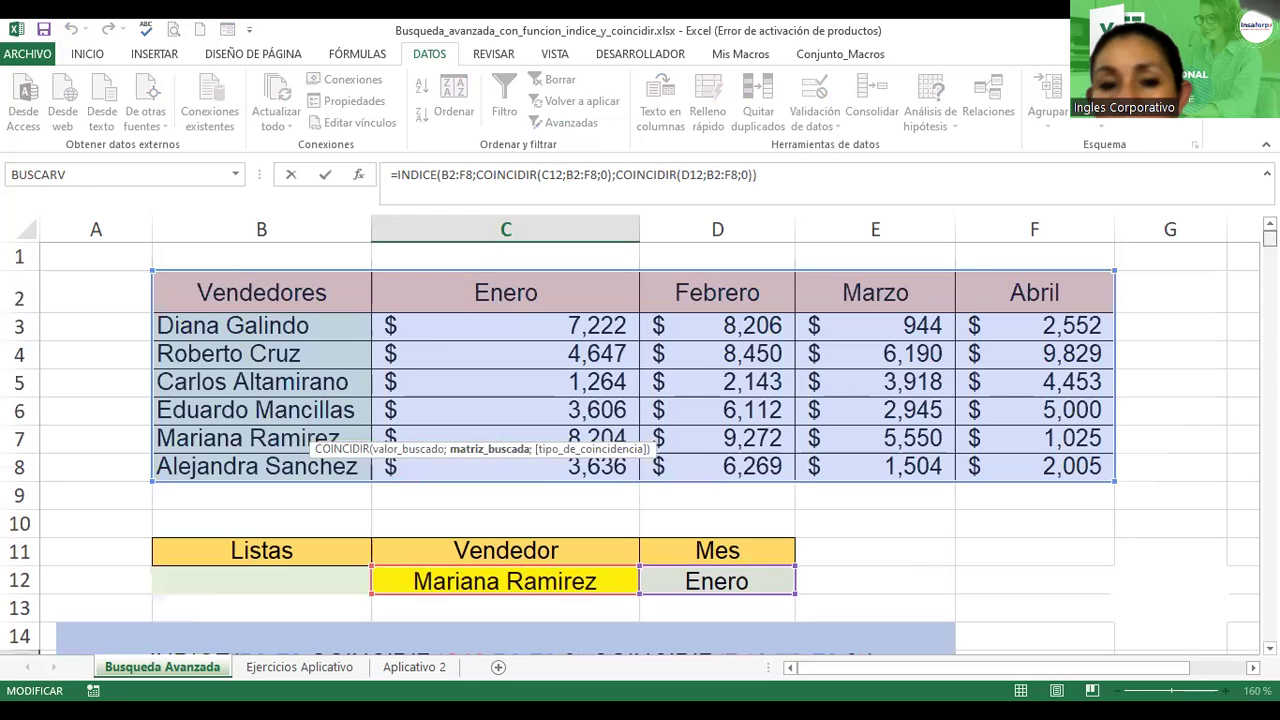
scroll(424, 336, down, 2)
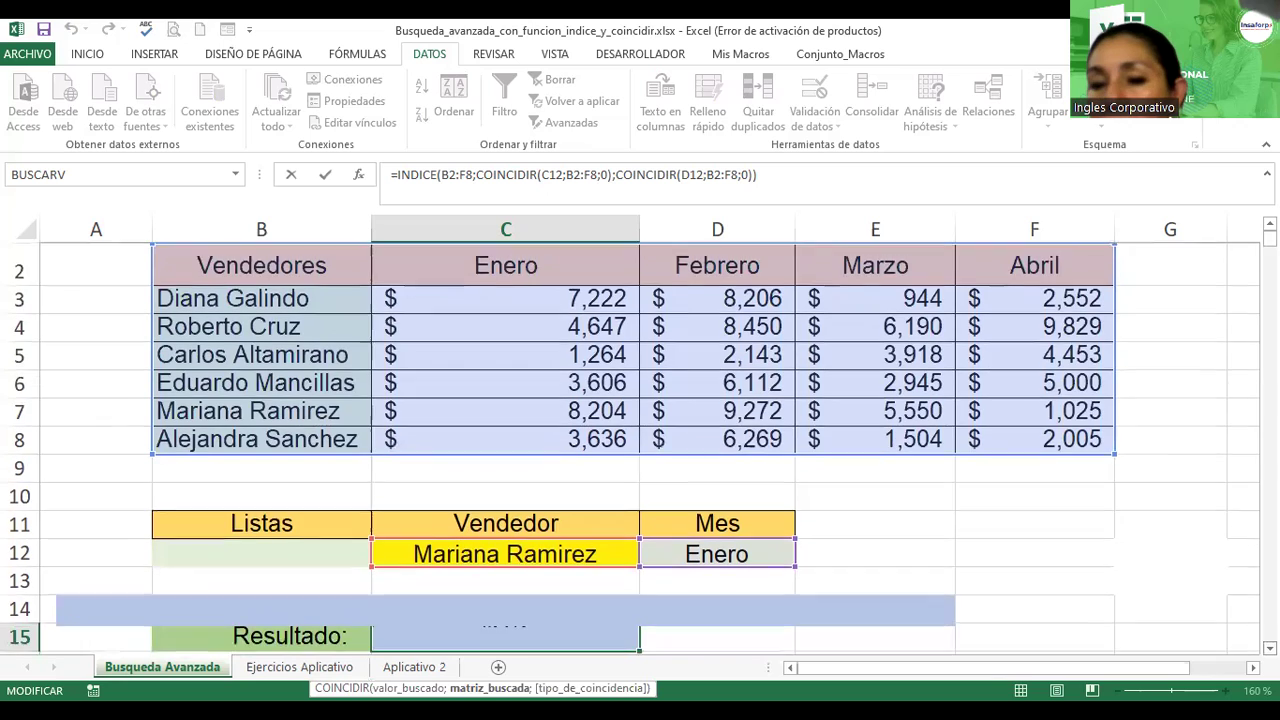
scroll(757, 608, down, 1)
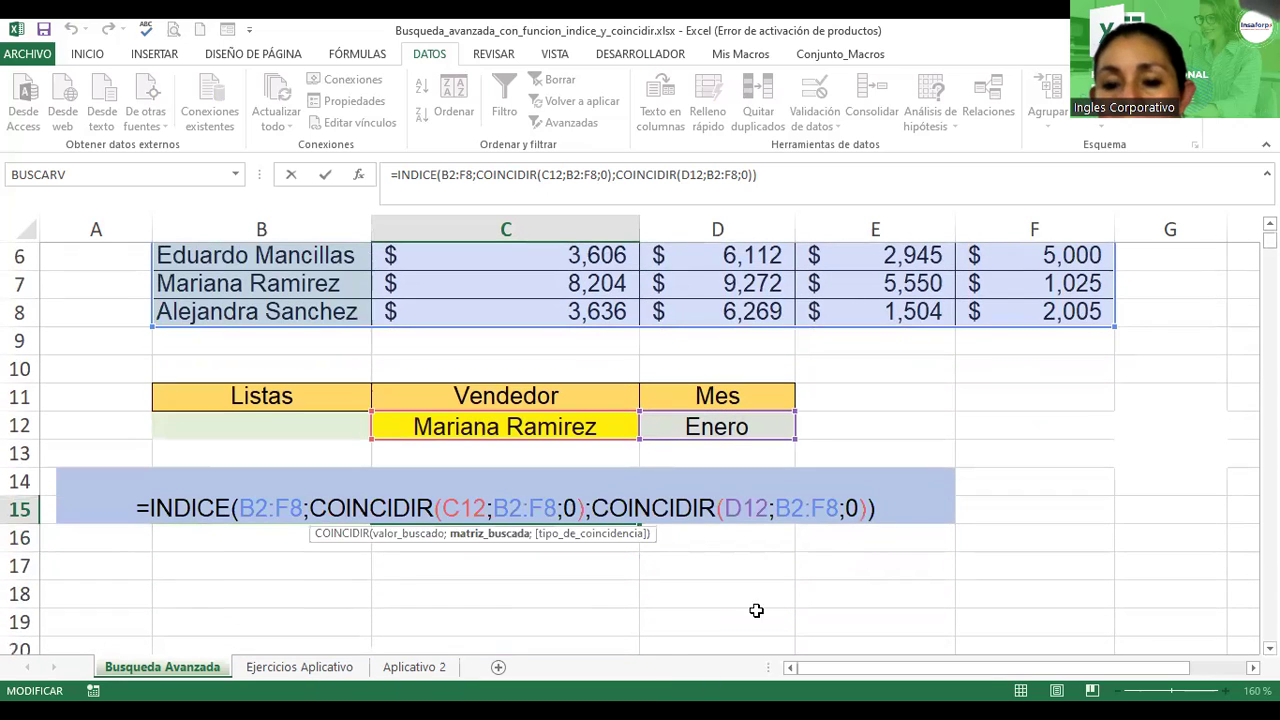
click(575, 508)
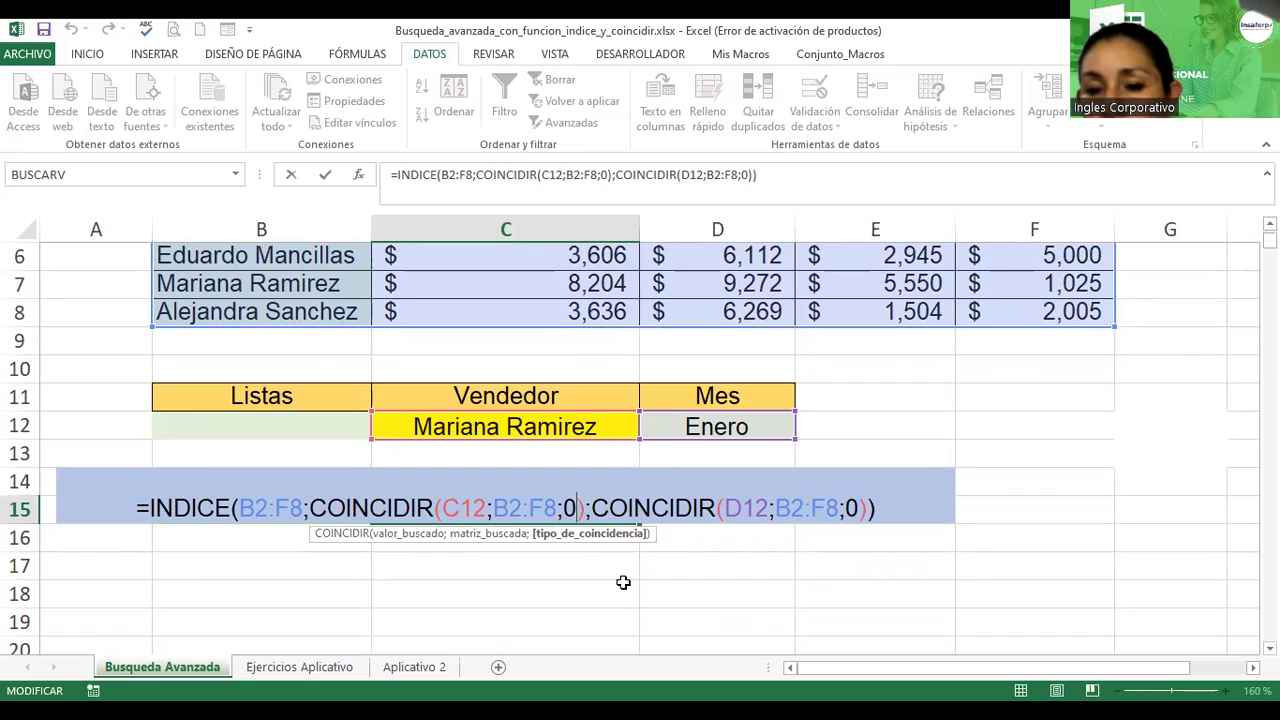
click(779, 507)
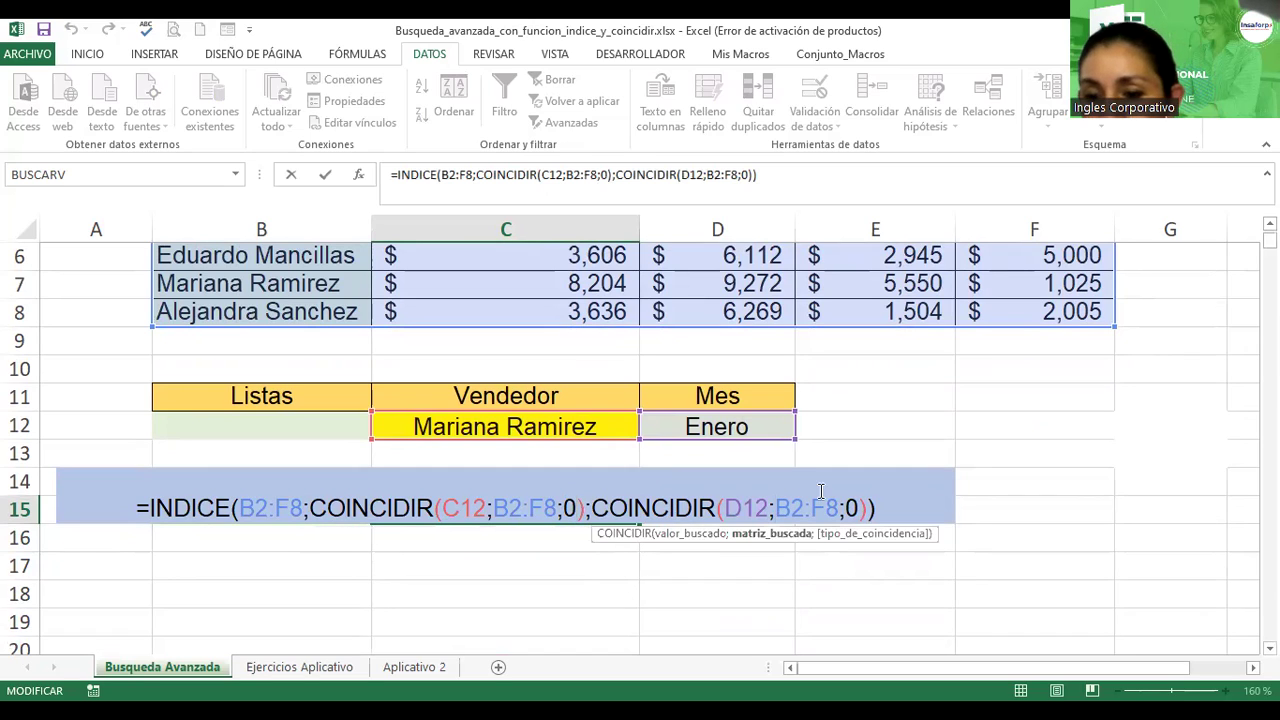
click(877, 507)
key(Return)
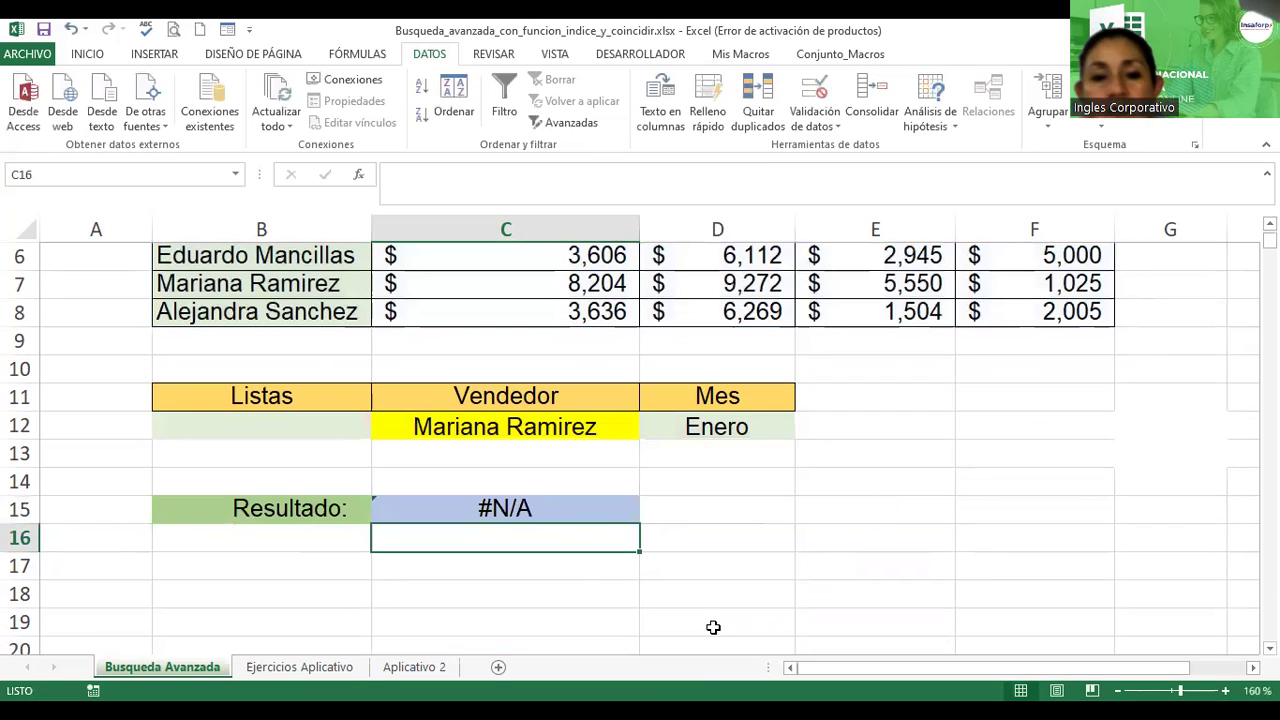
click(375, 502)
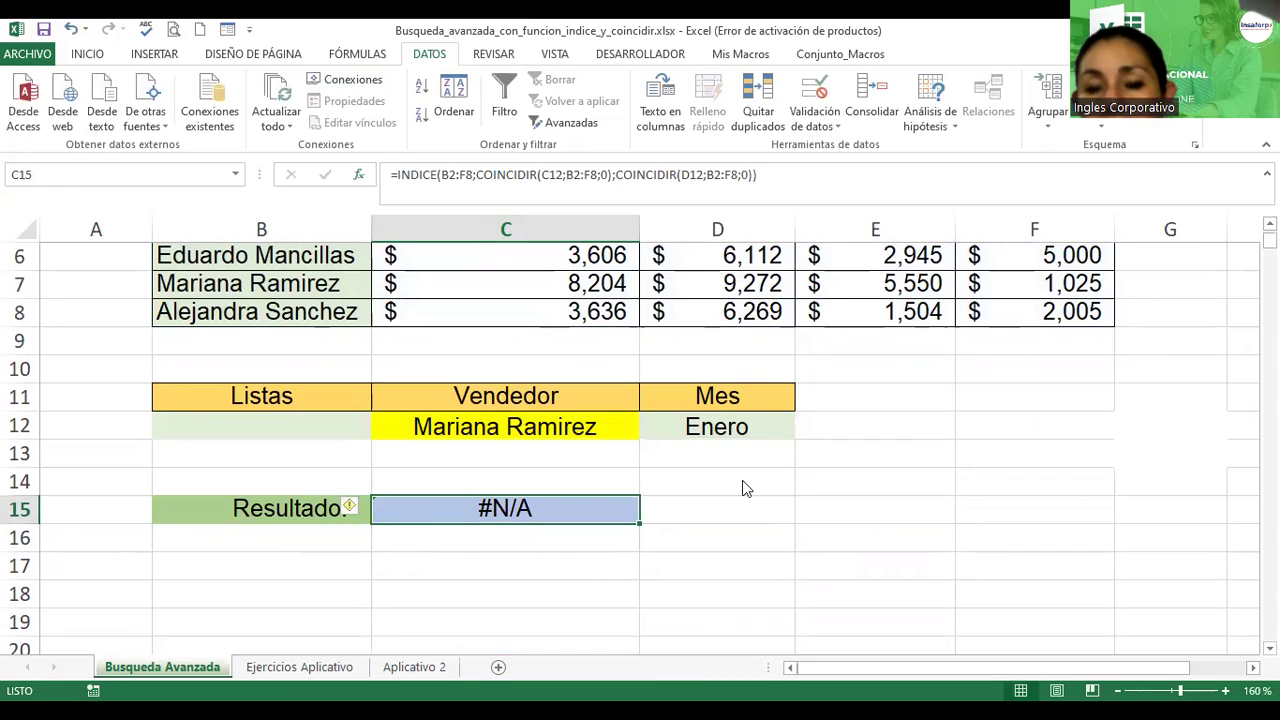
key(shift+F3)
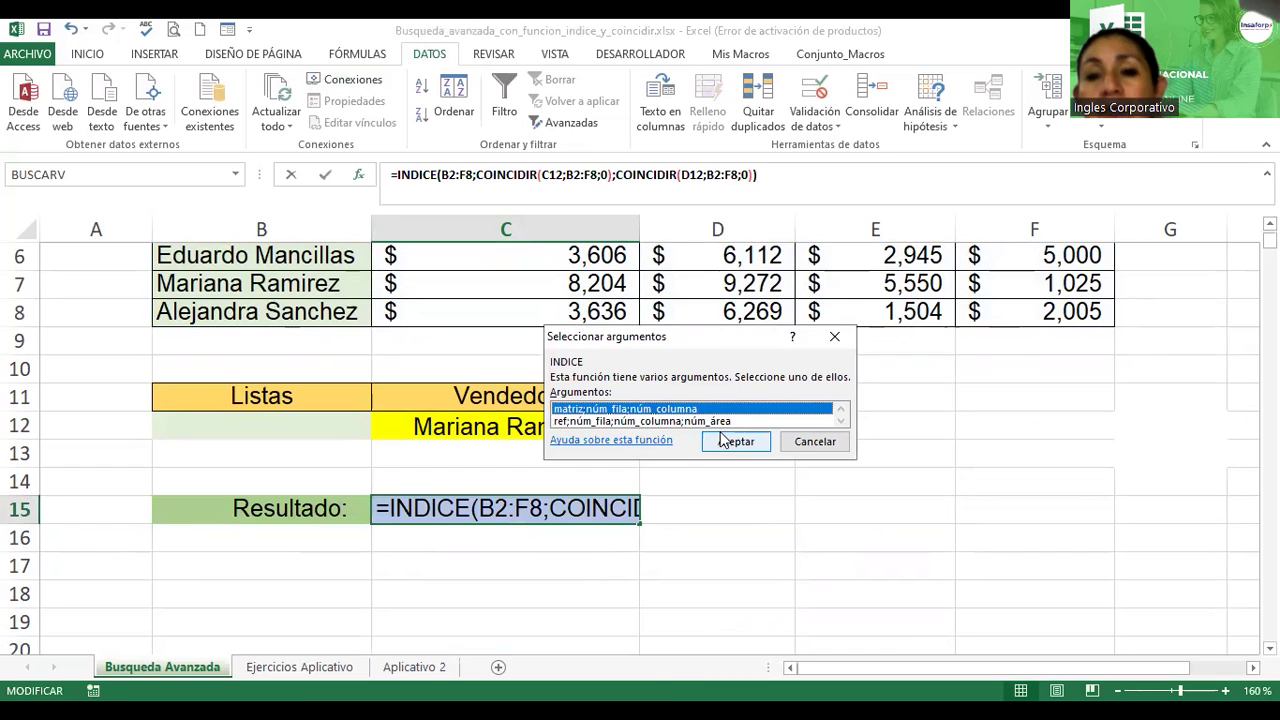
click(727, 446)
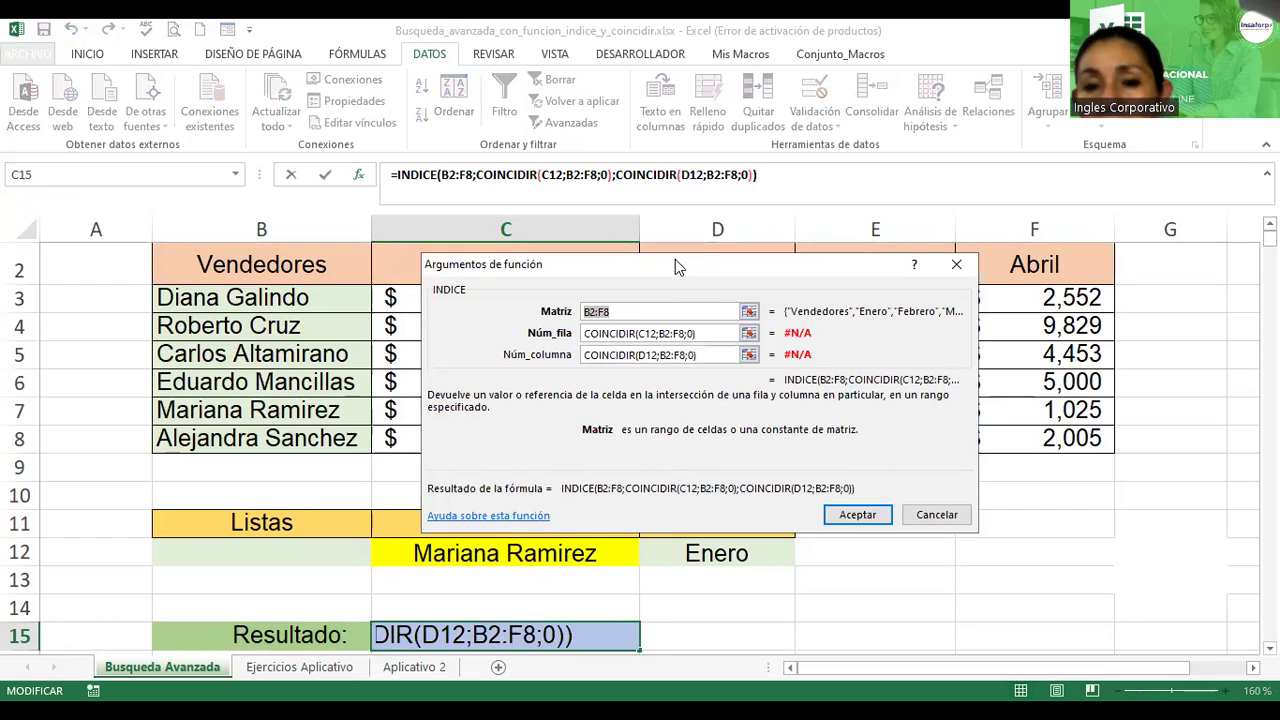
drag(675, 259, 599, 57)
click(572, 133)
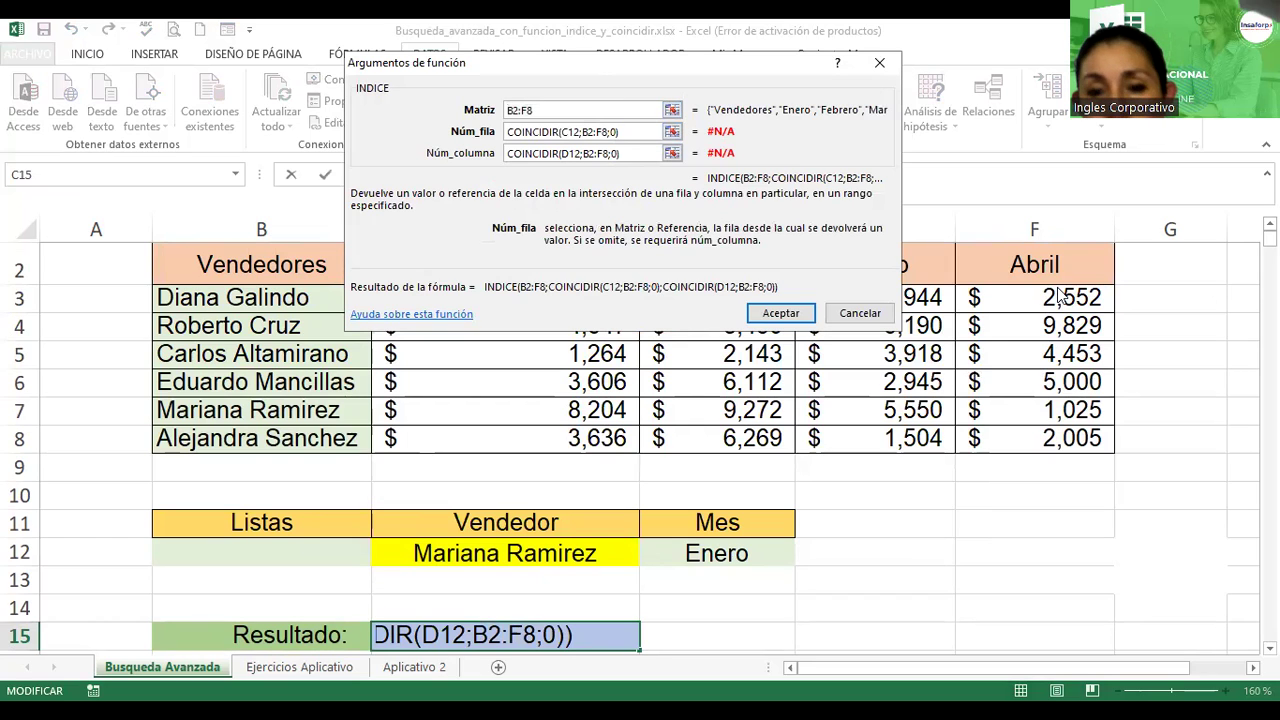
click(487, 553)
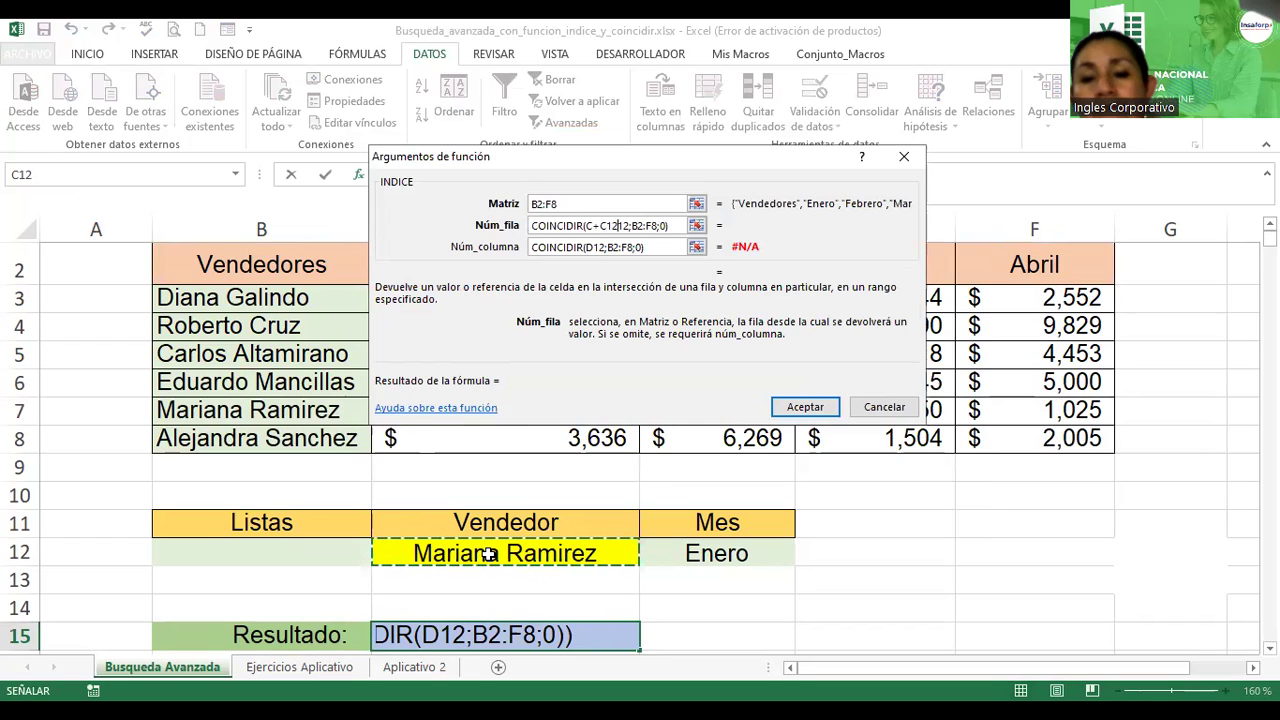
double_click(487, 553)
double_click(480, 567)
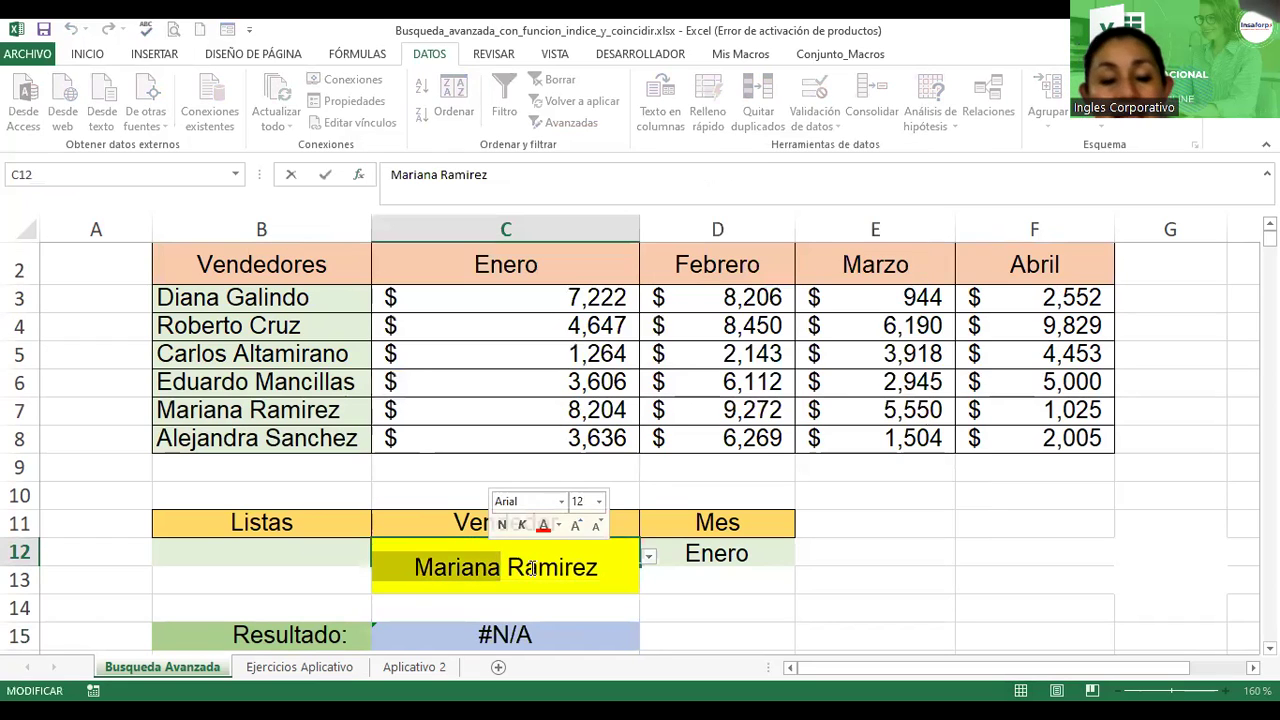
- Pick one vendor, then another from the C12 dropdown, and reselect C12
key(Escape)
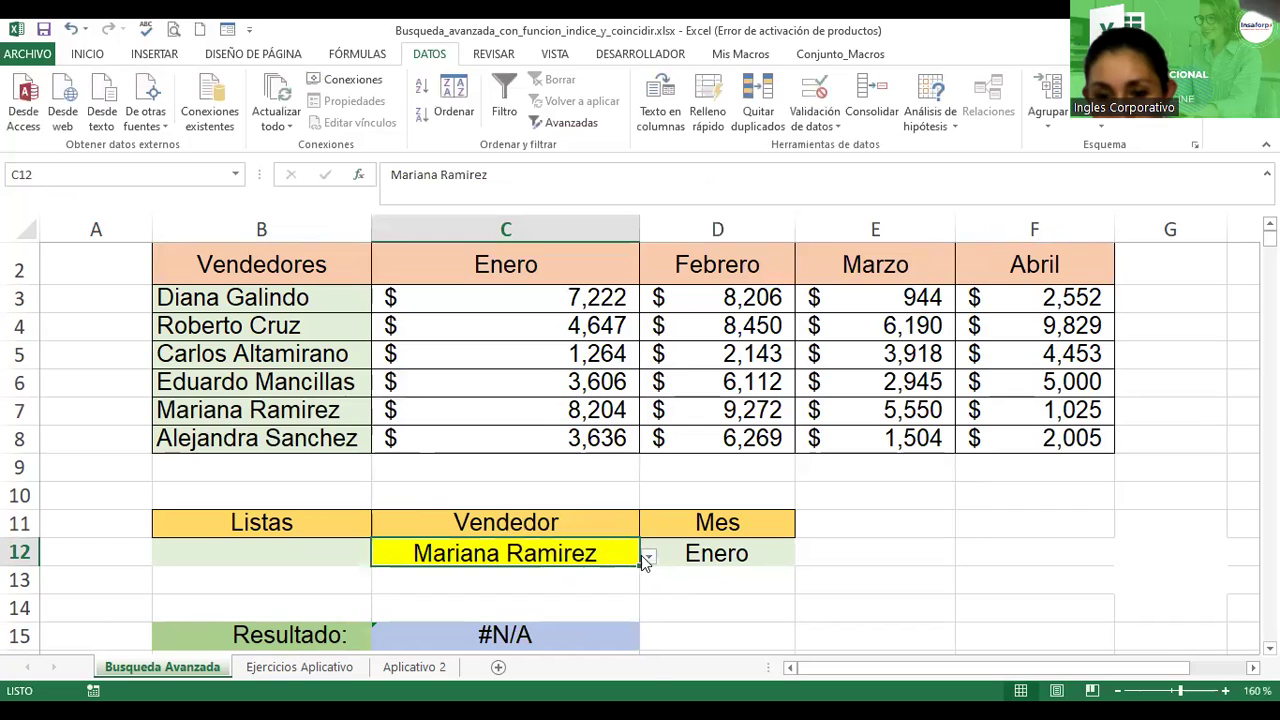
click(648, 557)
click(476, 574)
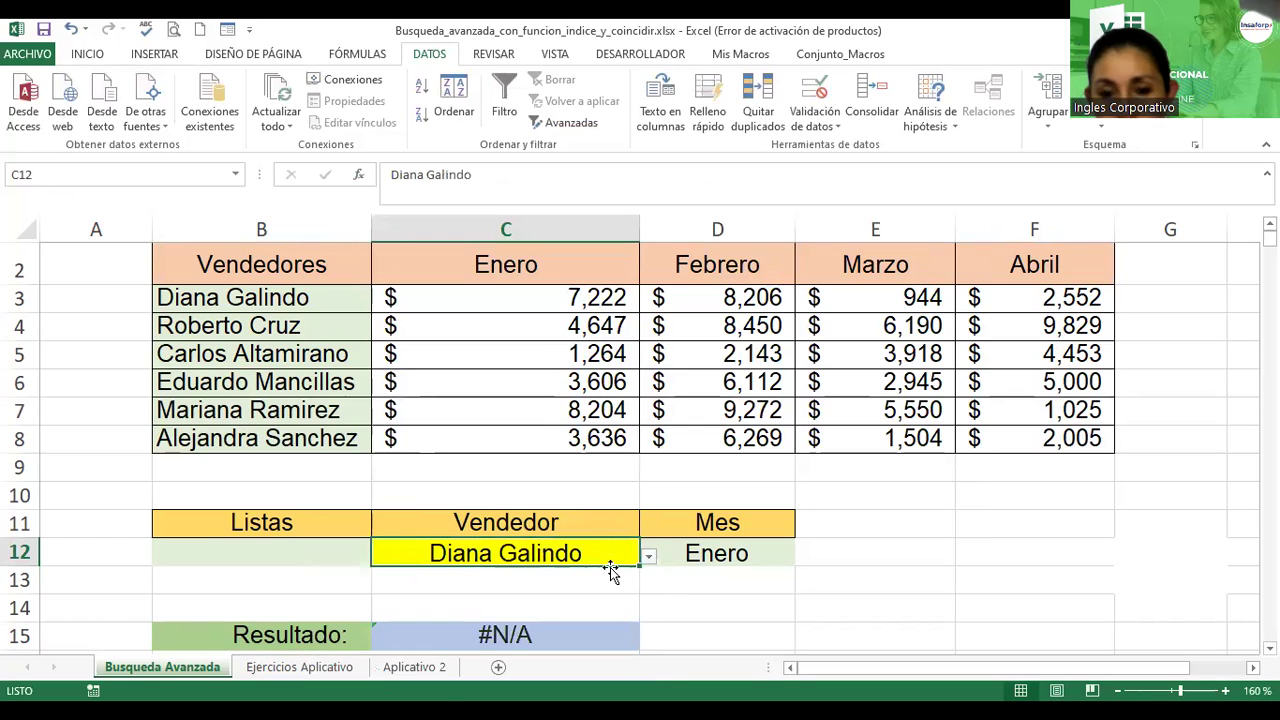
click(648, 557)
click(470, 614)
click(523, 588)
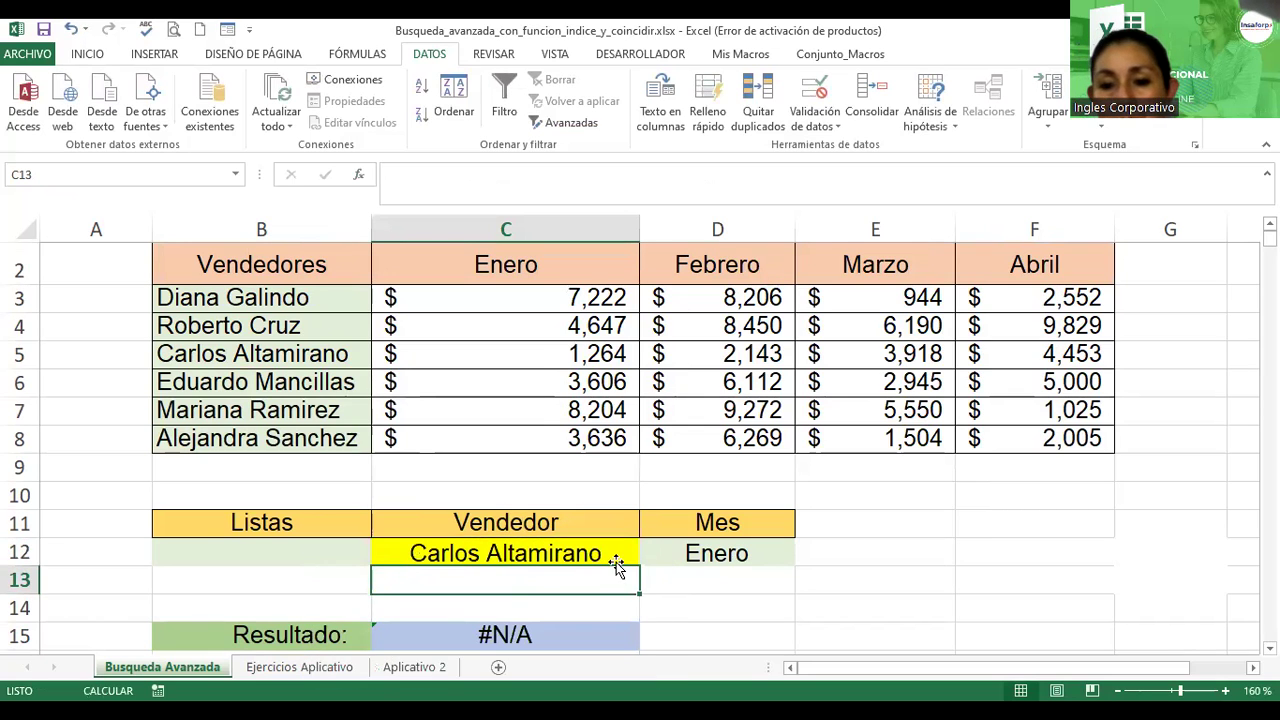
scroll(417, 497, down, 2)
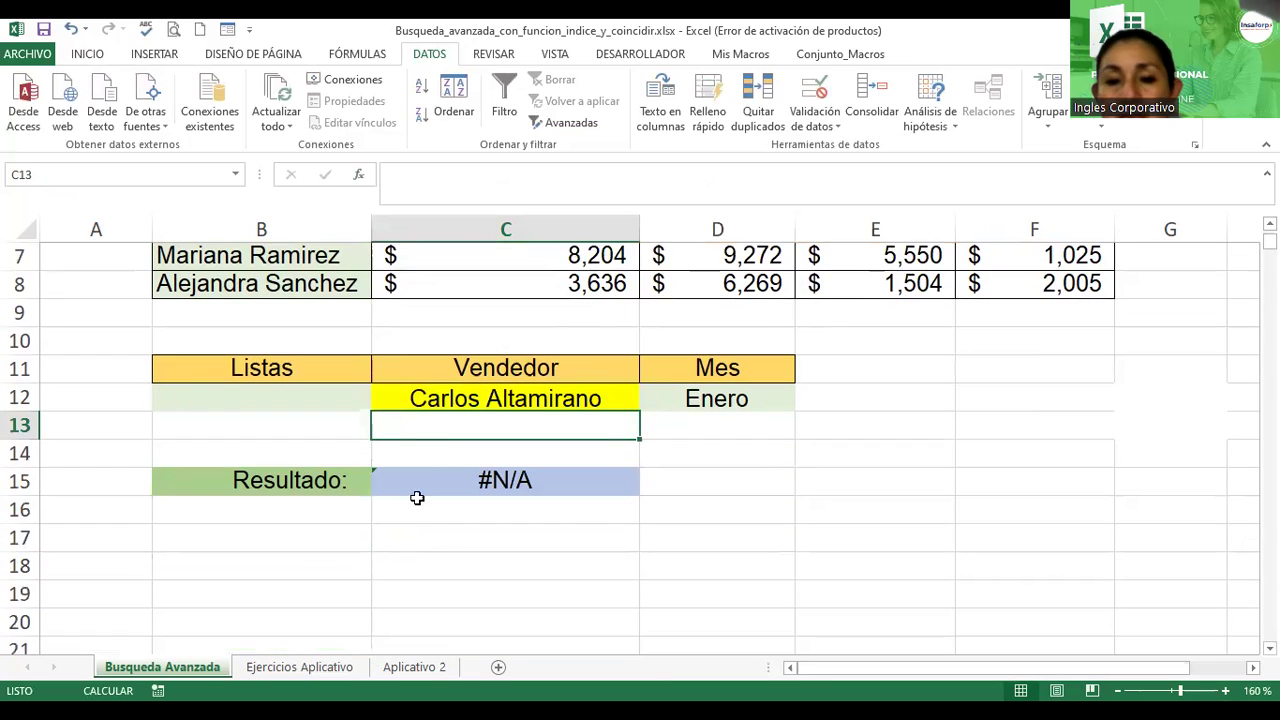
click(420, 396)
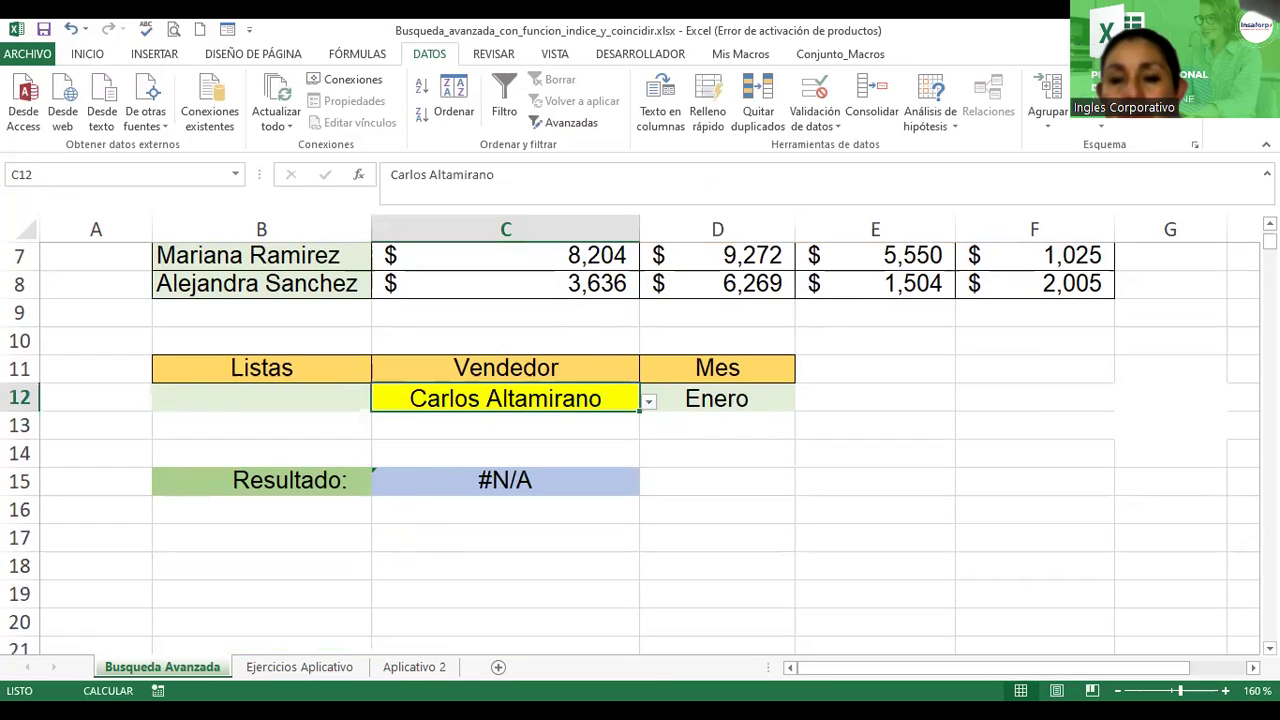
- Clear all data validation rules and the existing vendor name from C12
click(828, 128)
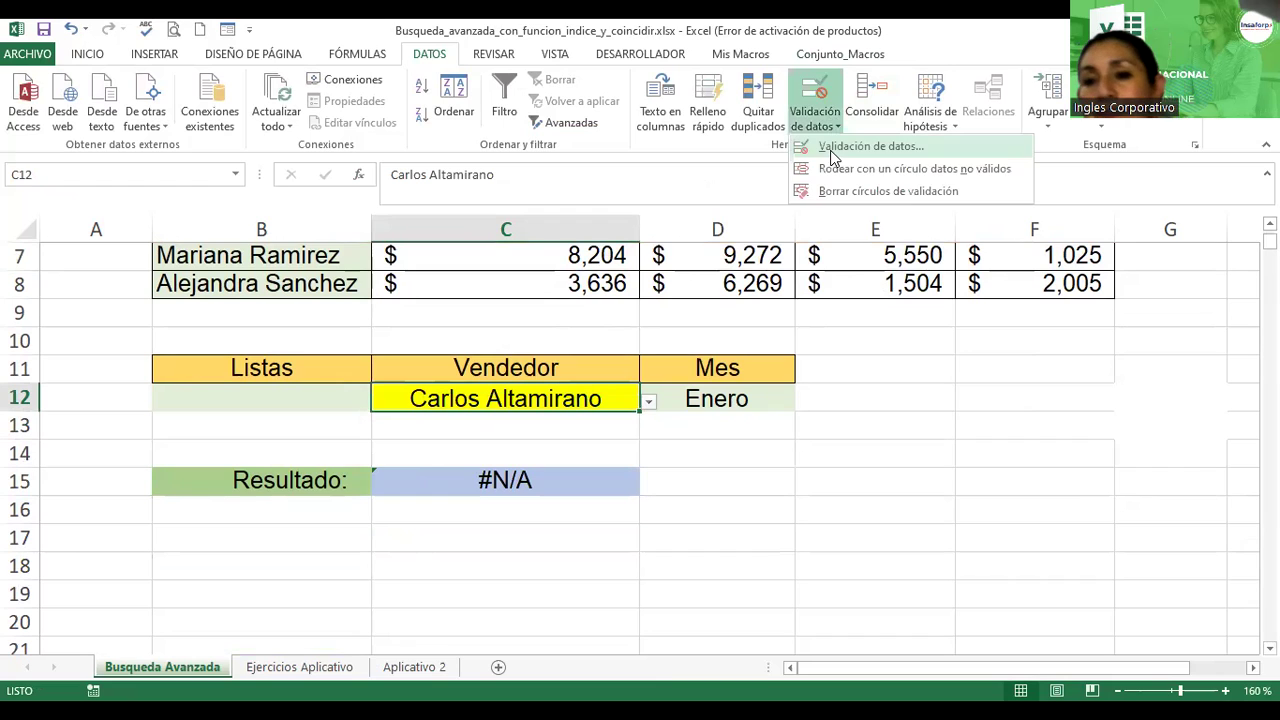
click(832, 150)
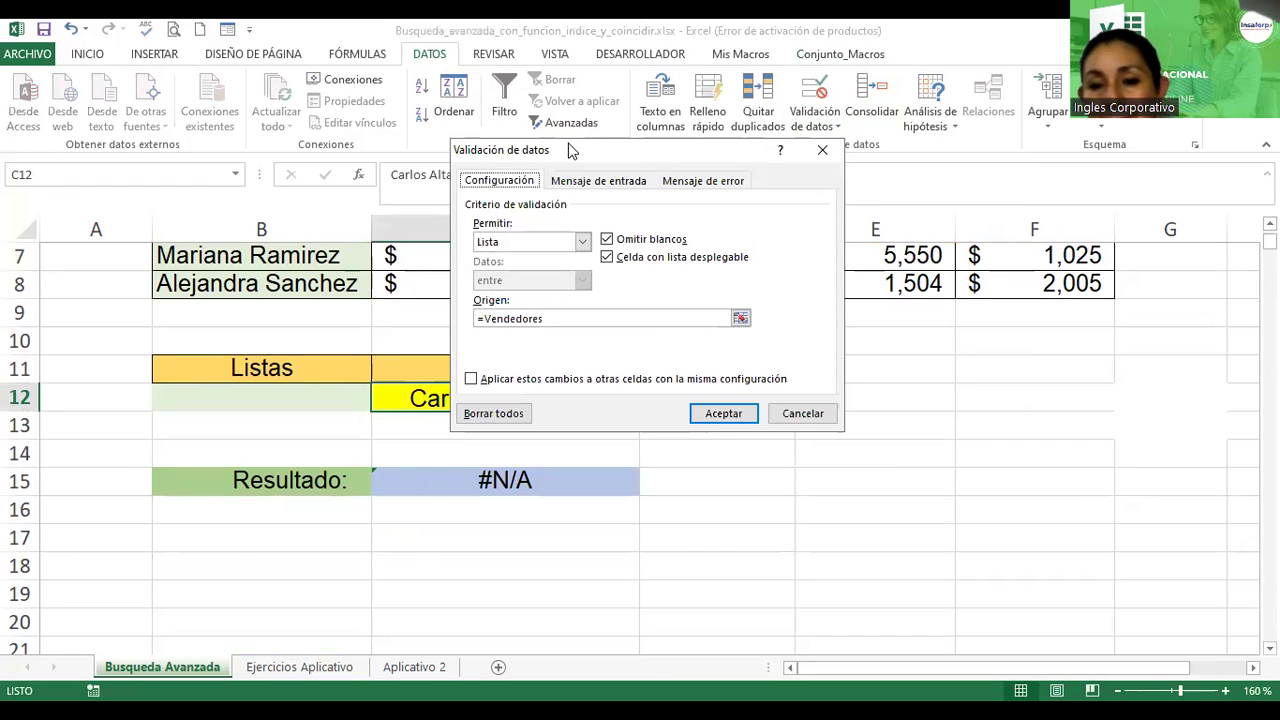
drag(571, 150, 781, 214)
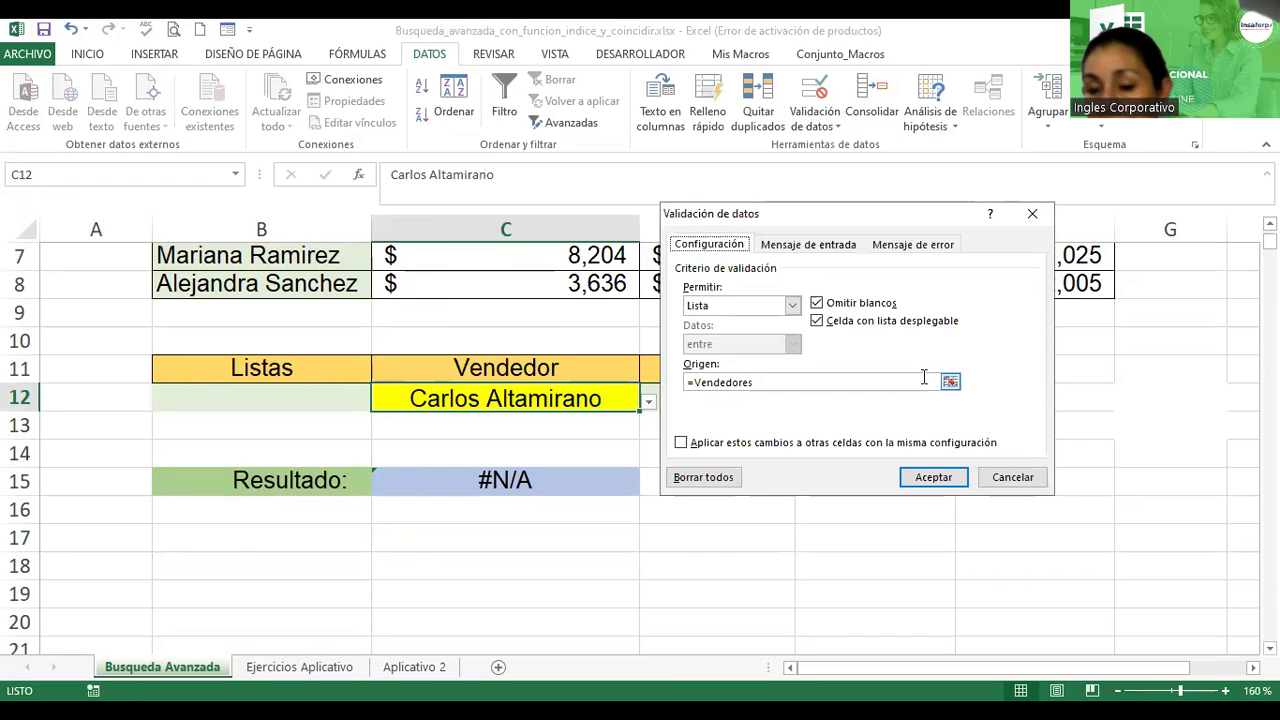
click(717, 478)
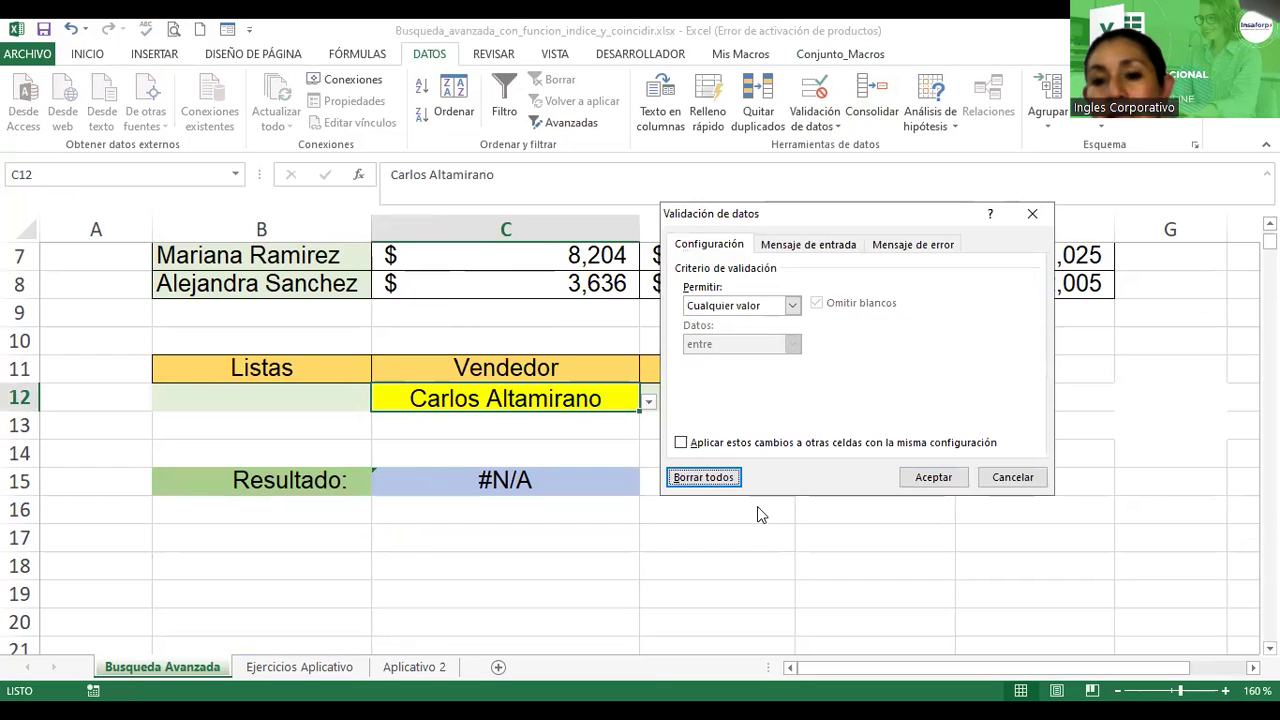
click(933, 478)
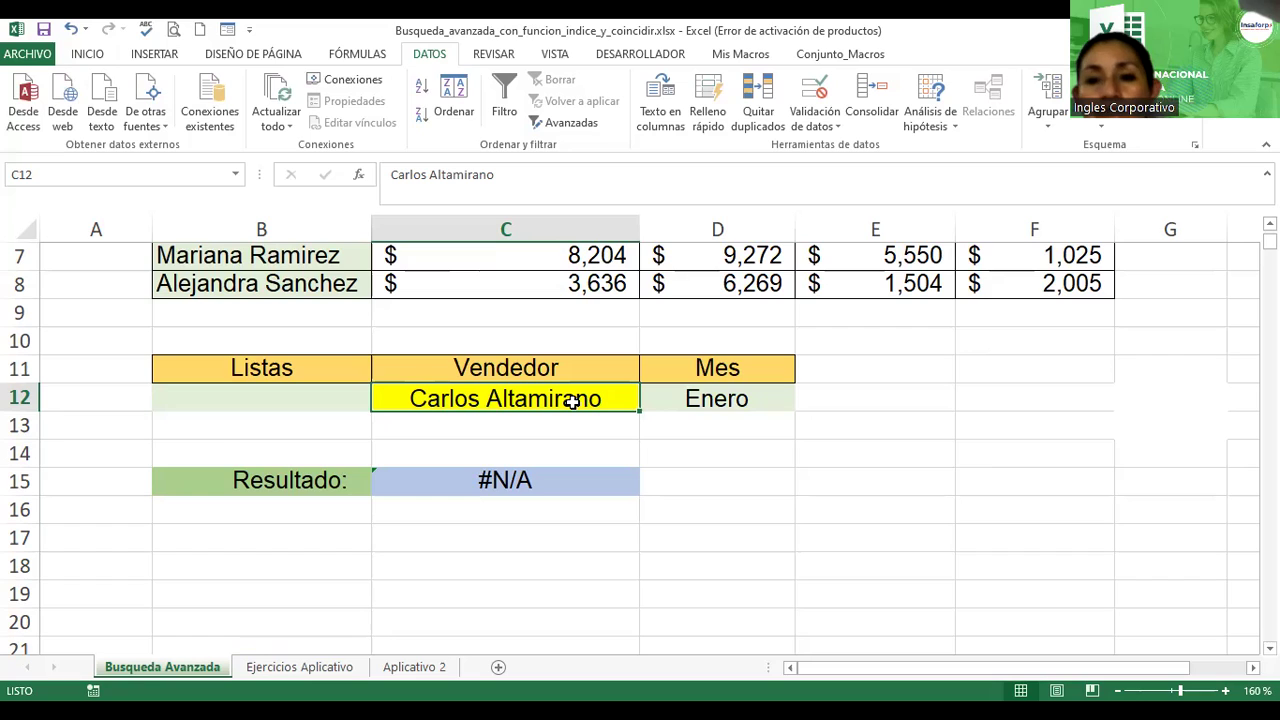
key(Delete)
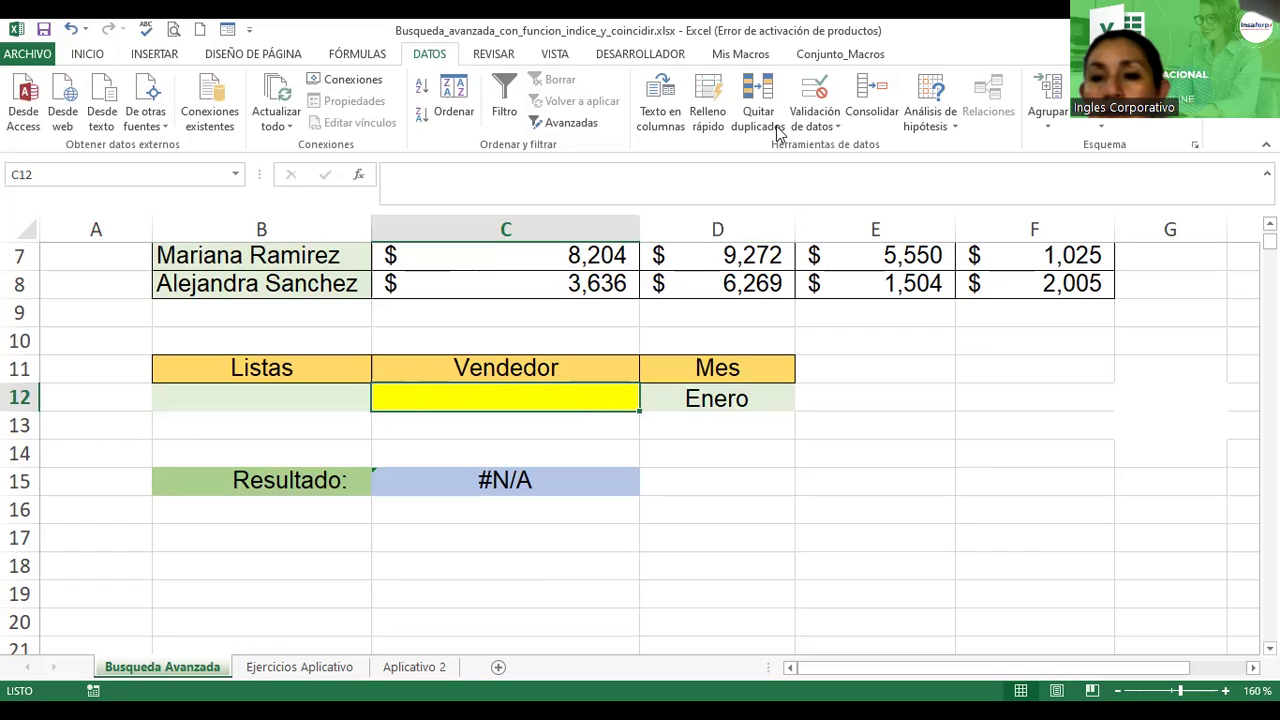
- Give C12 a List validation with the vendor names (=Vendedores) as its source
click(815, 120)
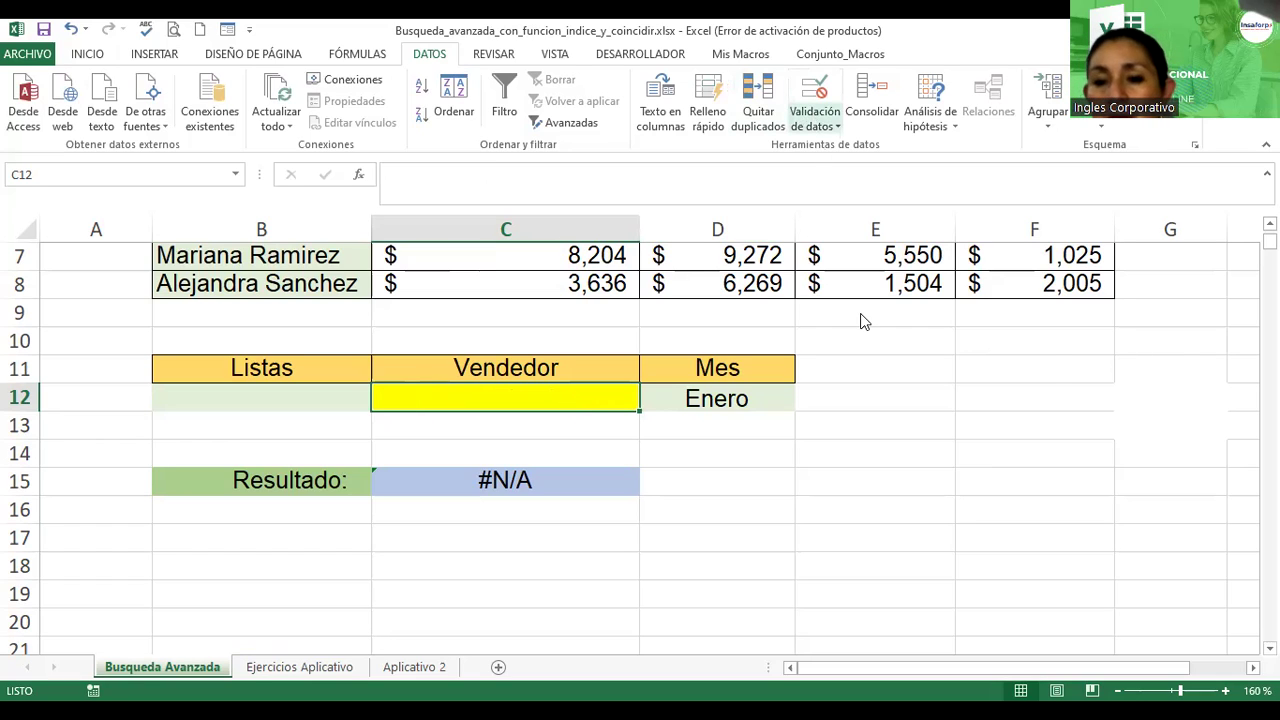
click(790, 304)
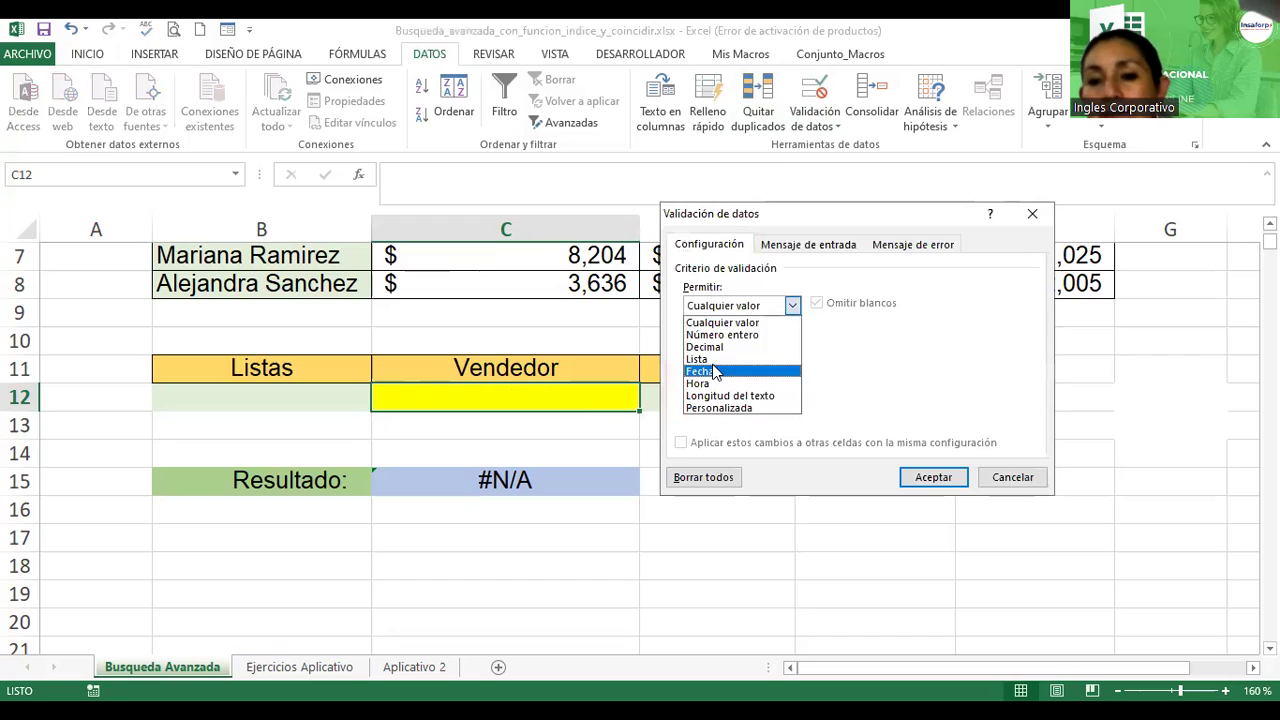
click(705, 371)
click(714, 306)
click(720, 360)
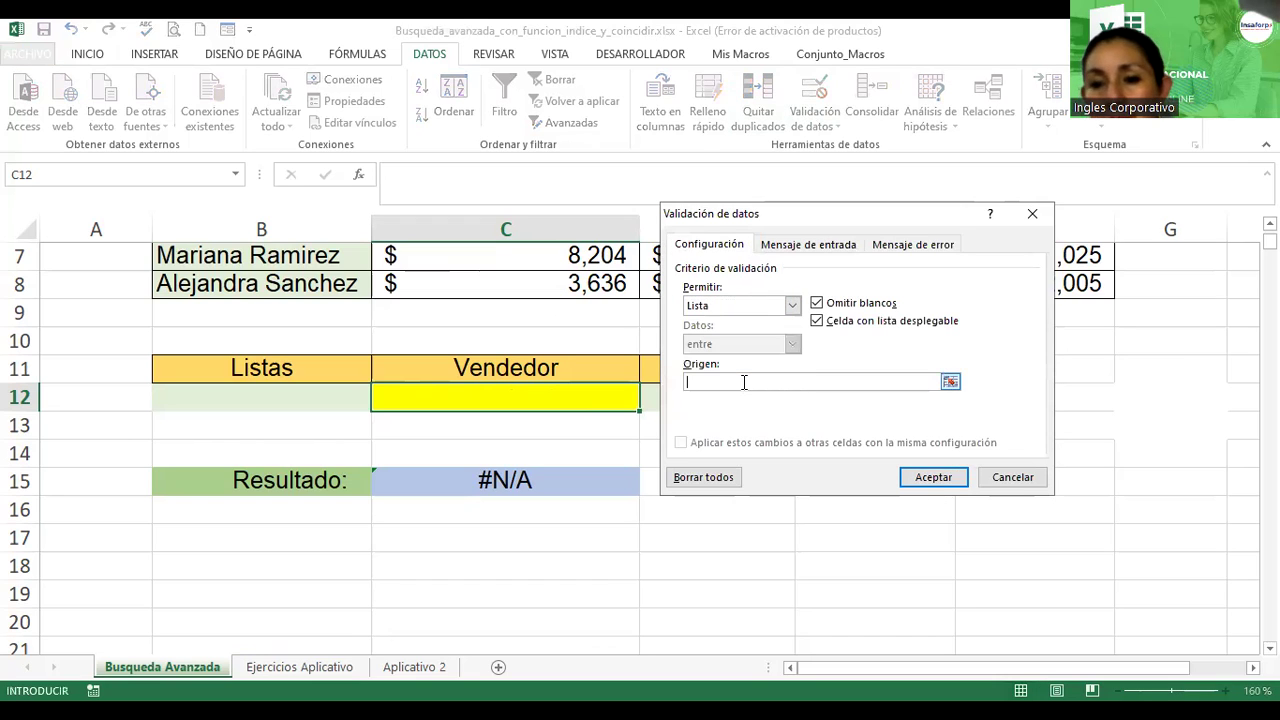
text(=)
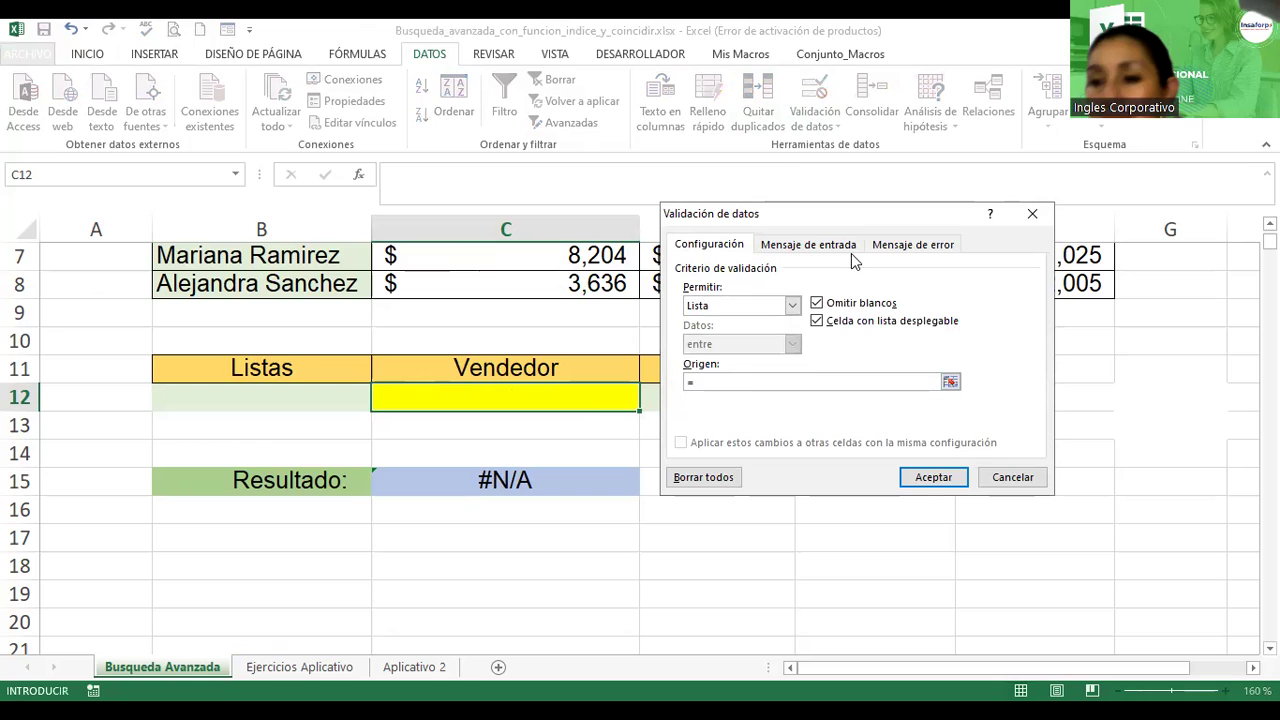
scroll(224, 324, up, 2)
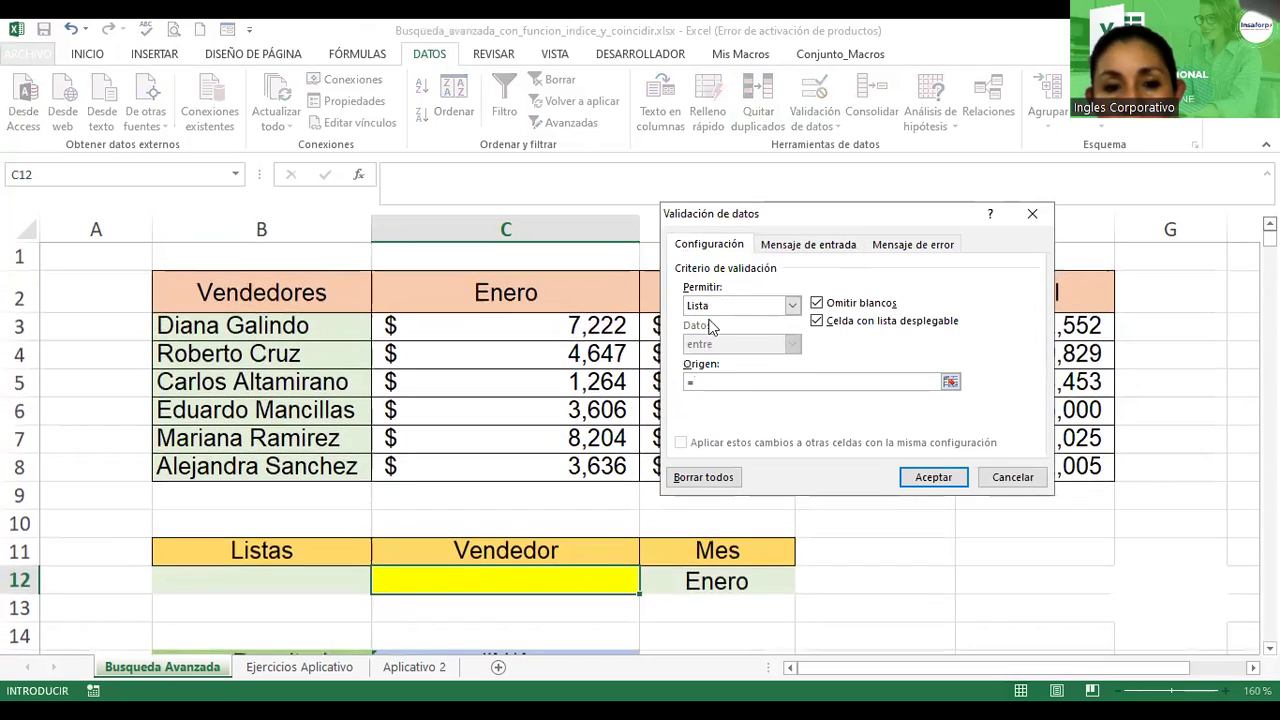
click(224, 324)
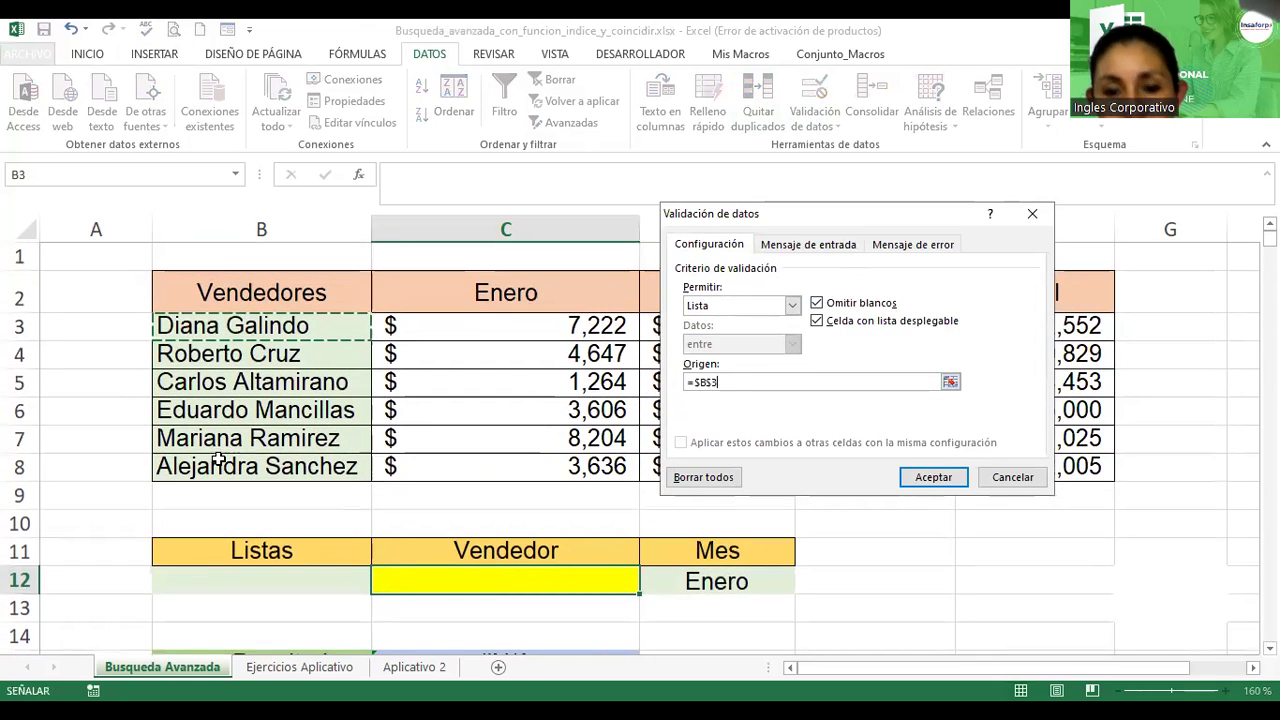
key(shift+Down)
key(shift+Down)
key(shift+Down)
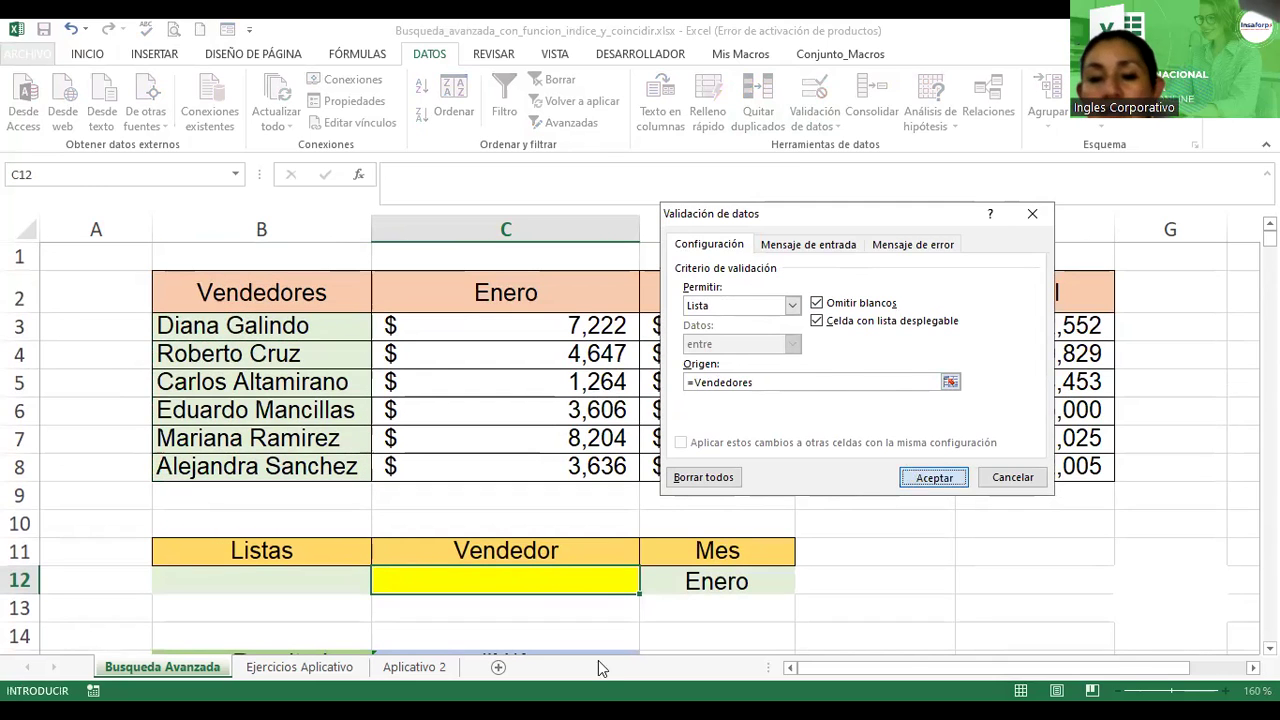
click(915, 478)
- Choose a vendor from C12's new dropdown and select the Mes cell D12
click(648, 588)
click(455, 515)
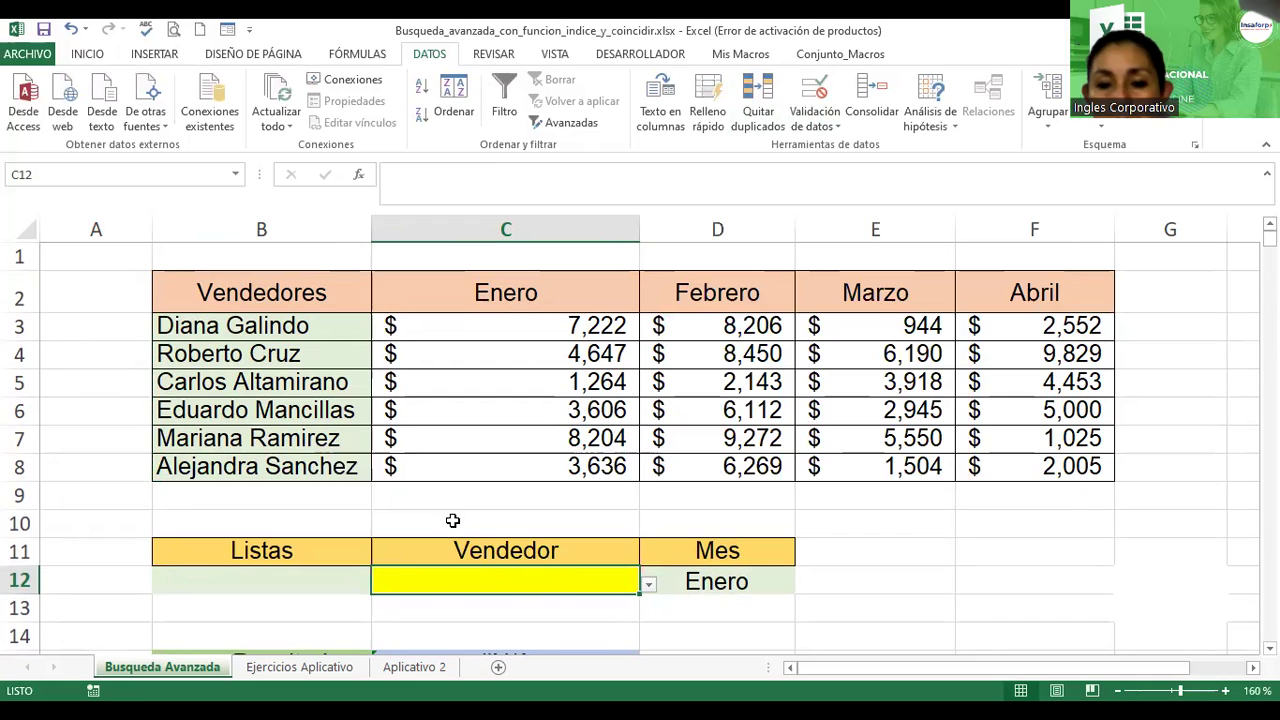
scroll(1063, 600, down, 2)
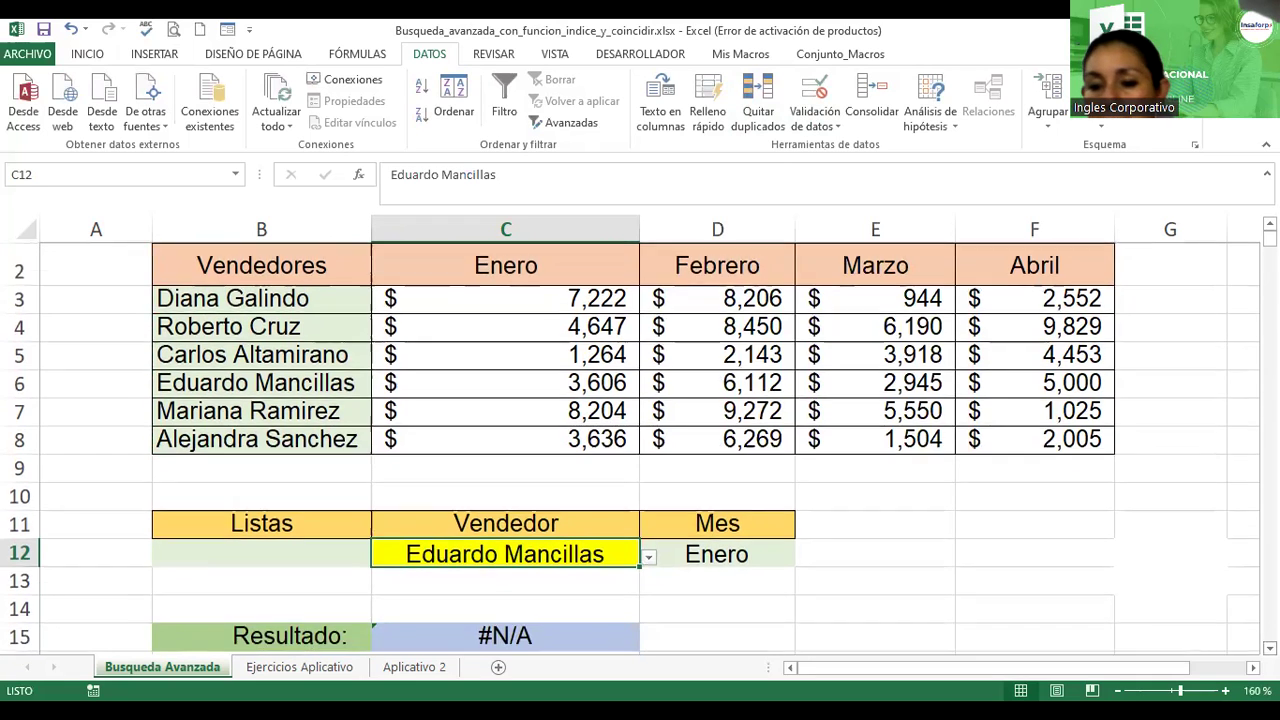
click(755, 427)
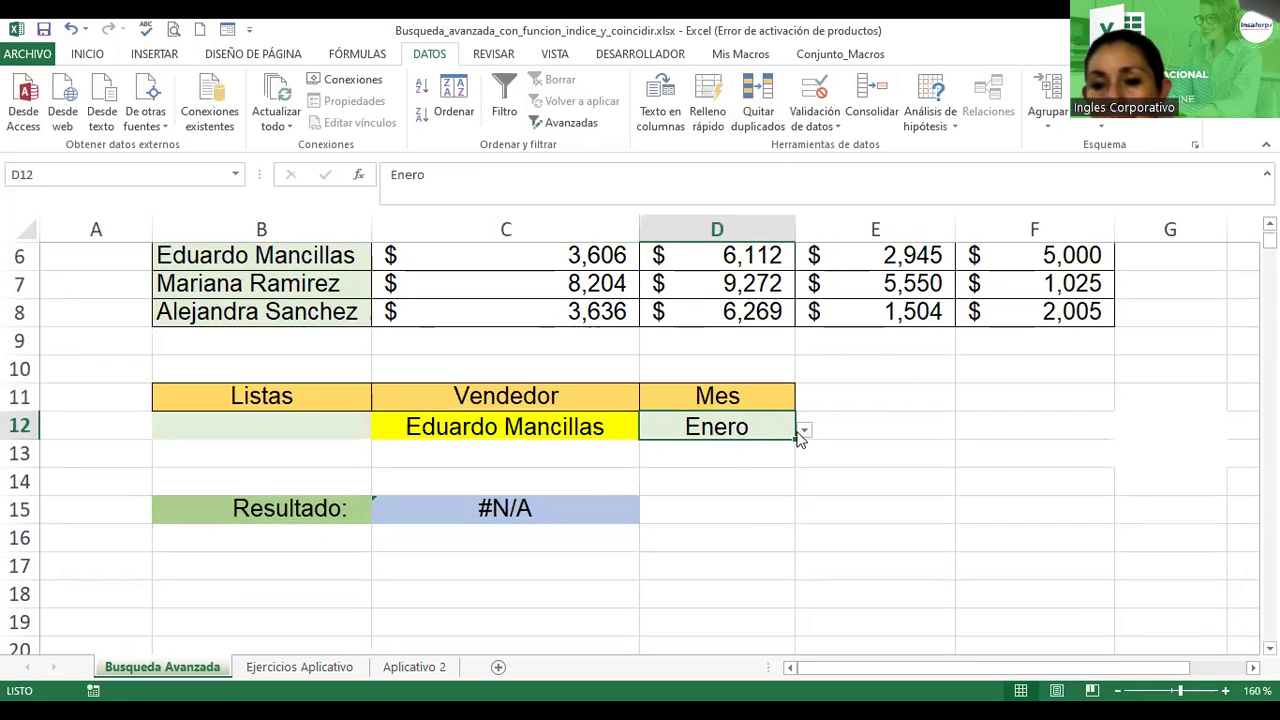
- Pick Febrero from D12's month dropdown, then select C12 and B12
click(804, 429)
click(666, 474)
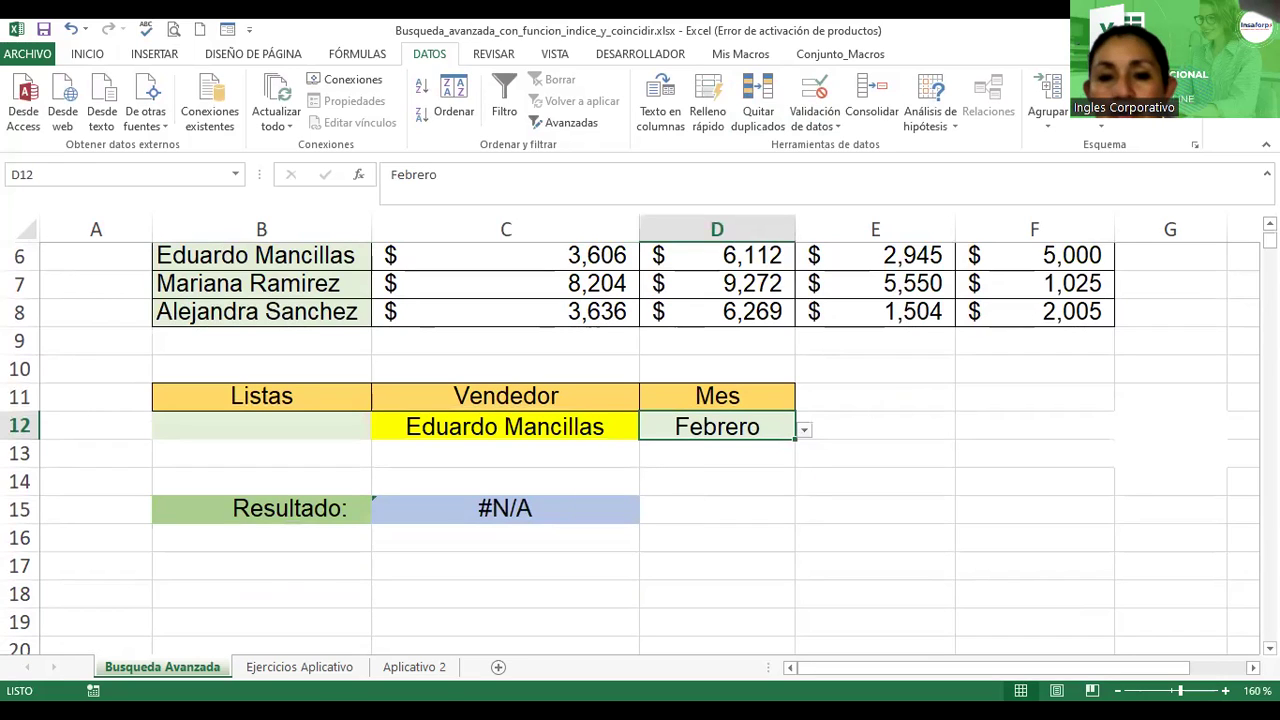
click(462, 428)
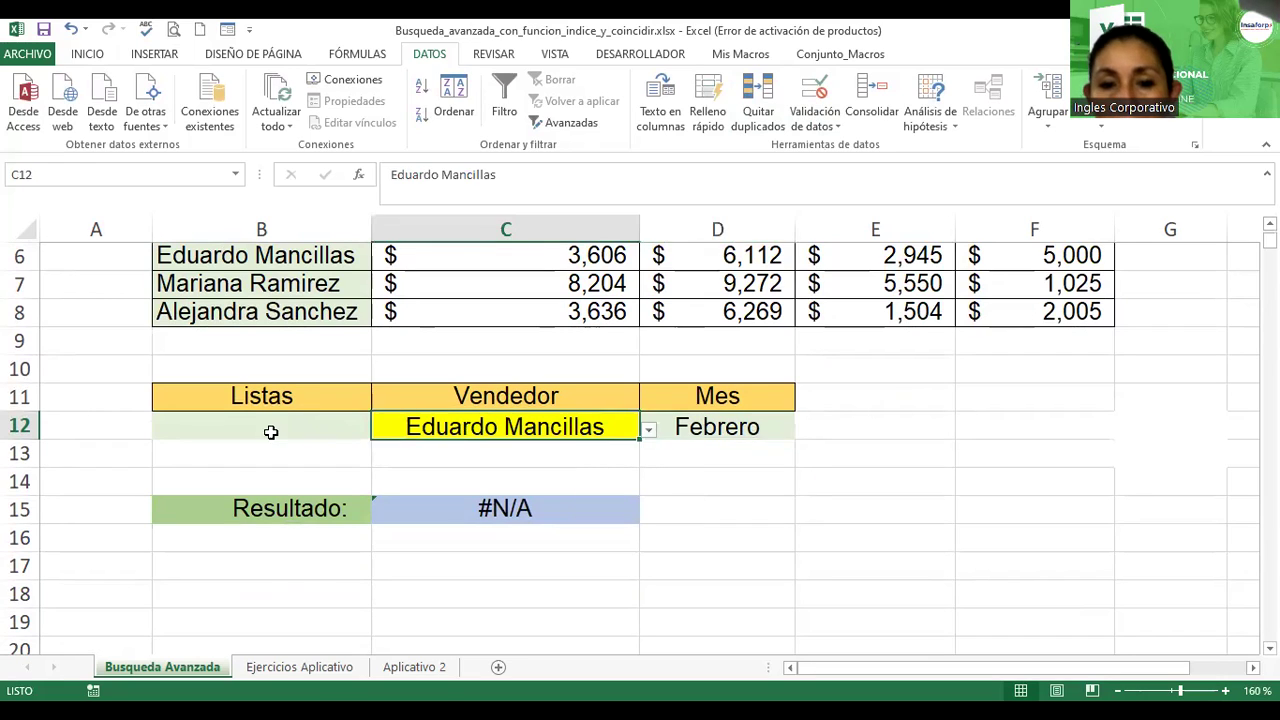
click(285, 430)
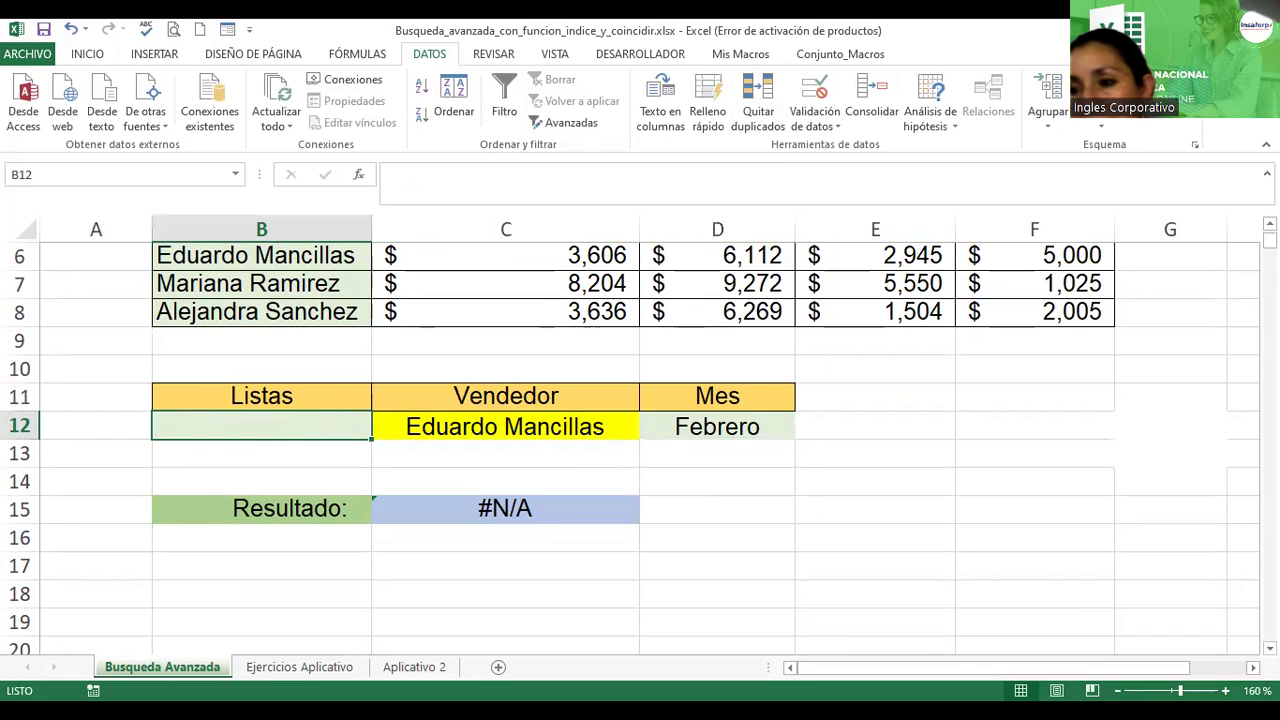
scroll(640, 450, up, 2)
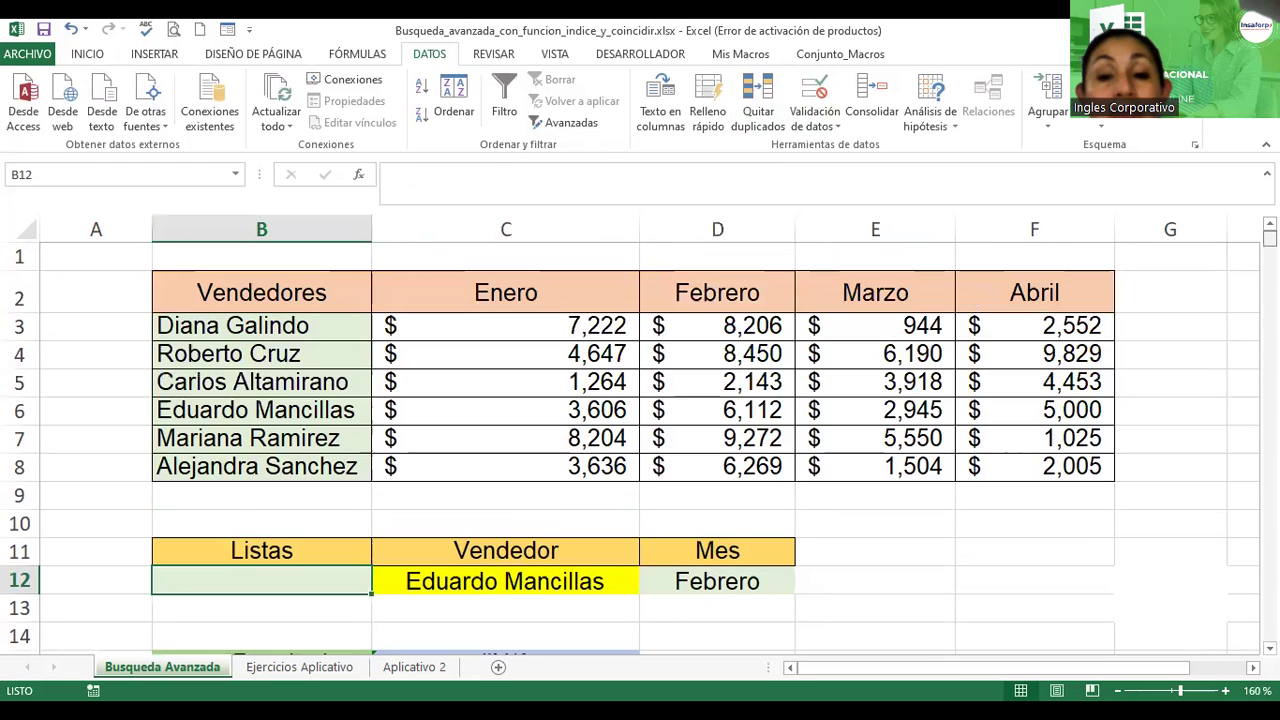
scroll(655, 400, down, 3)
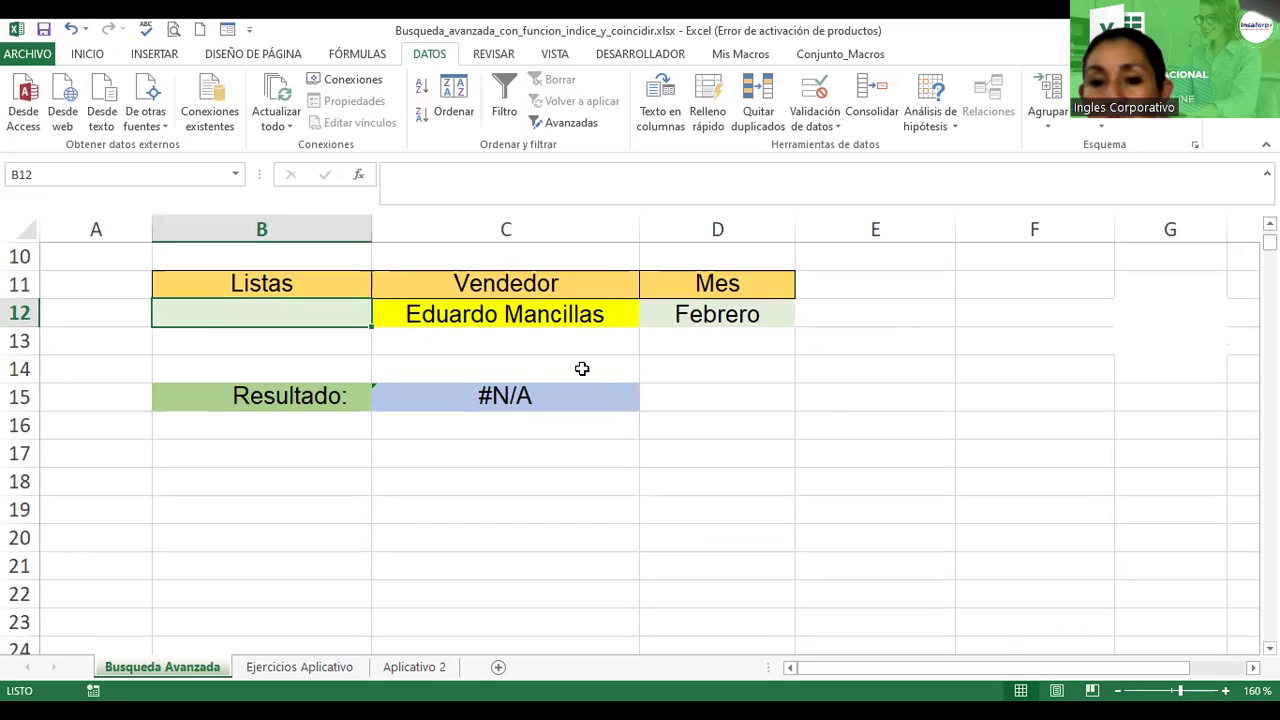
- Edit the C15 formula and inspect its INDICE range and row-number arguments
double_click(519, 393)
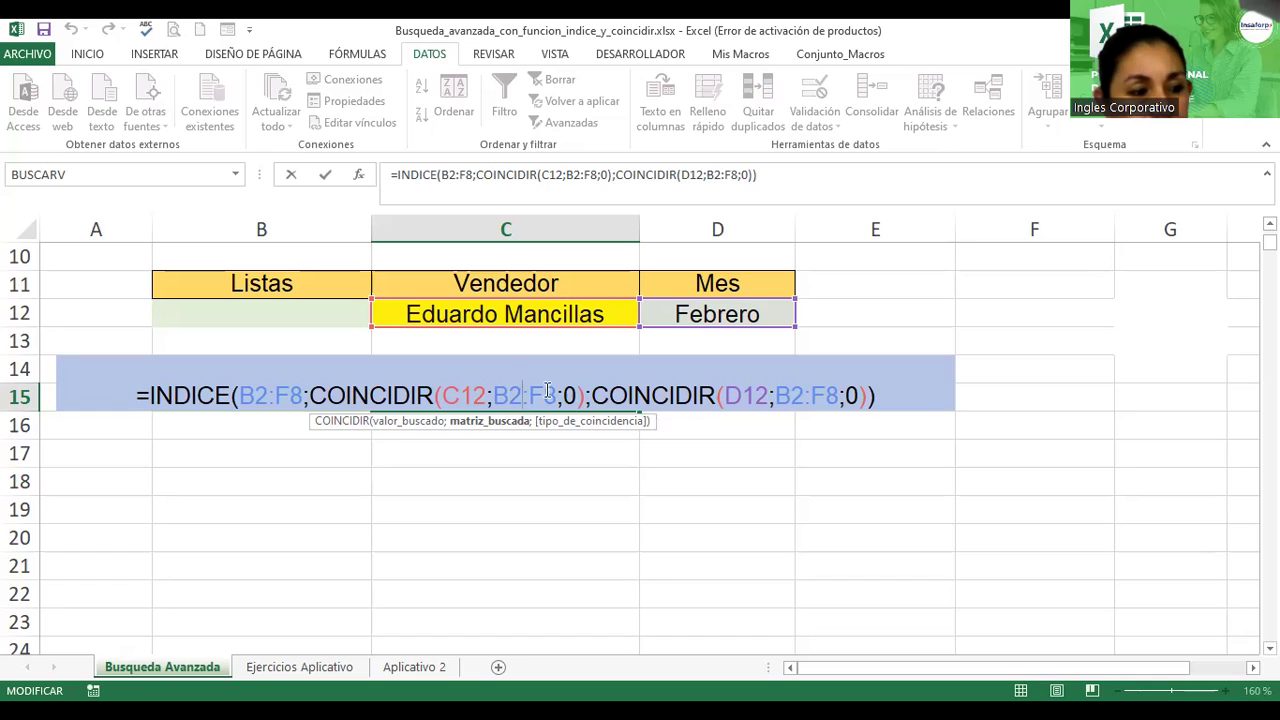
click(237, 395)
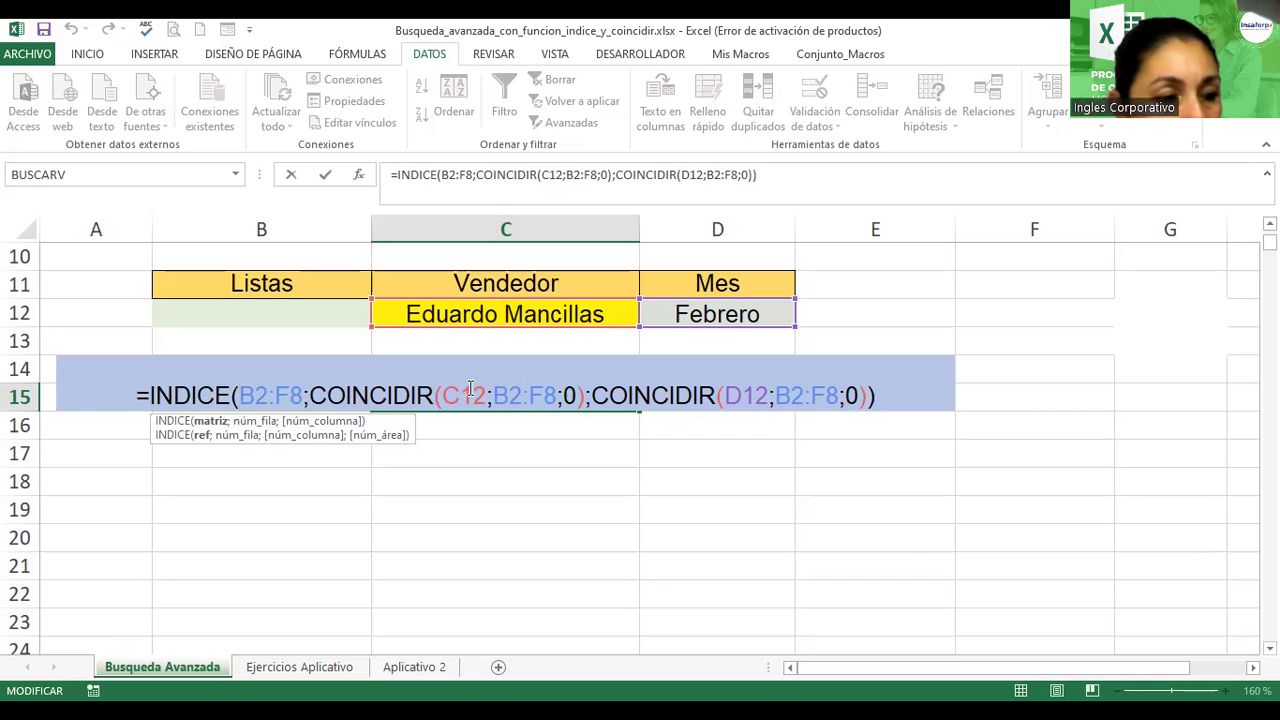
click(586, 397)
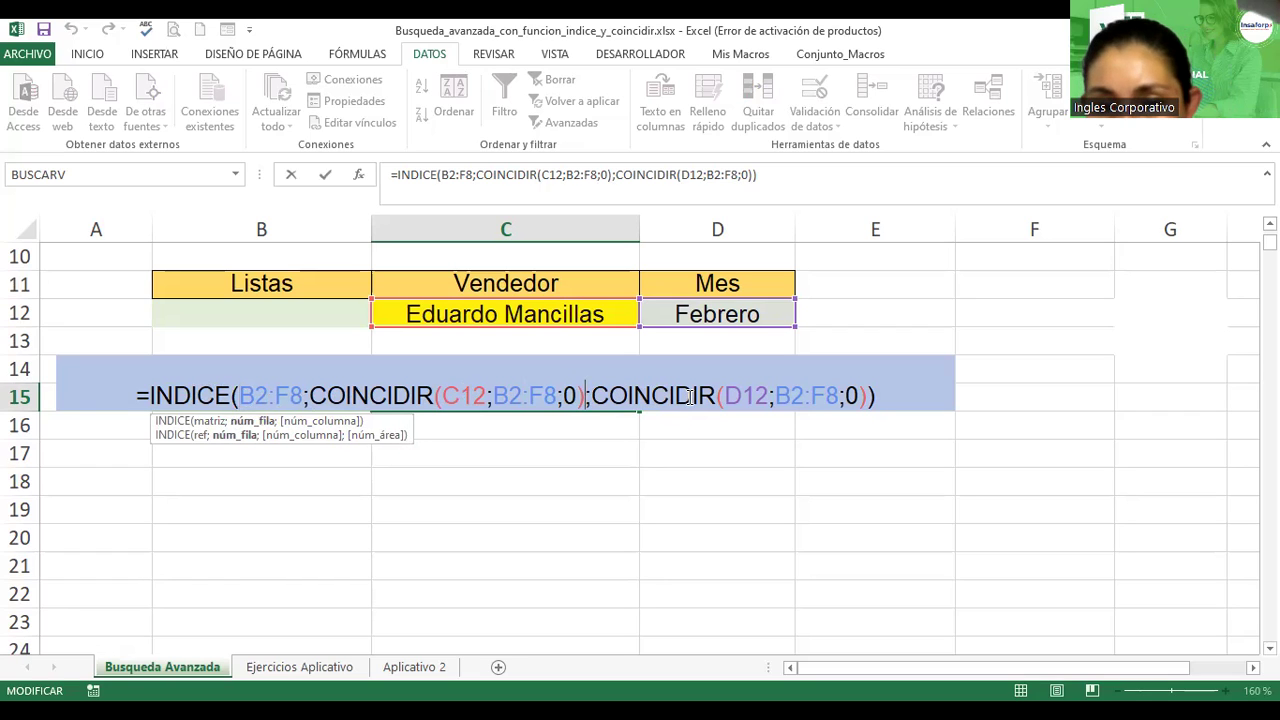
click(655, 396)
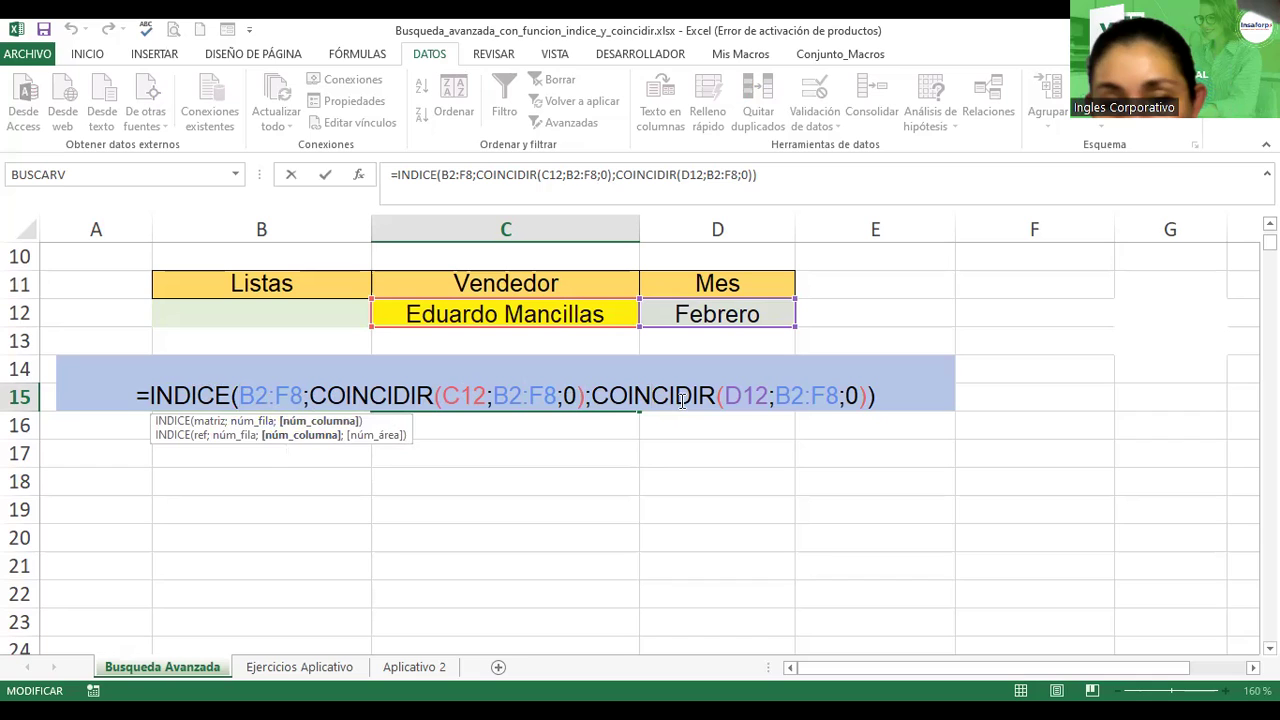
click(737, 397)
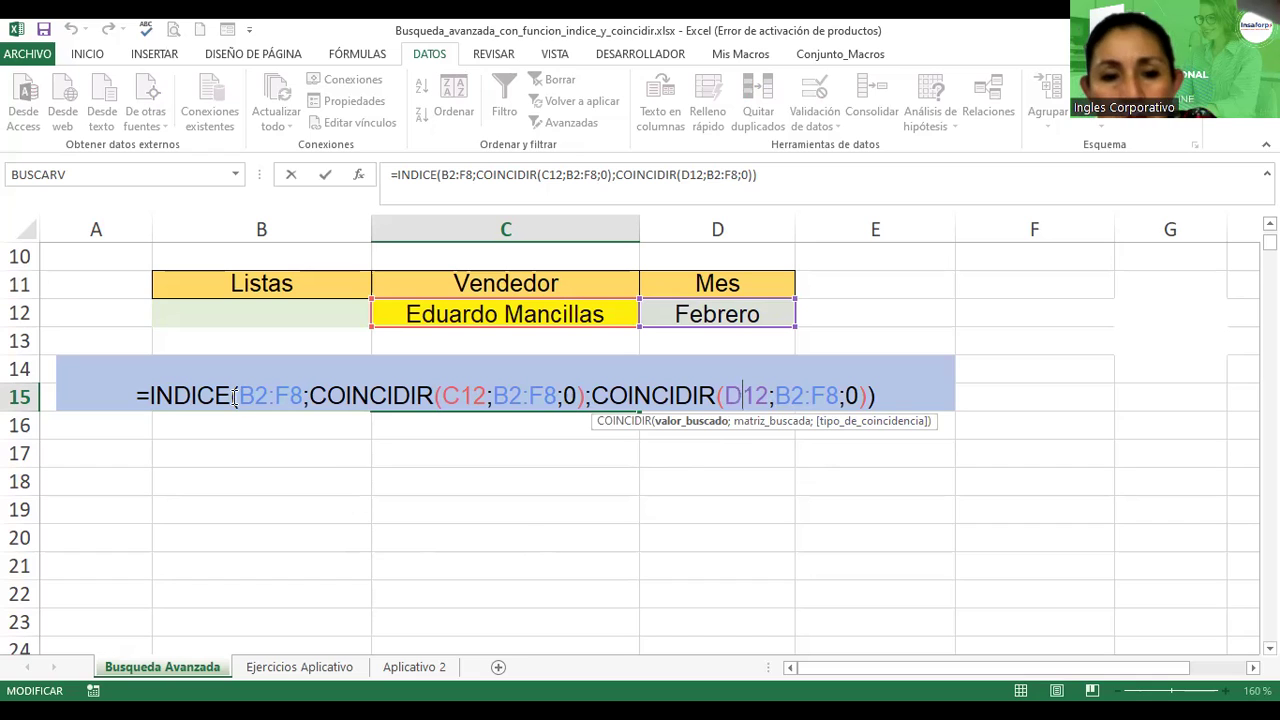
click(318, 400)
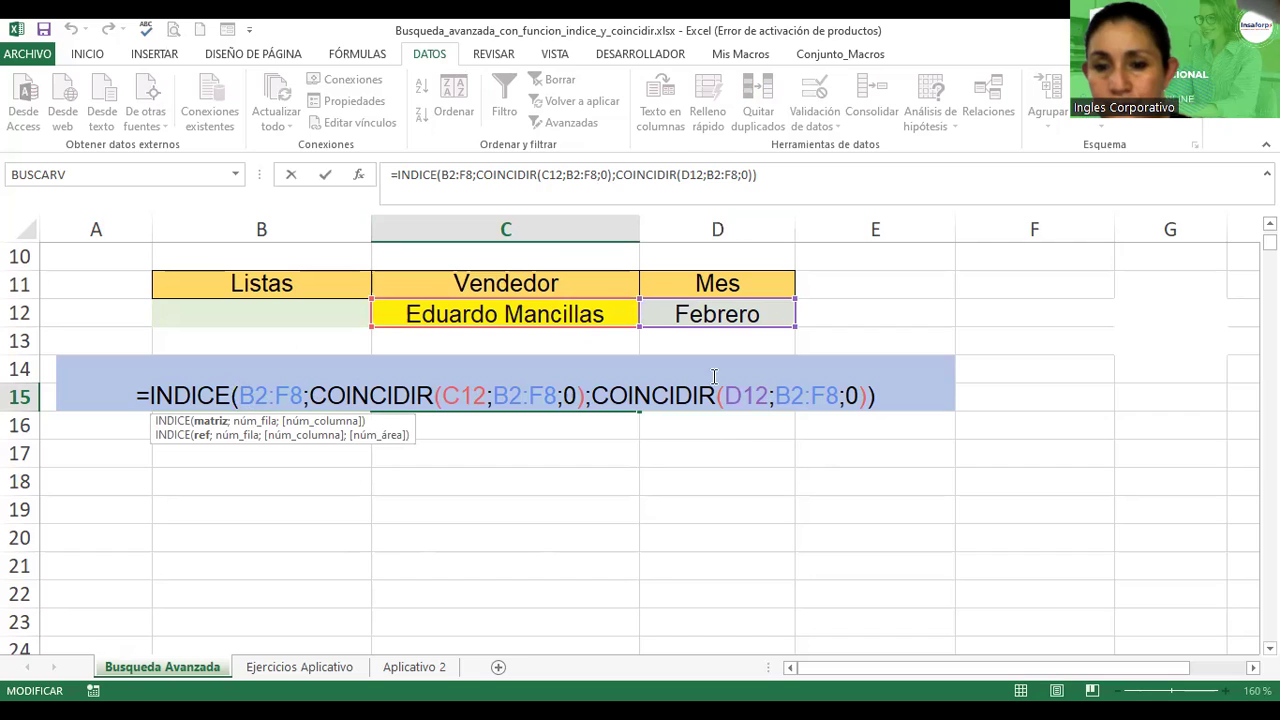
key(Right)
key(Right)
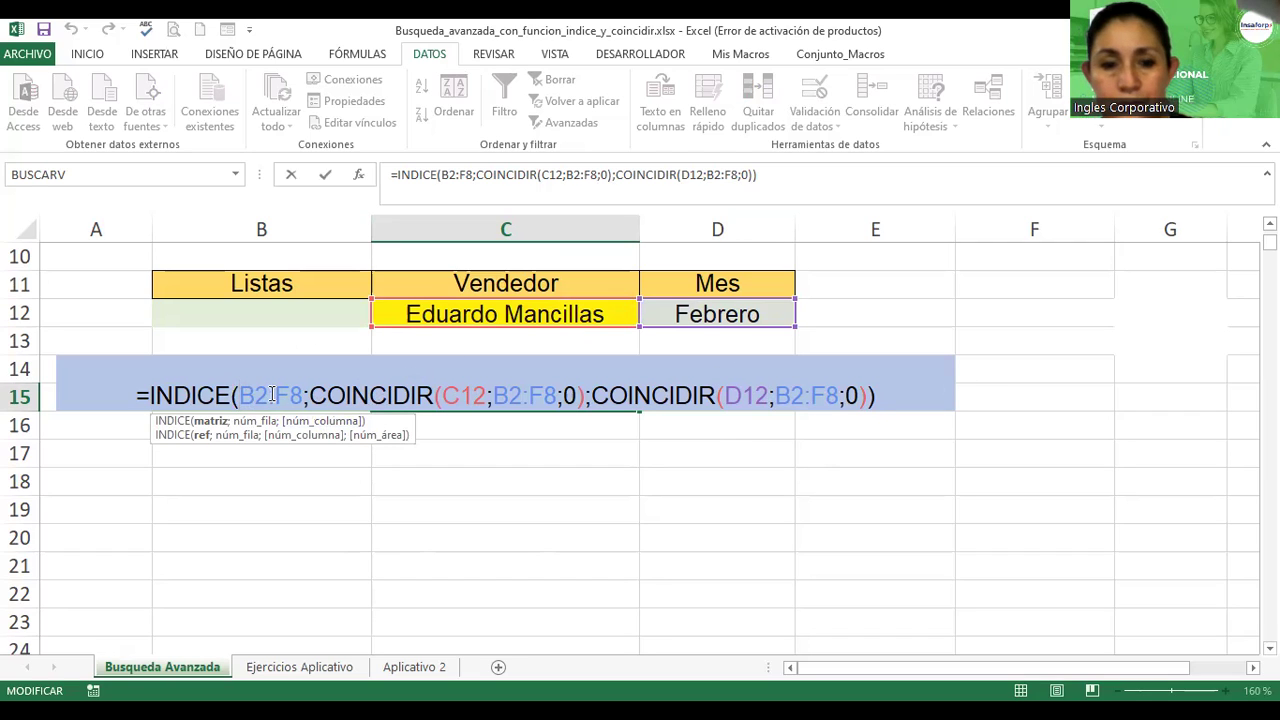
key(Right)
key(Right)
key(Right)
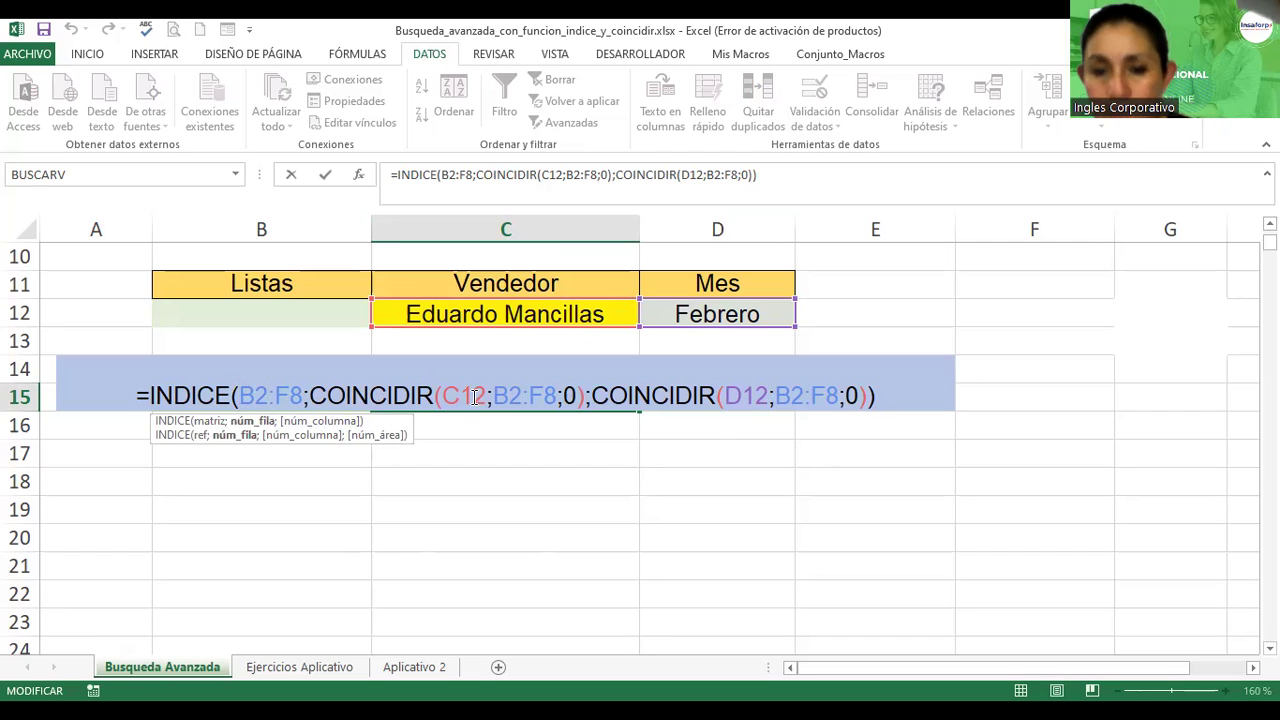
key(Right)
key(Right)
key(Right)
click(634, 396)
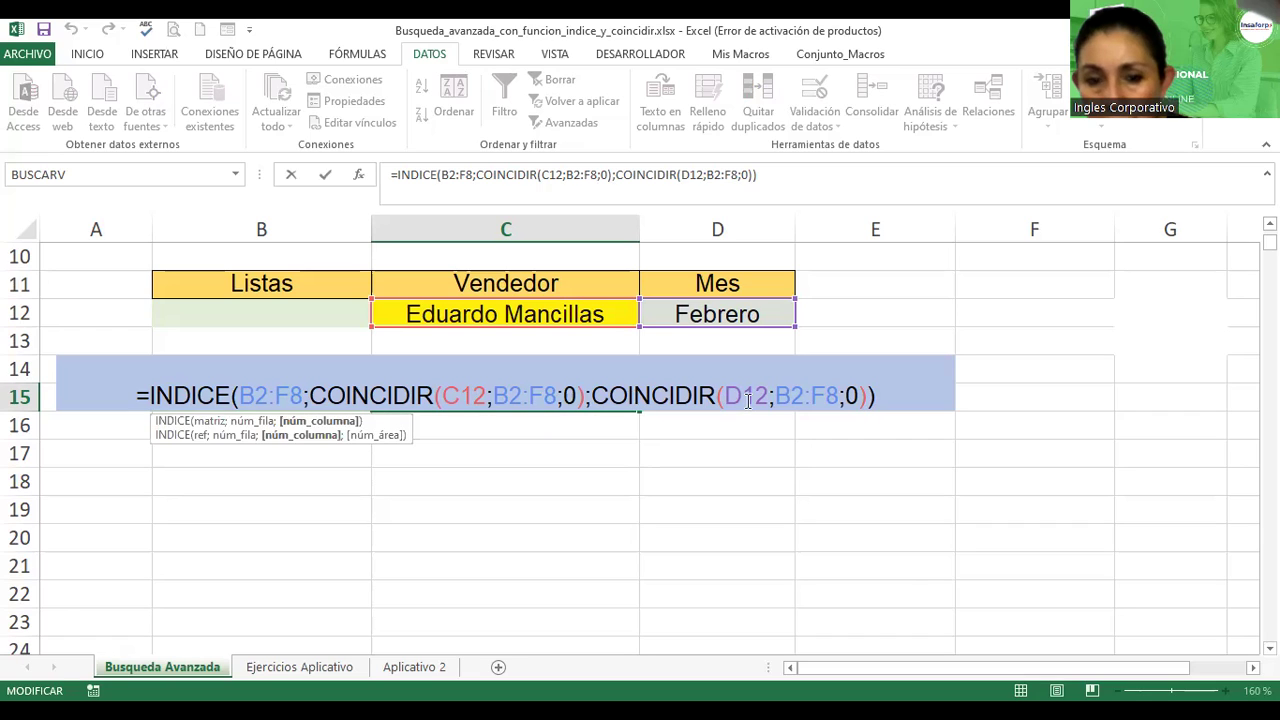
click(748, 400)
key(Right)
key(Right)
key(Right)
key(Right)
key(Right)
key(Right)
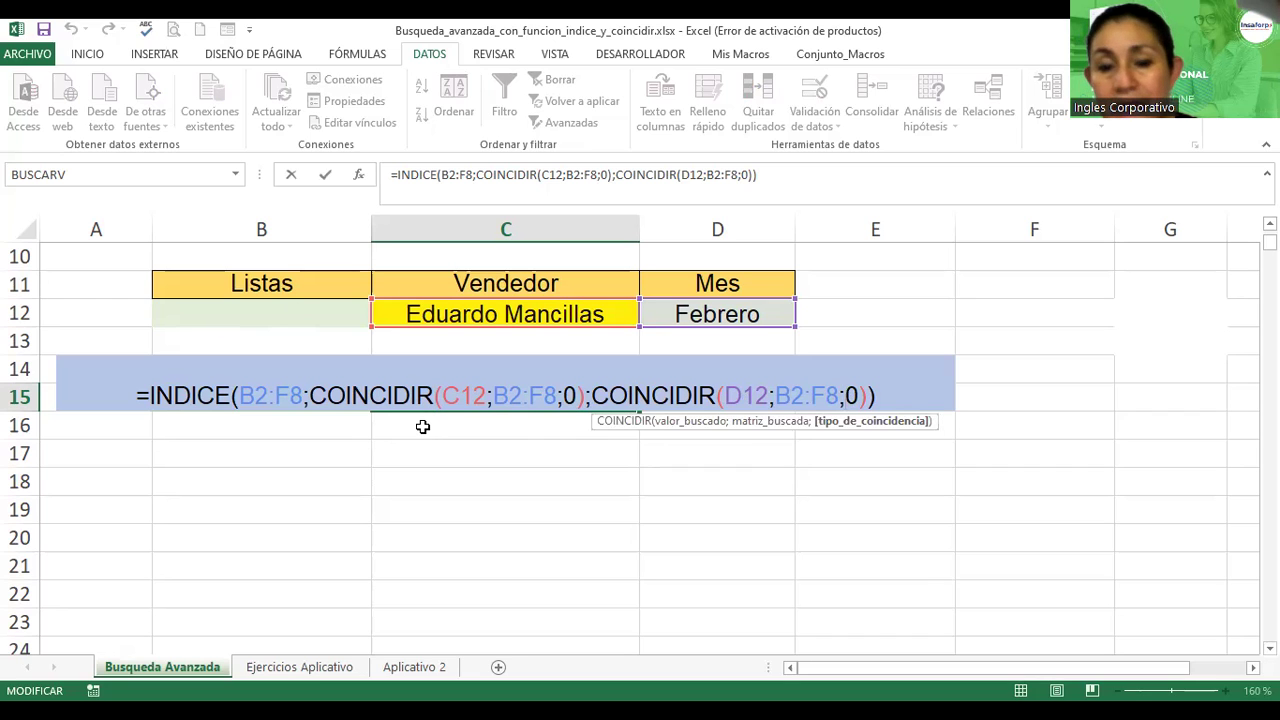
key(Return)
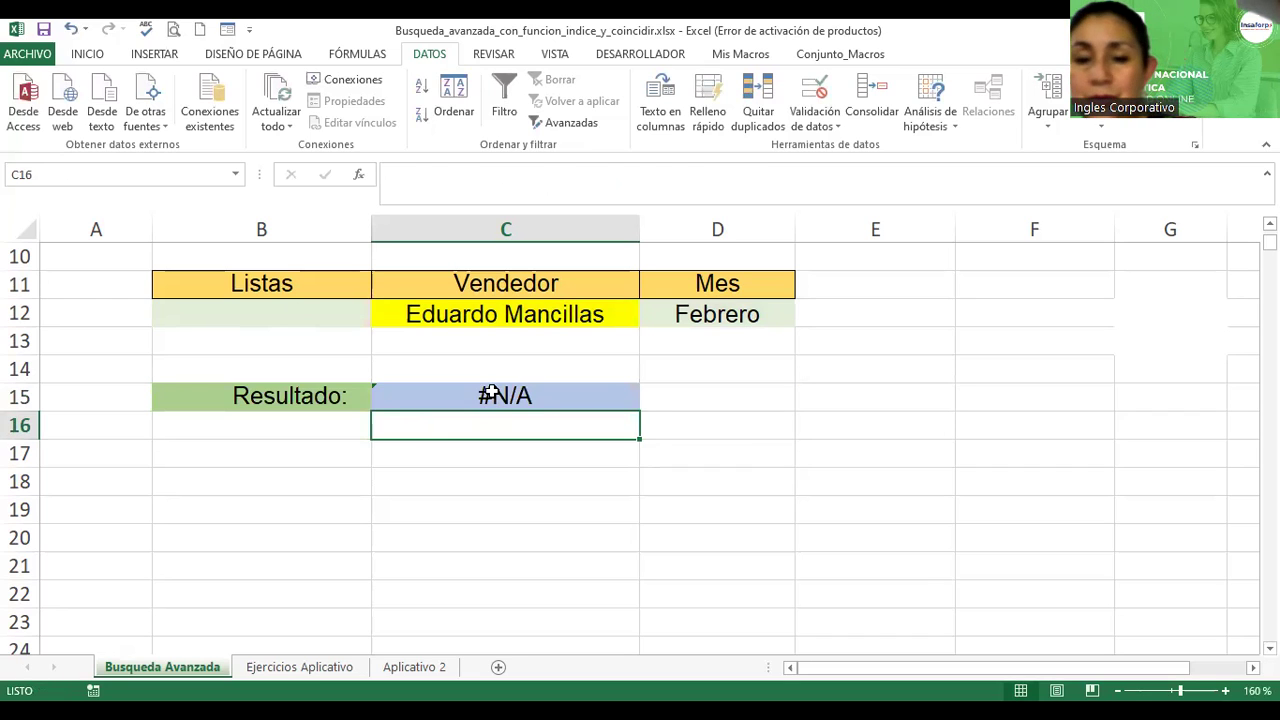
click(488, 396)
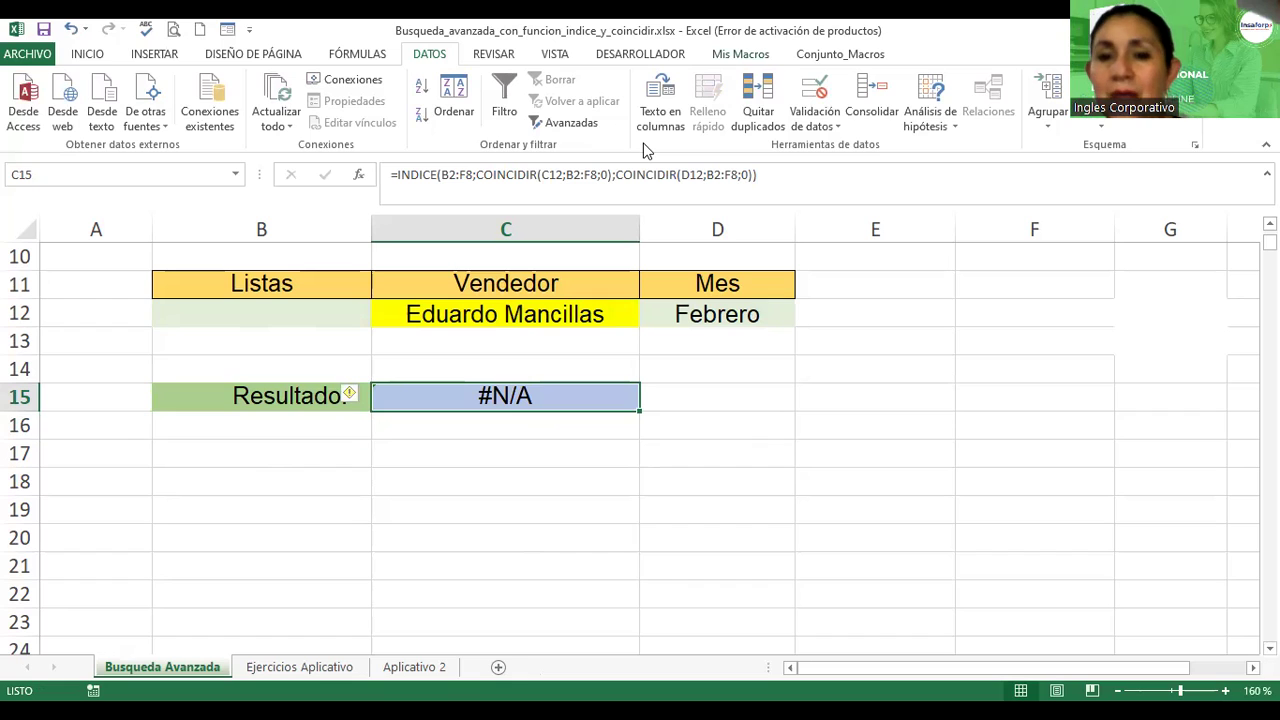
double_click(567, 399)
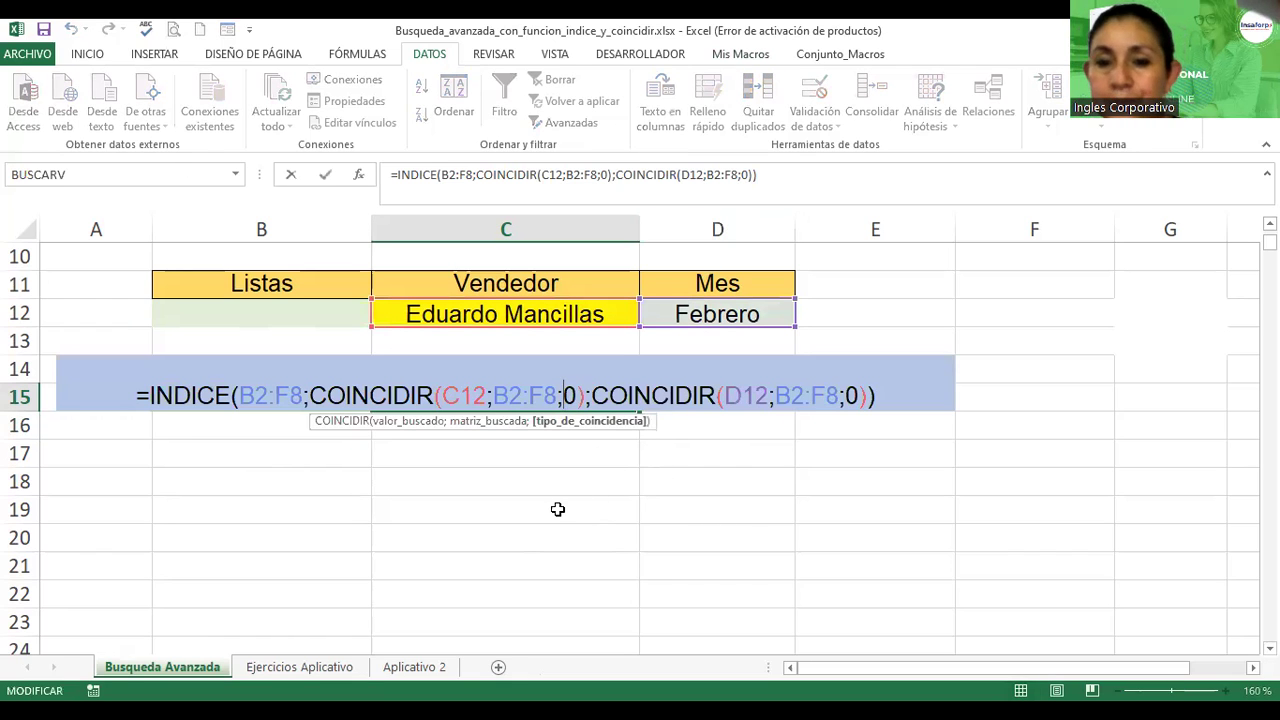
key(Return)
click(436, 397)
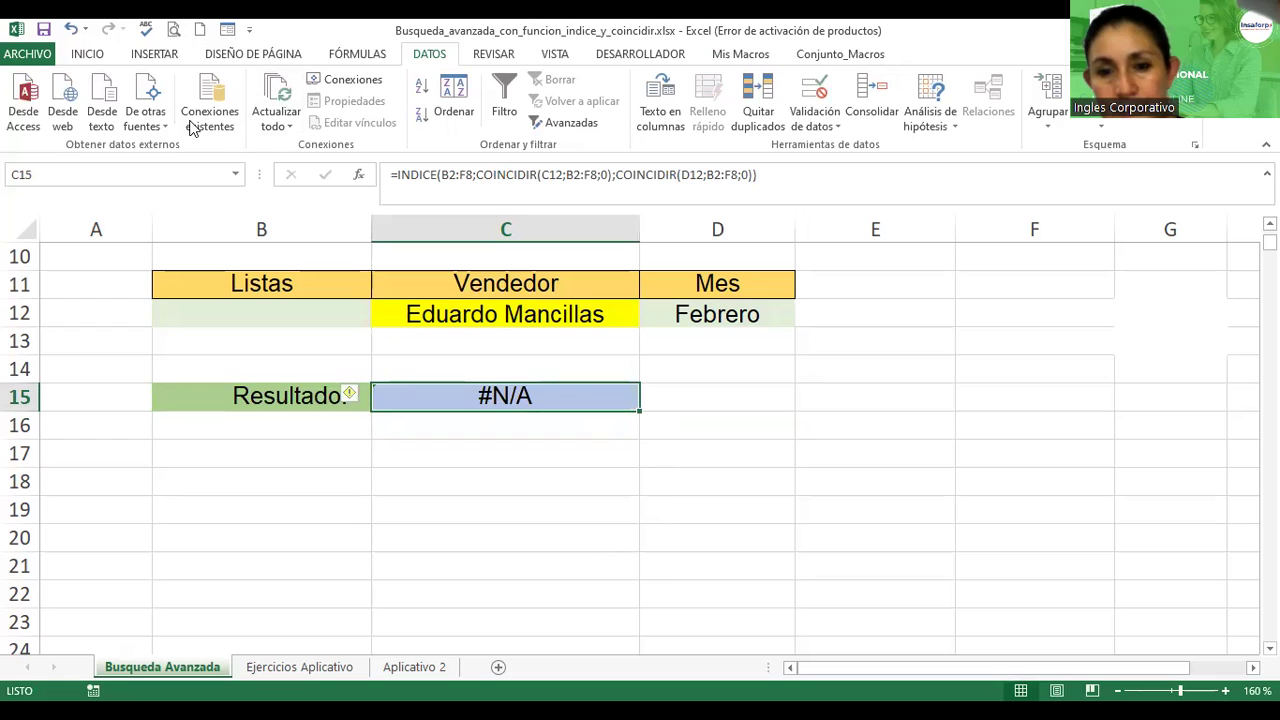
- Change the first COINCIDIR range in C15 from B2:F8 to B2:B8 and commit the formula
double_click(522, 396)
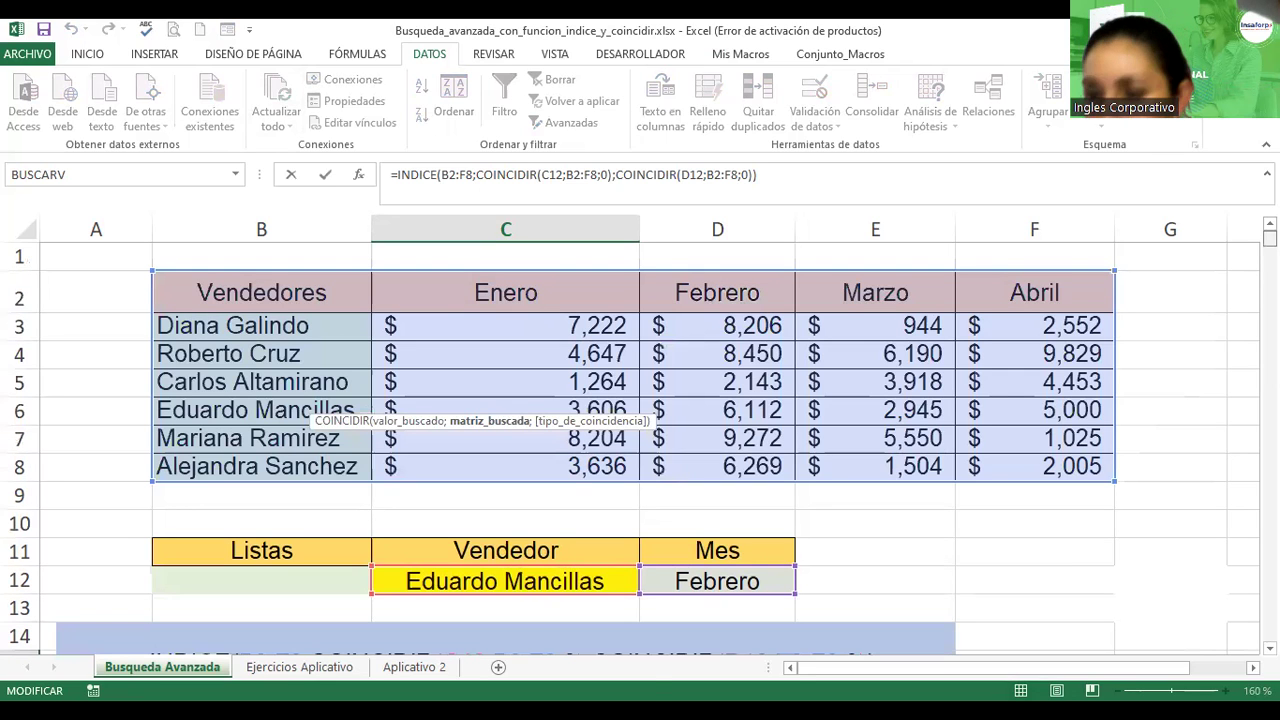
scroll(640, 400, down, 2)
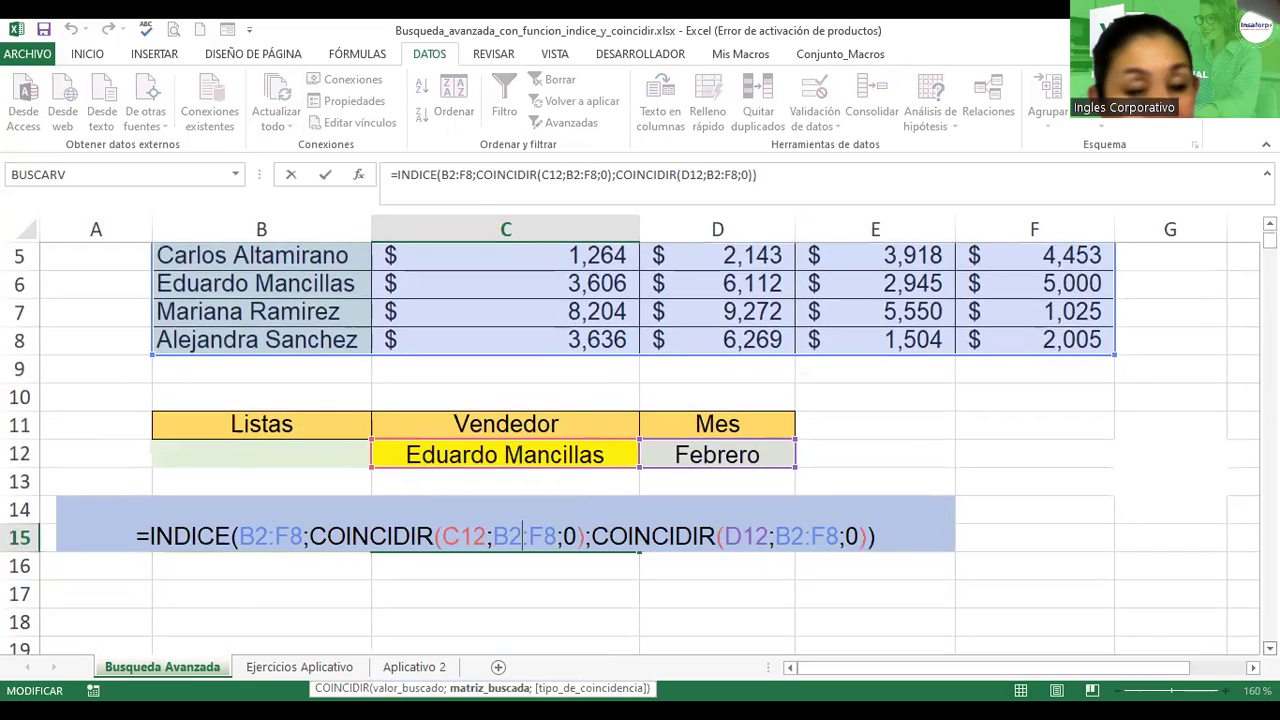
scroll(1052, 650, down, 1)
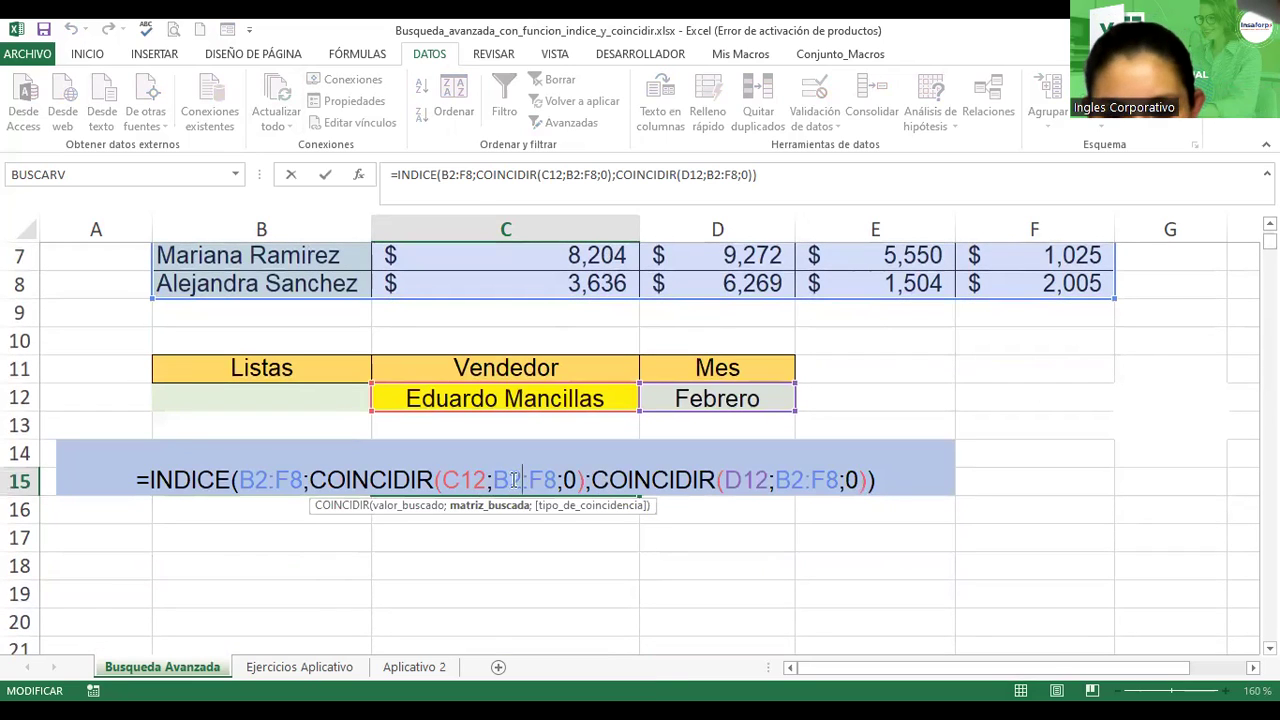
double_click(545, 478)
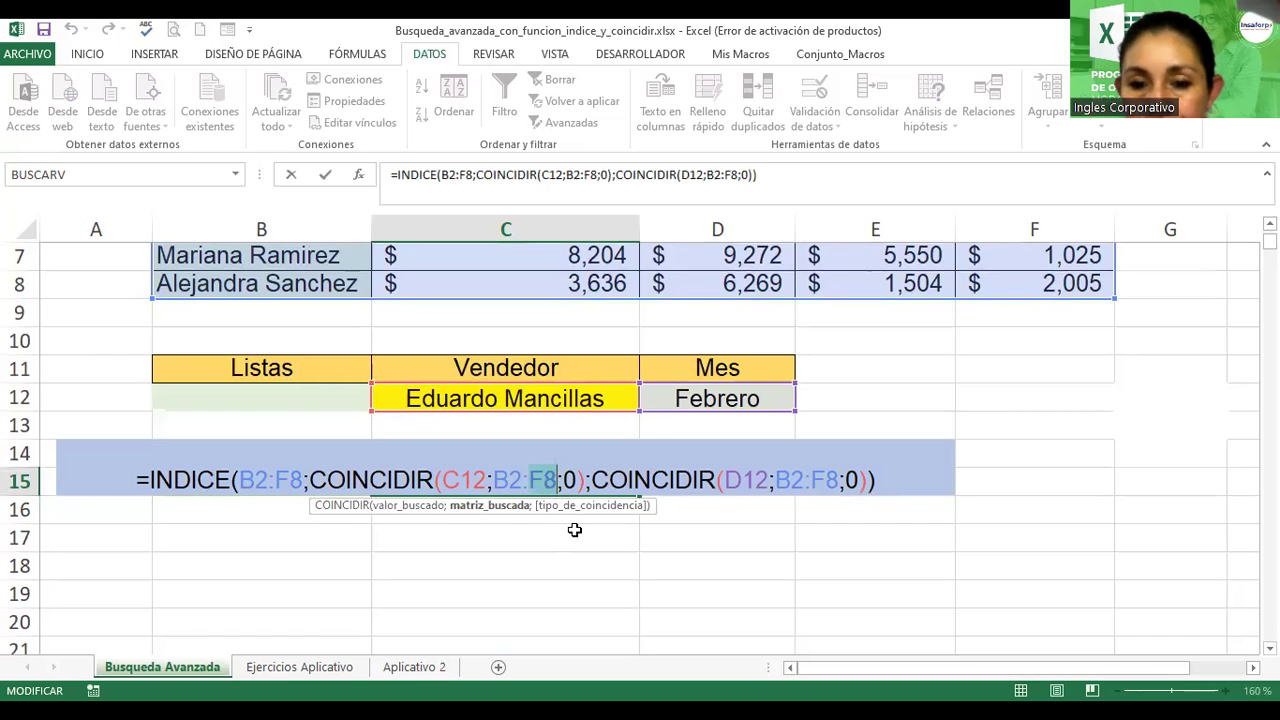
key(BackSpace)
key(BackSpace)
key(BackSpace)
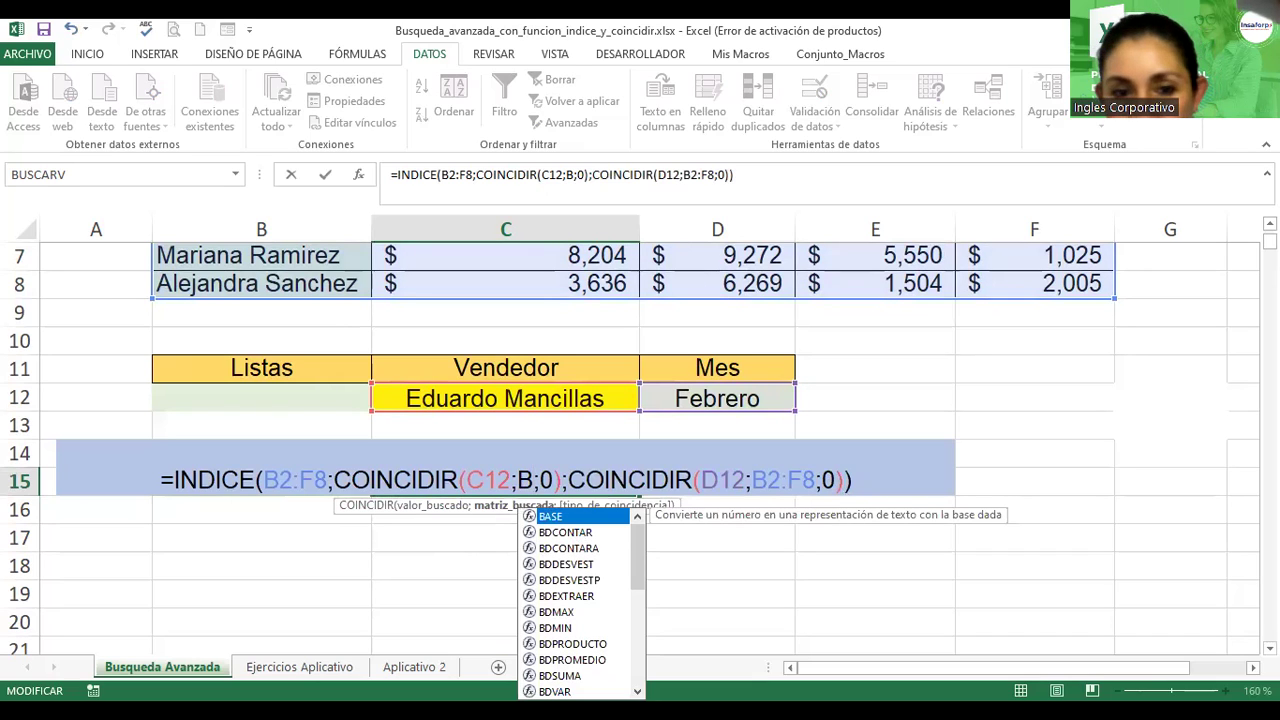
scroll(257, 290, up, 2)
click(258, 292)
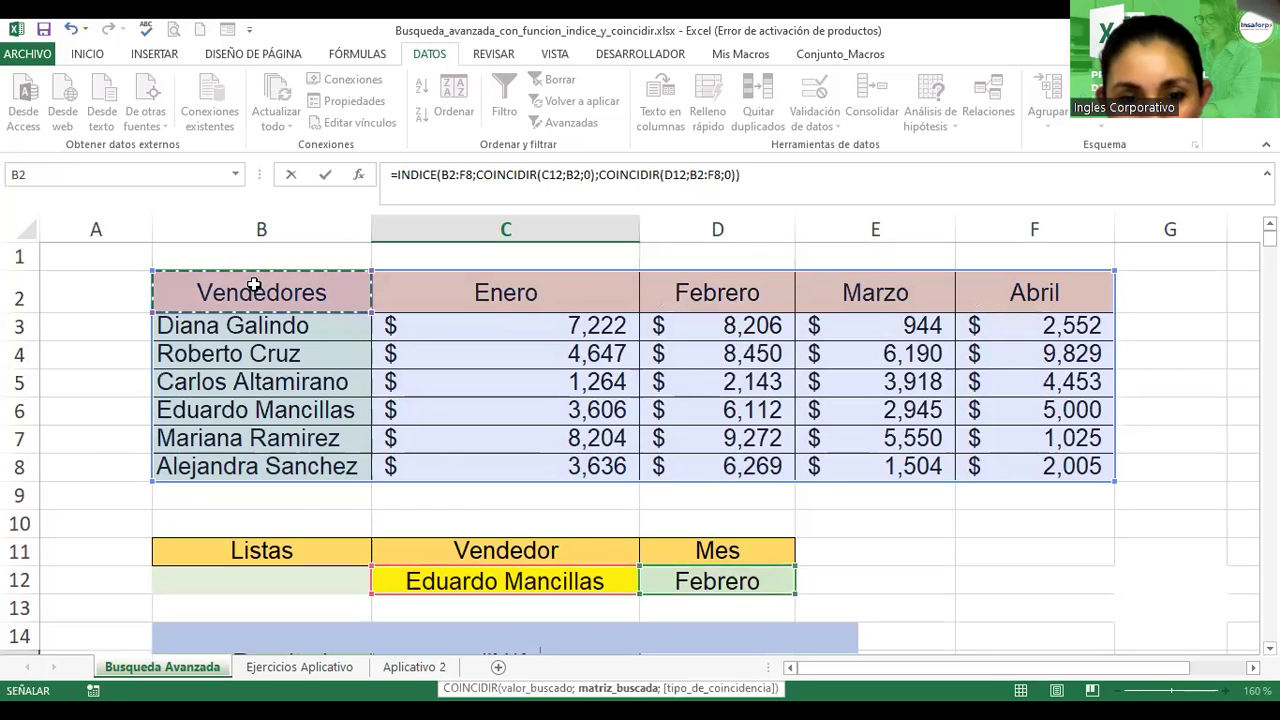
shift+click(258, 466)
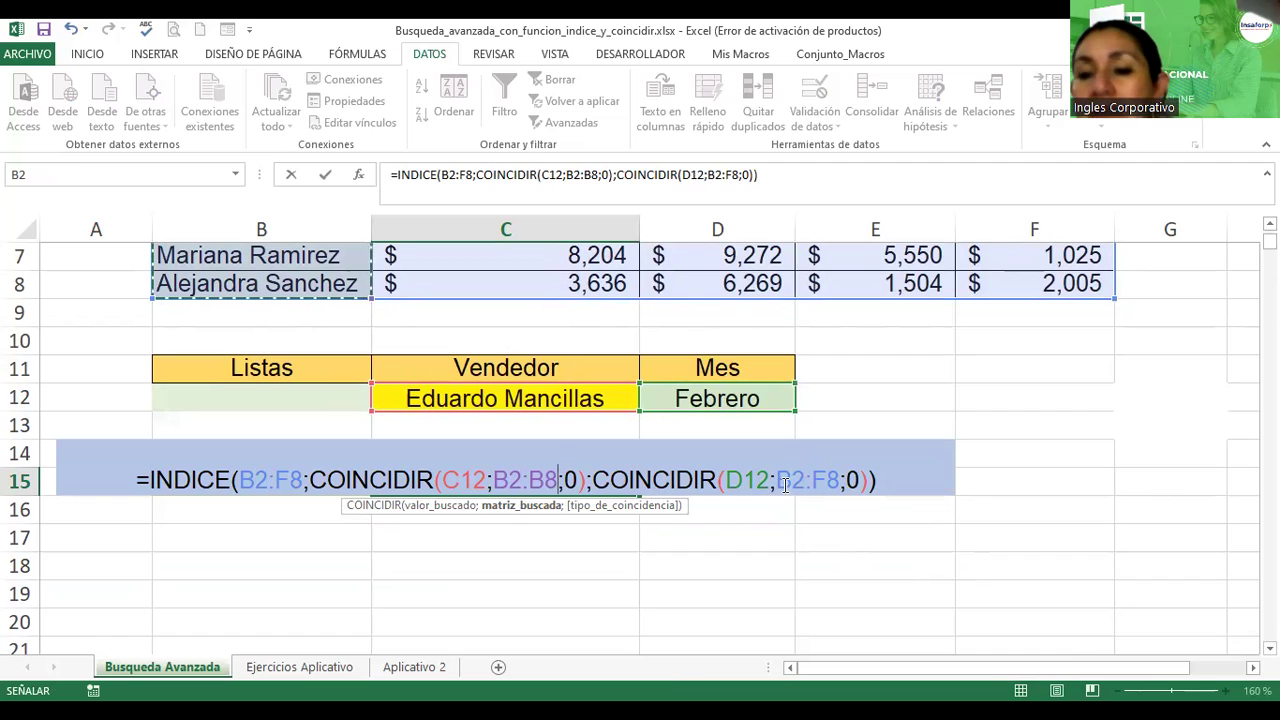
click(843, 471)
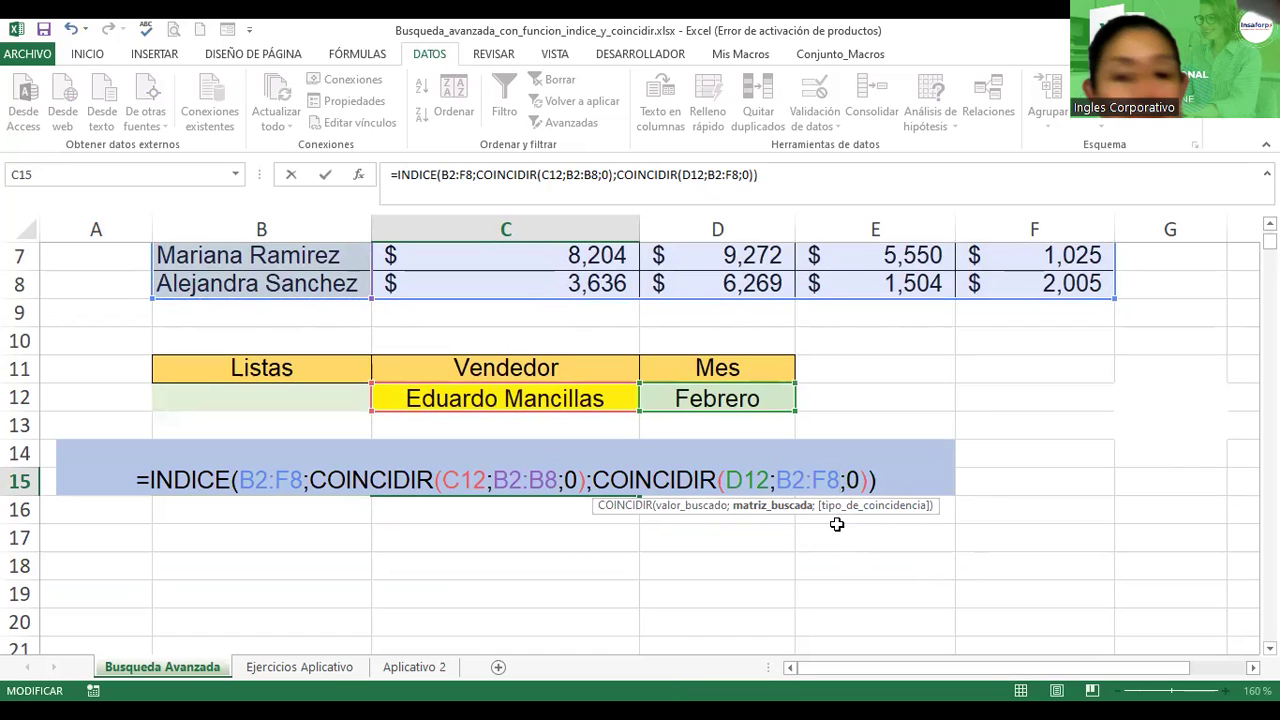
key(Return)
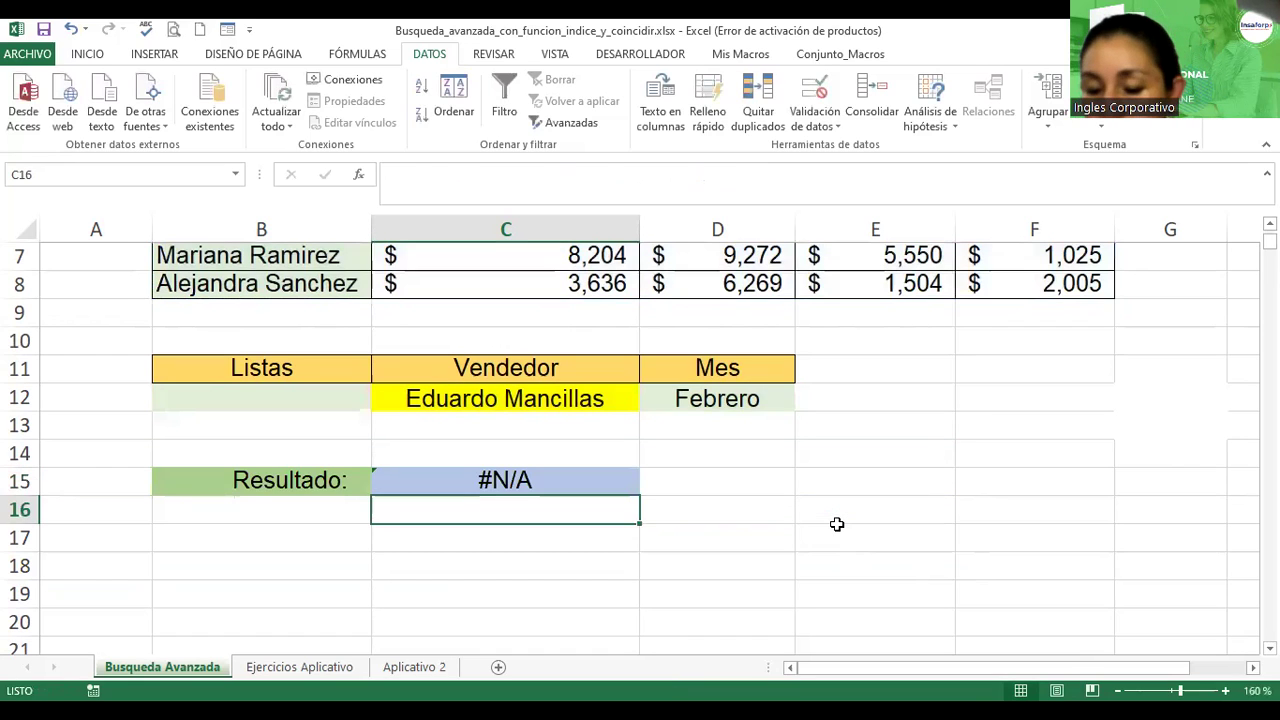
- Replace the month COINCIDIR range B2:F8 in C15 with the month headers C2:F2
key(Up)
key(F2)
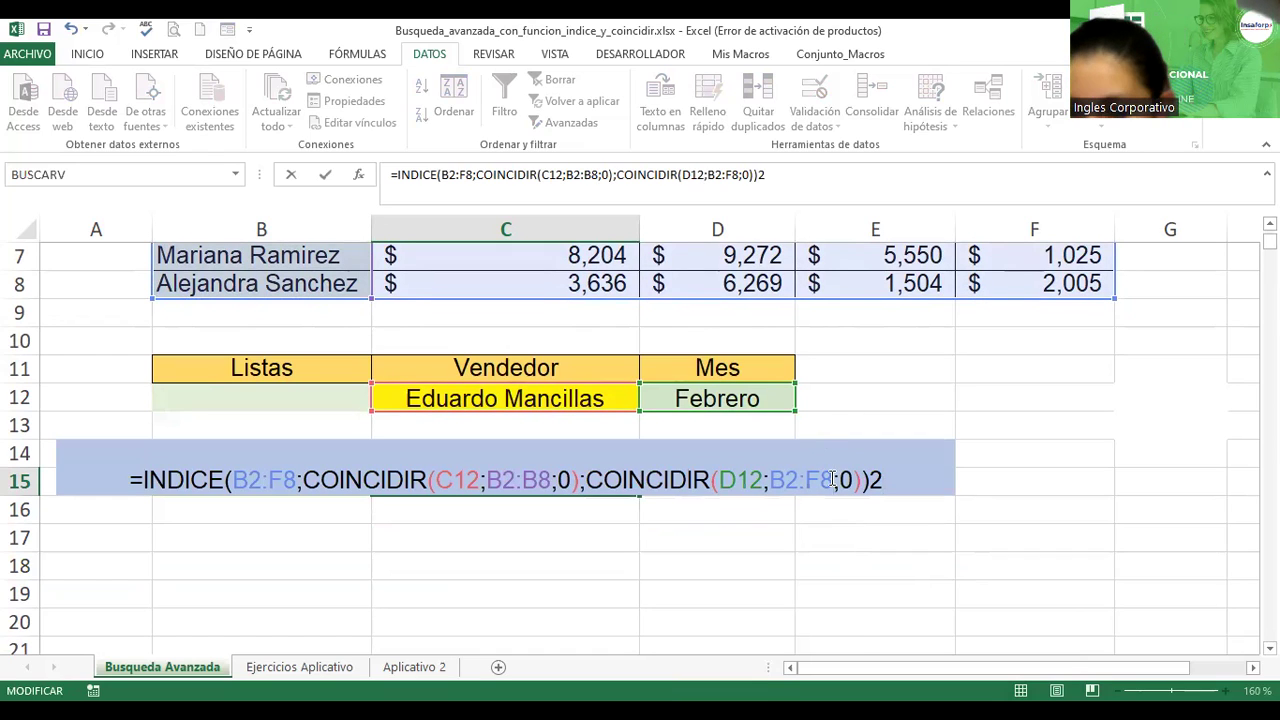
click(833, 480)
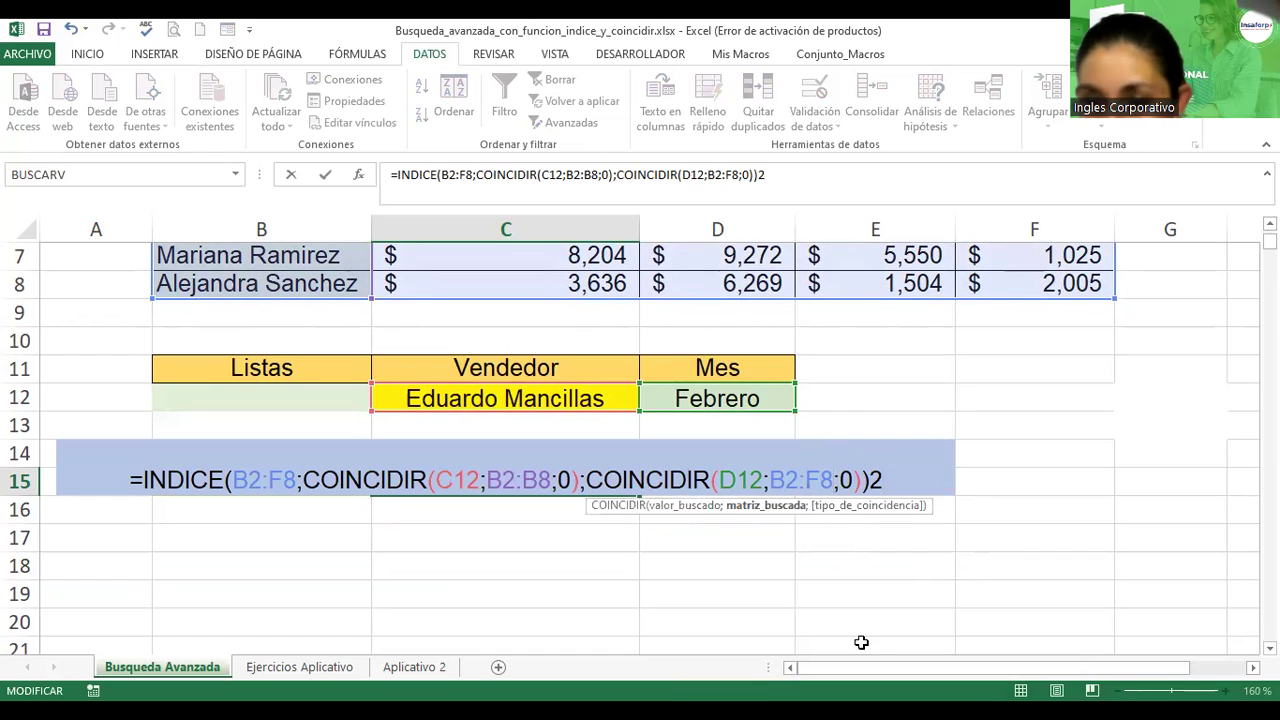
key(BackSpace)
key(BackSpace)
key(BackSpace)
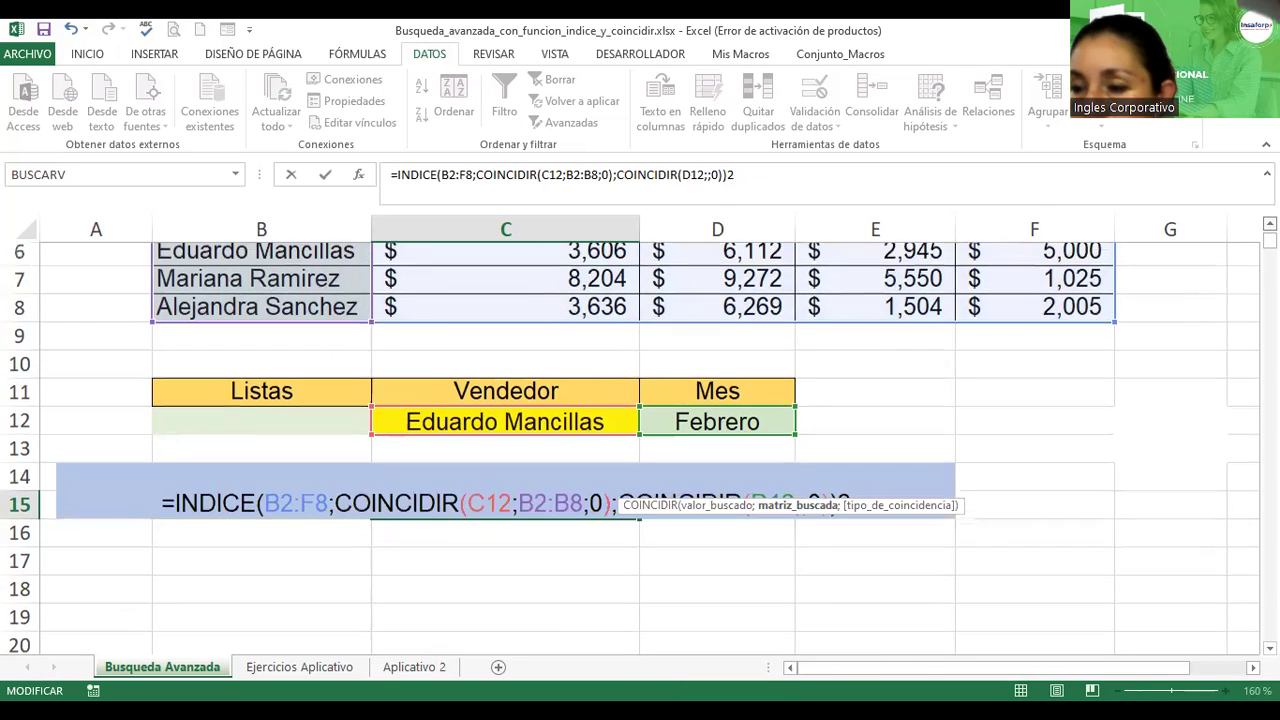
scroll(640, 440, up, 2)
scroll(551, 291, up, 1)
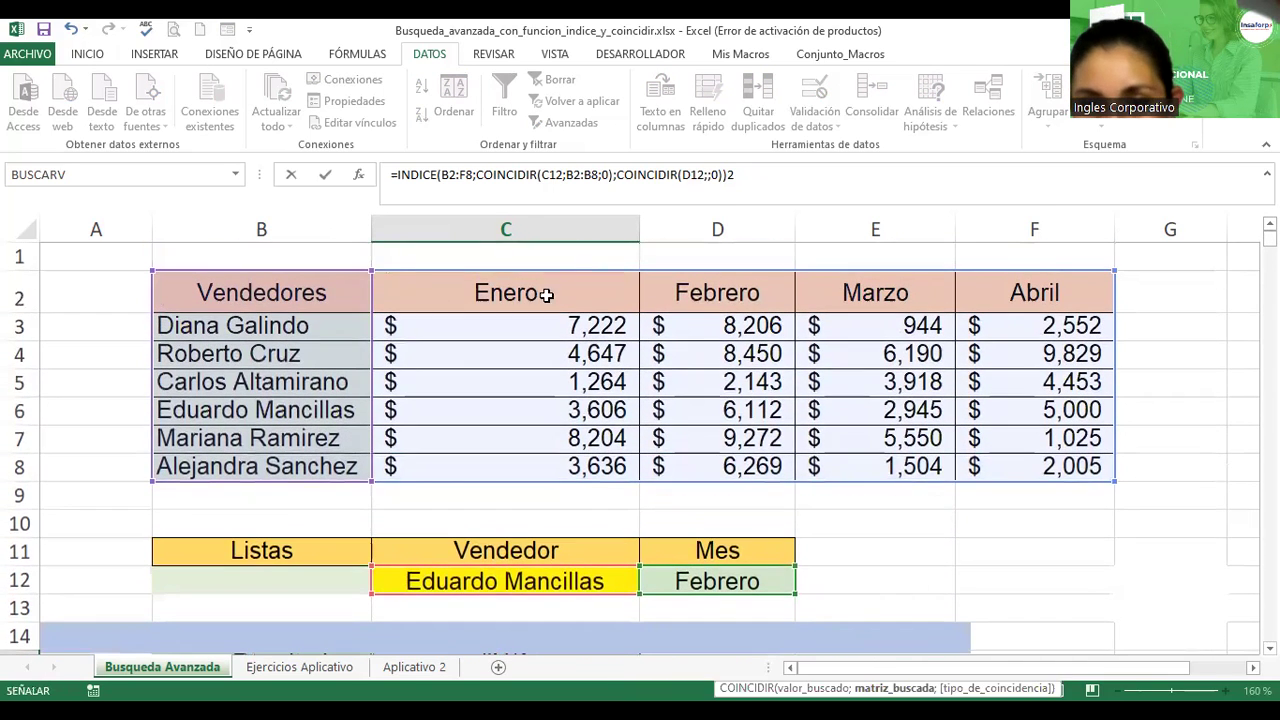
click(551, 291)
drag(964, 297, 1024, 292)
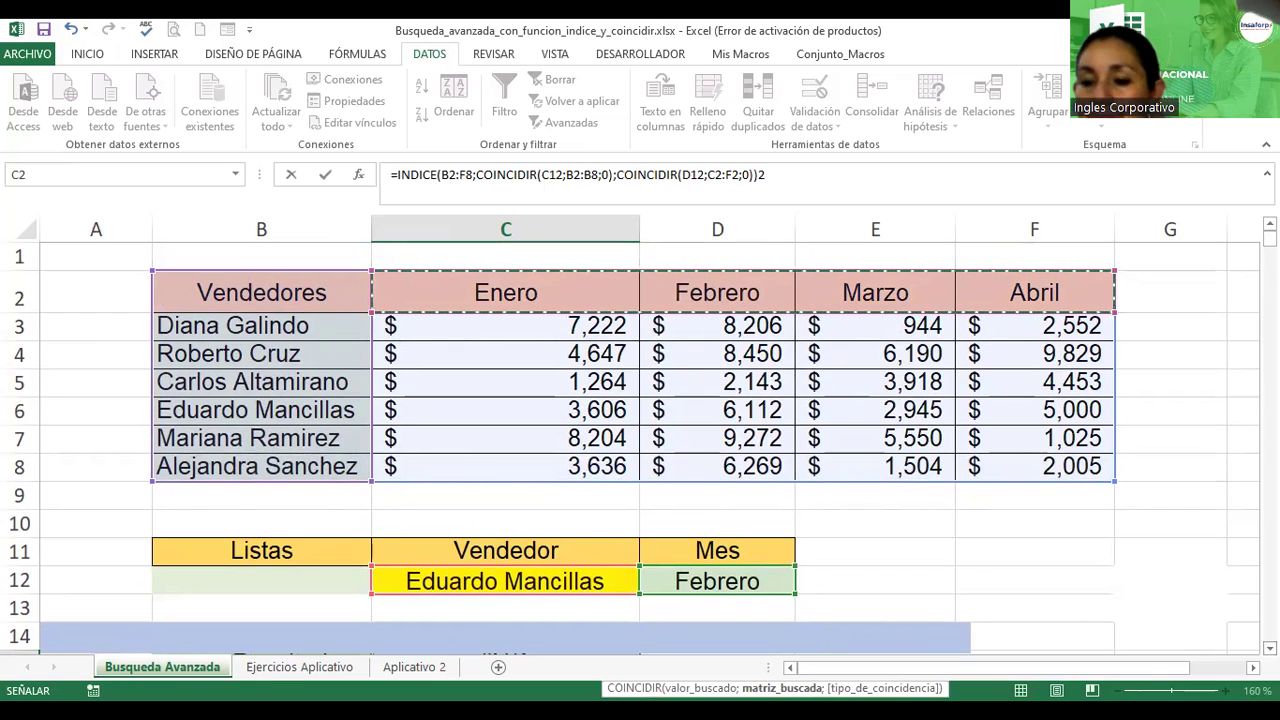
- Check the INDICE and B2:B8 vendor ranges, then commit and accept Excel's suggested correction
scroll(650, 450, down, 2)
scroll(640, 420, down, 1)
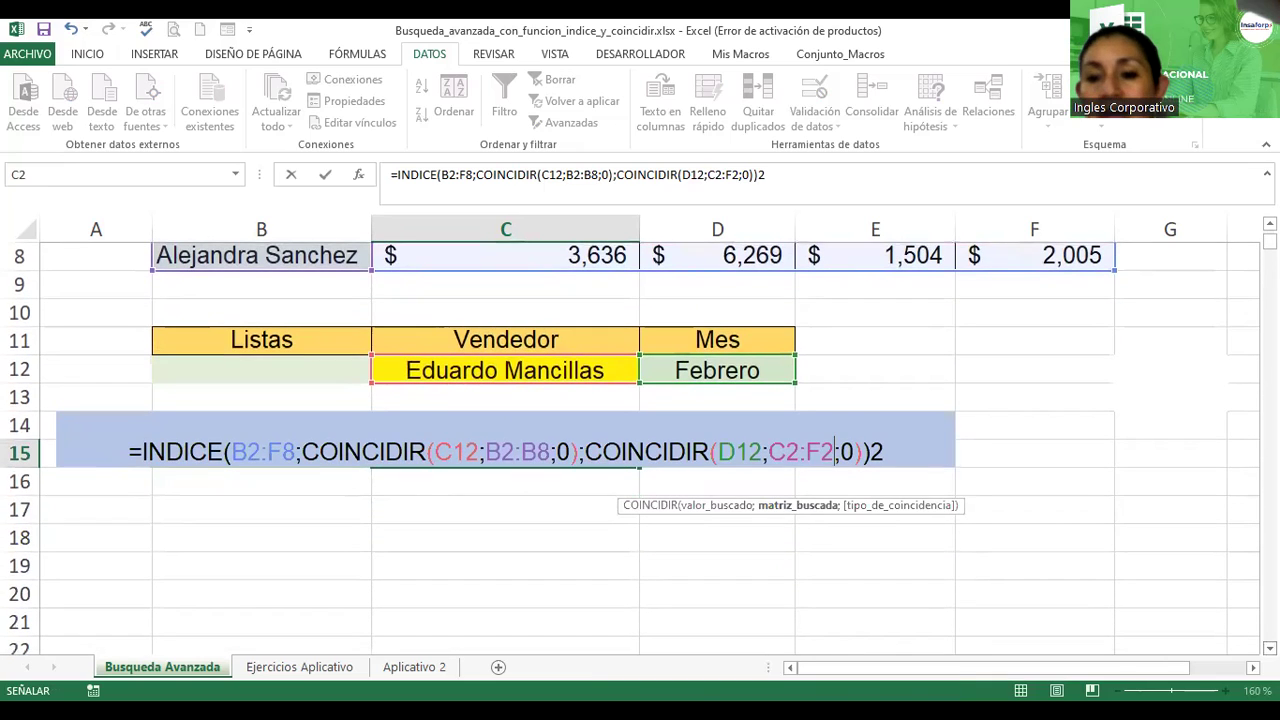
click(249, 451)
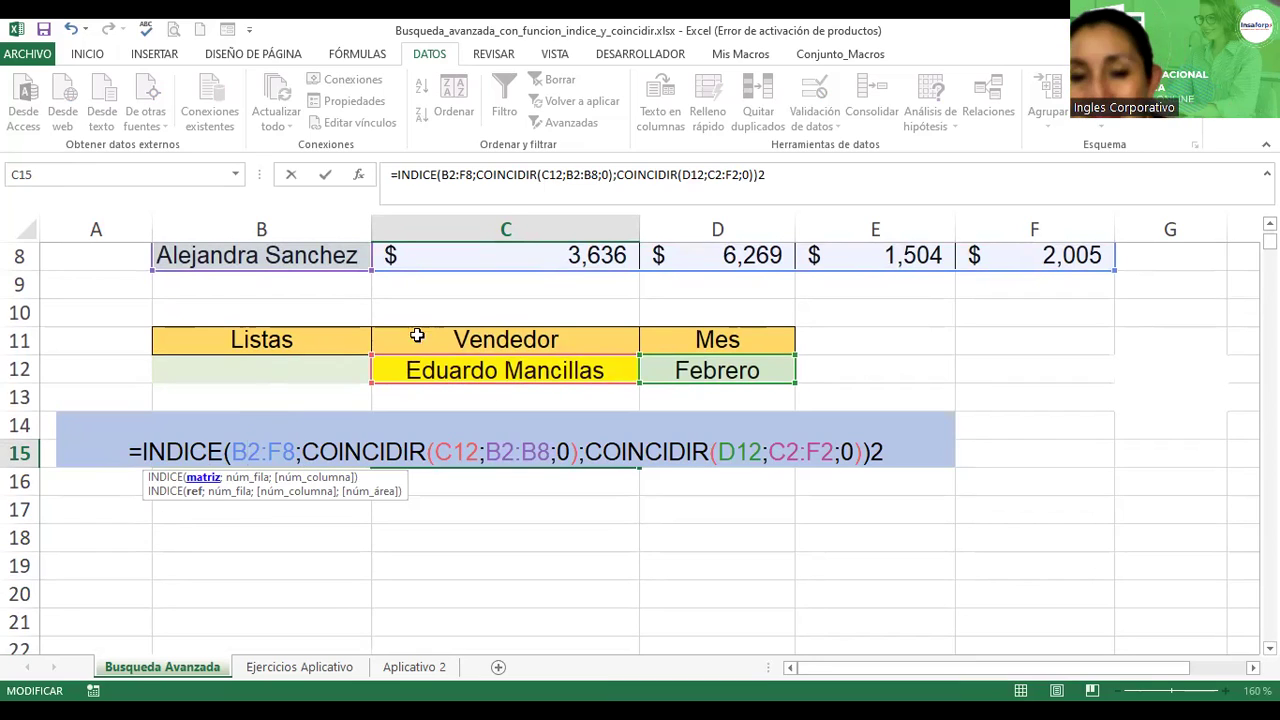
click(499, 452)
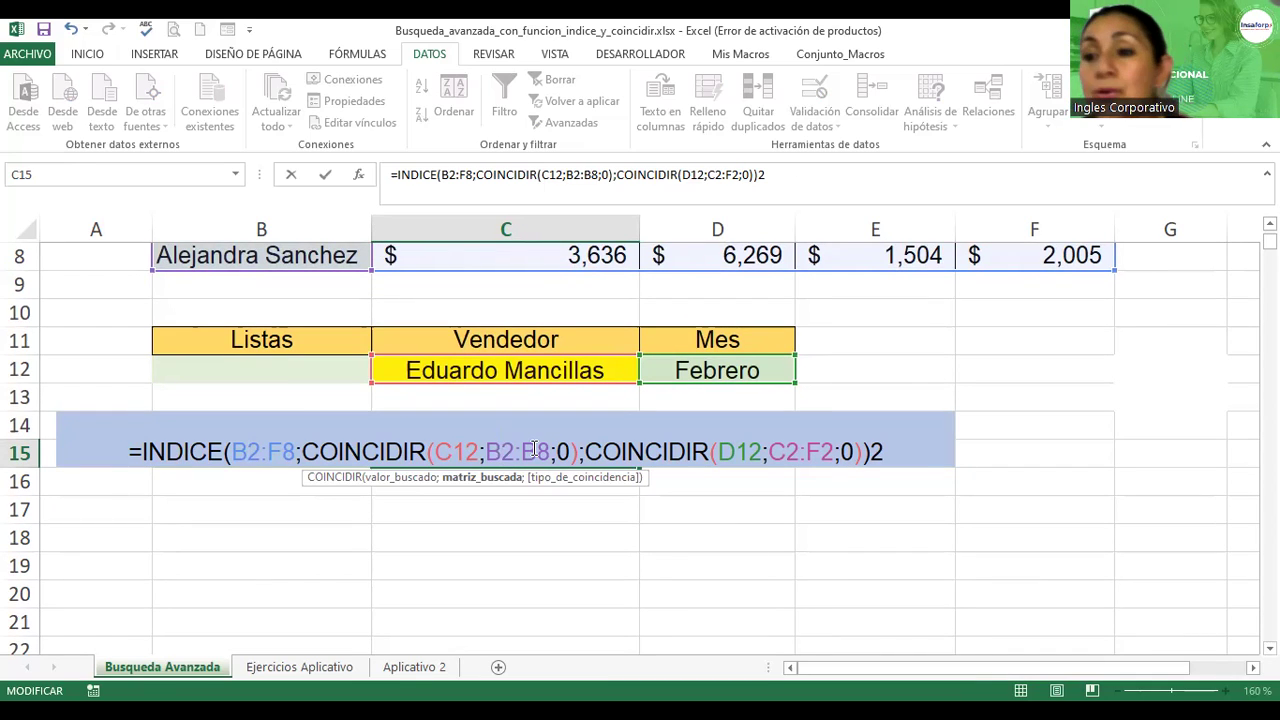
scroll(1243, 210, up, 2)
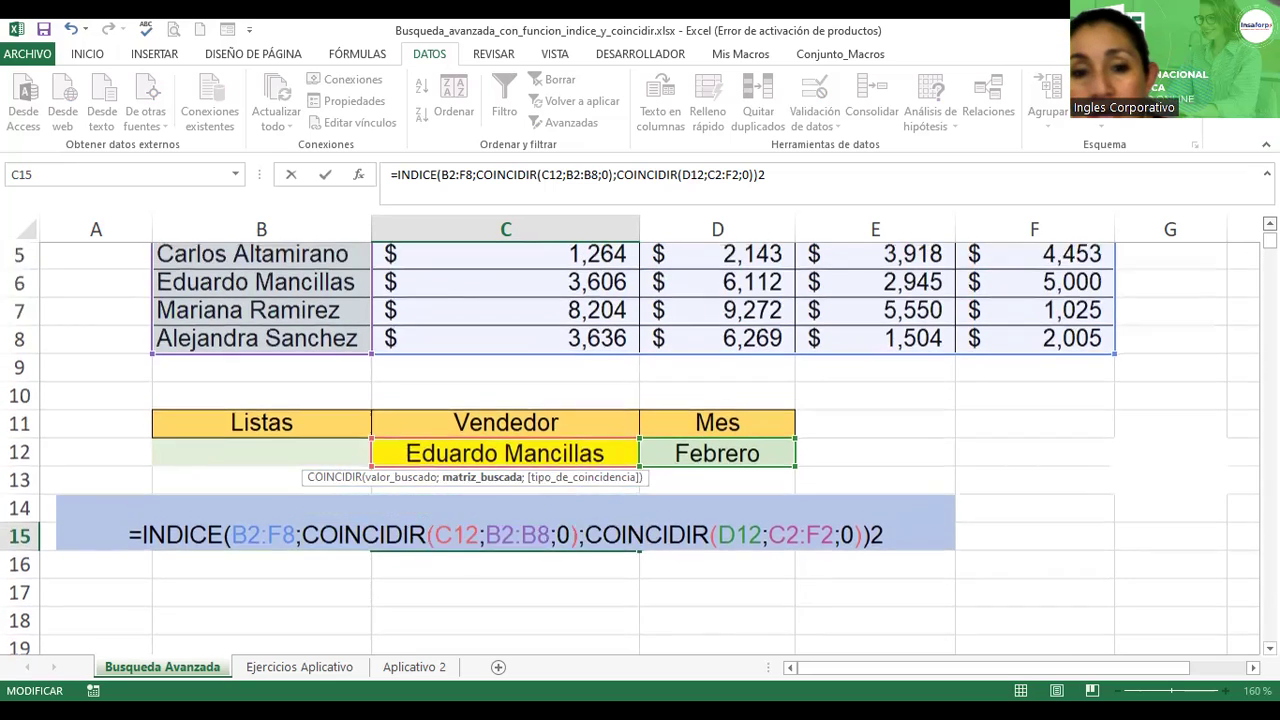
scroll(640, 448, up, 1)
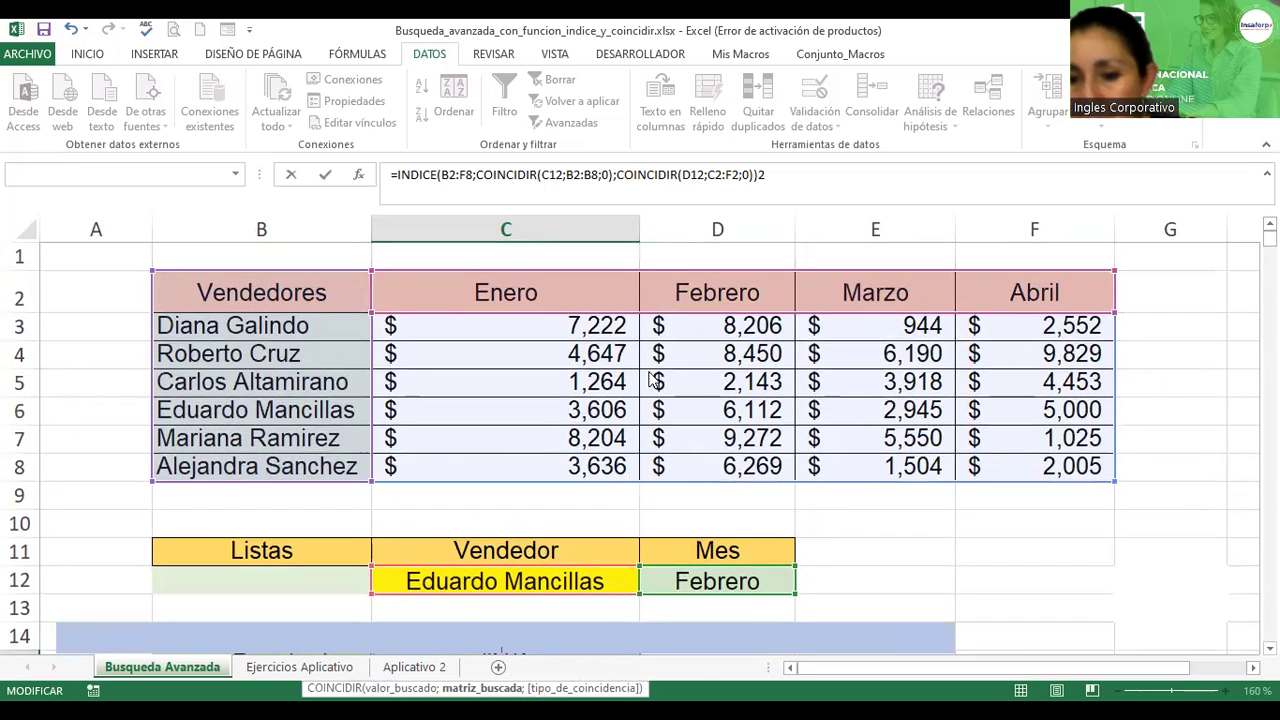
key(Return)
click(613, 441)
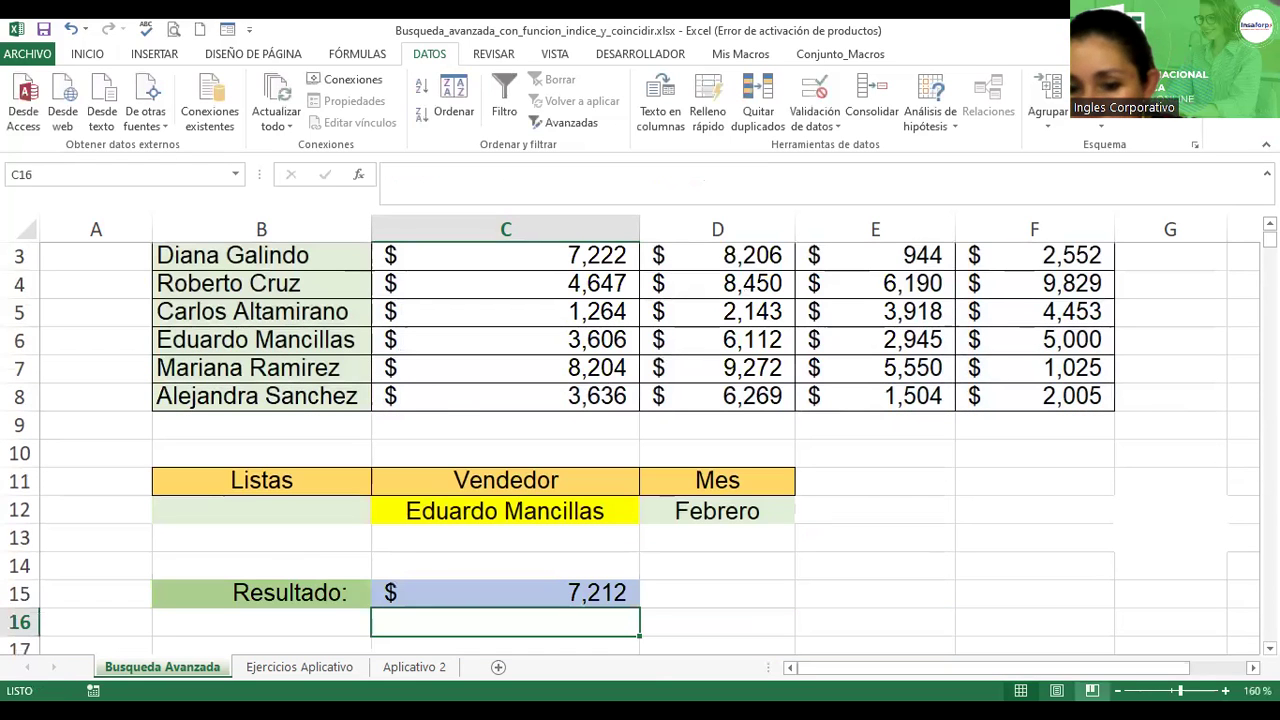
click(1117, 690)
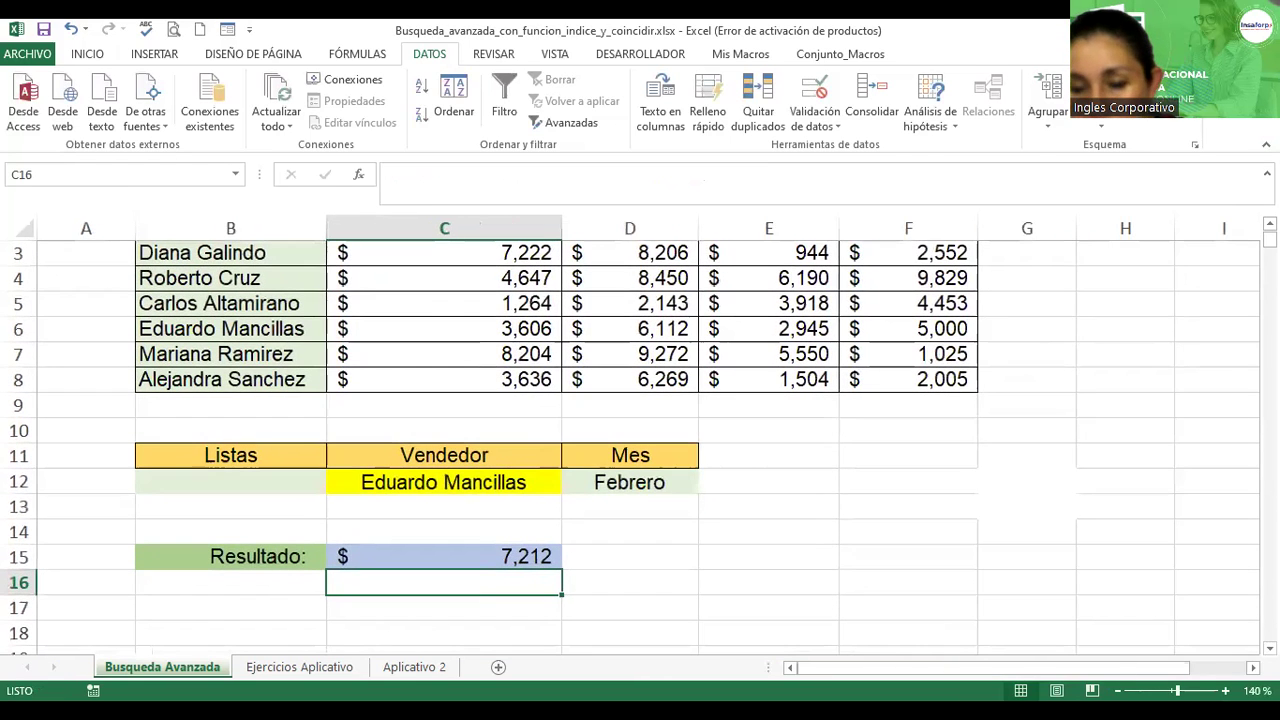
- Reselect the vendor names B2:B8 as the first COINCIDIR range in C15
scroll(498, 620, up, 1)
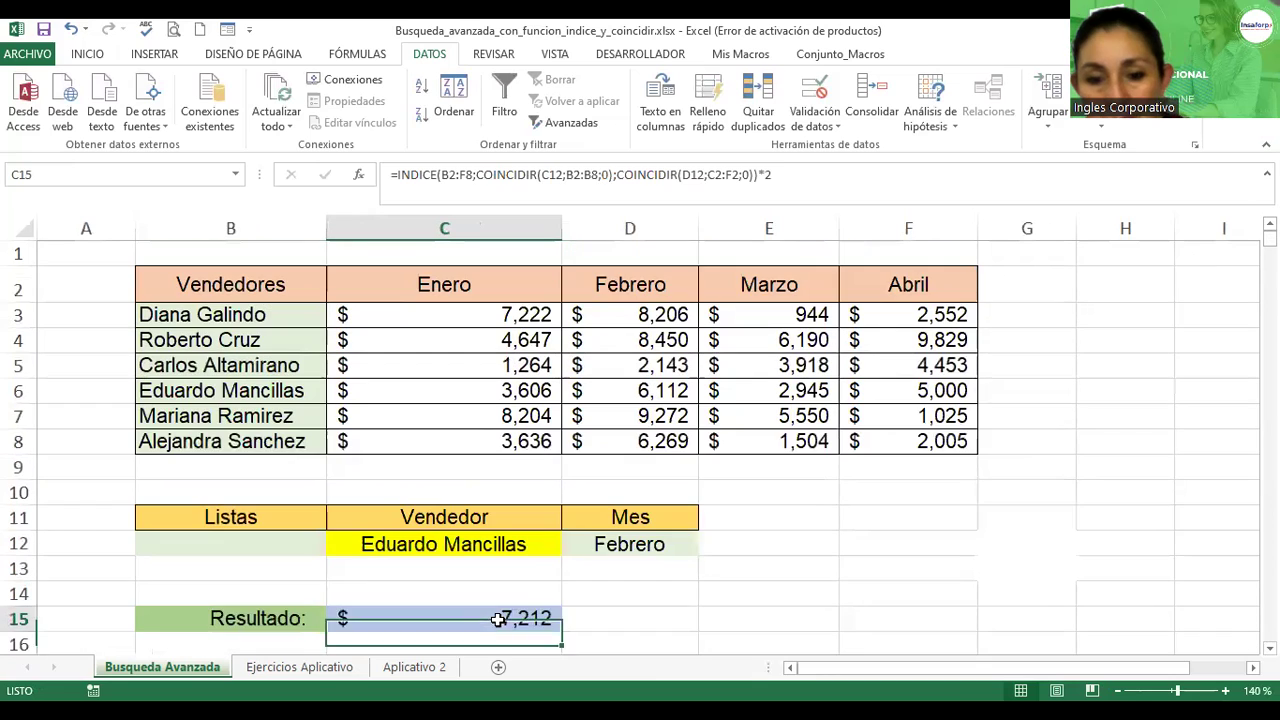
double_click(497, 617)
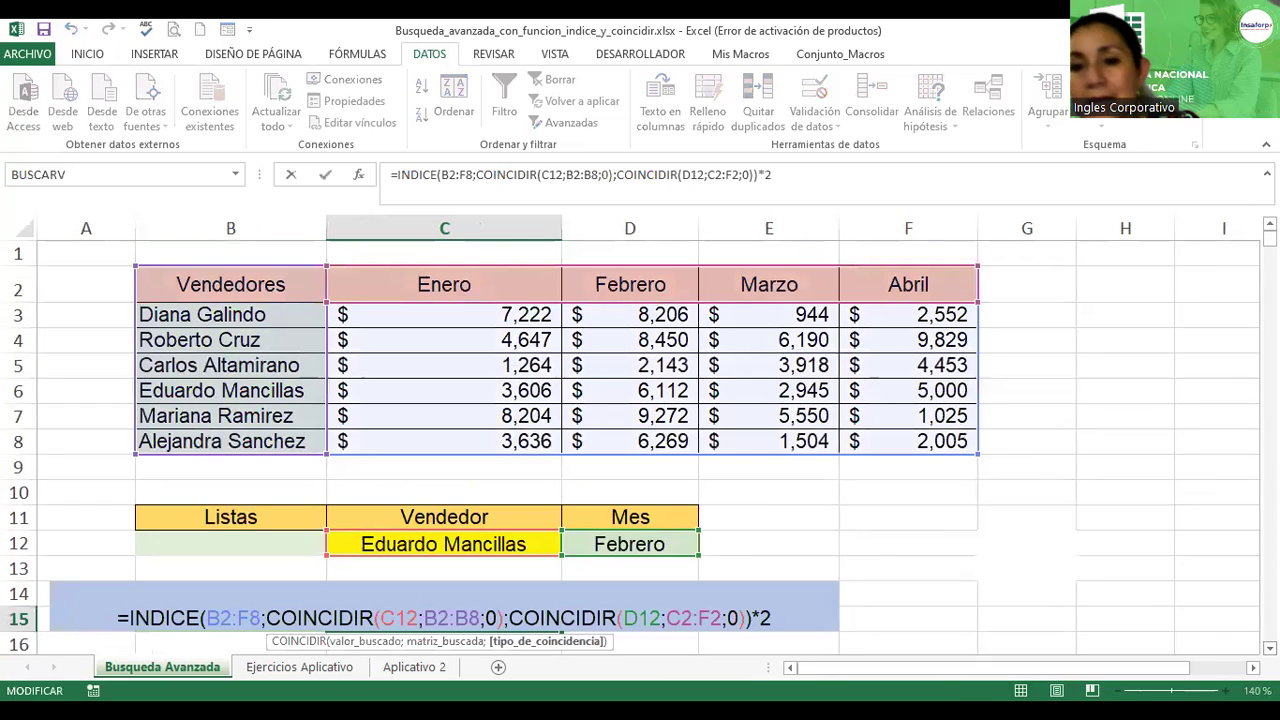
scroll(431, 580, down, 1)
drag(424, 590, 479, 591)
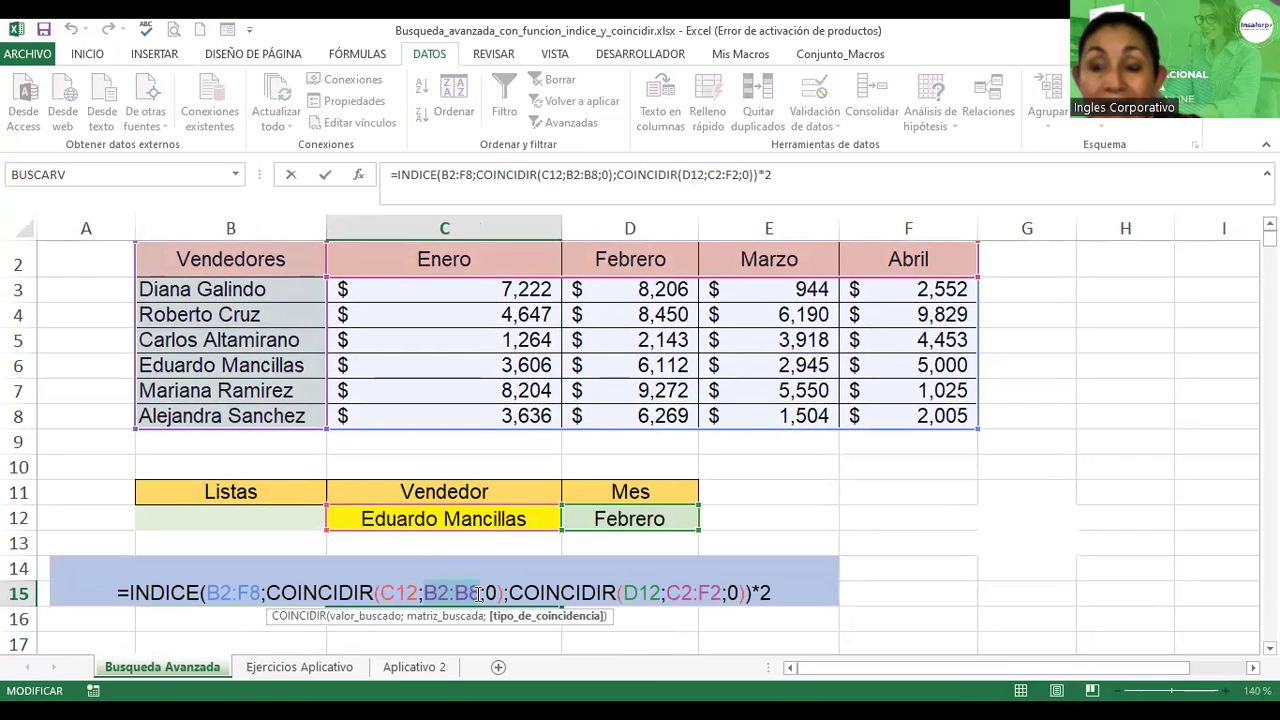
drag(478, 594, 474, 592)
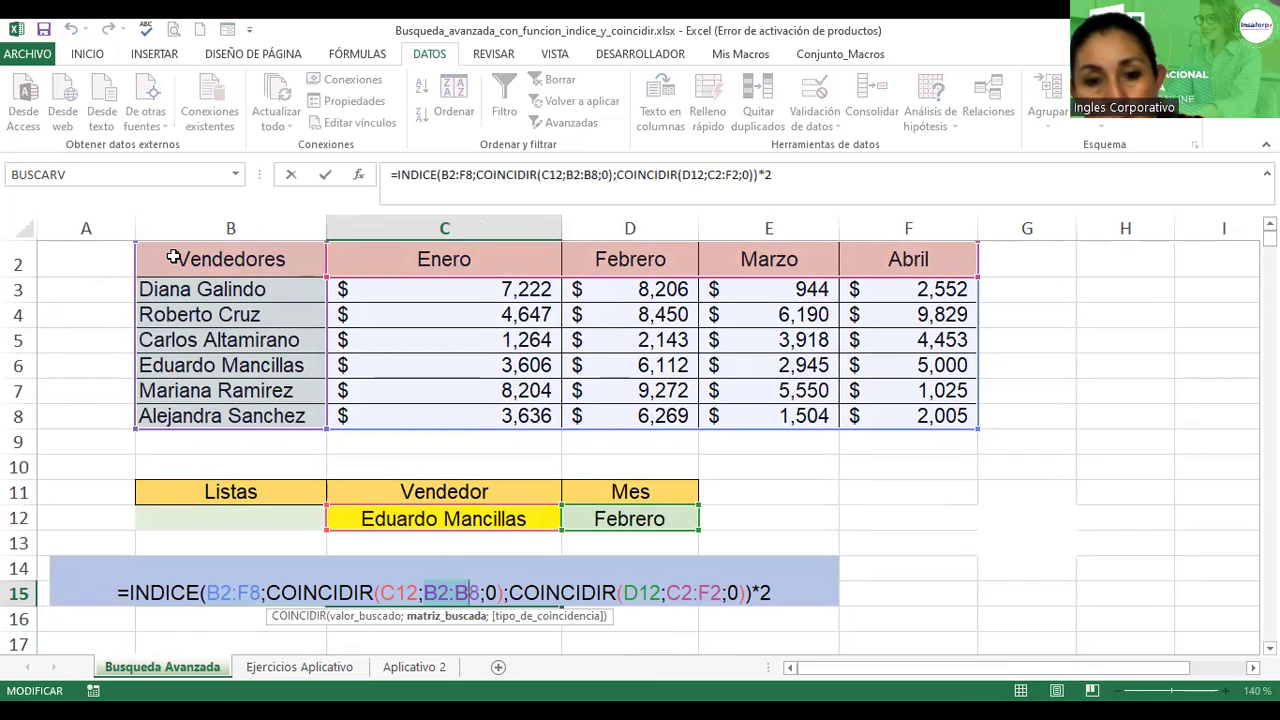
click(173, 258)
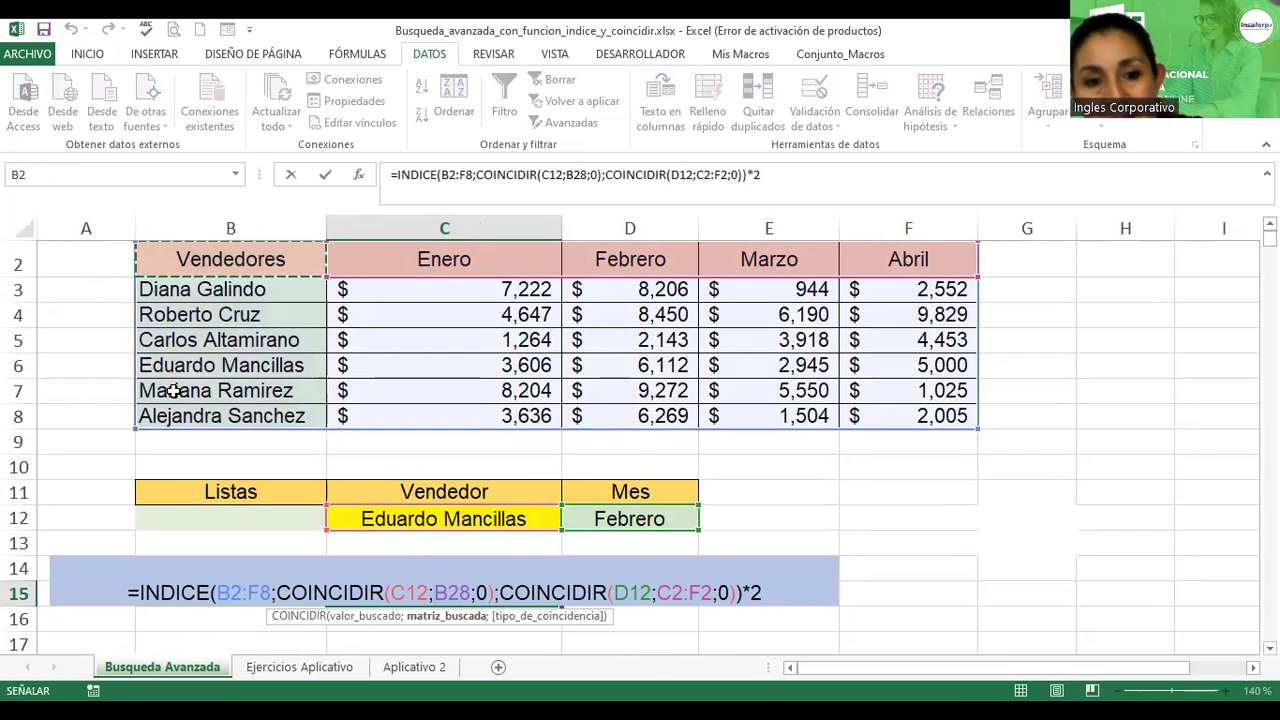
drag(173, 390, 170, 415)
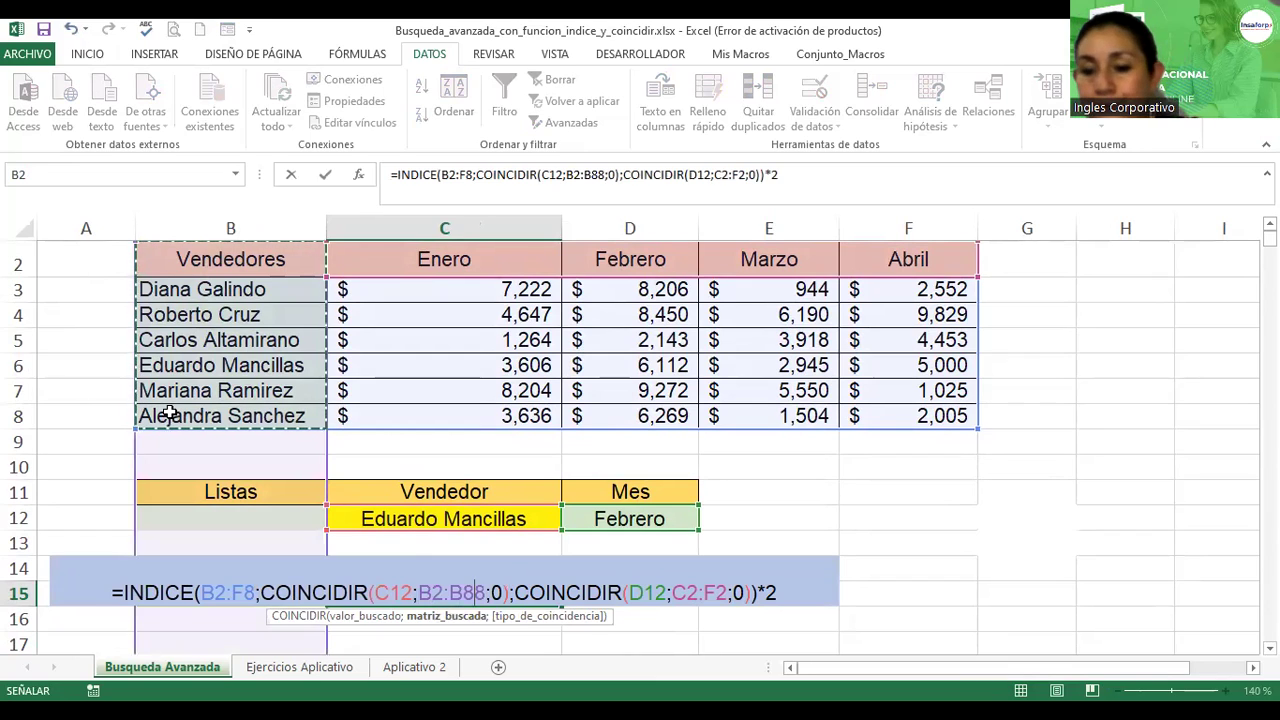
key(Delete)
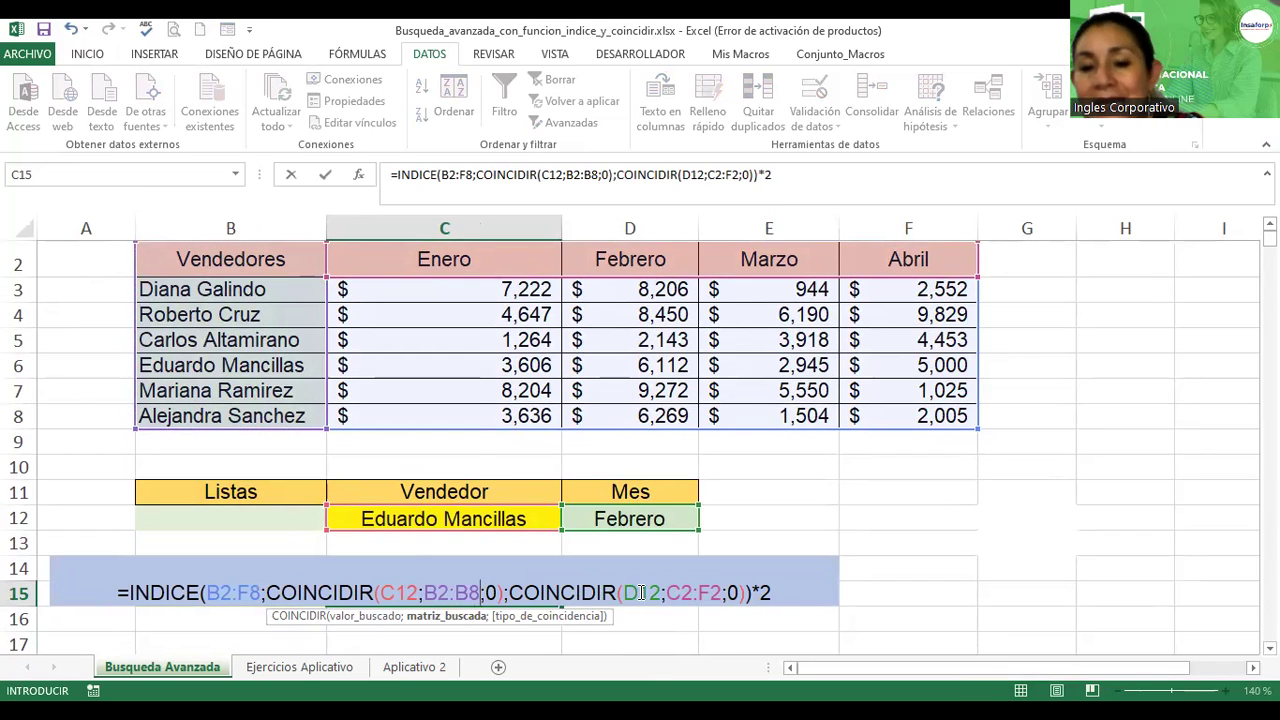
- Remove the trailing *2 from the formula so Resultado shows $3,606
click(641, 593)
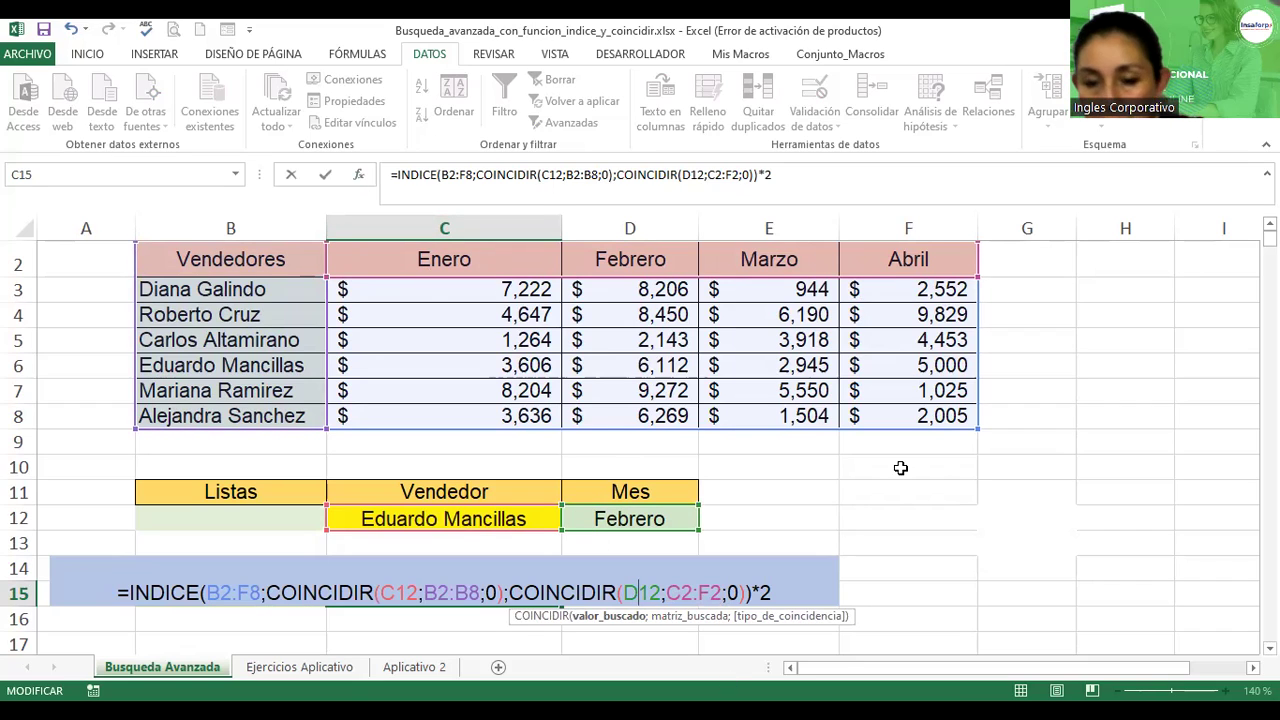
click(789, 592)
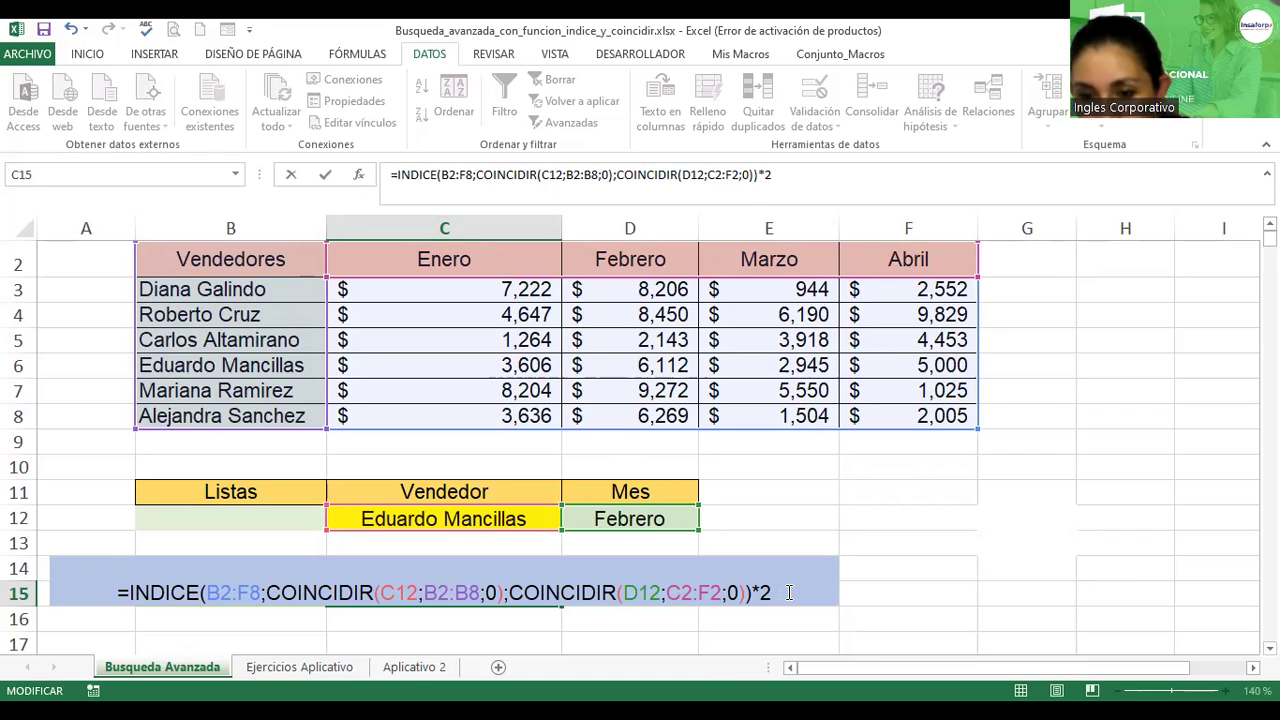
key(BackSpace)
key(BackSpace)
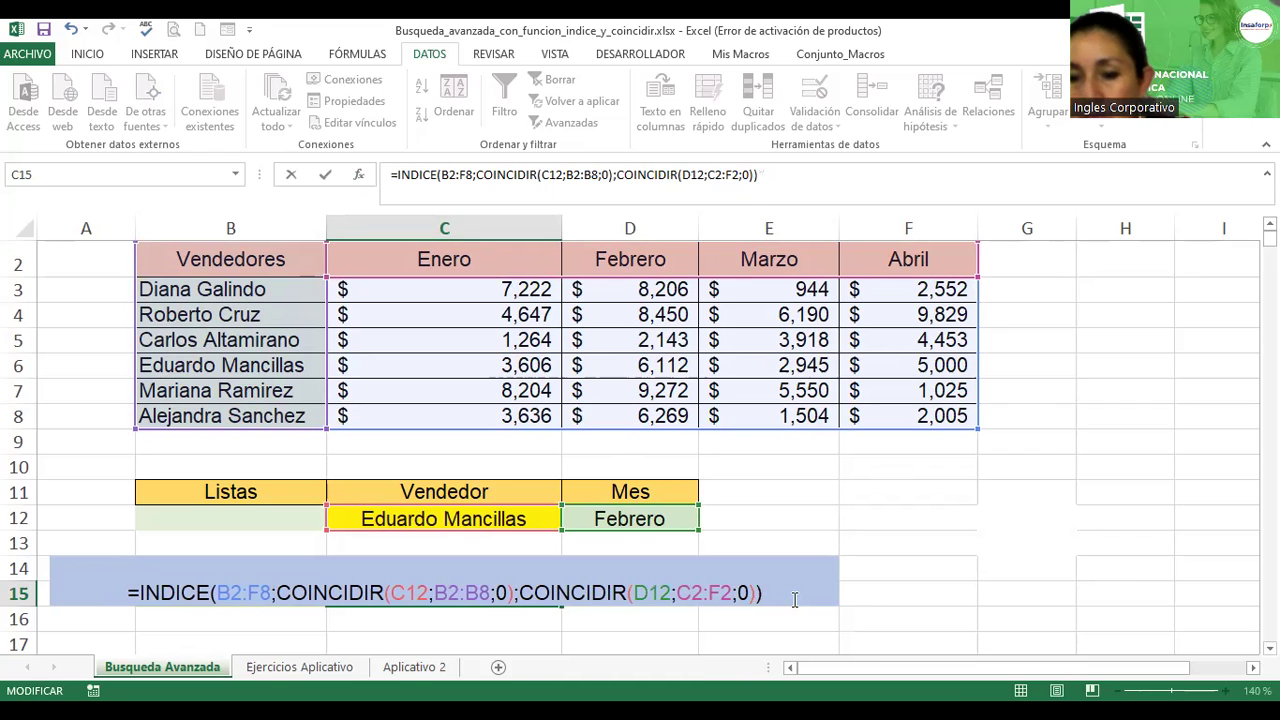
key(Return)
click(485, 592)
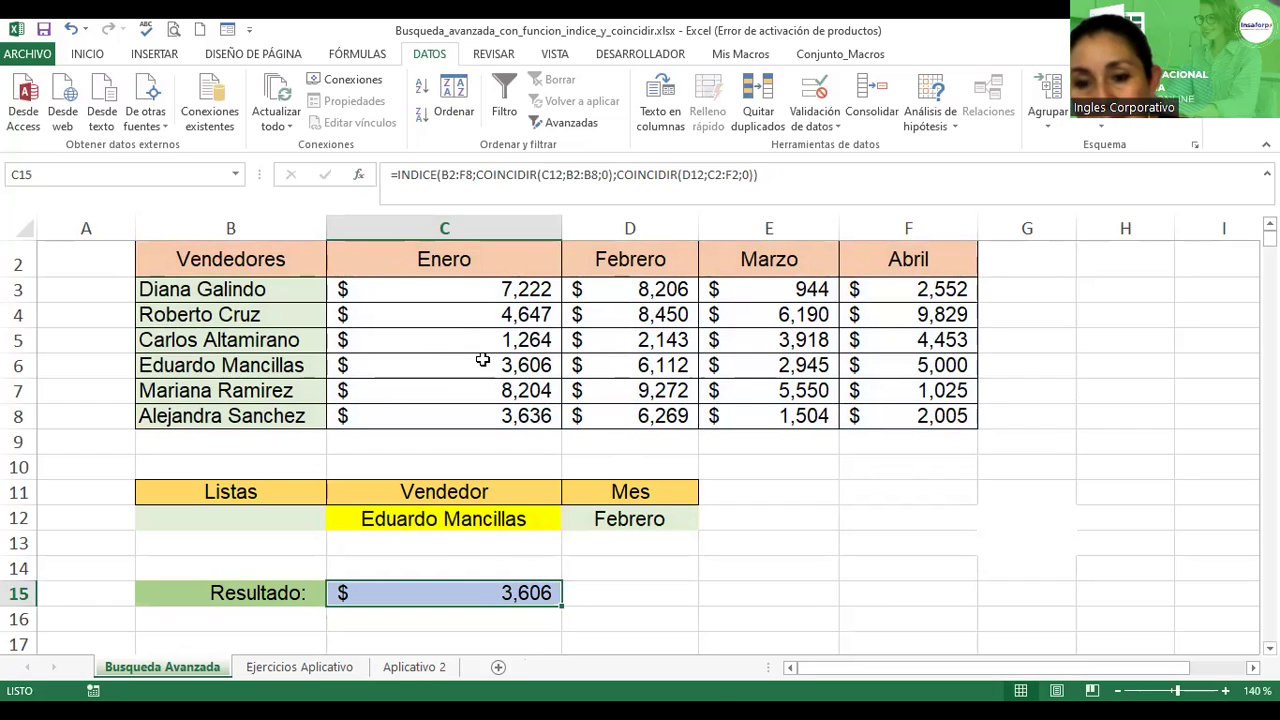
click(484, 362)
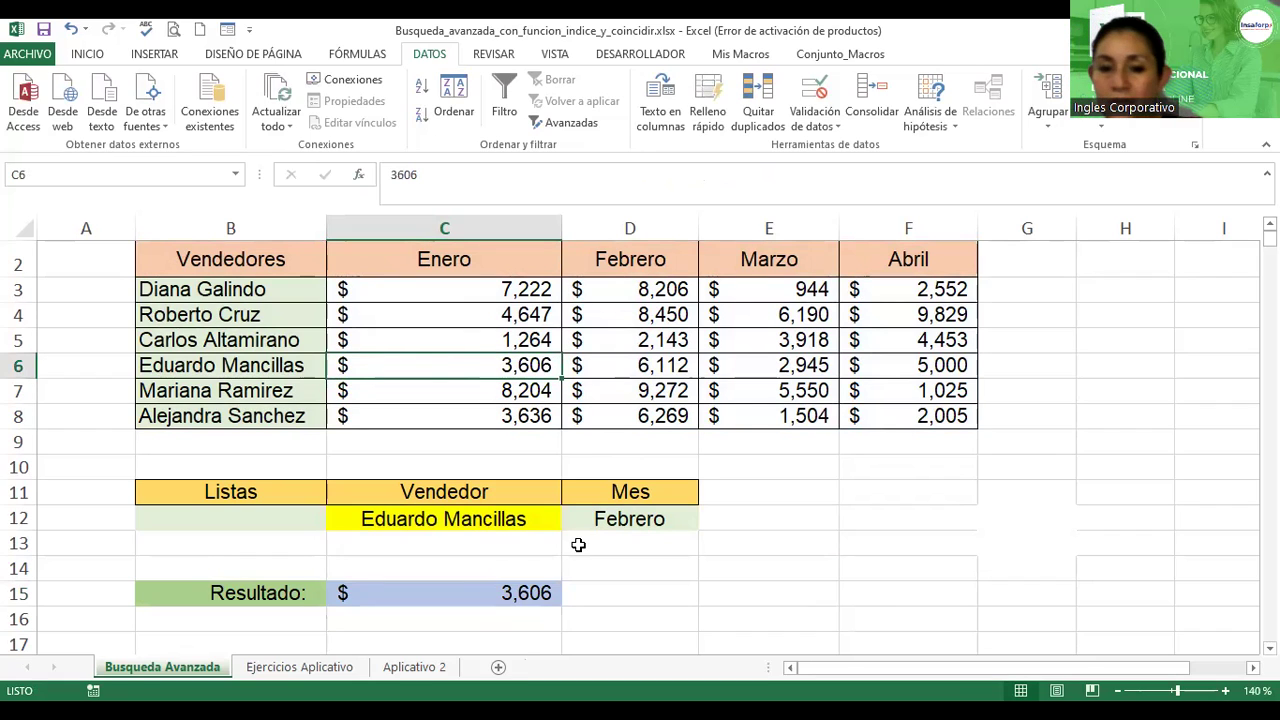
click(518, 500)
click(515, 518)
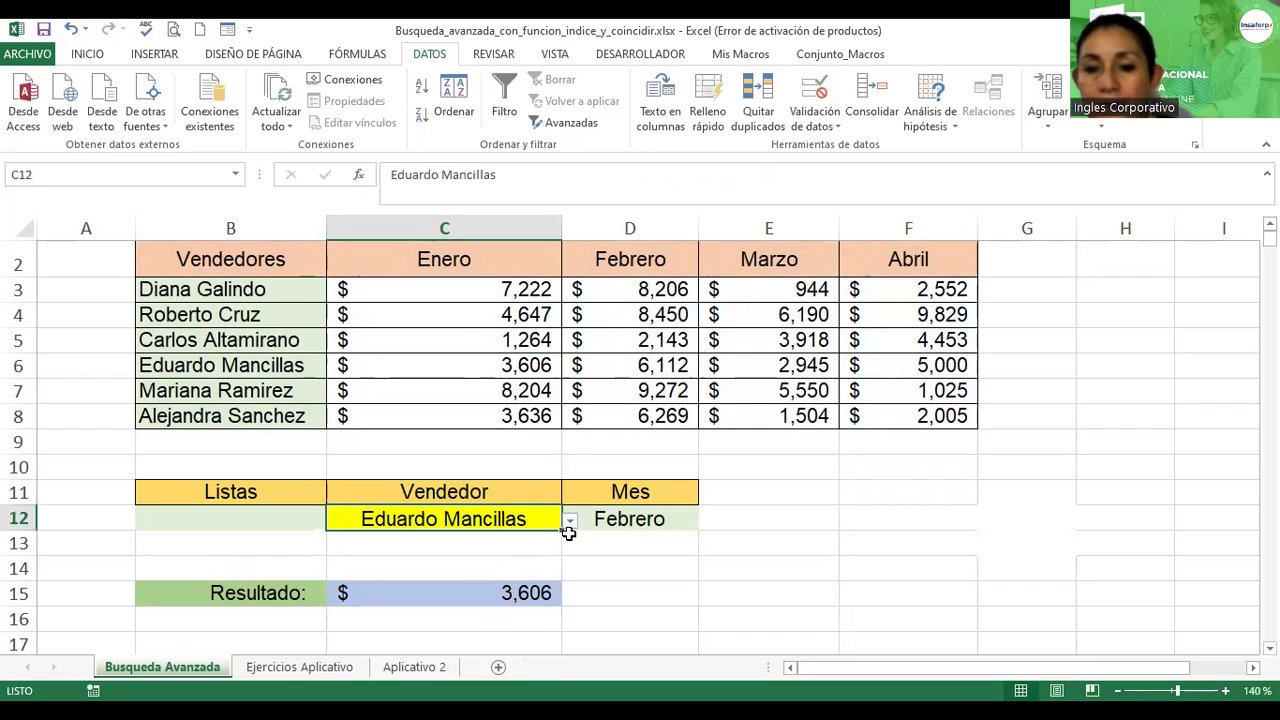
click(613, 515)
click(706, 520)
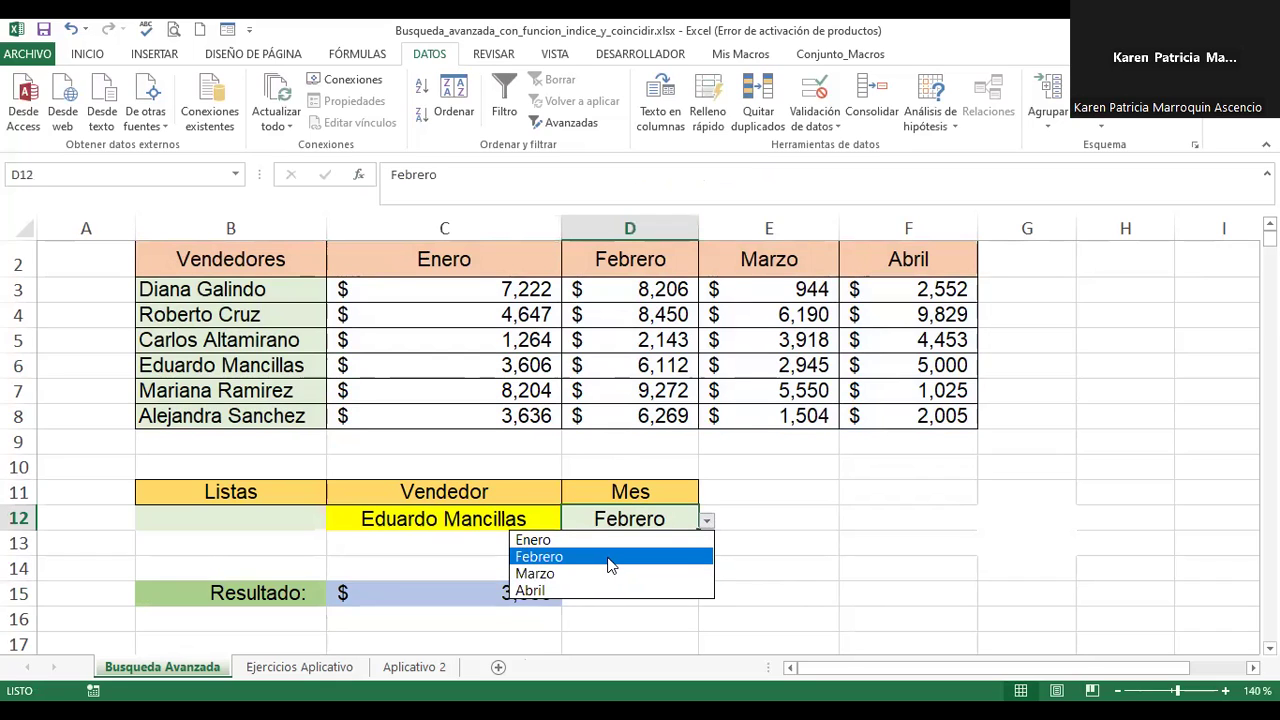
click(812, 562)
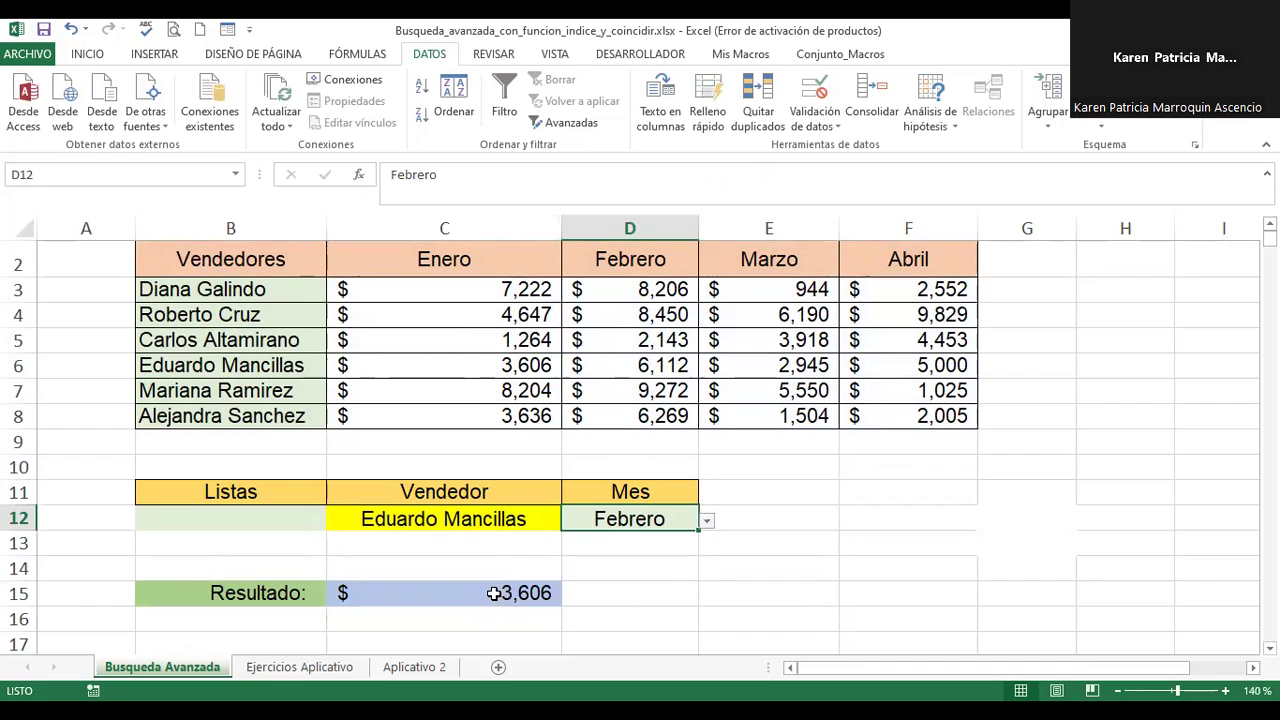
click(474, 585)
double_click(474, 585)
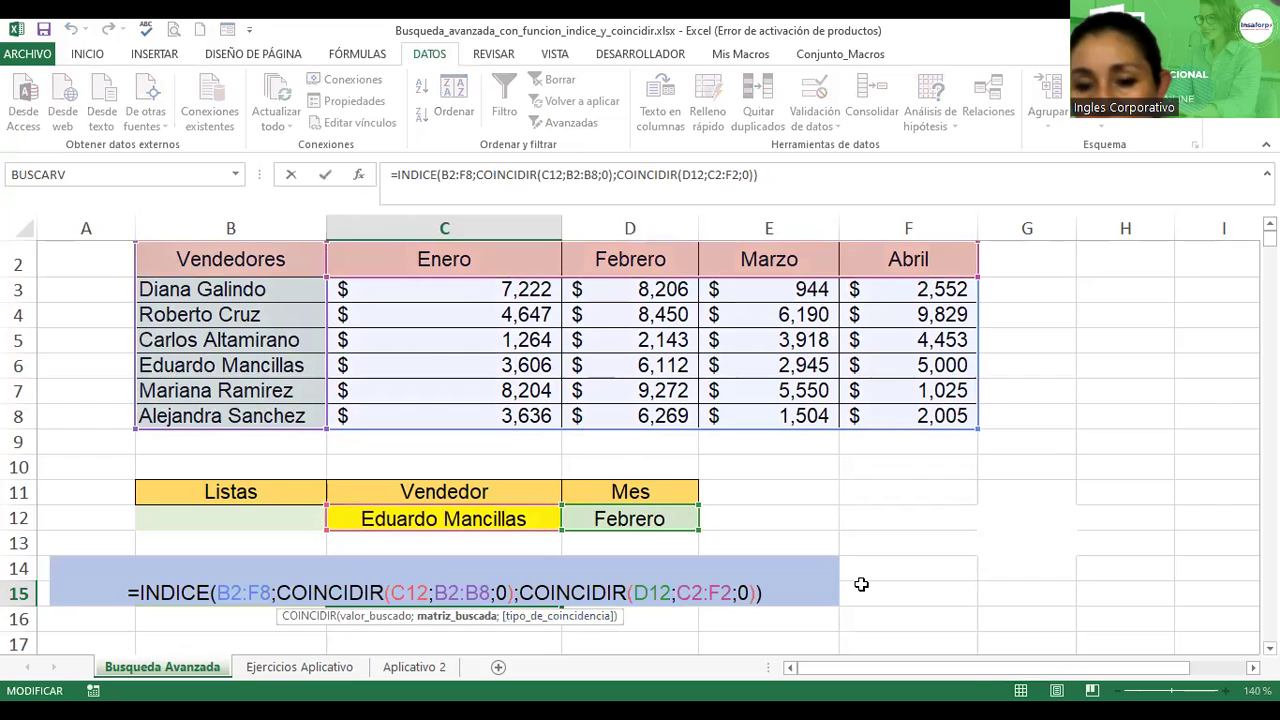
key(Return)
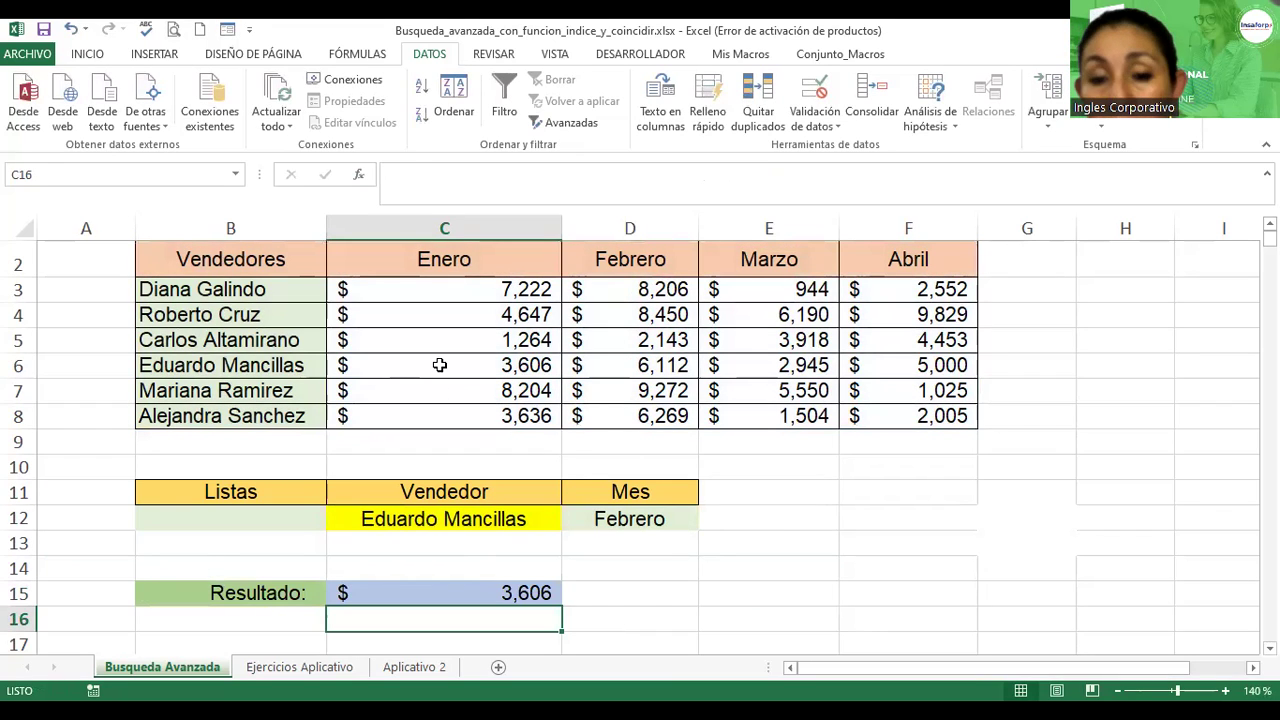
click(439, 365)
click(512, 593)
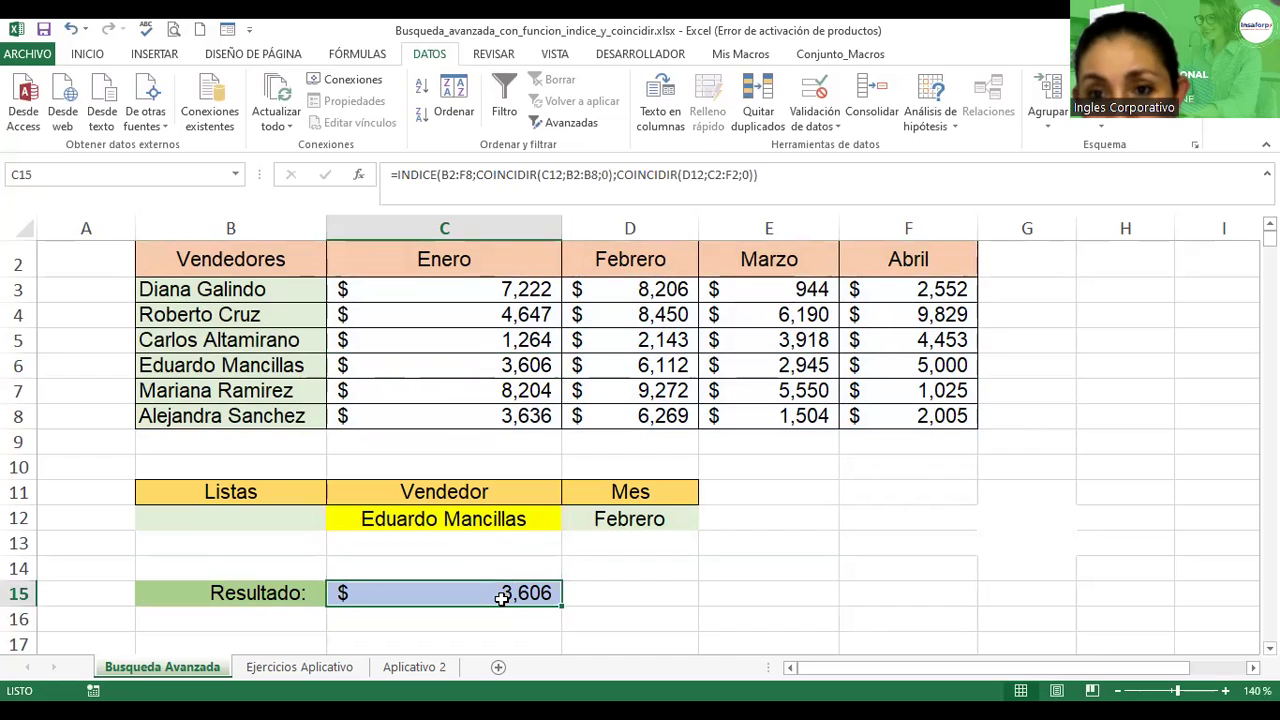
- Change the C15 month range from C2:F2 to B2:F2, giving $6,112
double_click(512, 593)
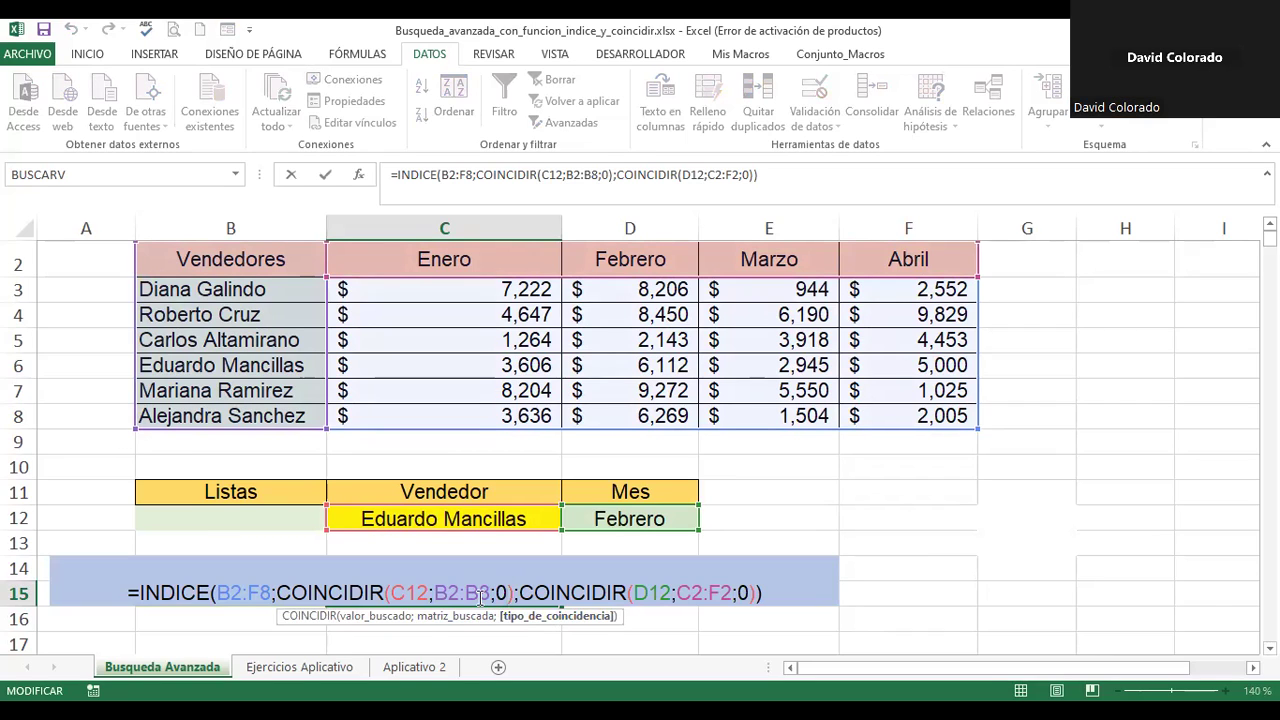
click(694, 590)
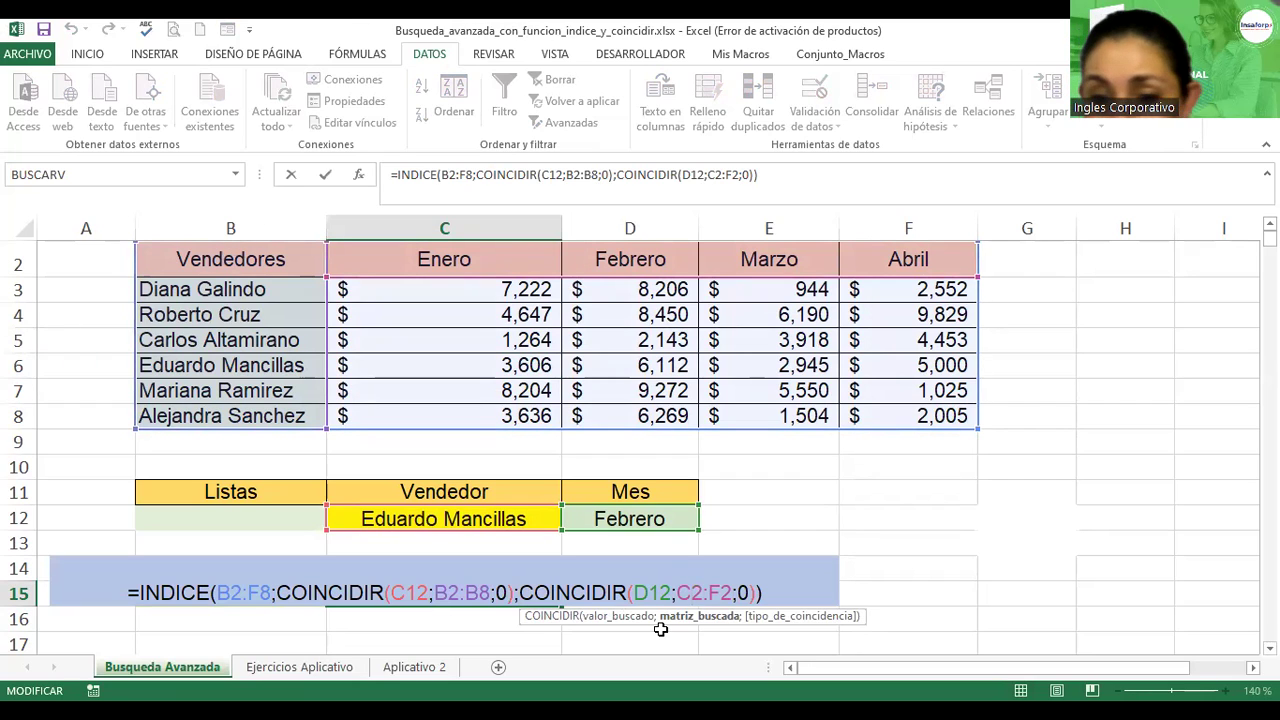
key(BackSpace)
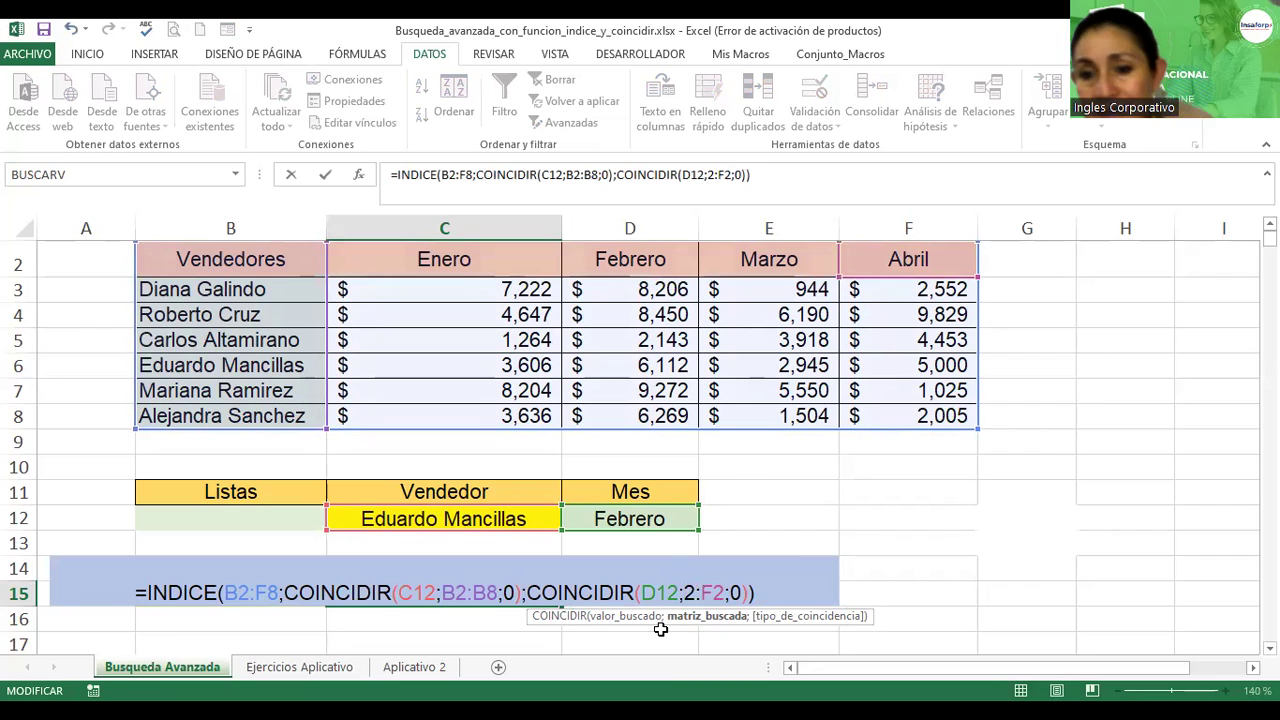
text(b)
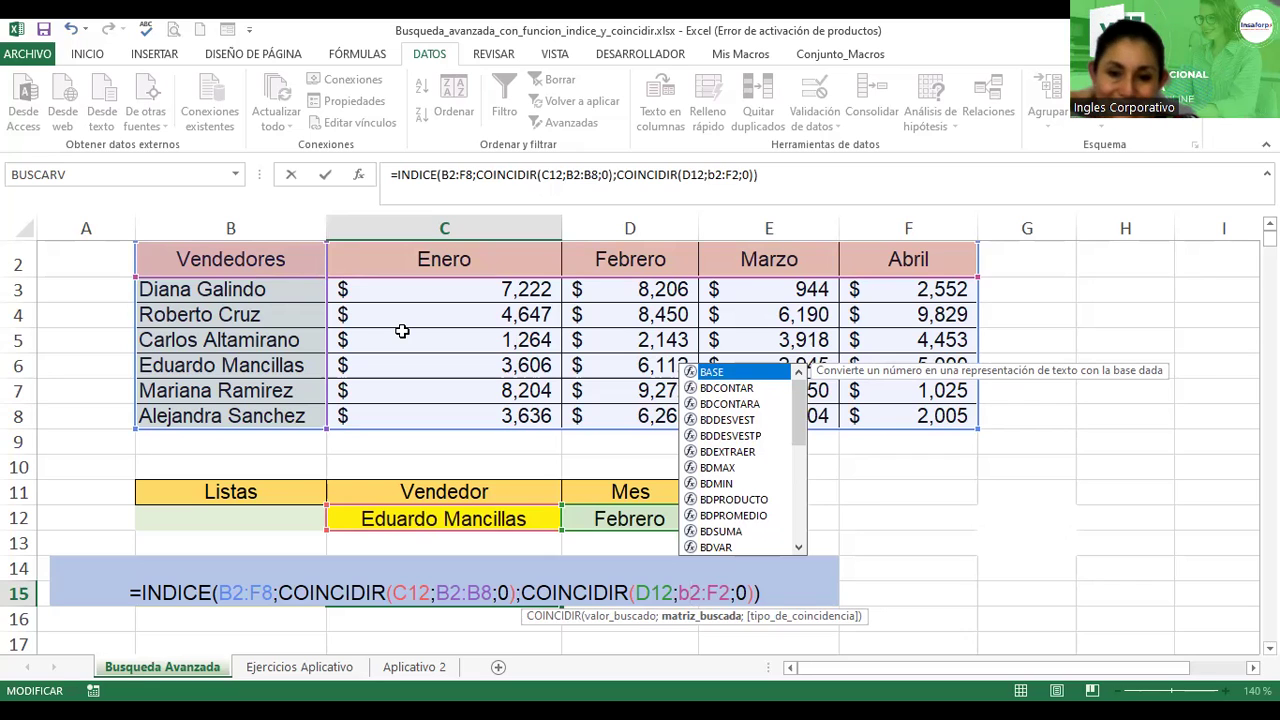
key(Return)
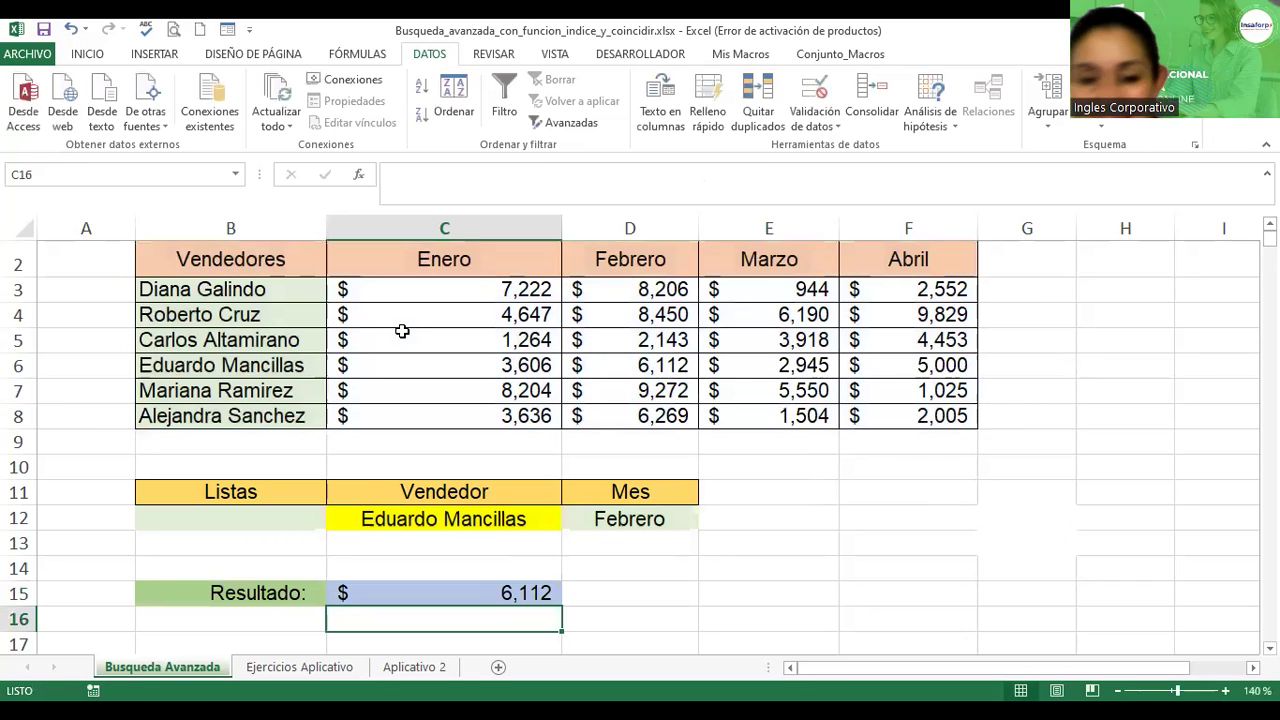
key(Up)
key(F2)
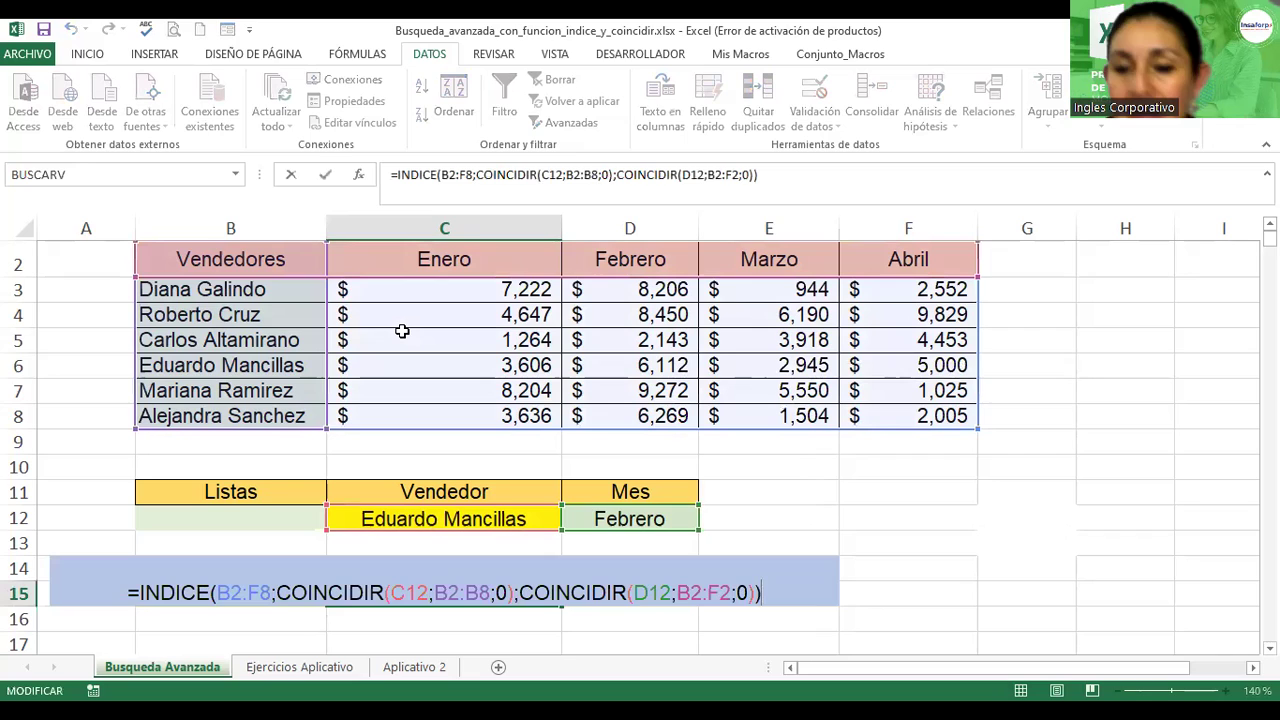
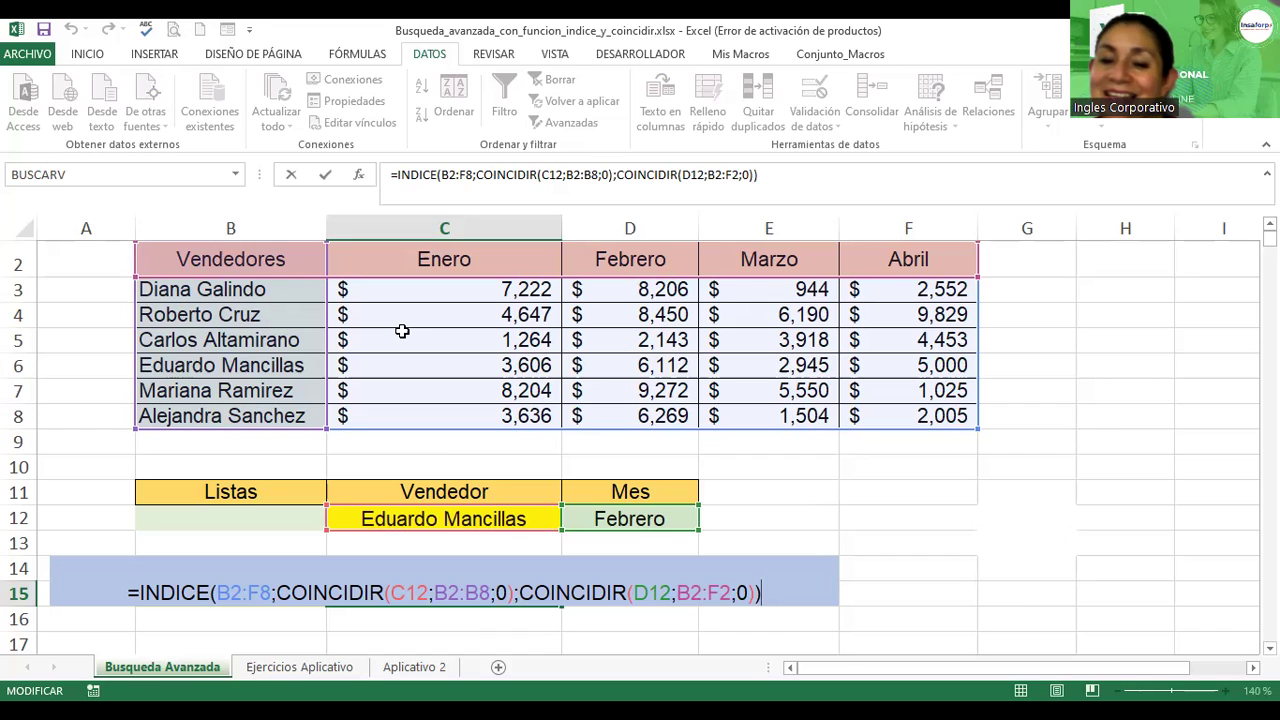
key(Return)
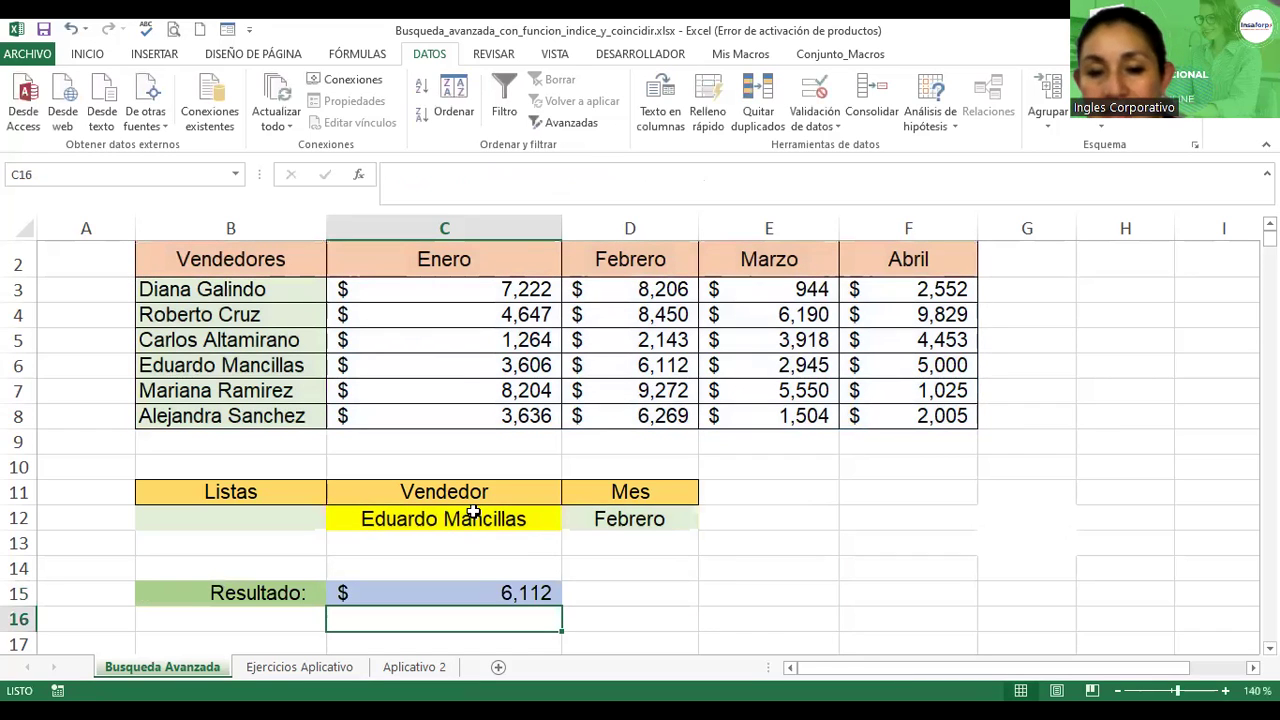
click(554, 528)
click(569, 521)
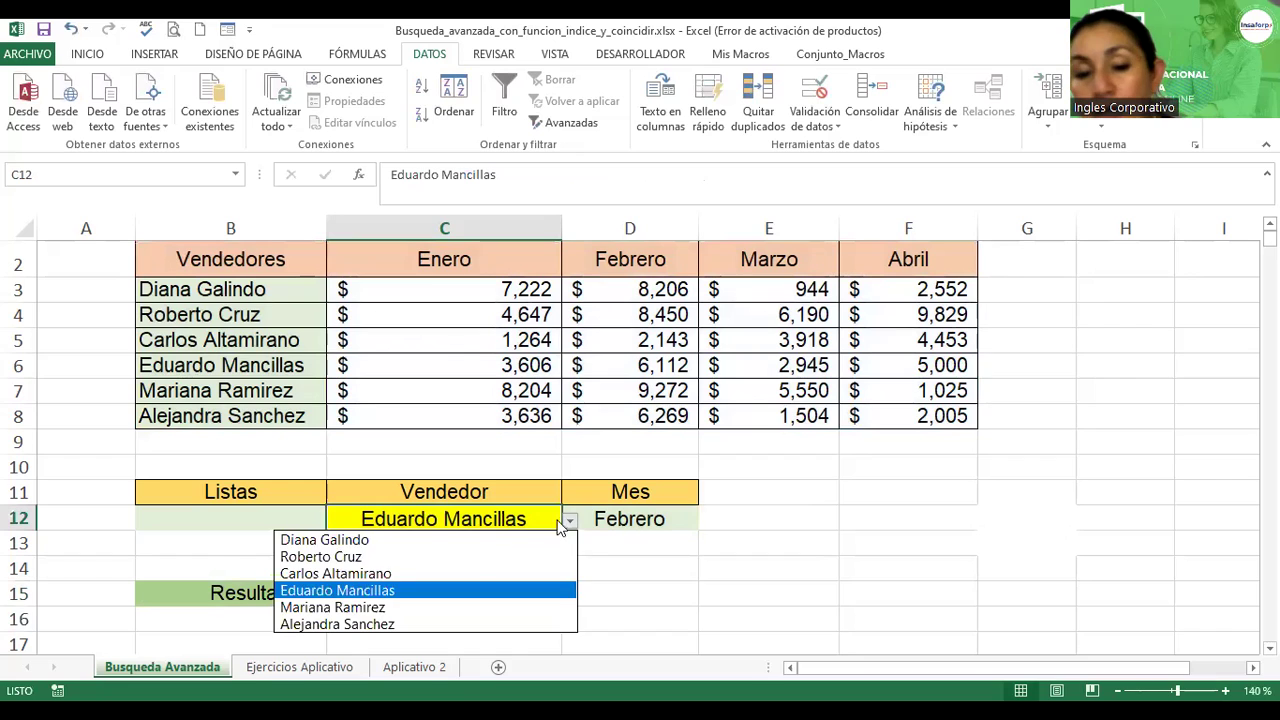
click(384, 557)
click(651, 525)
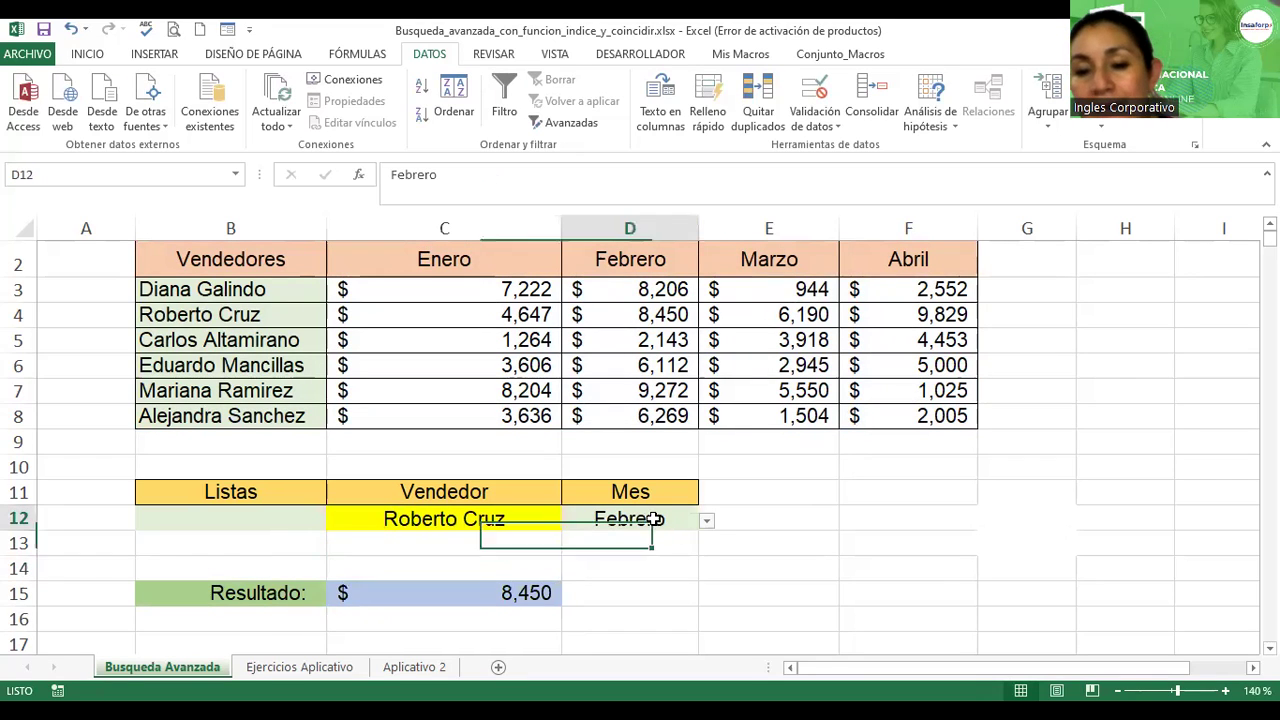
click(706, 521)
click(632, 572)
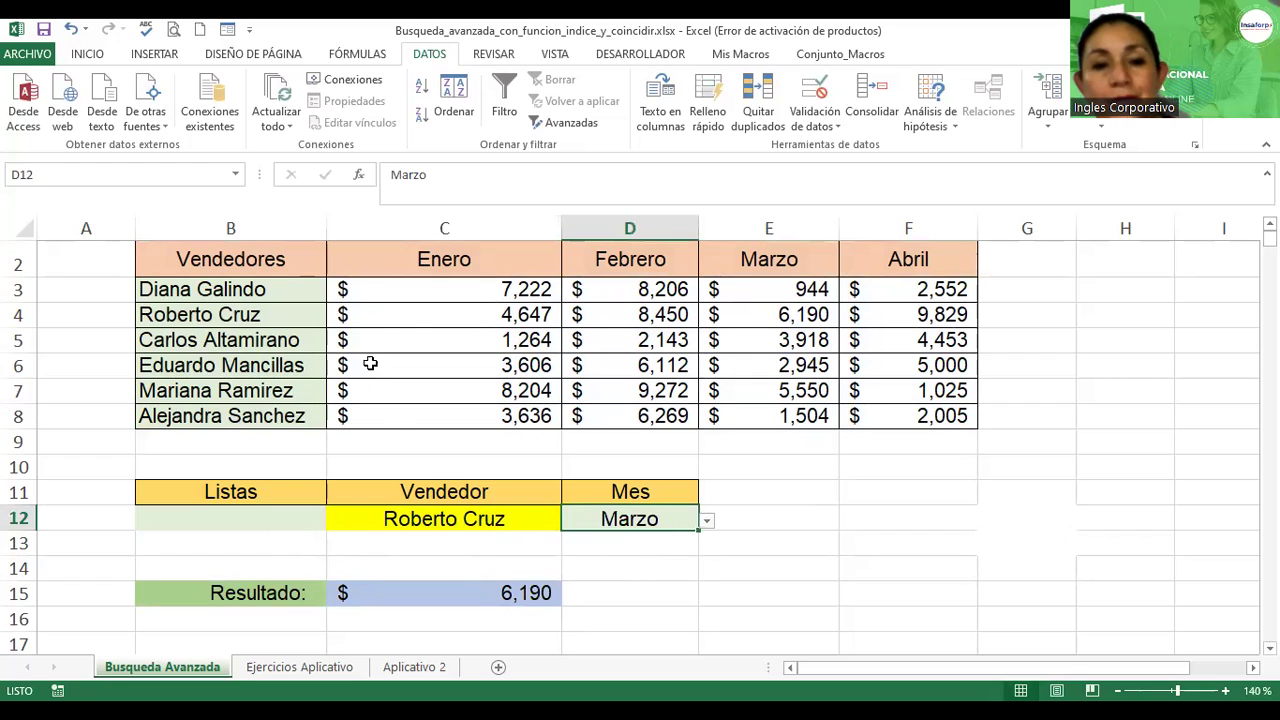
click(795, 322)
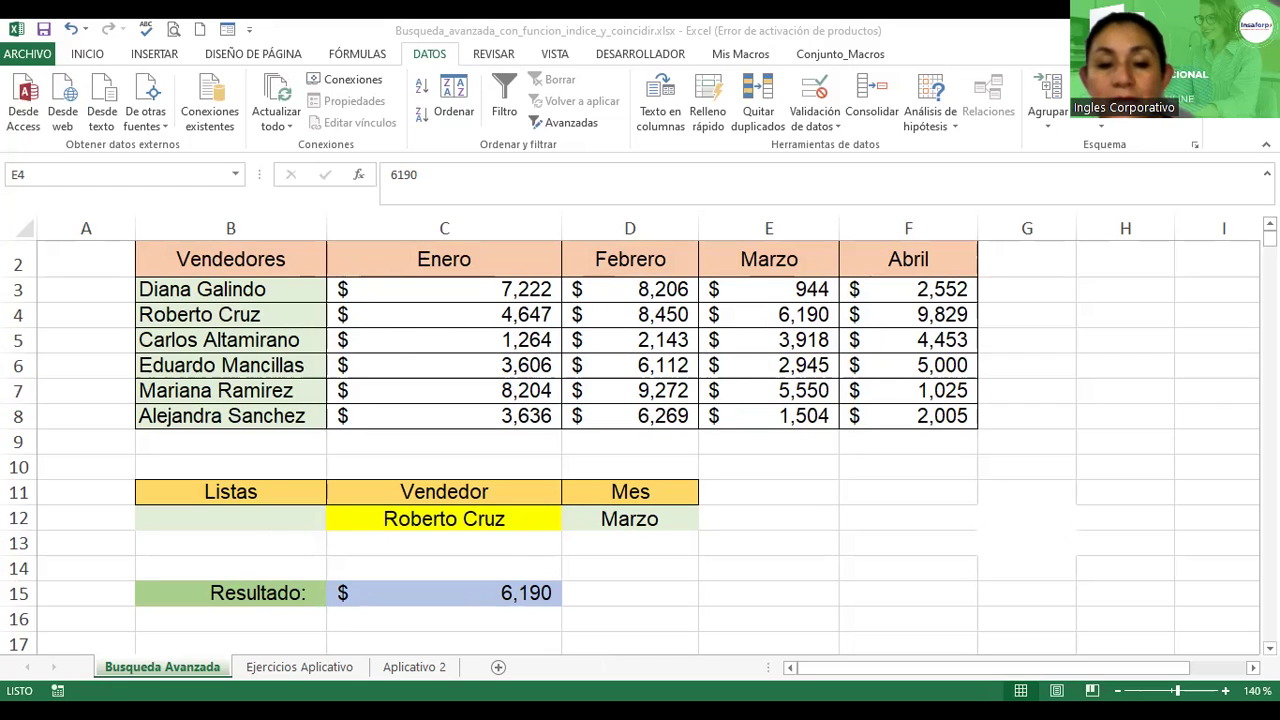
- Switch to the Ejercicios Aplicativo sheet and zoom it to 120%
click(281, 667)
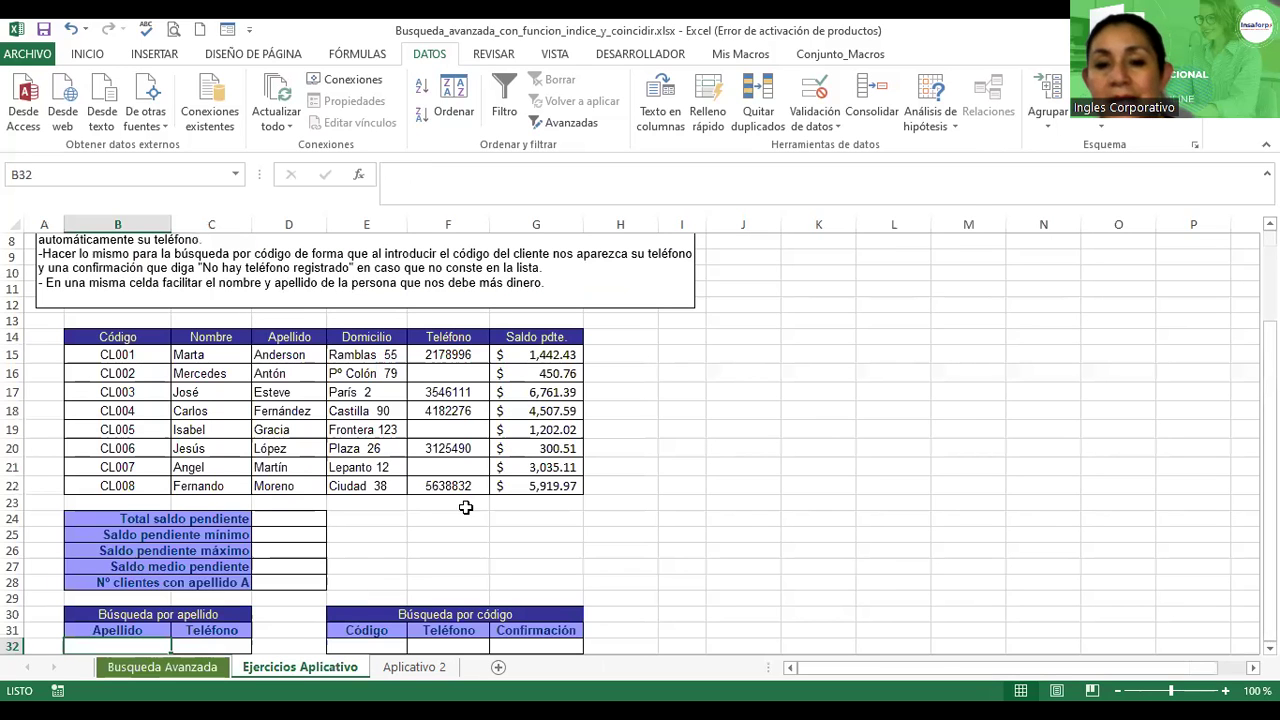
click(650, 530)
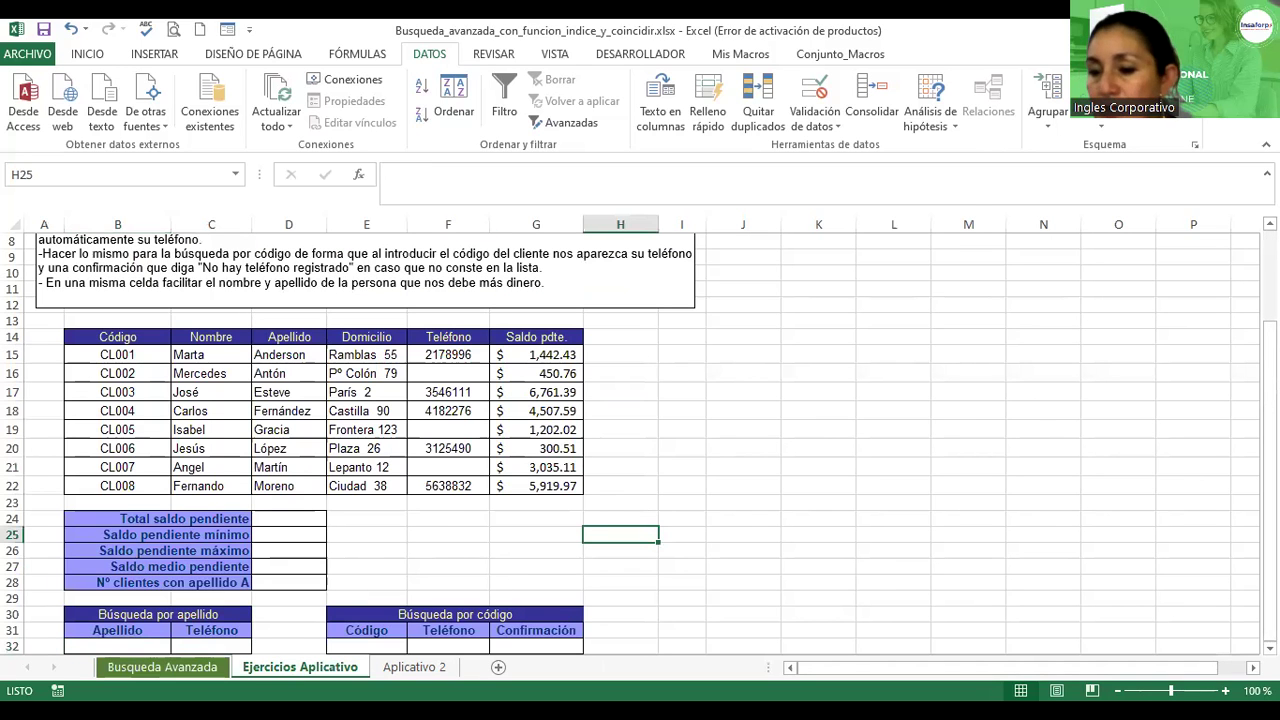
click(1225, 690)
click(1226, 690)
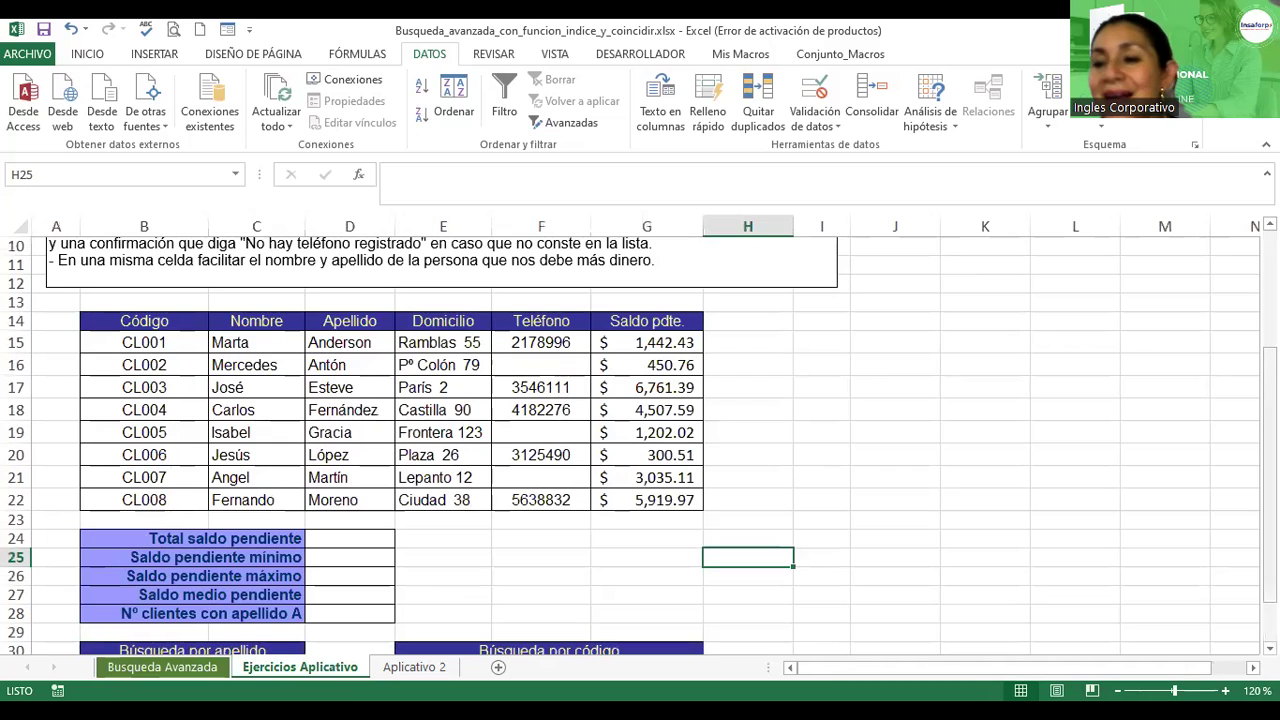
- Scroll through the sheet to read the instructions and locate the Búsqueda tables
scroll(640, 440, up, 3)
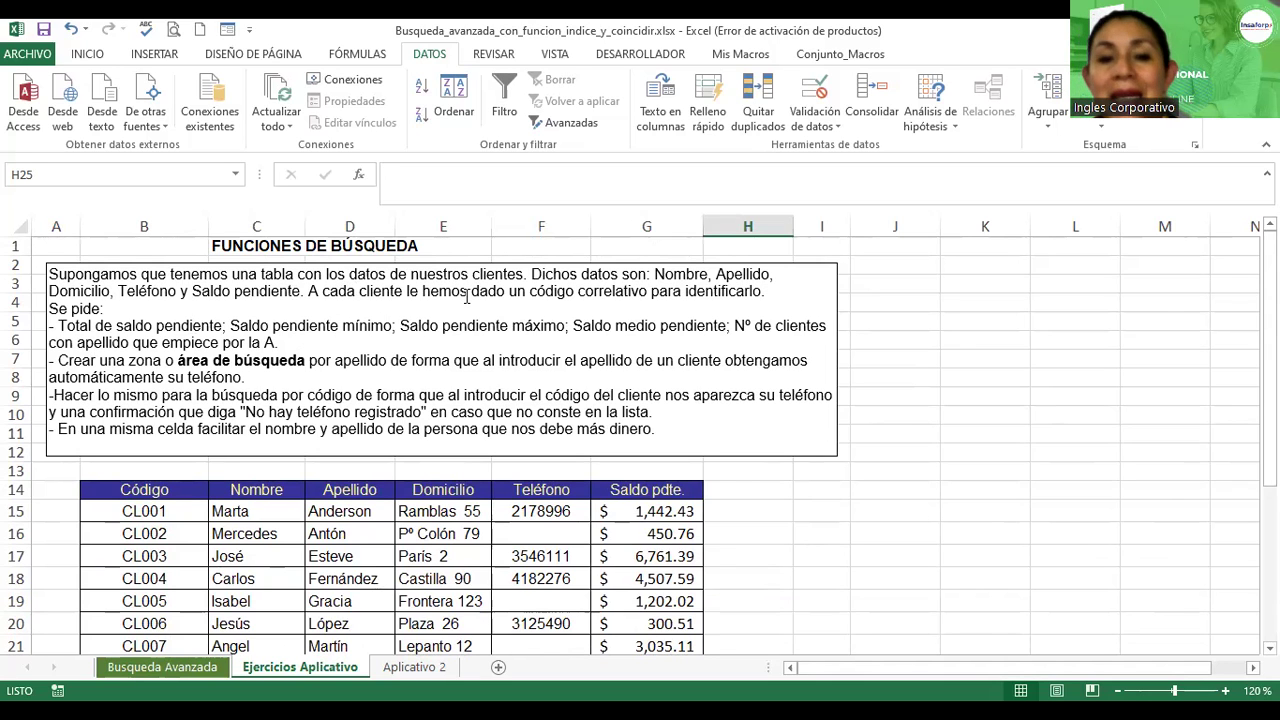
scroll(484, 502, down, 1)
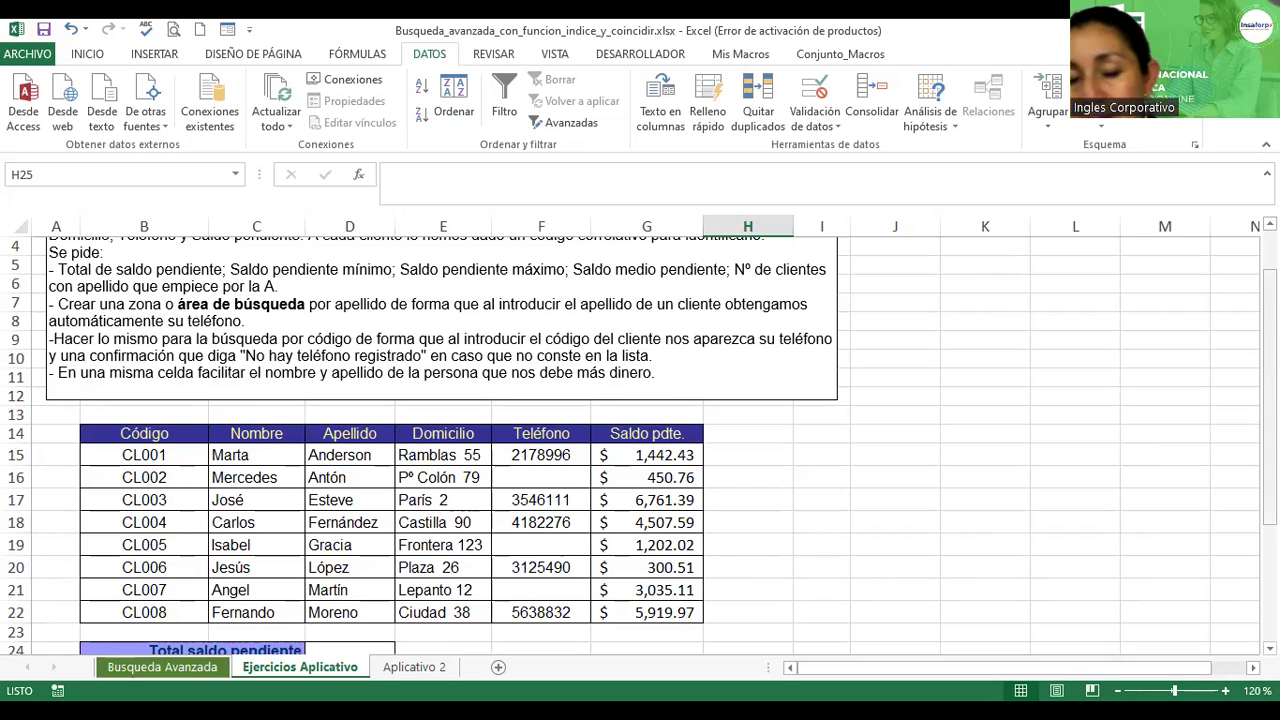
scroll(1268, 400, down, 3)
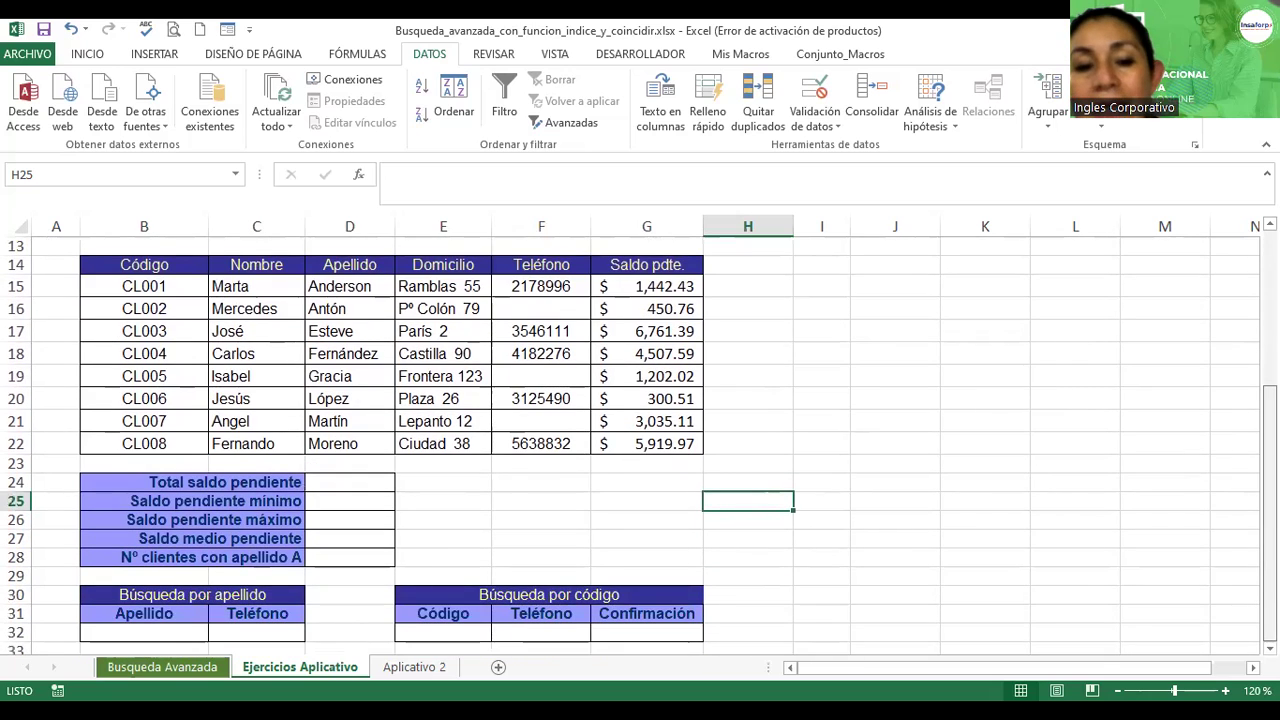
scroll(640, 440, up, 3)
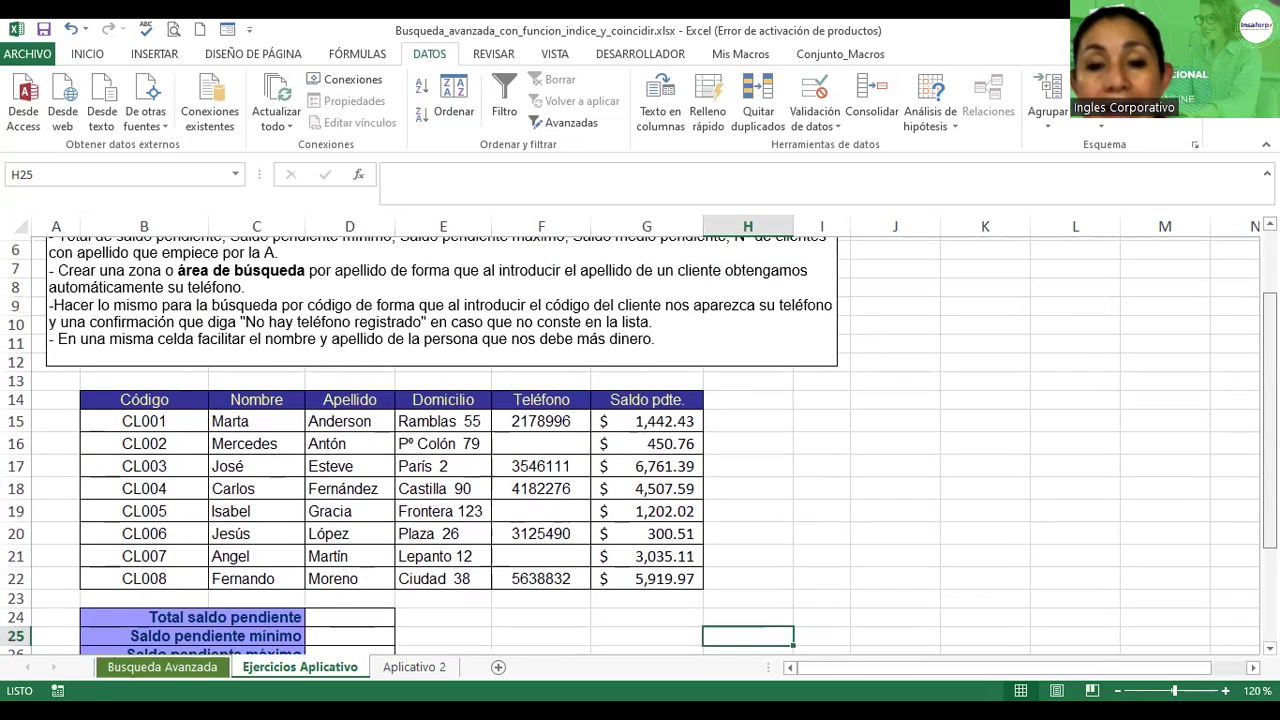
scroll(457, 377, down, 1)
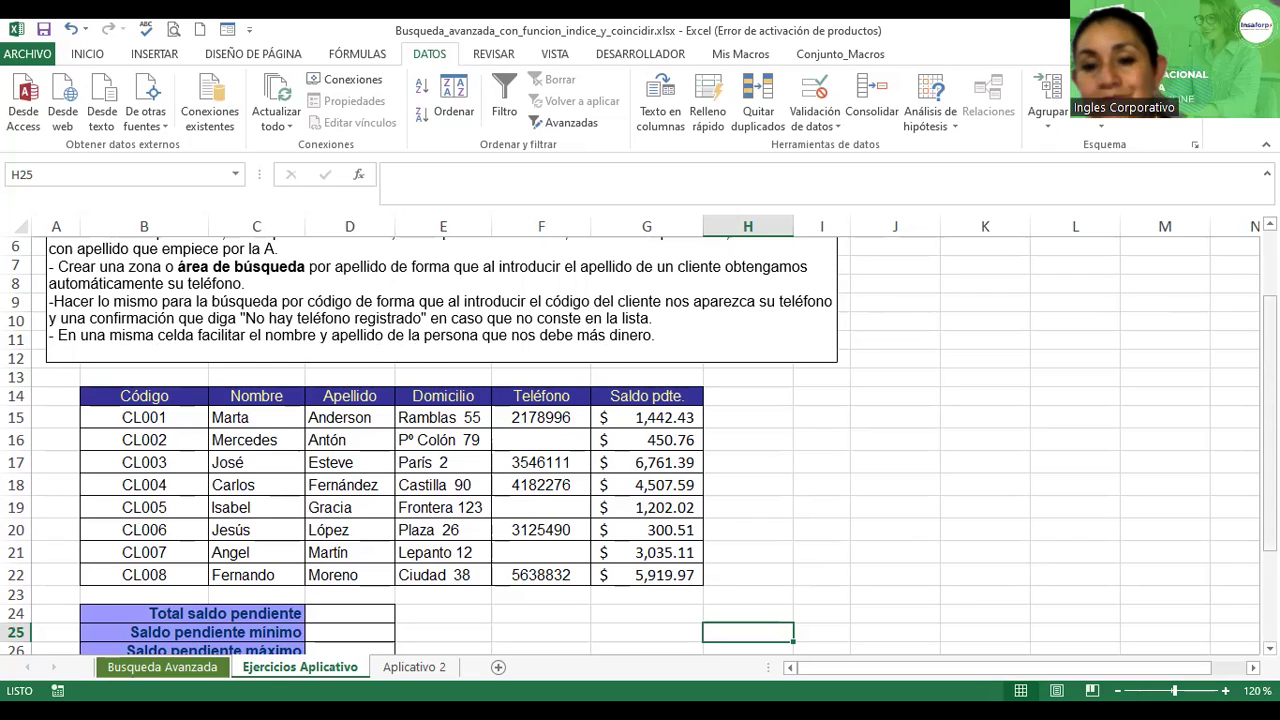
scroll(640, 447, down, 2)
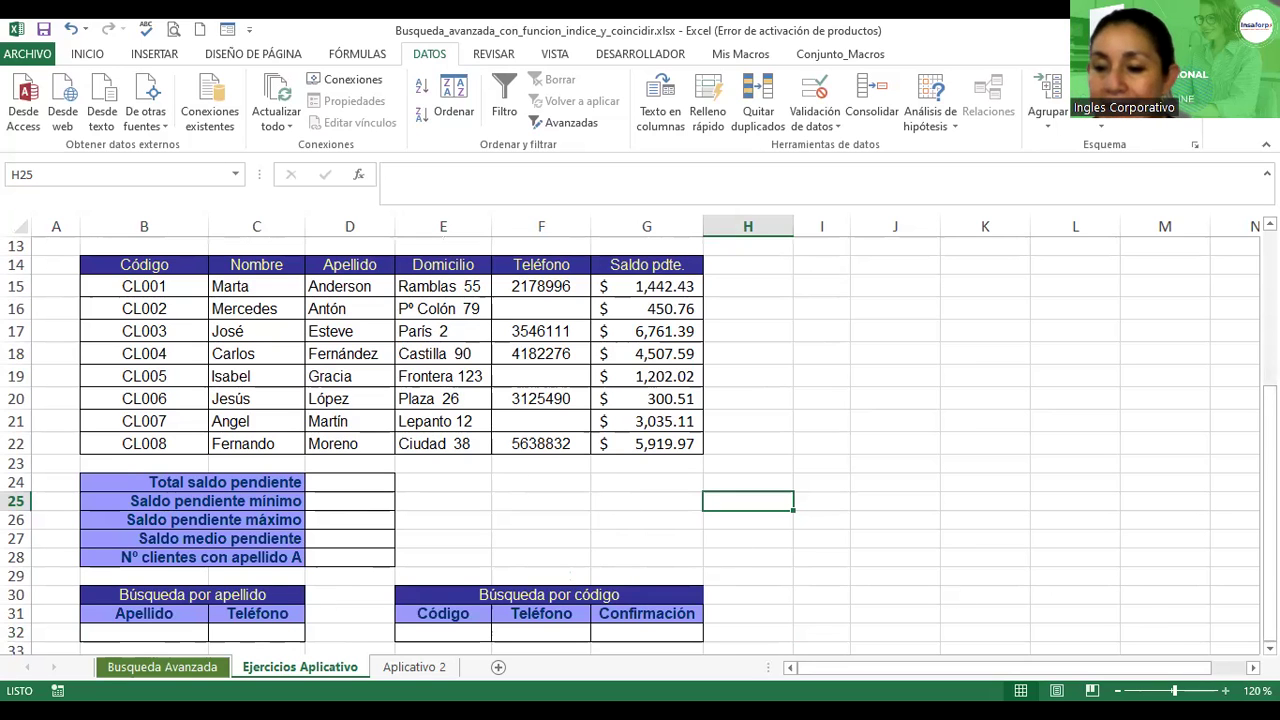
ctrl+scroll(640, 436, up, 2)
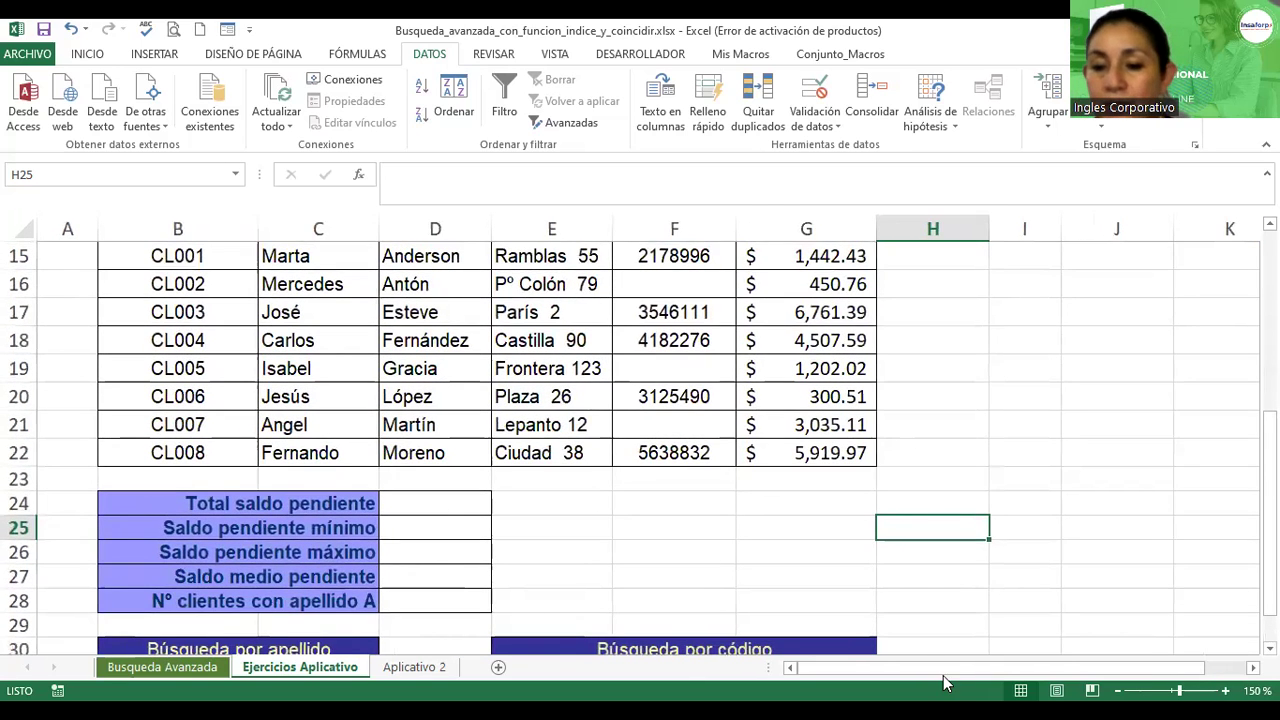
scroll(606, 600, down, 2)
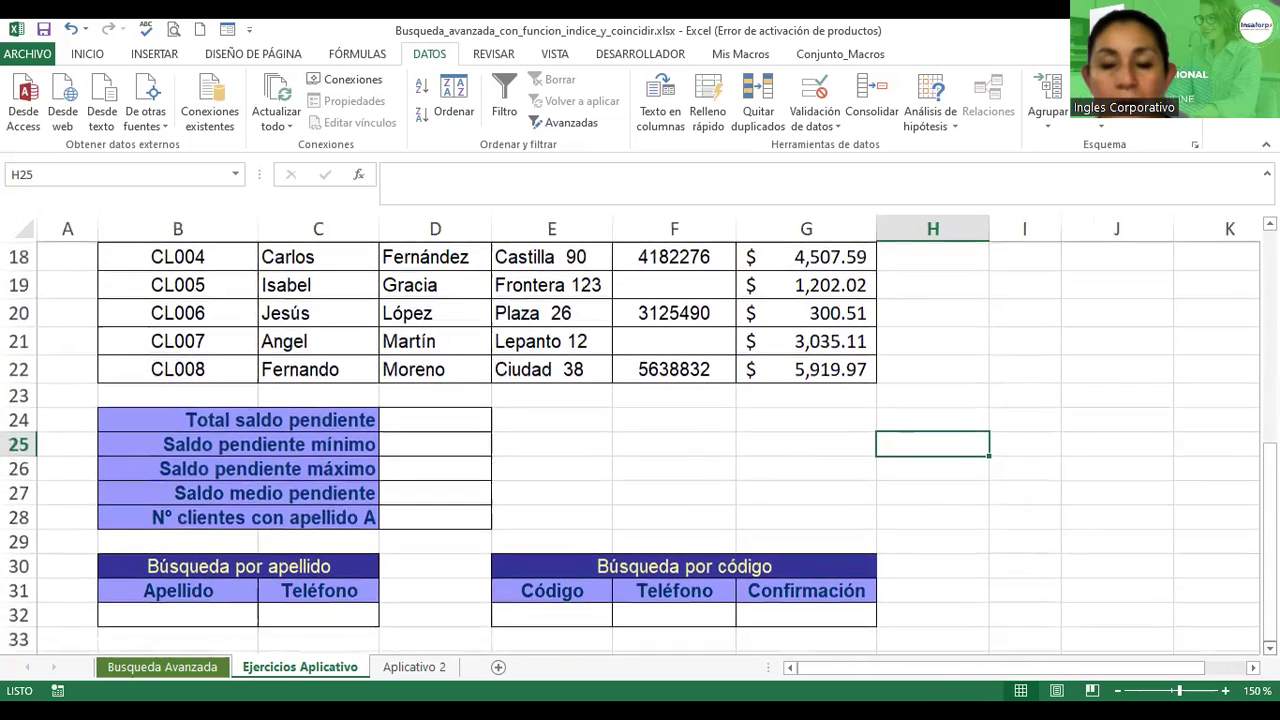
- Enter =SUMA(G15:G22) in D24 for a $ 23,619.78 total and widen column D
click(451, 363)
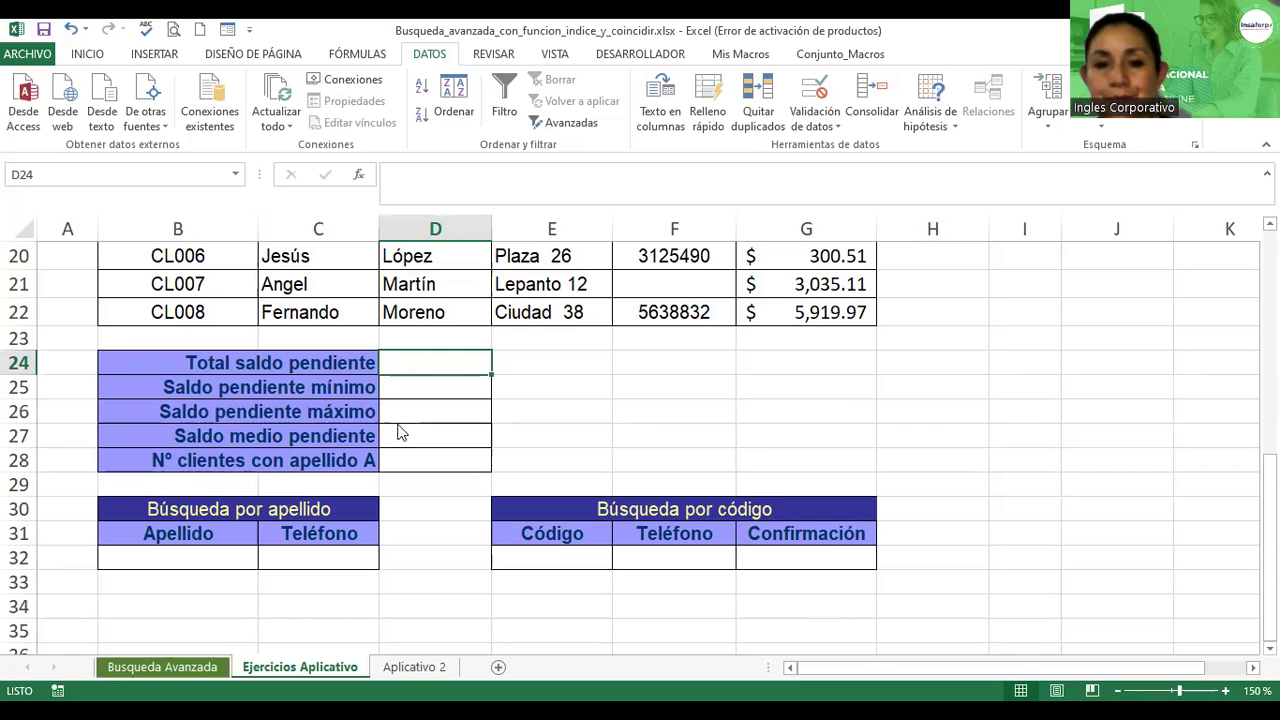
click(1269, 223)
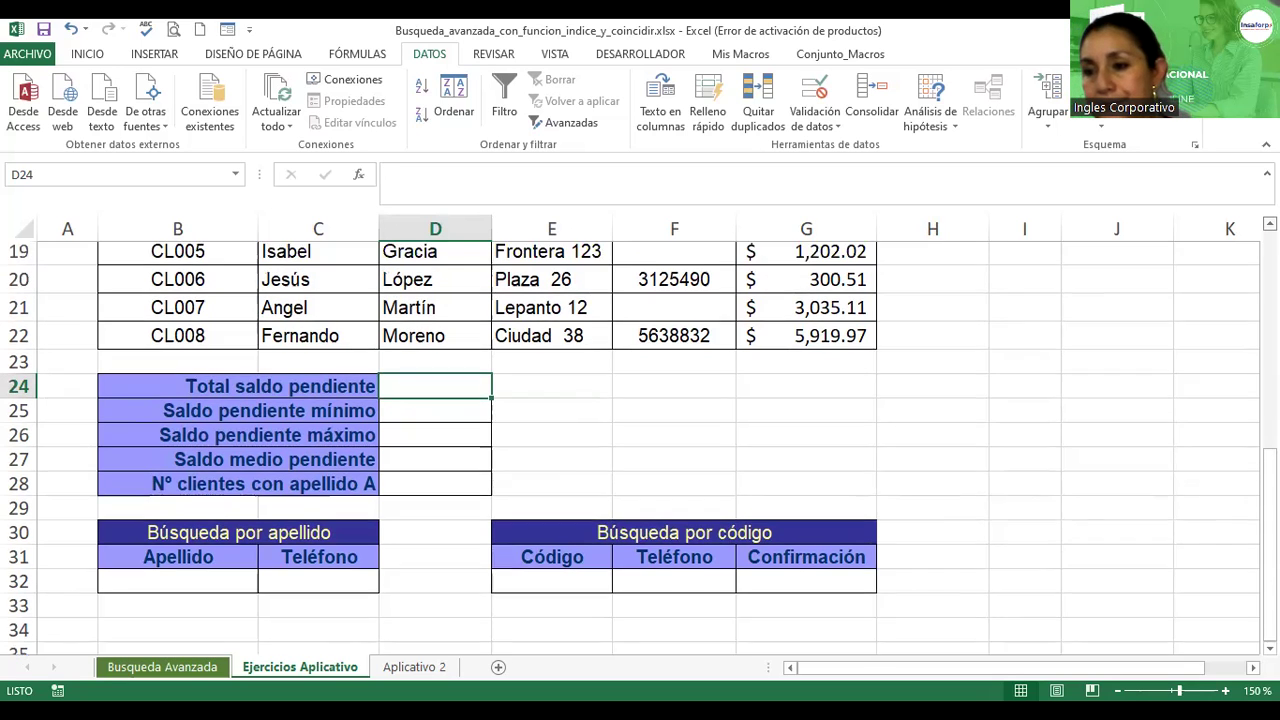
scroll(640, 440, up, 2)
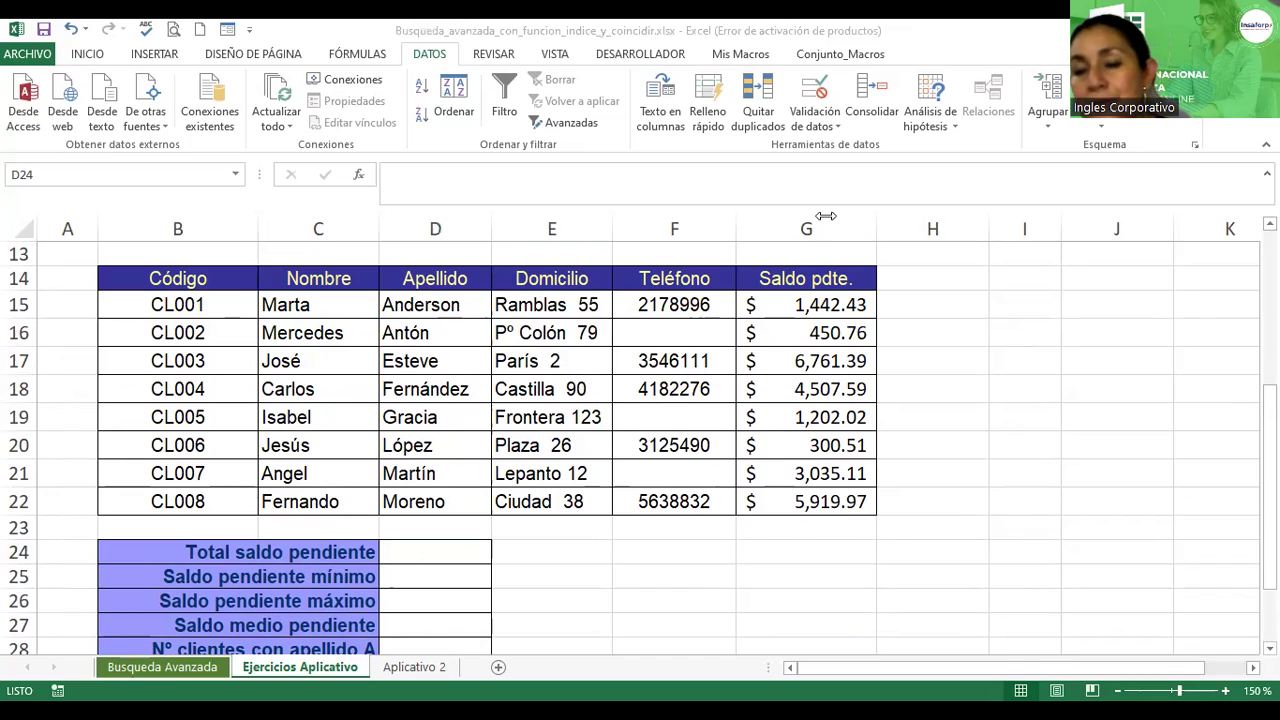
click(408, 551)
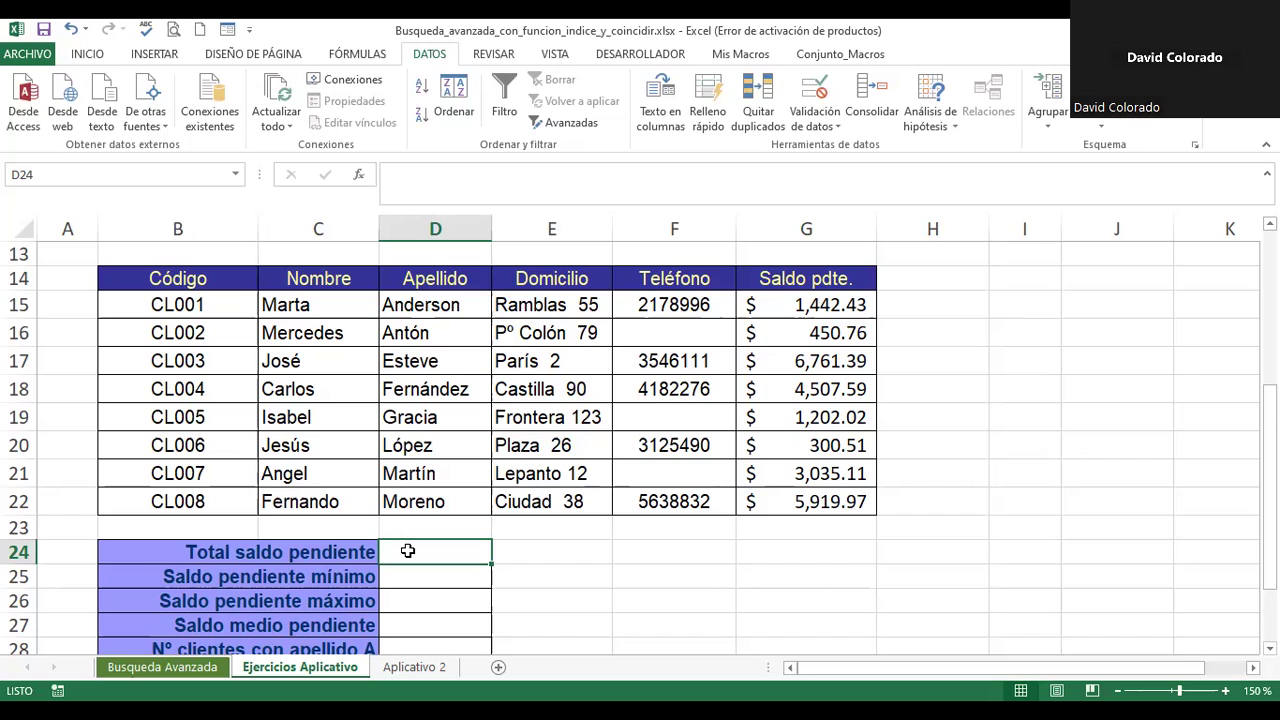
text(=)
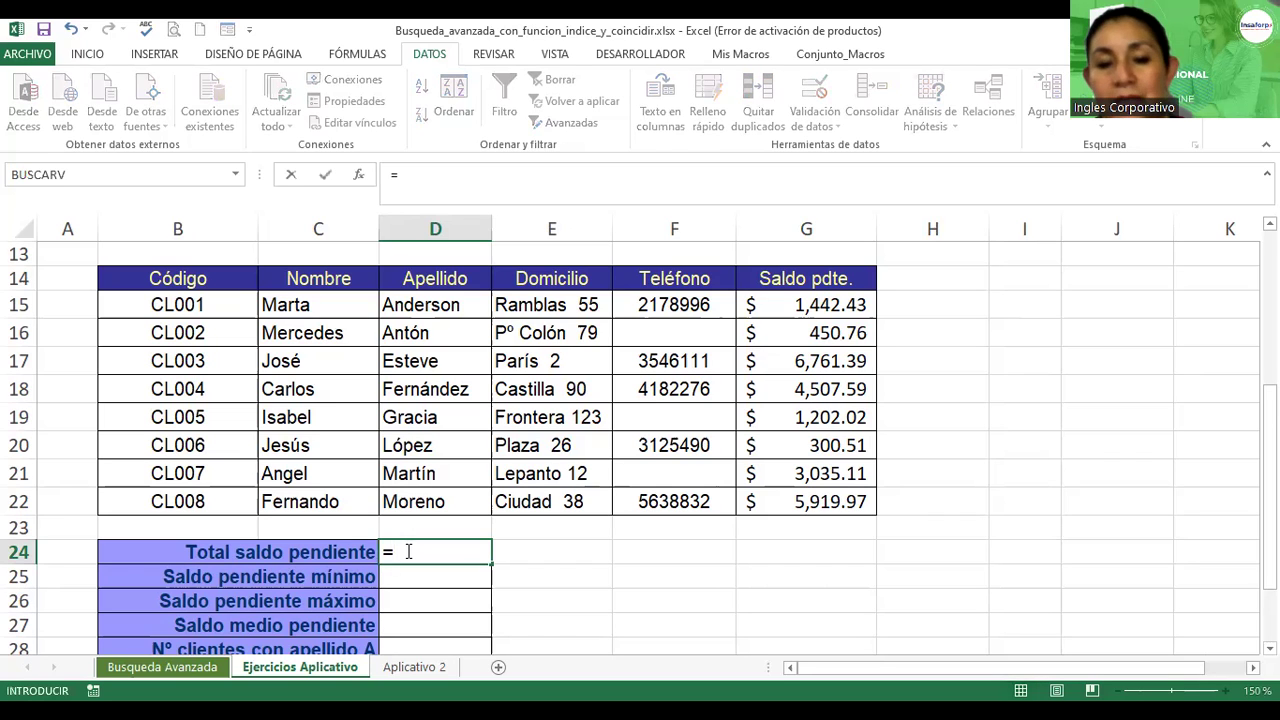
text(suma()
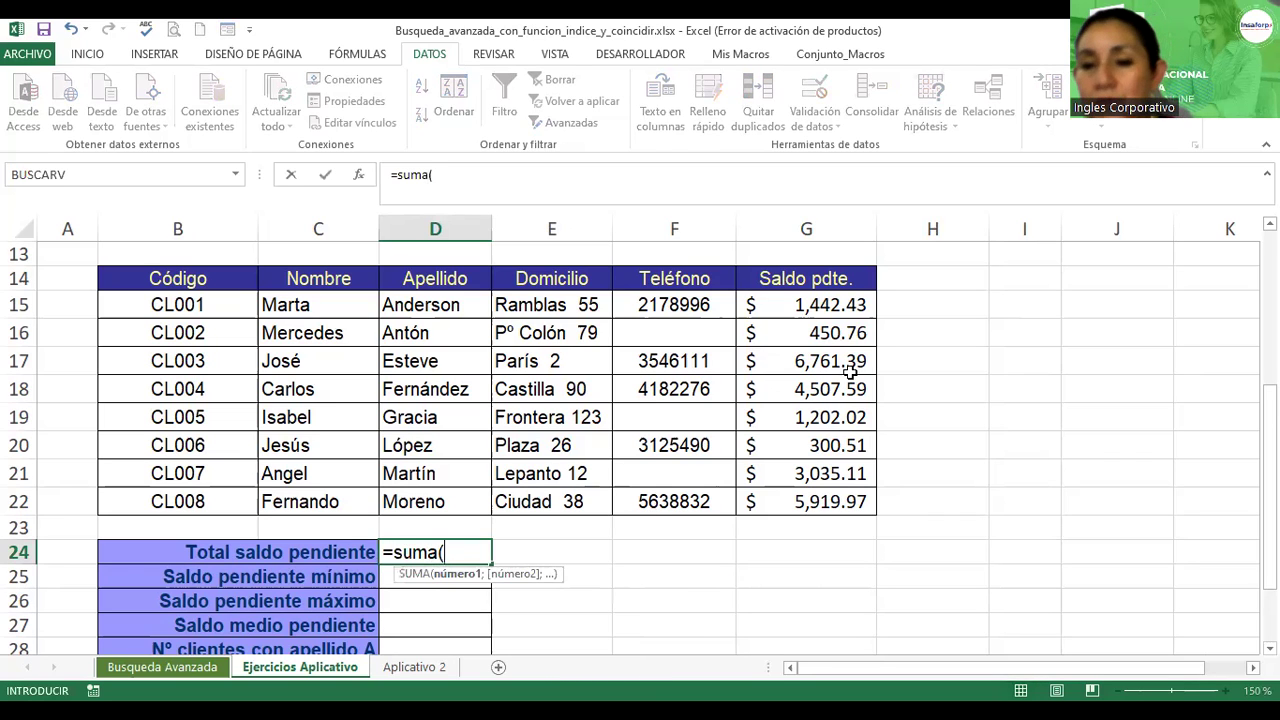
drag(831, 305, 823, 497)
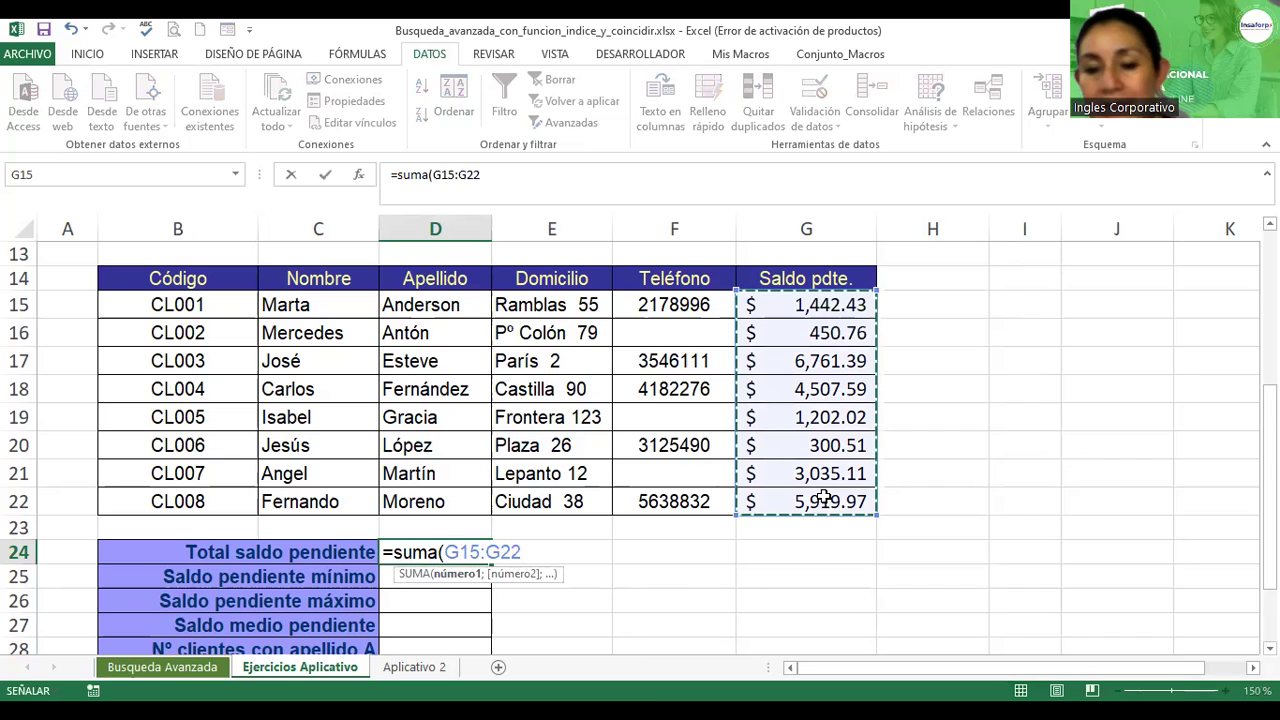
key(Return)
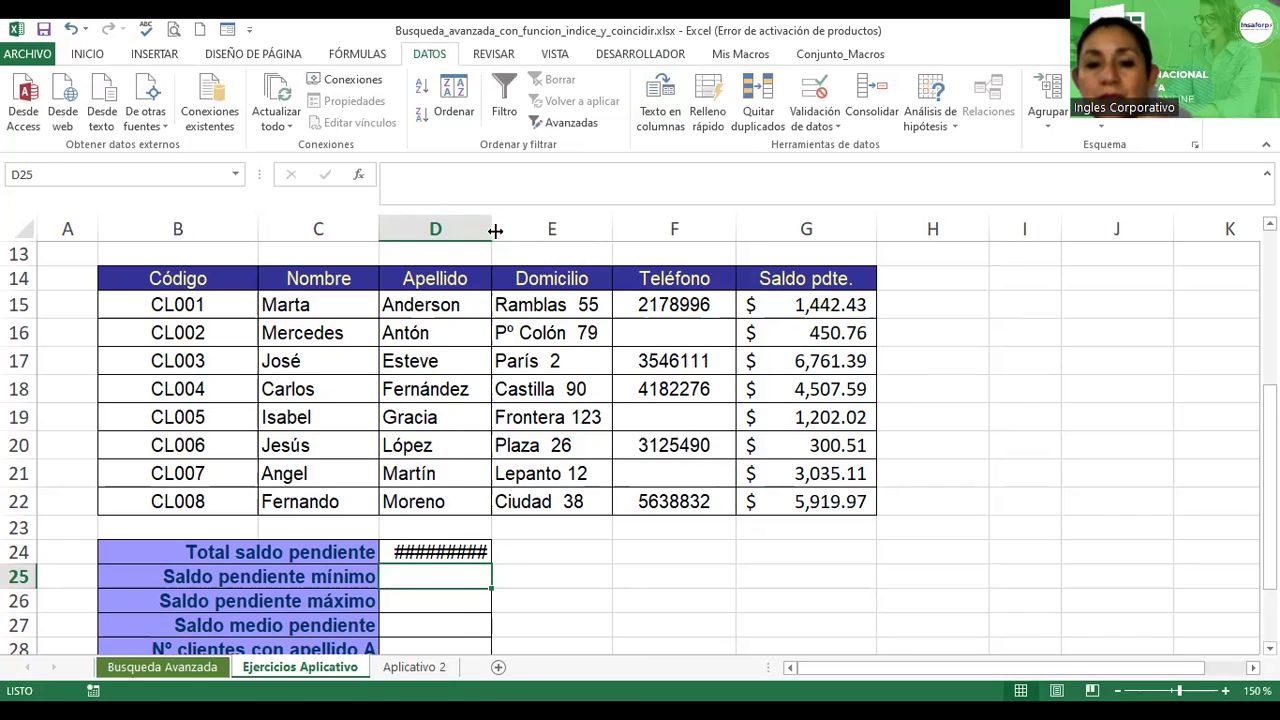
drag(495, 231, 509, 231)
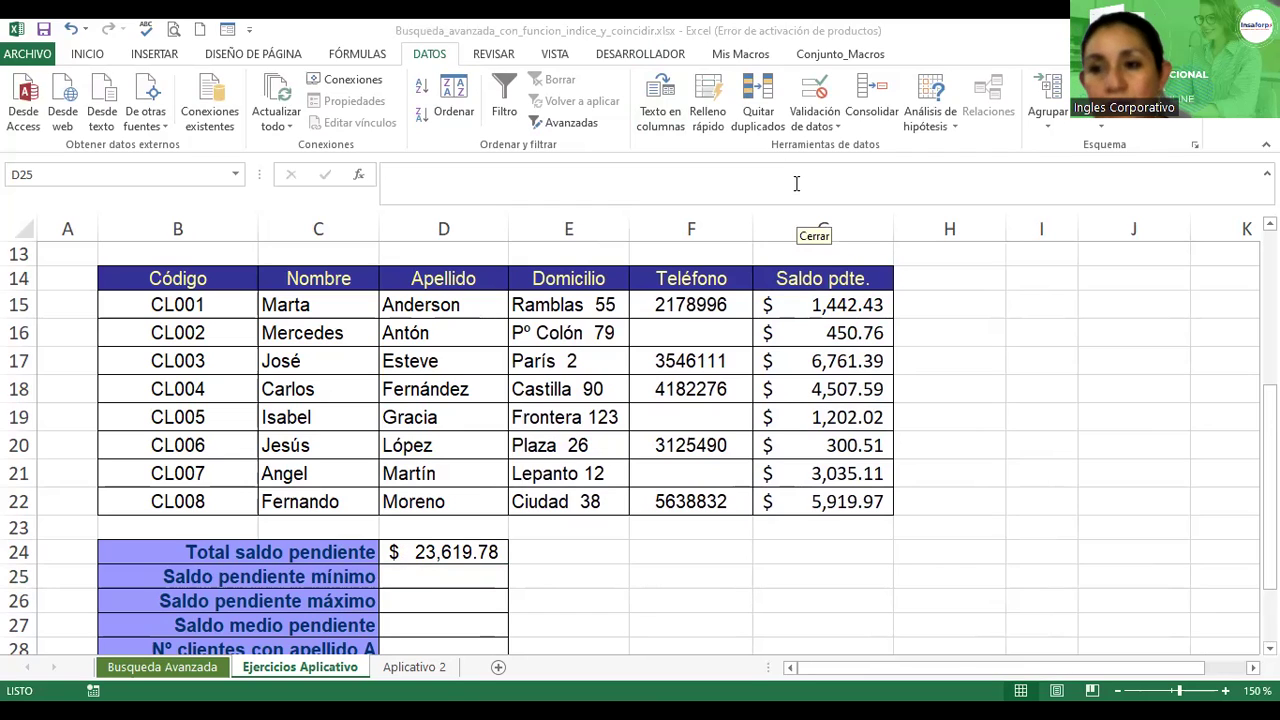
click(440, 582)
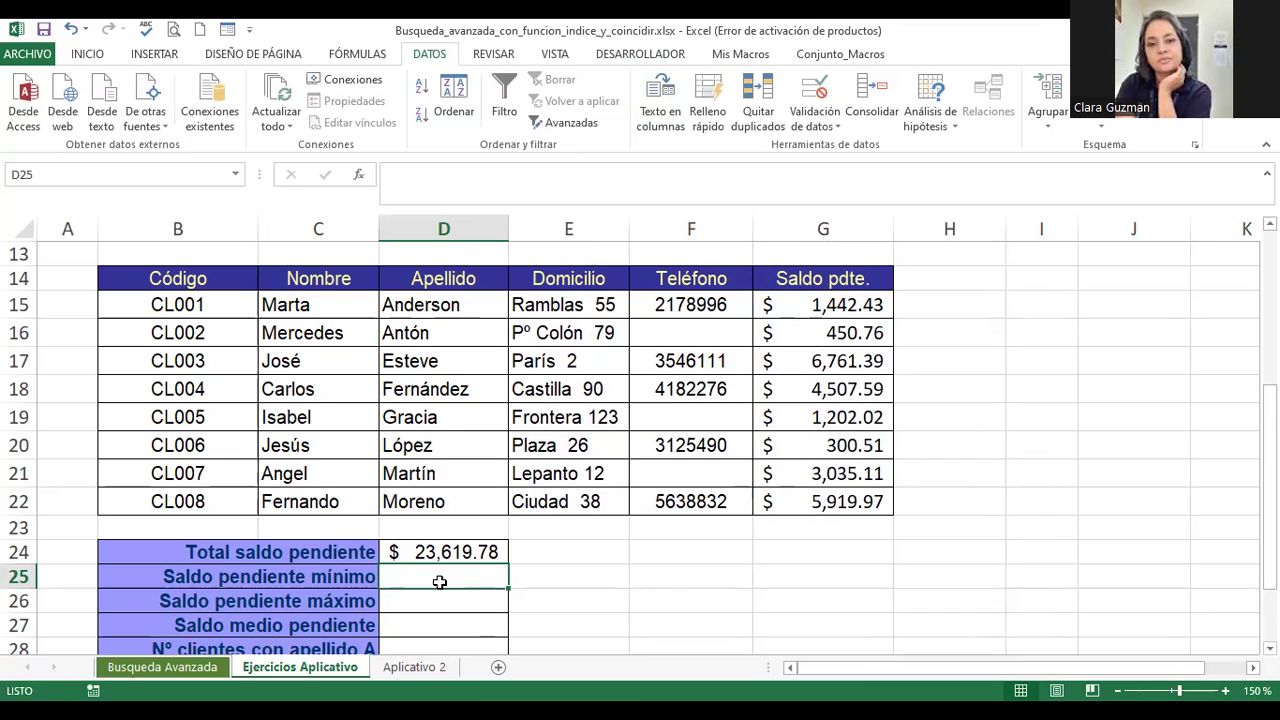
- Enter =MIN(G15:G22) in D25 so Saldo pendiente mínimo shows $ 300.51
text(=)
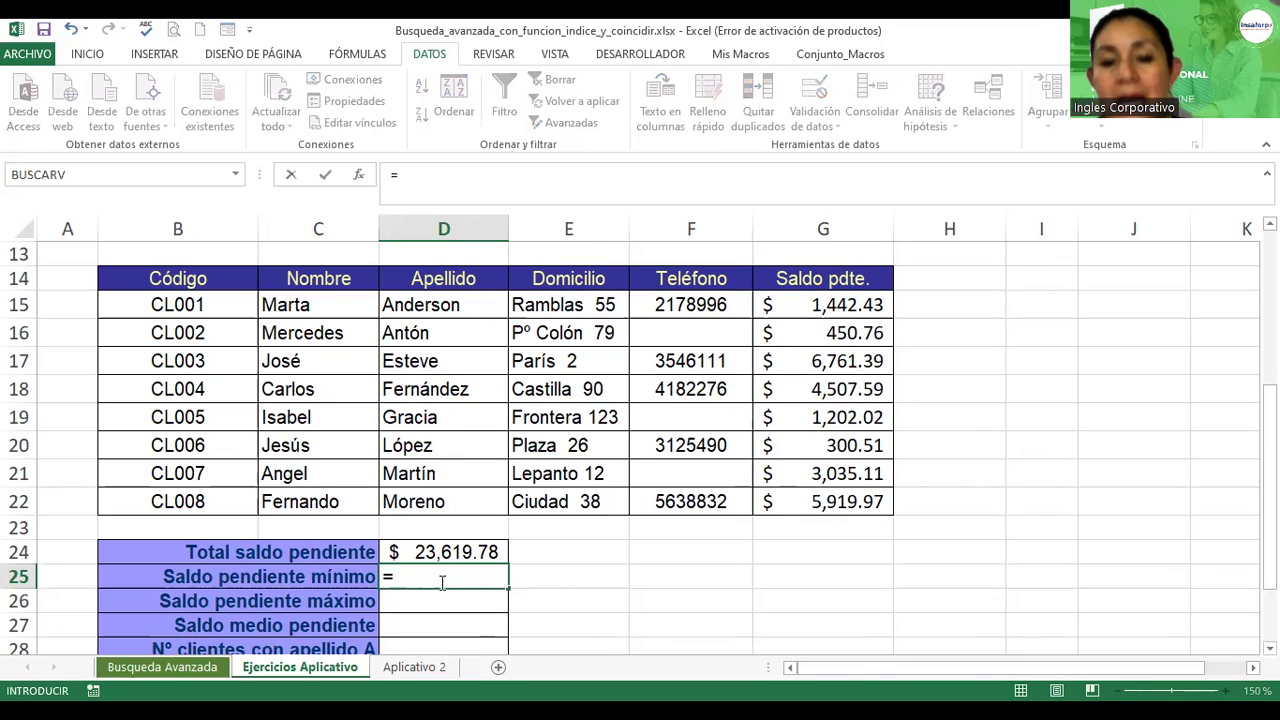
text(min()
click(798, 308)
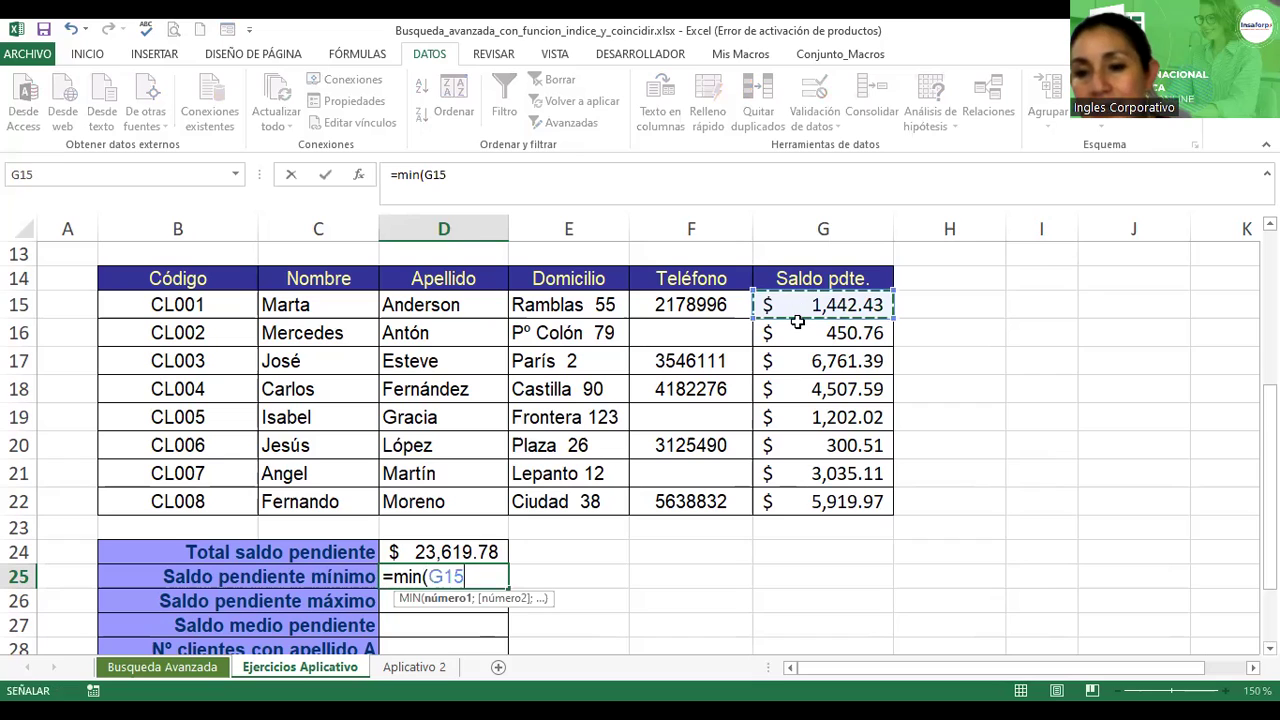
shift+click(815, 499)
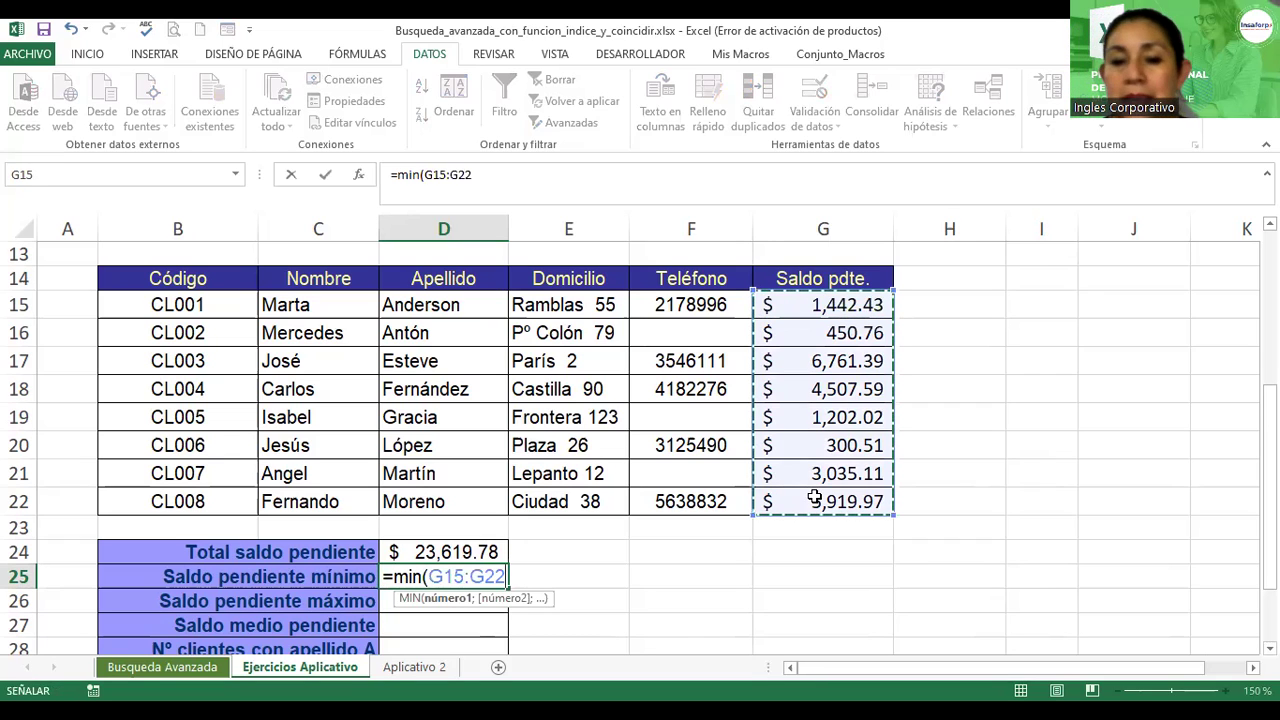
key(Return)
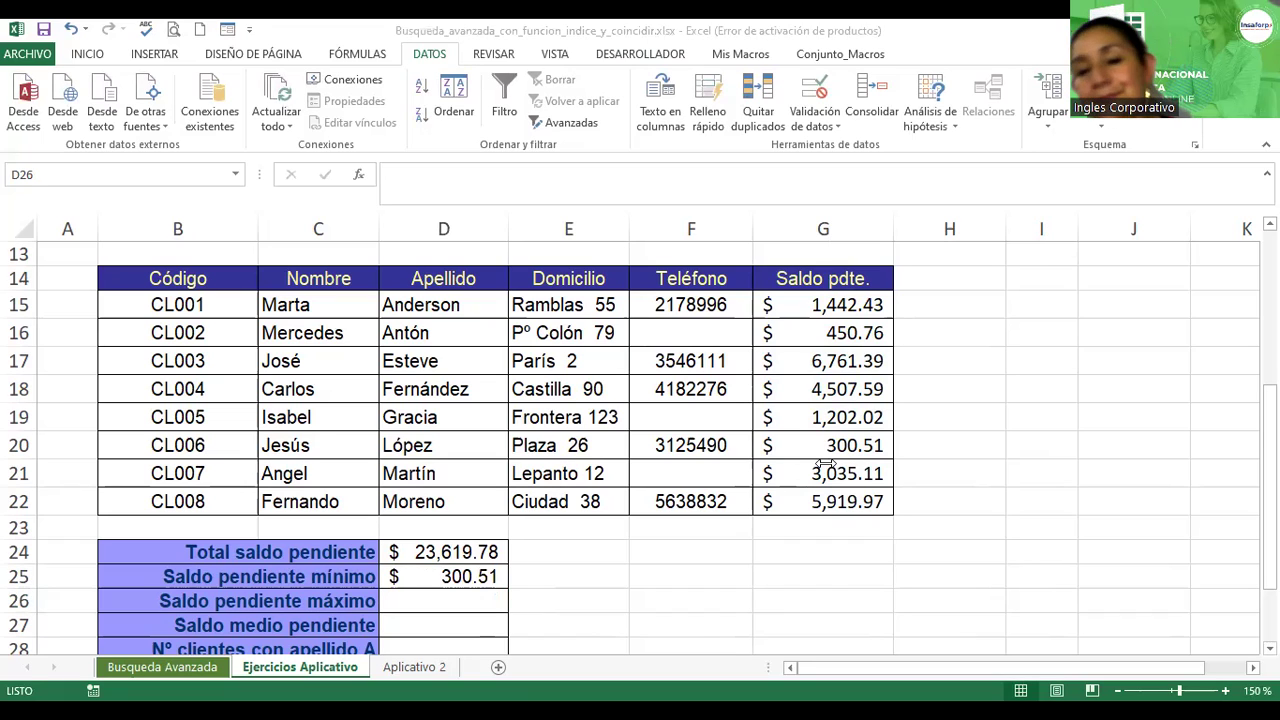
click(440, 608)
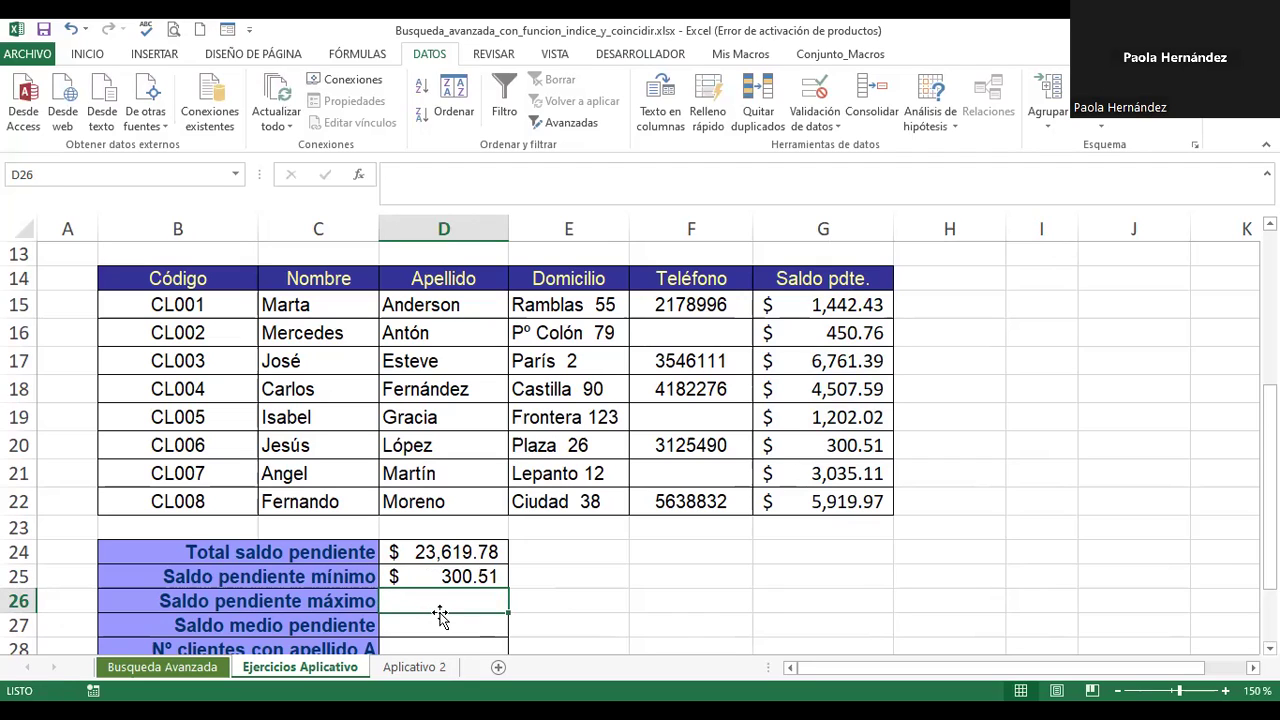
- Enter =MAX(G15:G22) in D26 so Saldo pendiente máximo shows $ 6,761.39
text(=)
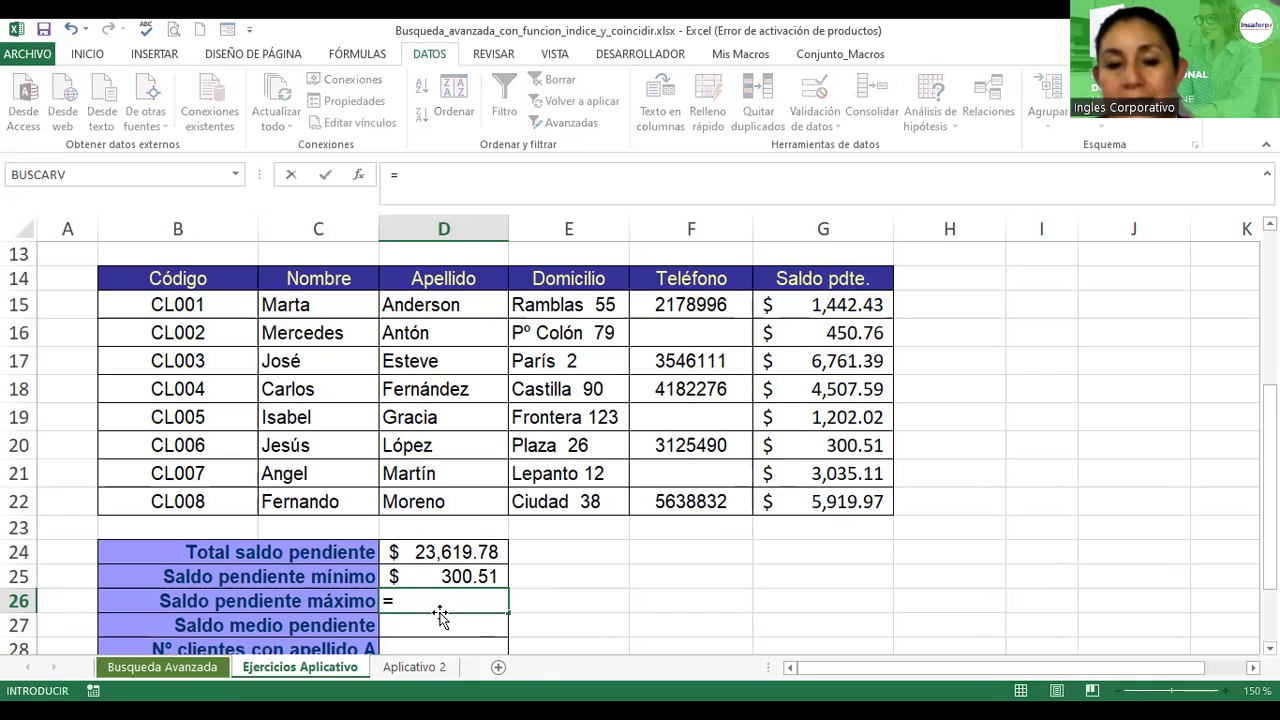
text(max()
click(838, 305)
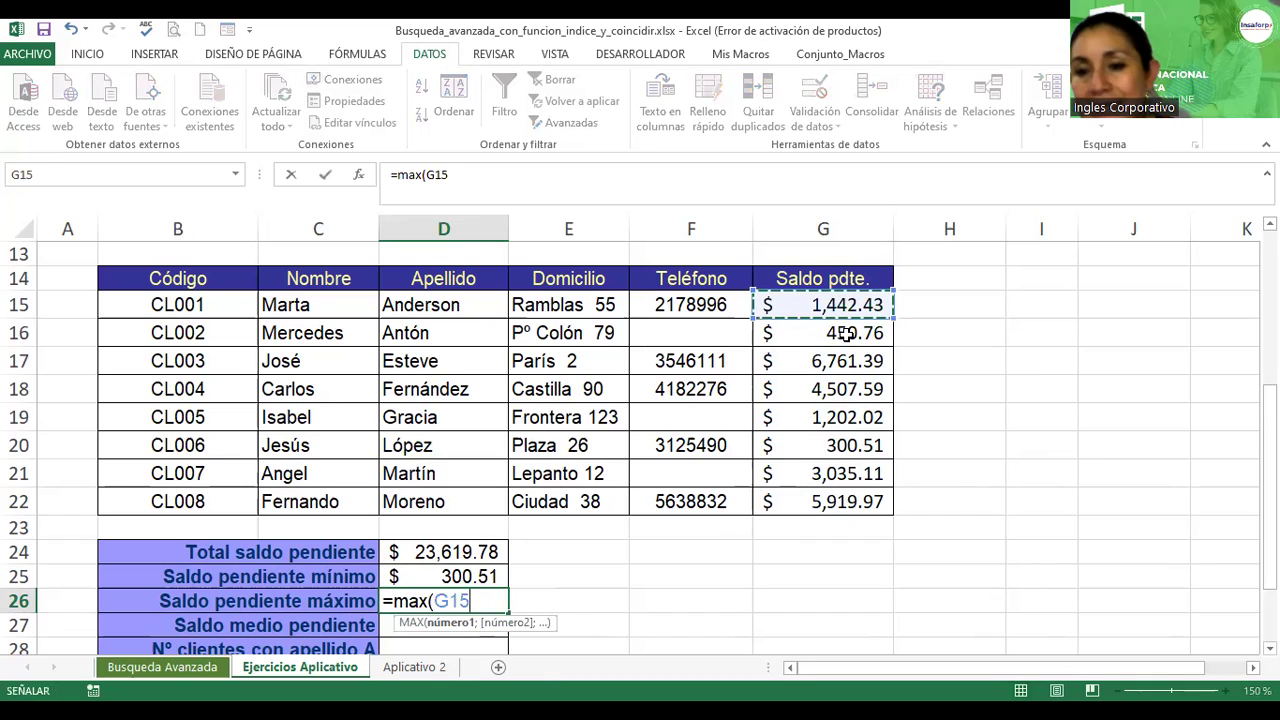
shift+click(848, 503)
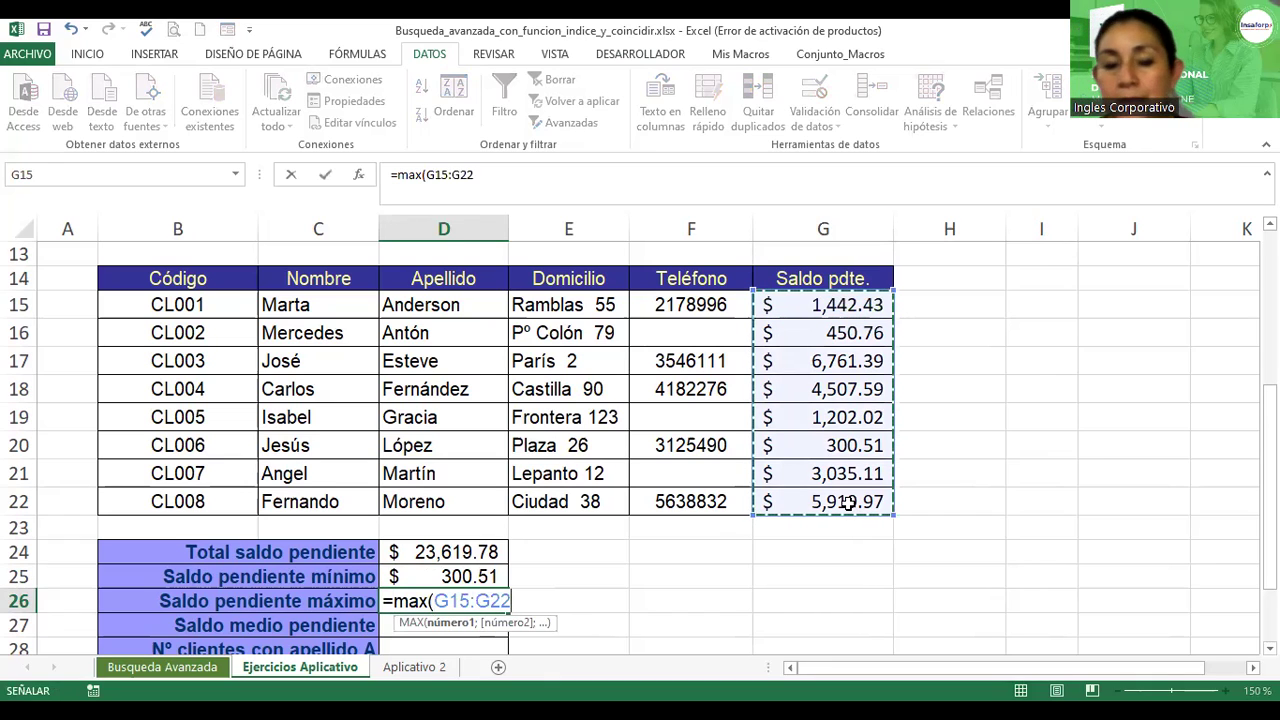
key(Return)
- Start a =PROMEDIO( formula in D27 for Saldo medio pendiente
click(1270, 648)
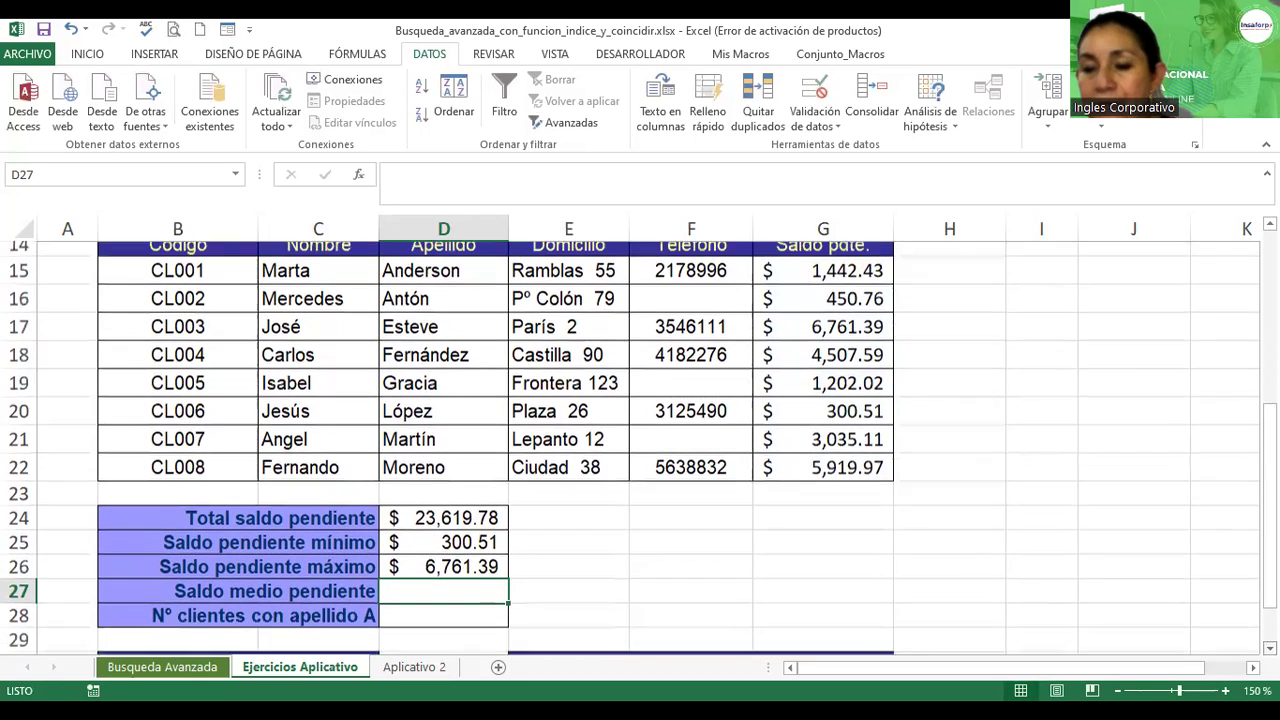
scroll(420, 523, down, 1)
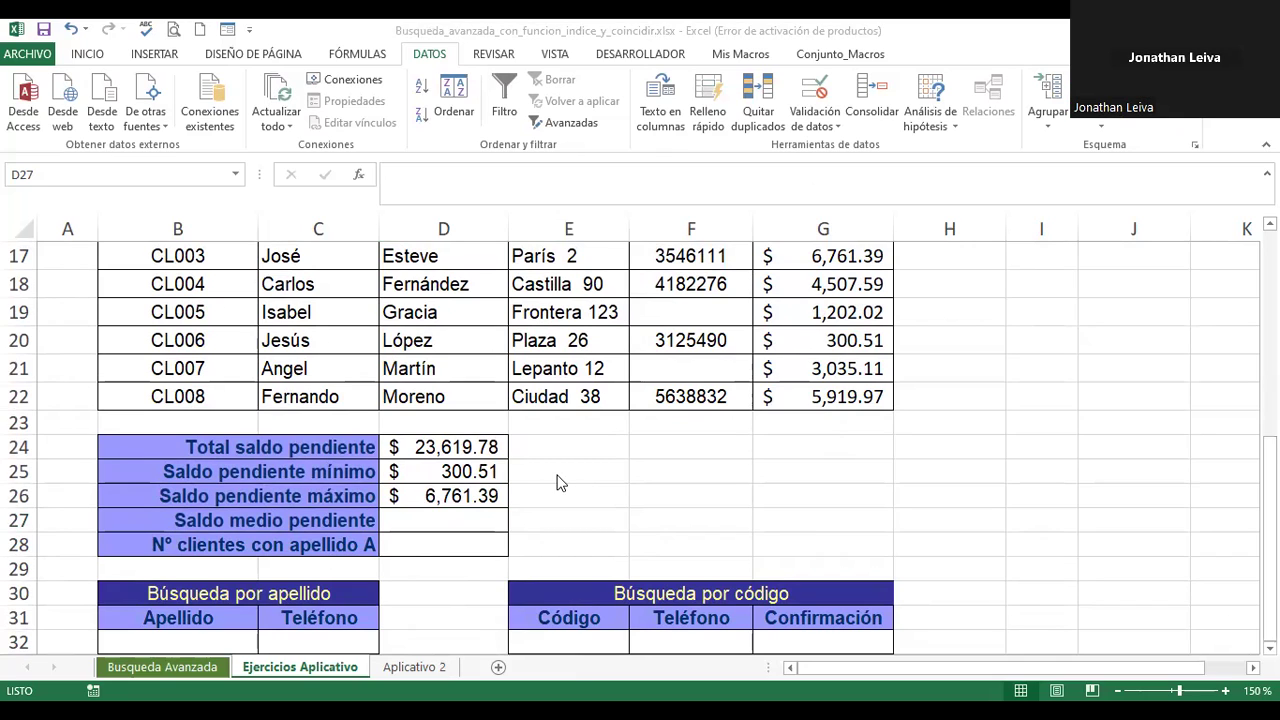
click(444, 521)
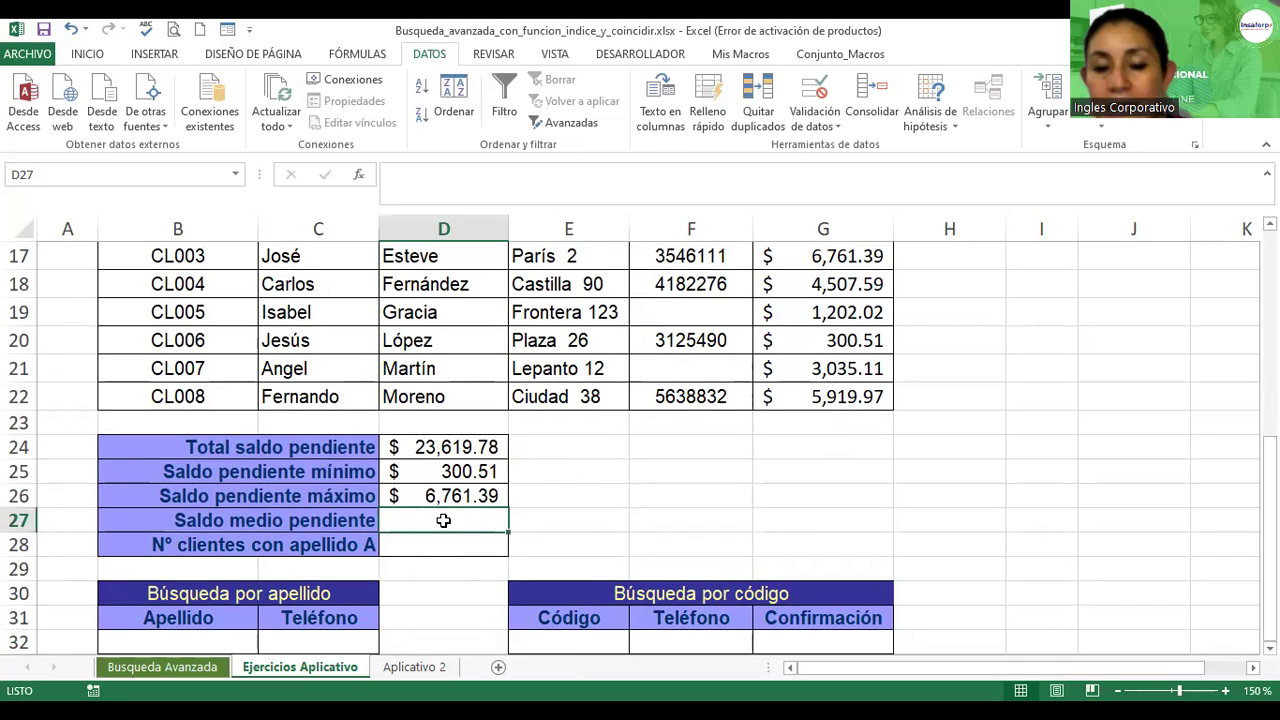
text(=)
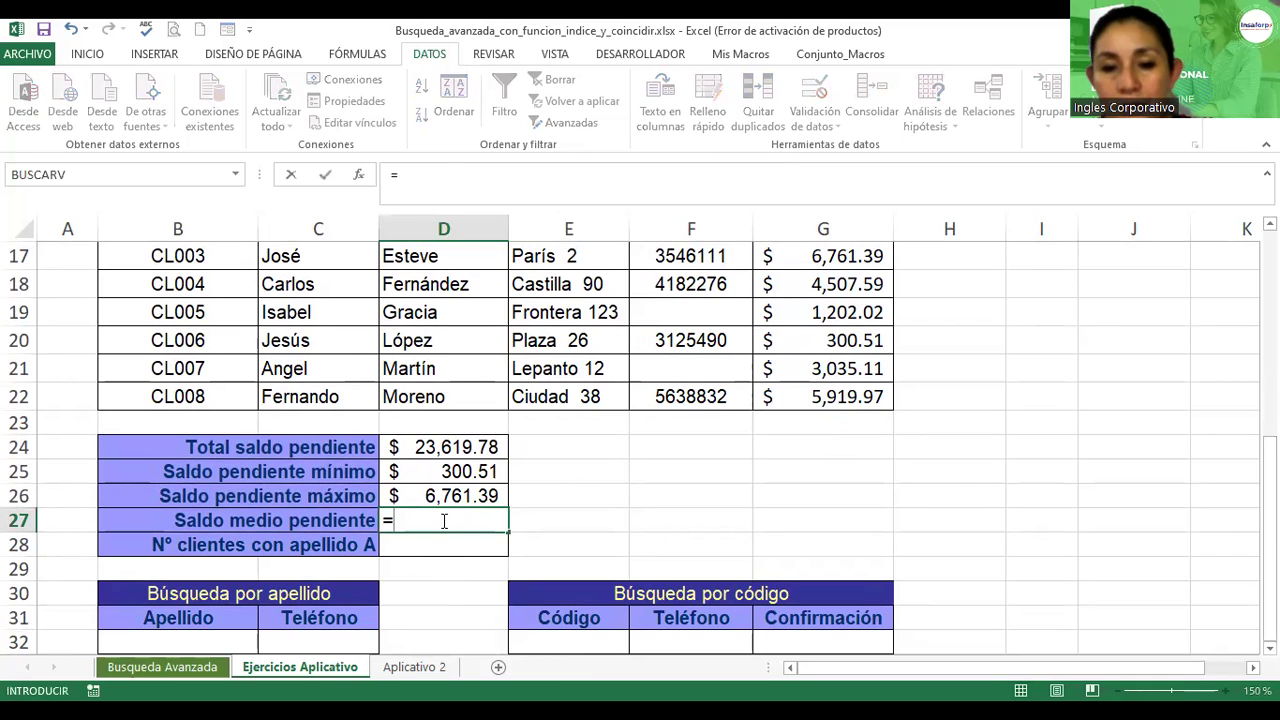
text(promedio()
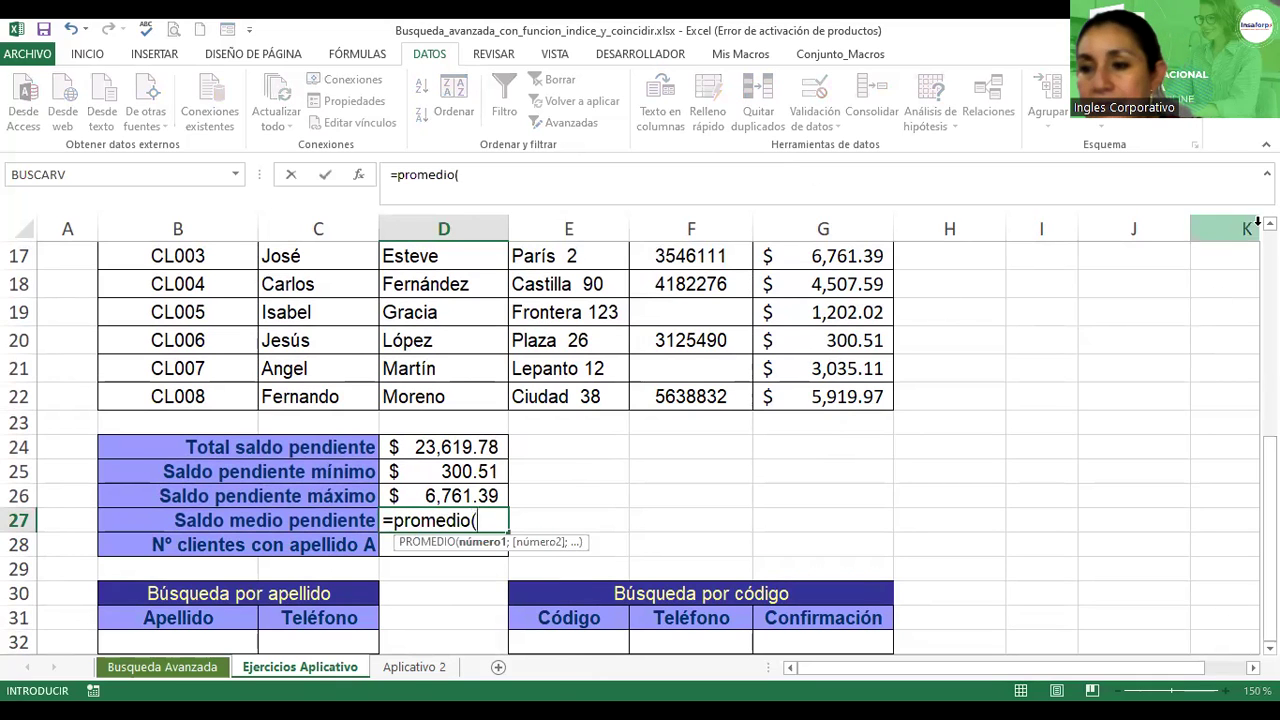
- Complete the D27 average over G15:G22, giving $ 2,952.47
scroll(833, 335, up, 2)
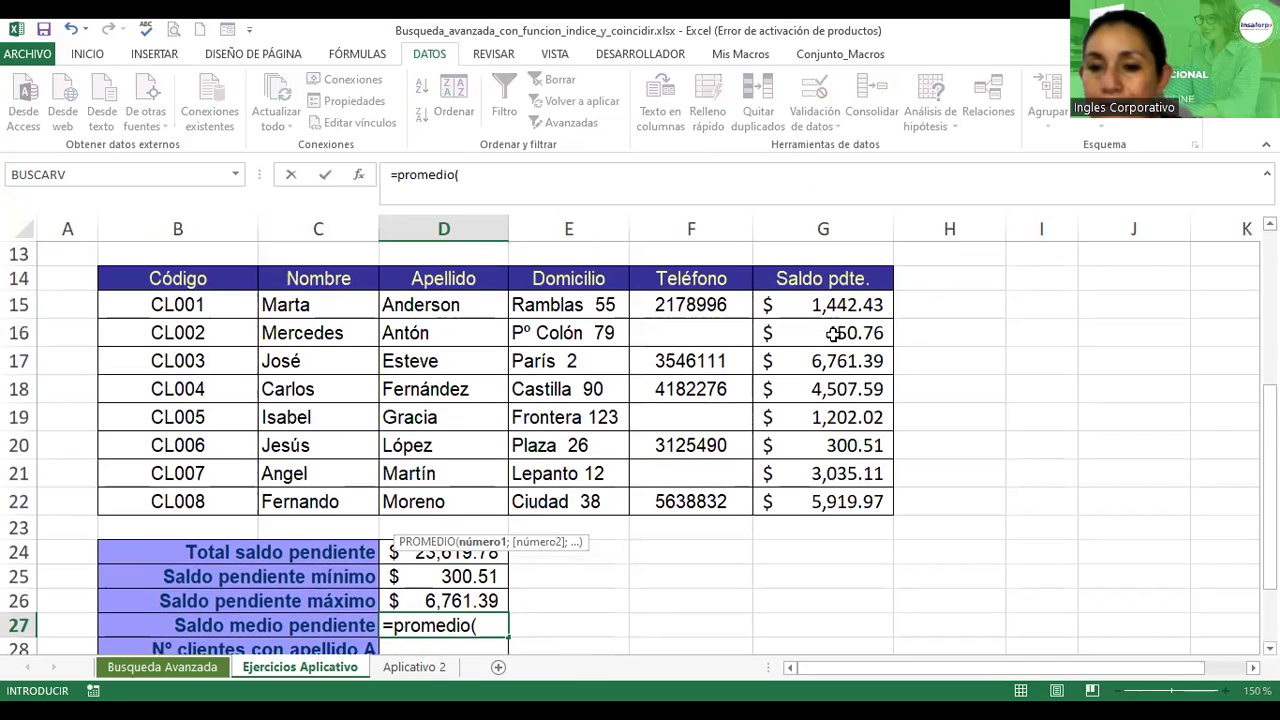
click(832, 497)
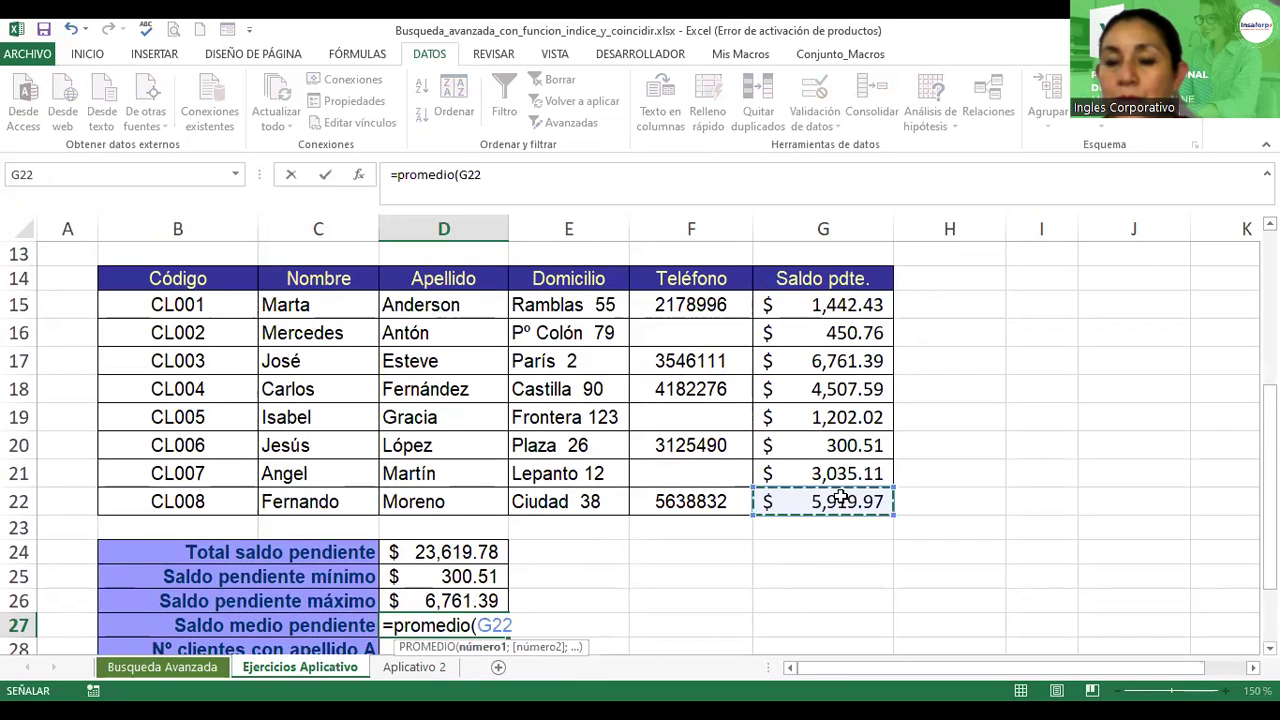
click(812, 312)
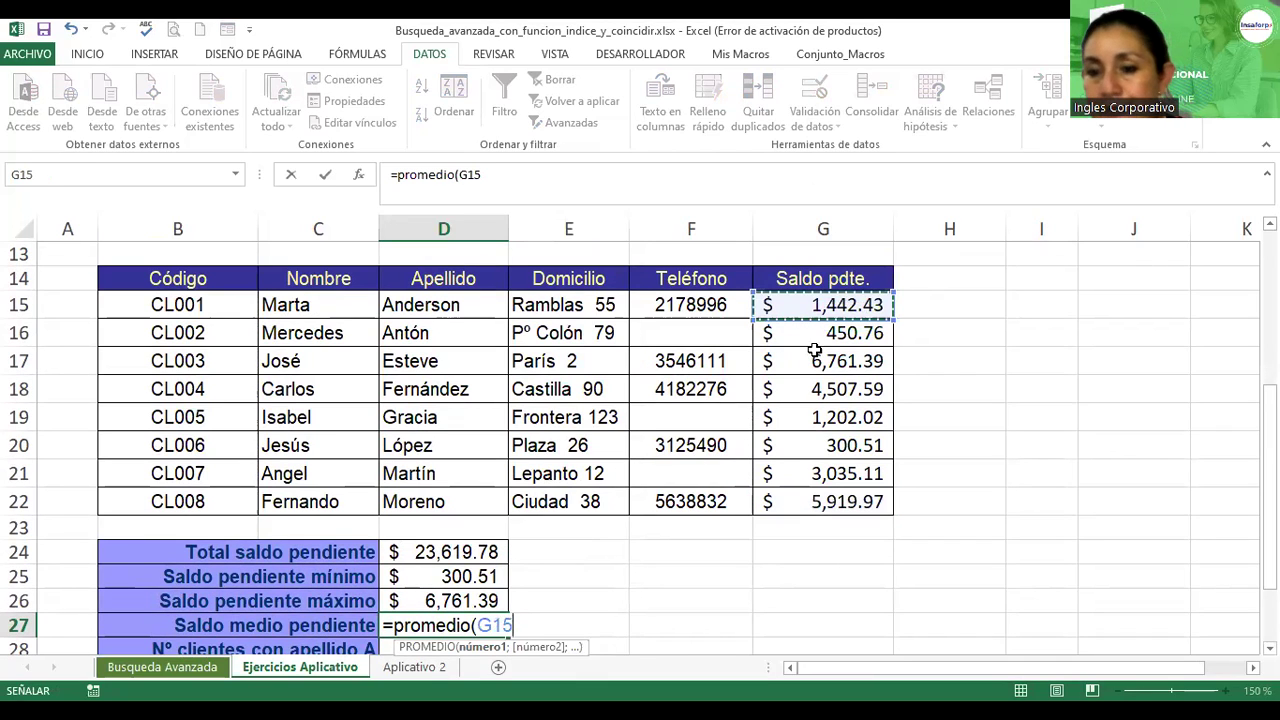
shift+click(815, 488)
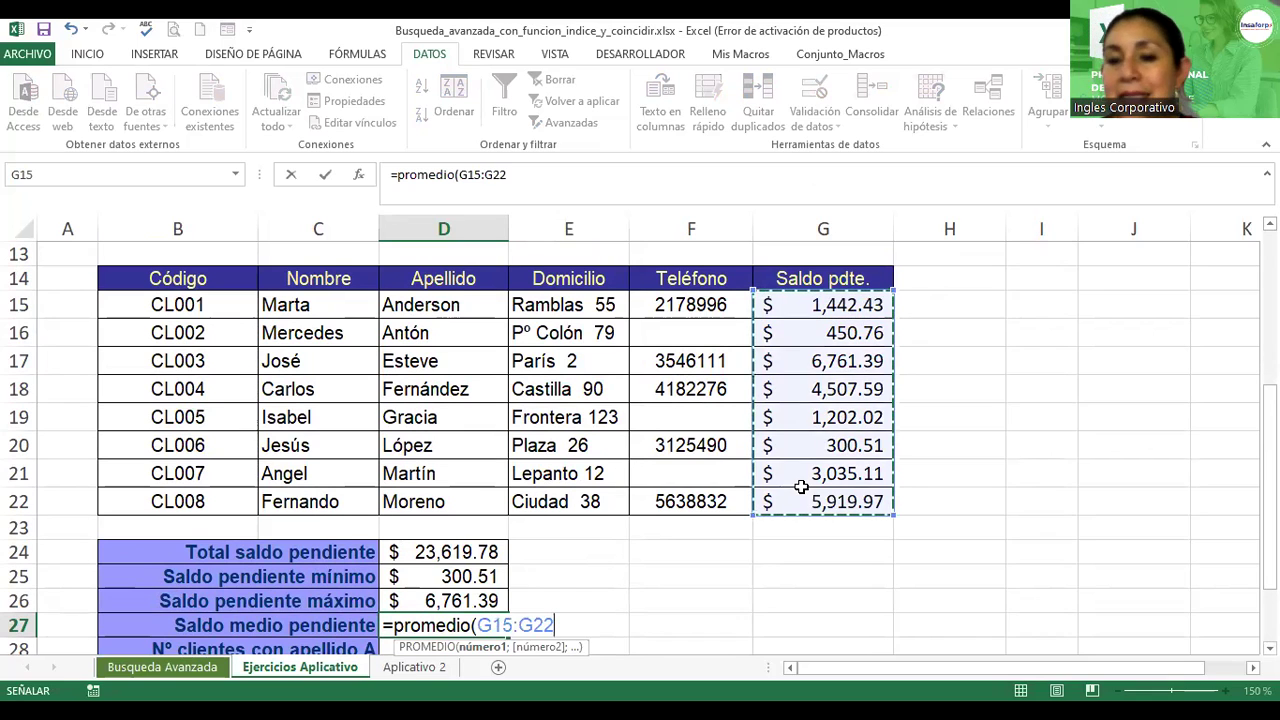
key(Return)
scroll(640, 450, down, 1)
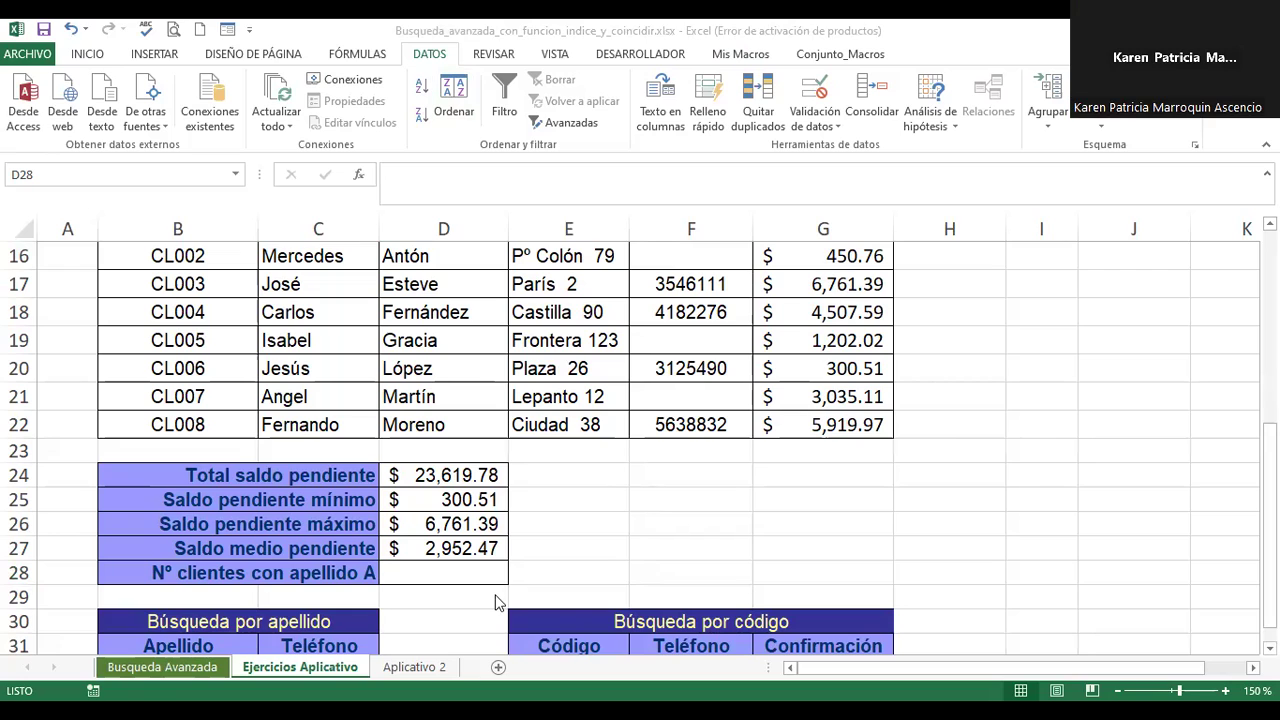
- Enter =CONTAR.SI(D15:D22;"A") in D28, returning 0, and reopen it for editing
click(449, 580)
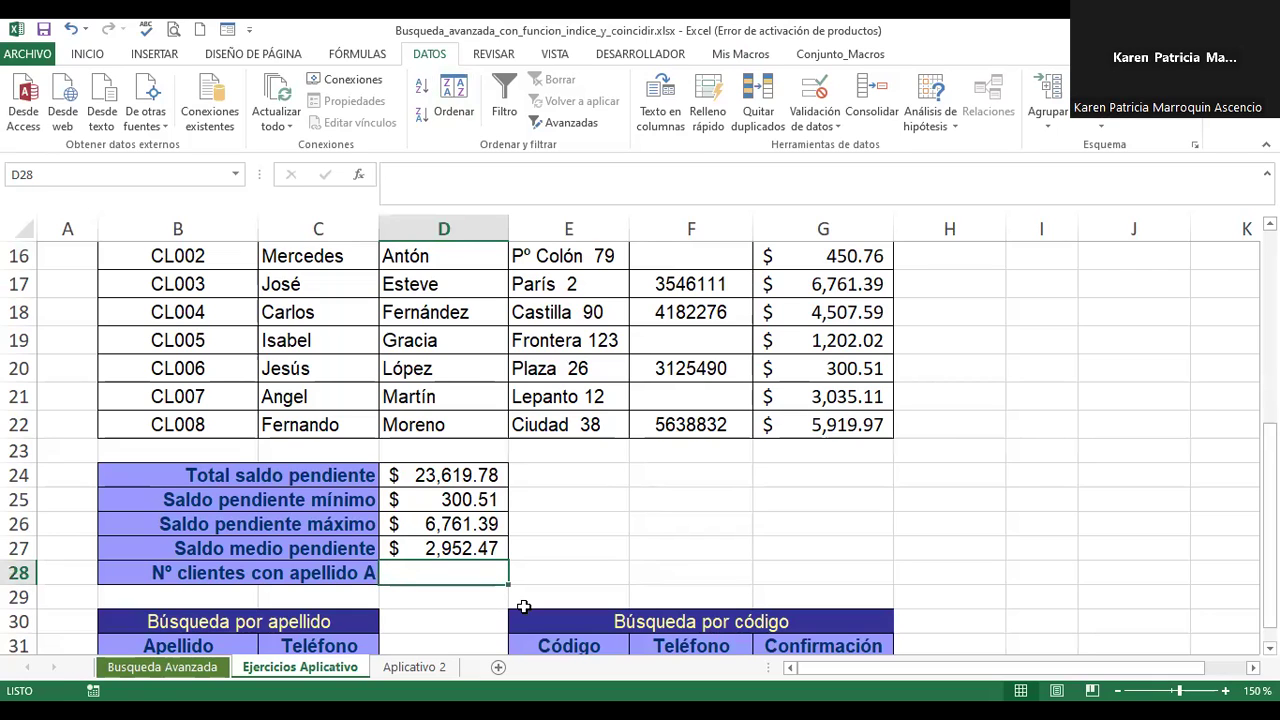
text(=contar)
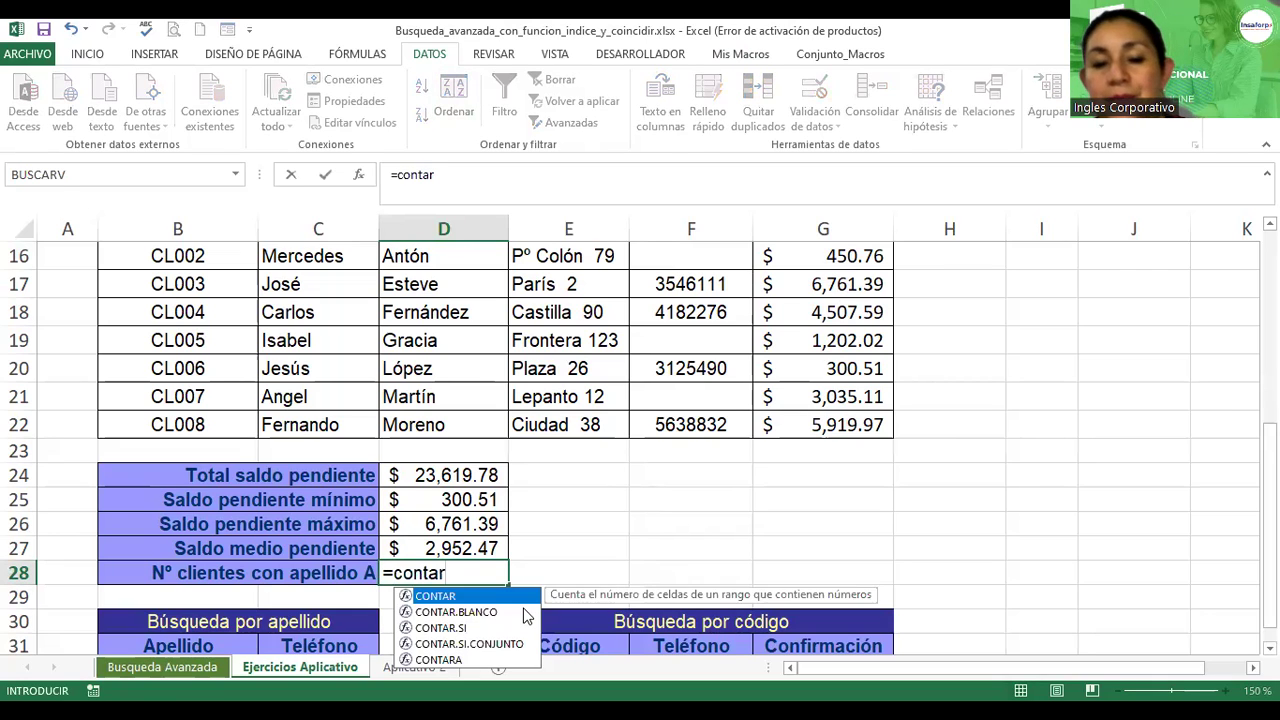
text(.si()
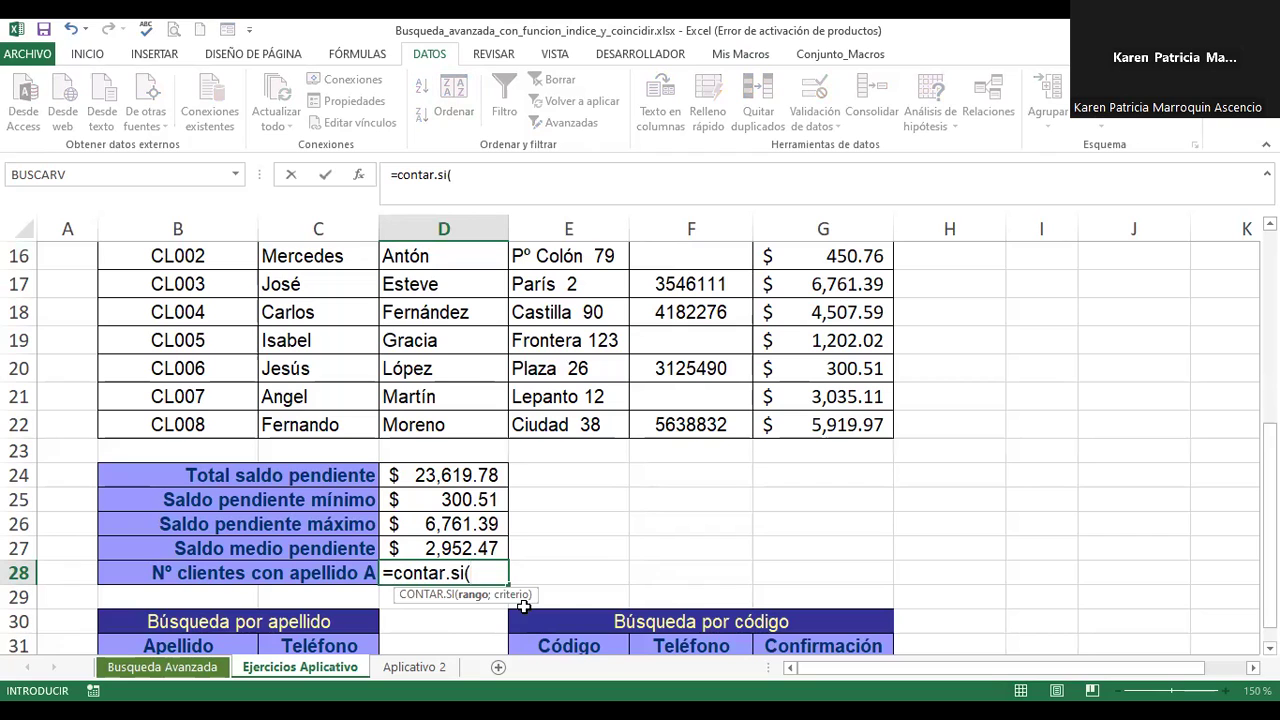
scroll(413, 292, up, 1)
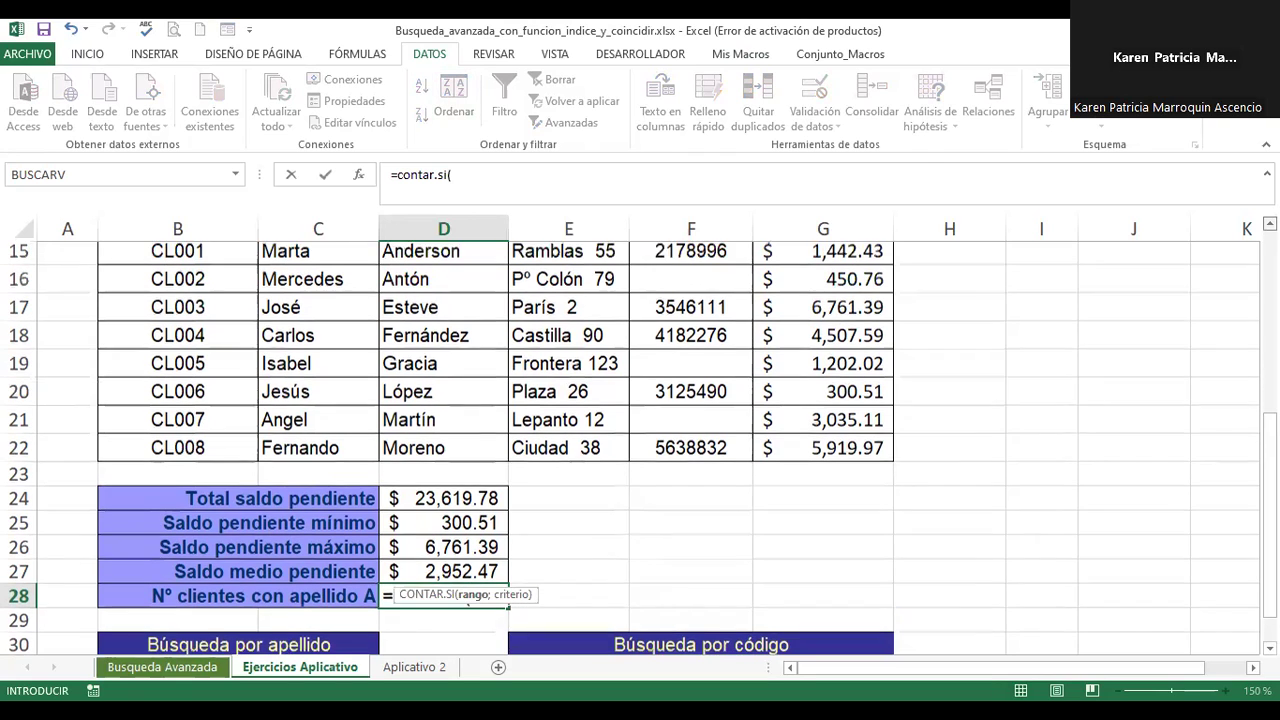
scroll(413, 292, up, 1)
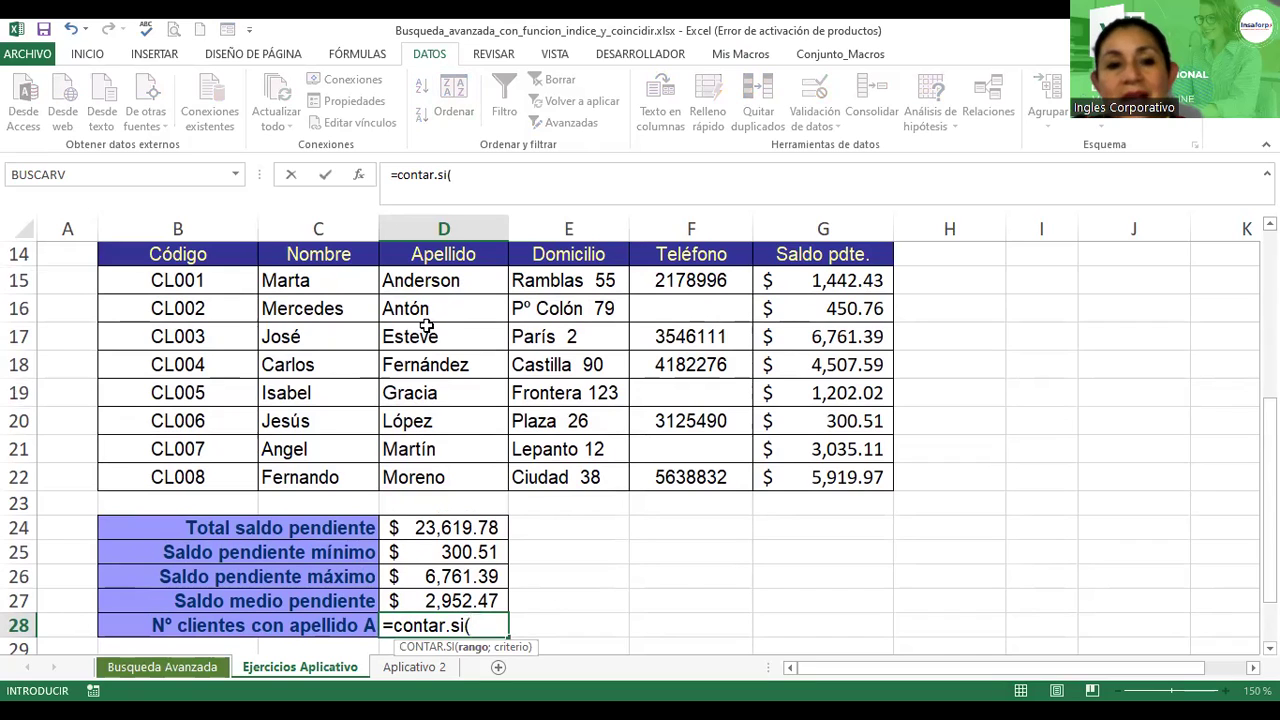
click(462, 279)
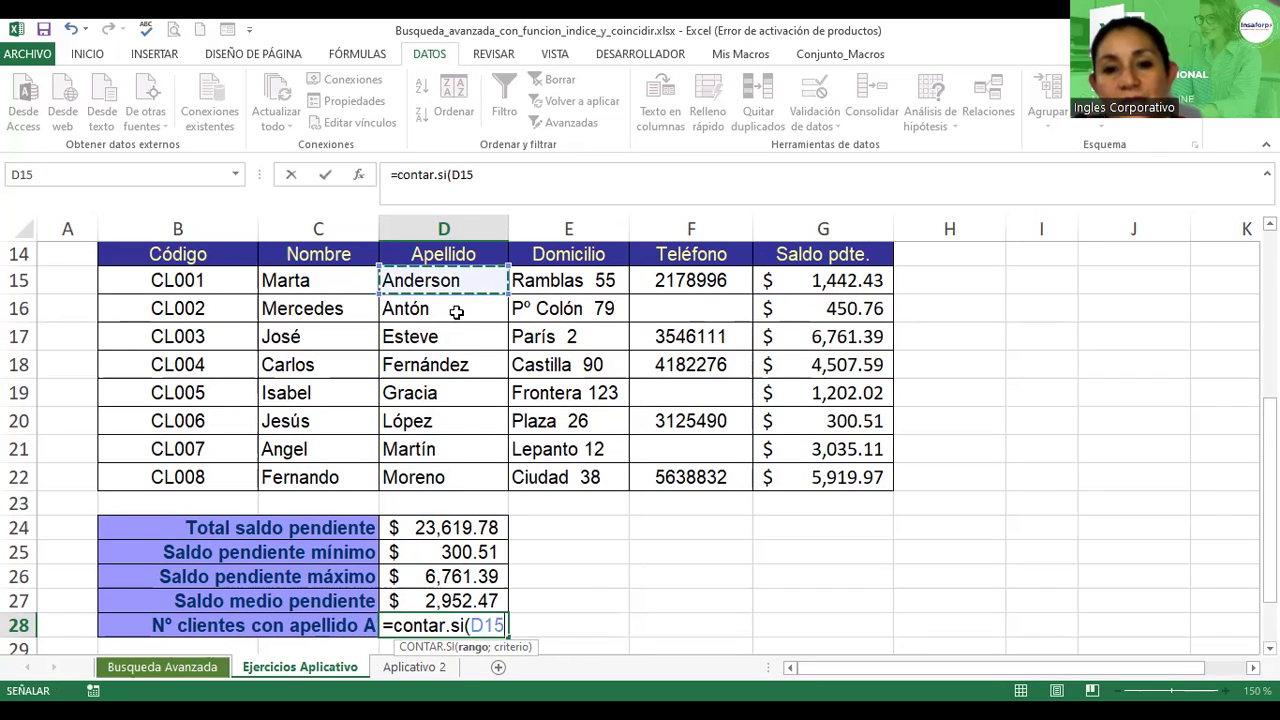
drag(444, 478, 450, 476)
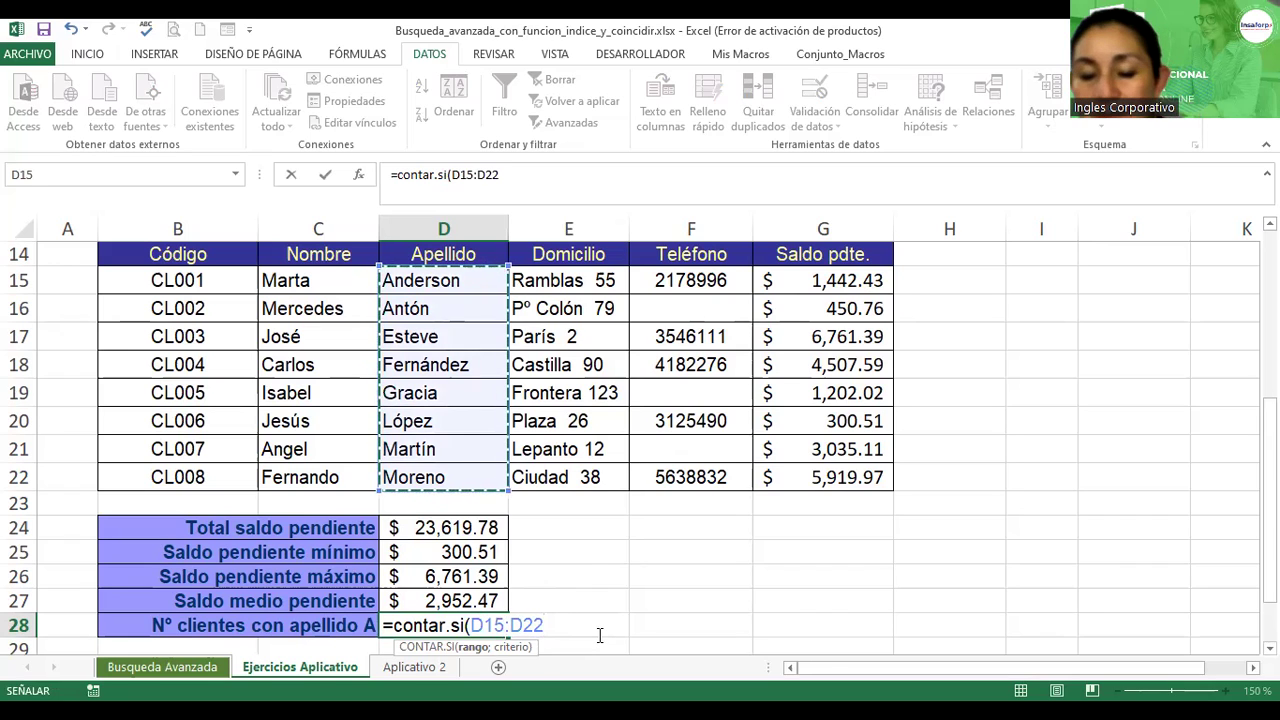
text(;)
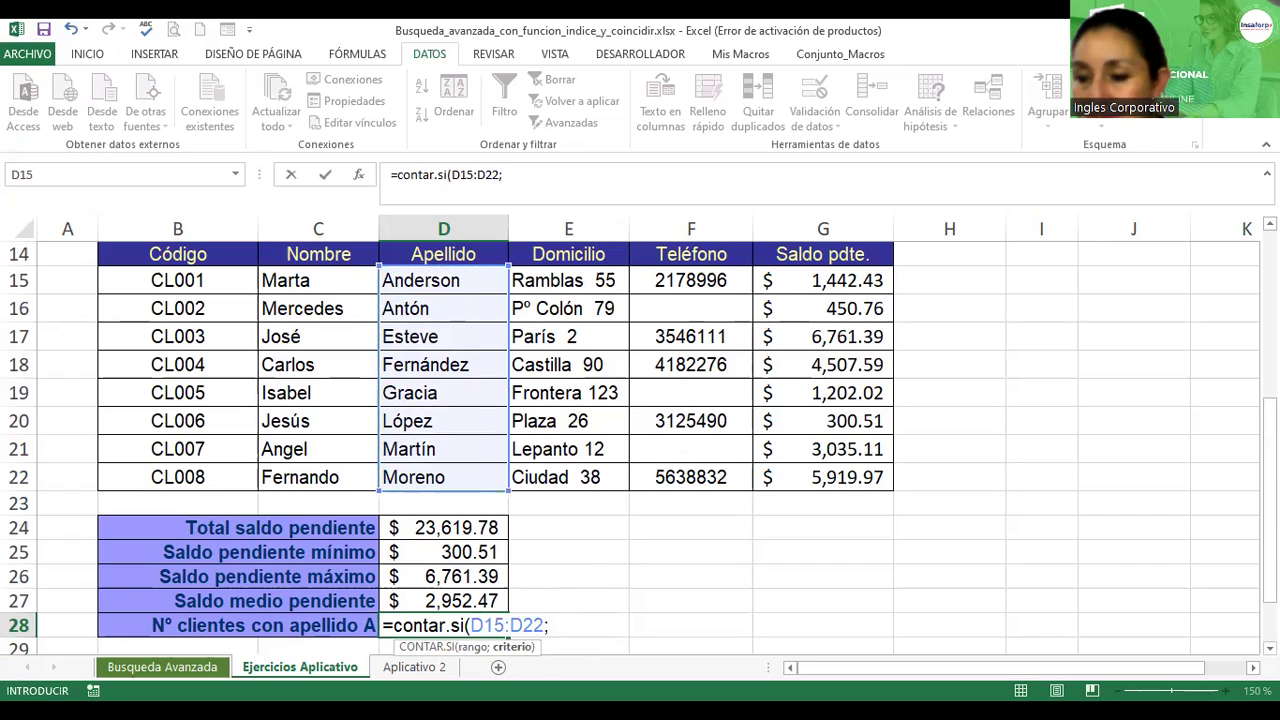
scroll(600, 635, down, 2)
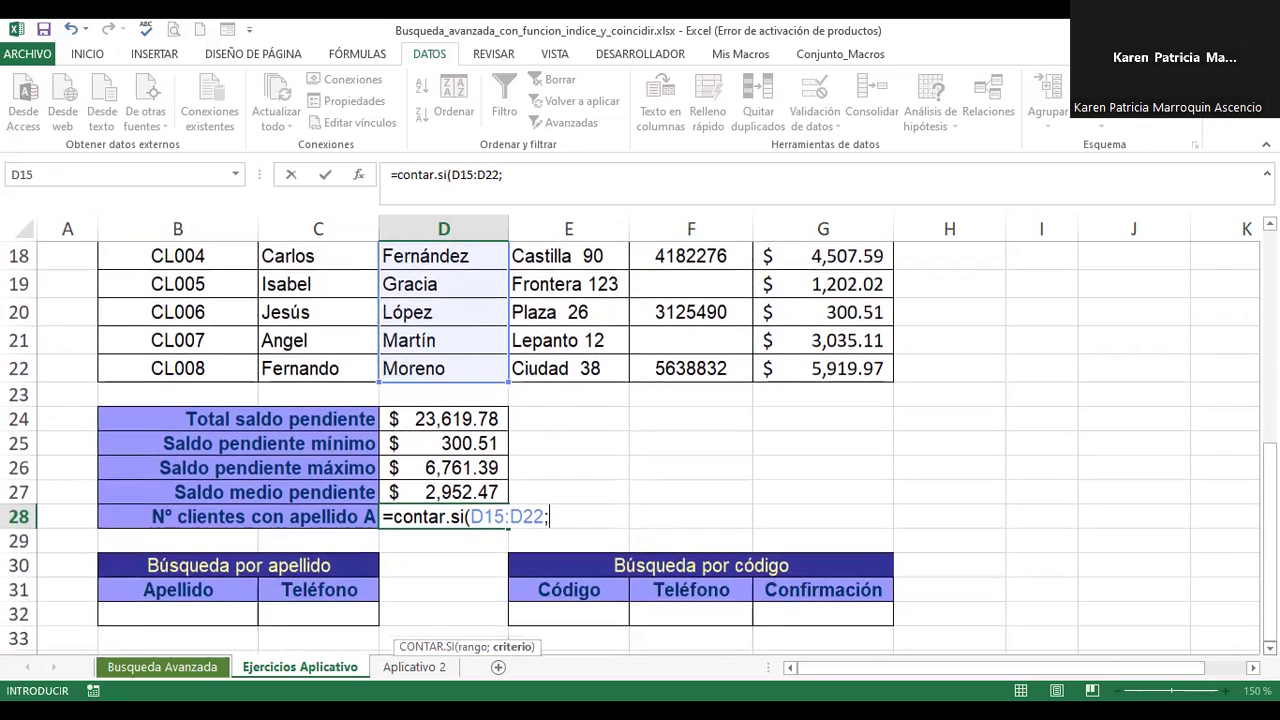
text(")
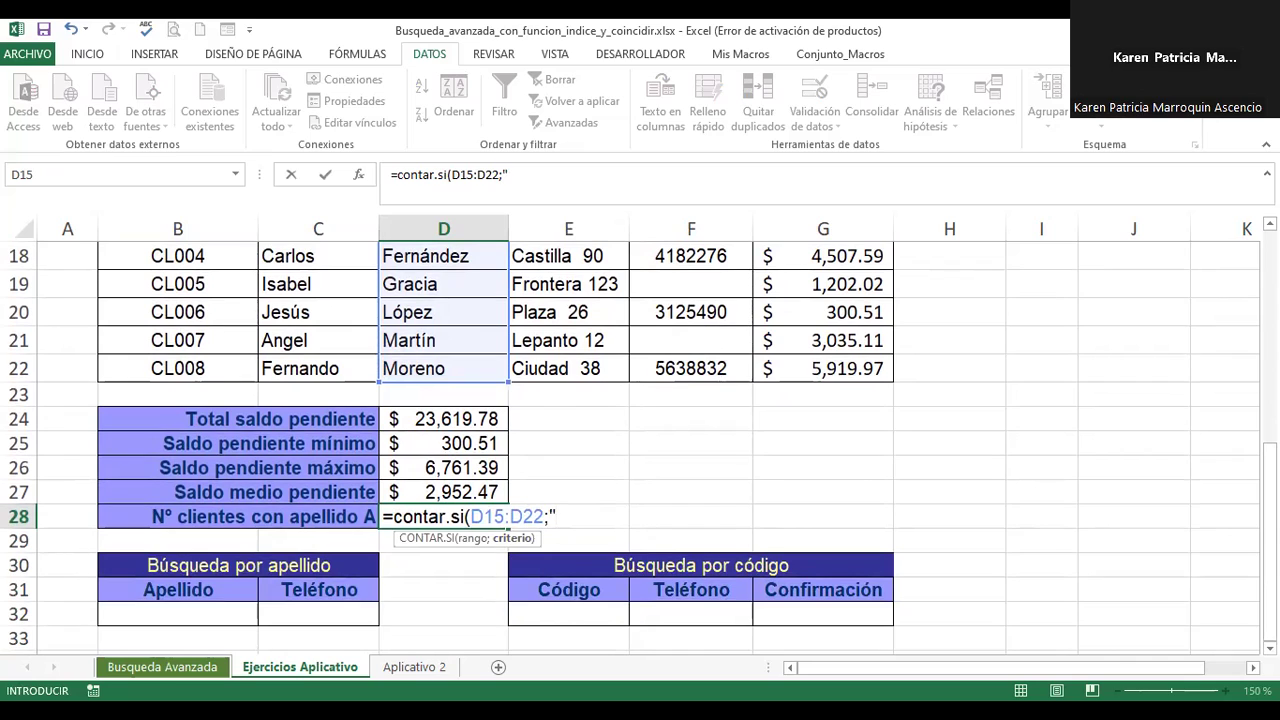
text(A)
text(")
text())
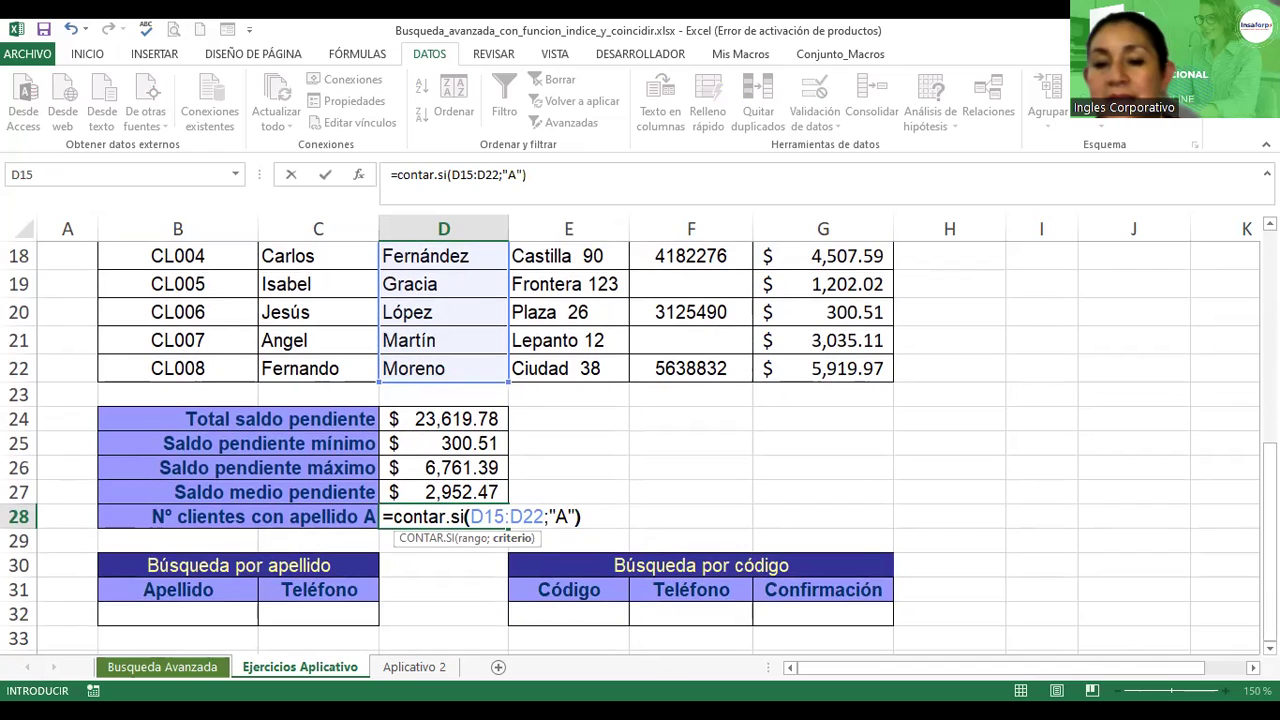
key(ctrl+Return)
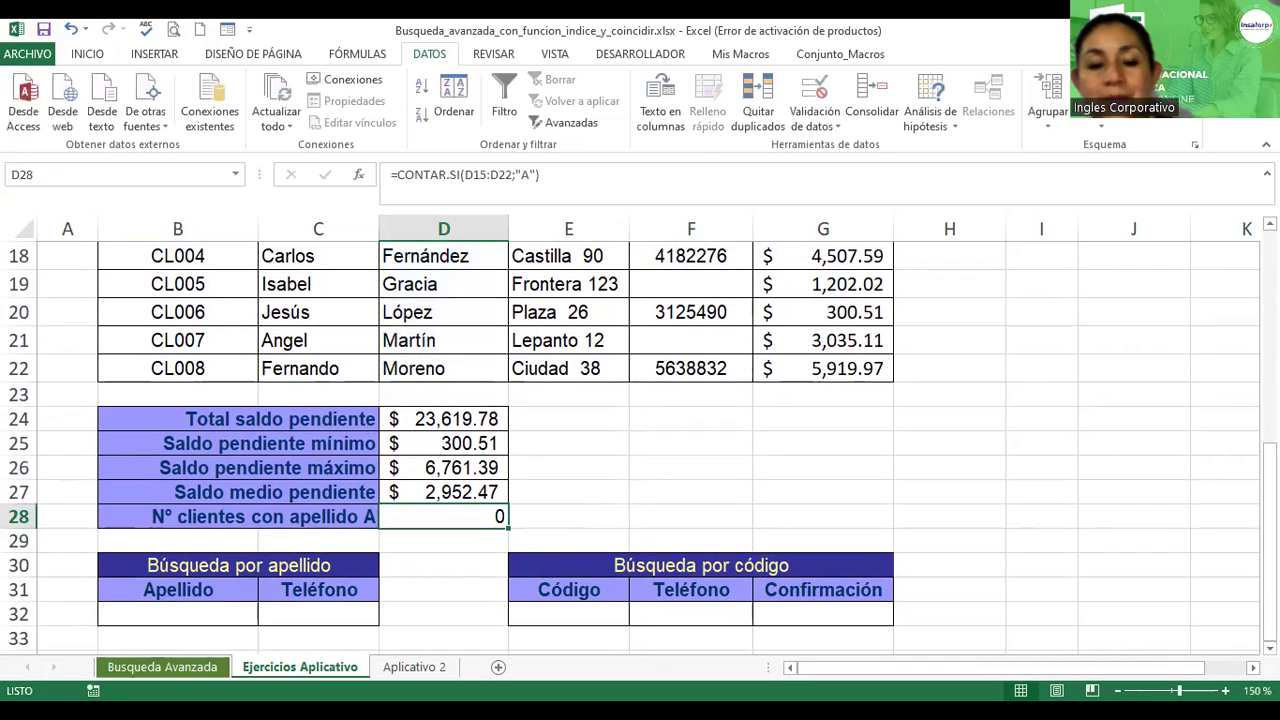
key(F2)
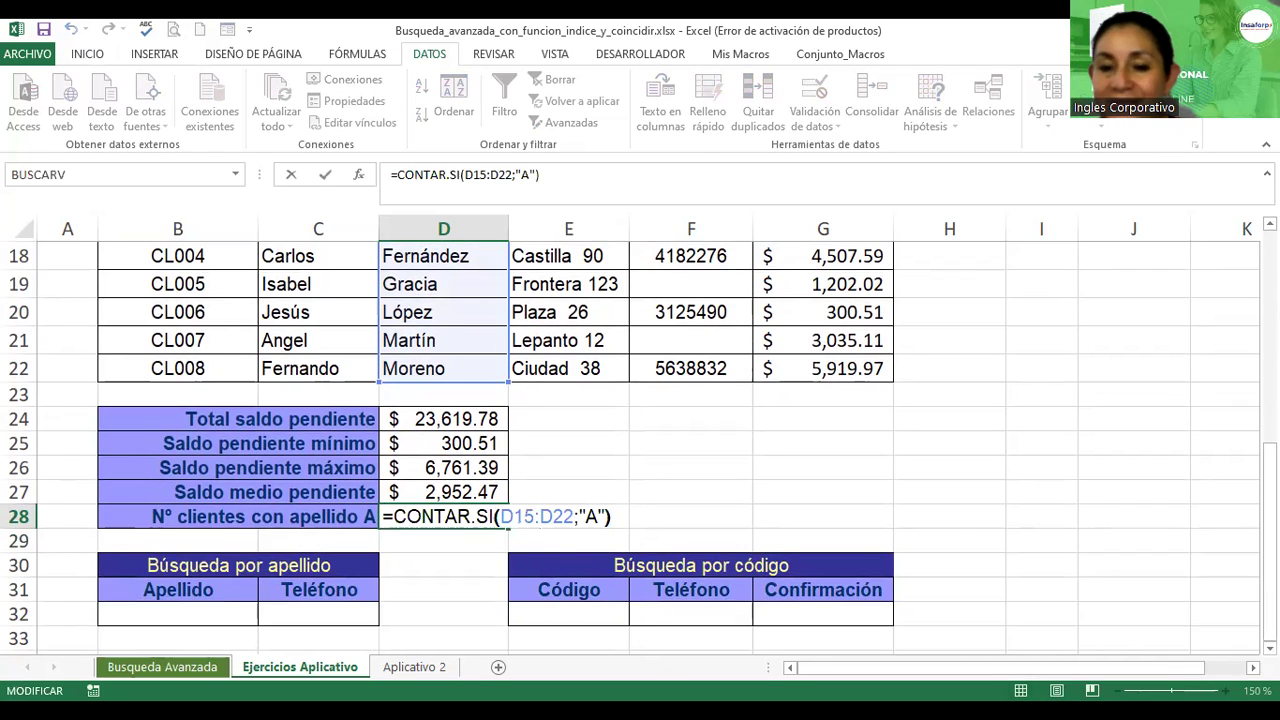
- Change the D28 criterion to "A*" so the surname-A client count shows 2
click(598, 516)
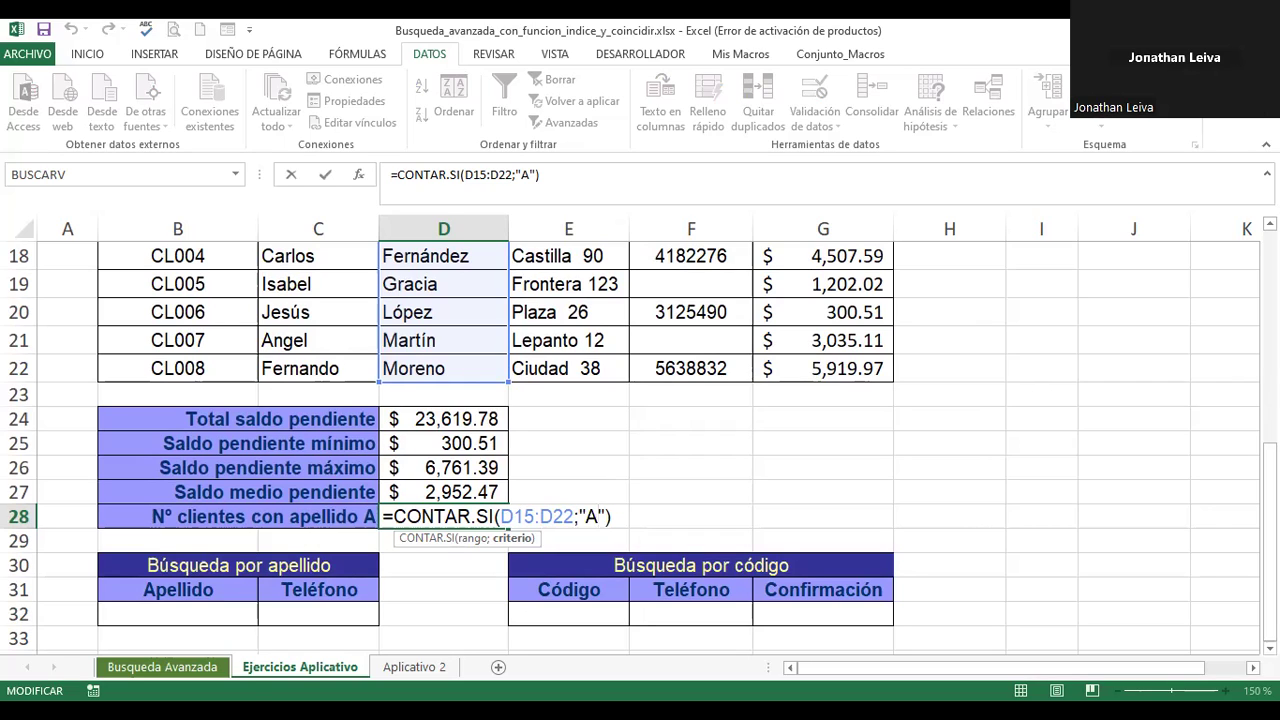
text(*)
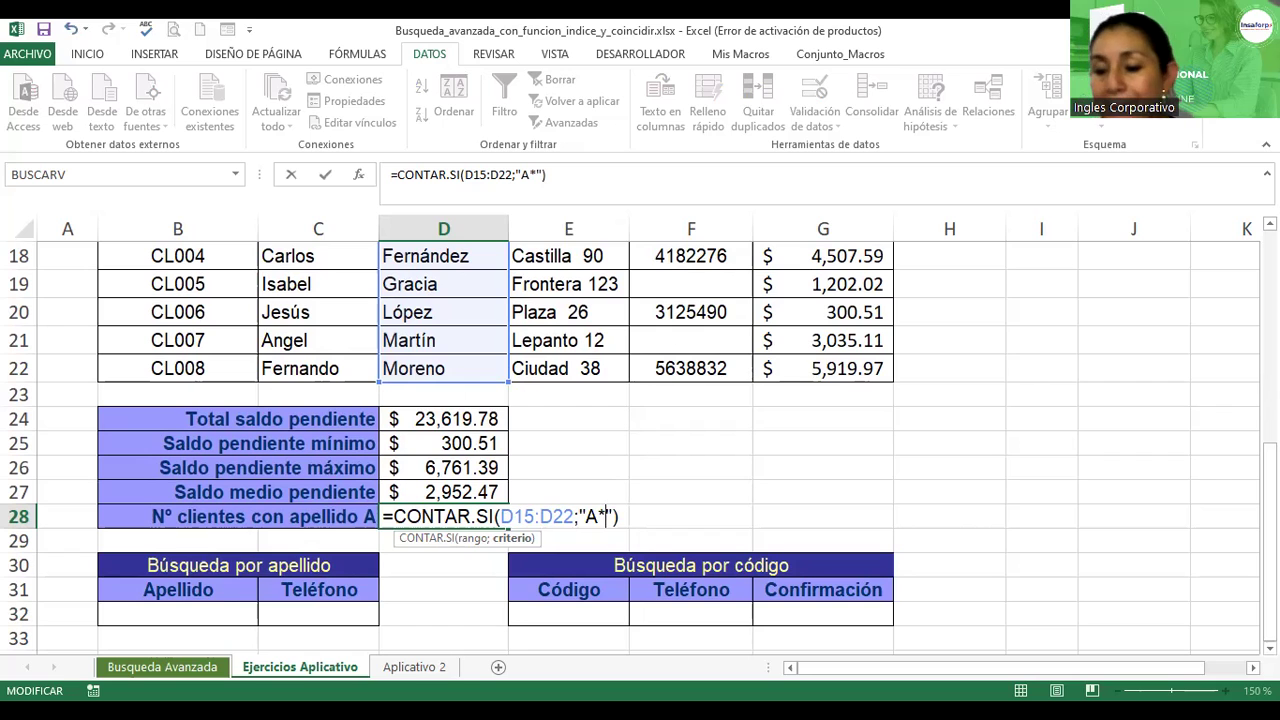
key(Return)
click(444, 516)
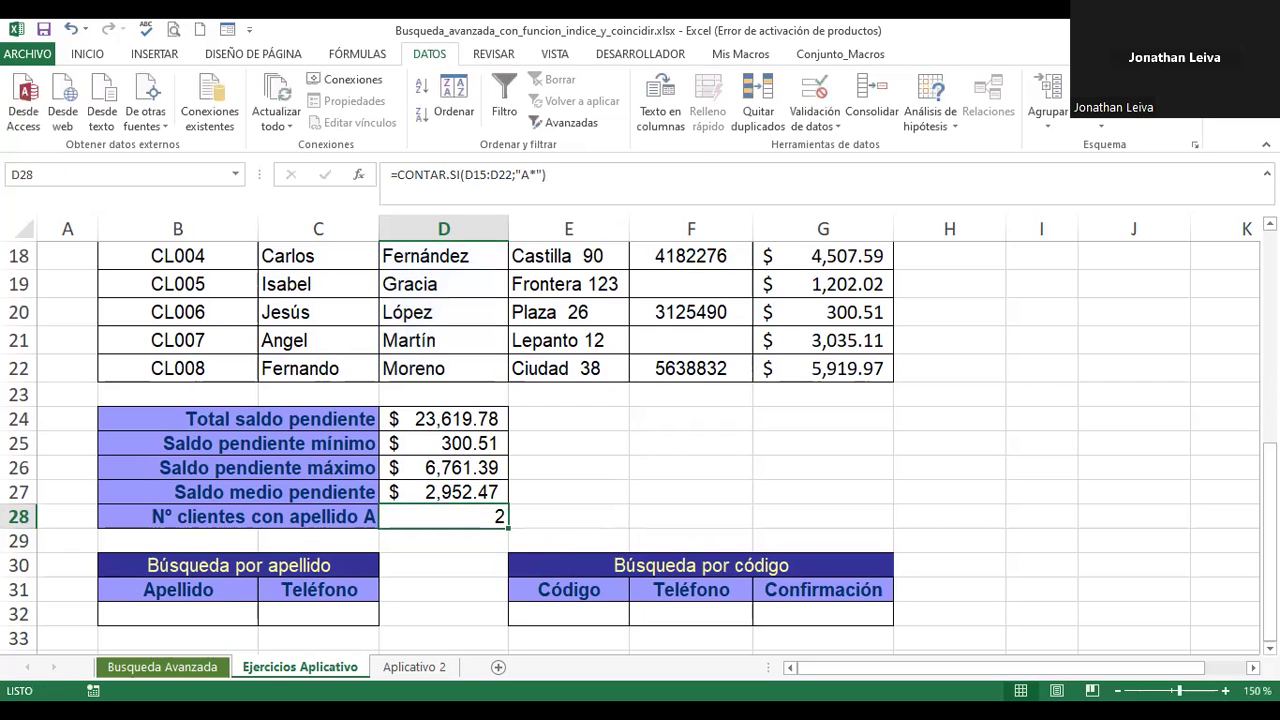
scroll(640, 440, up, 2)
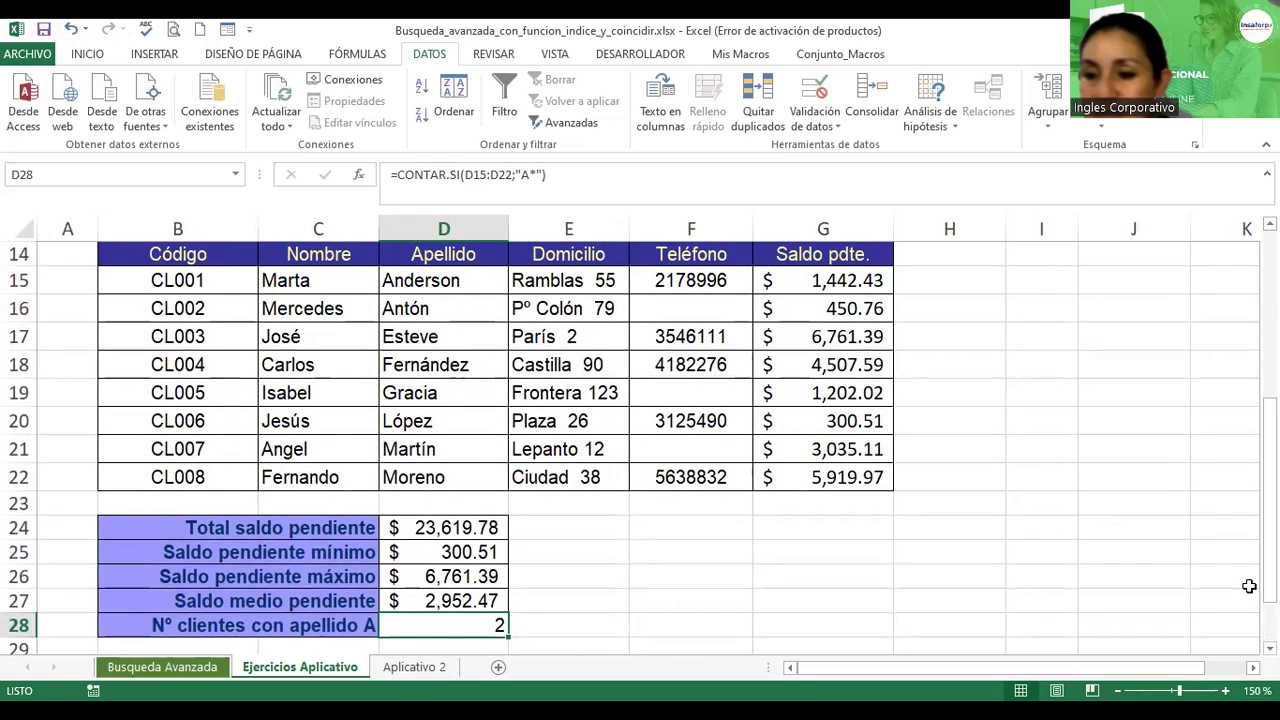
- Scroll down to rows 30–32, where the surname and code search tables sit
click(1269, 648)
click(1269, 648)
scroll(640, 440, down, 1)
scroll(640, 440, down, 2)
scroll(640, 440, down, 1)
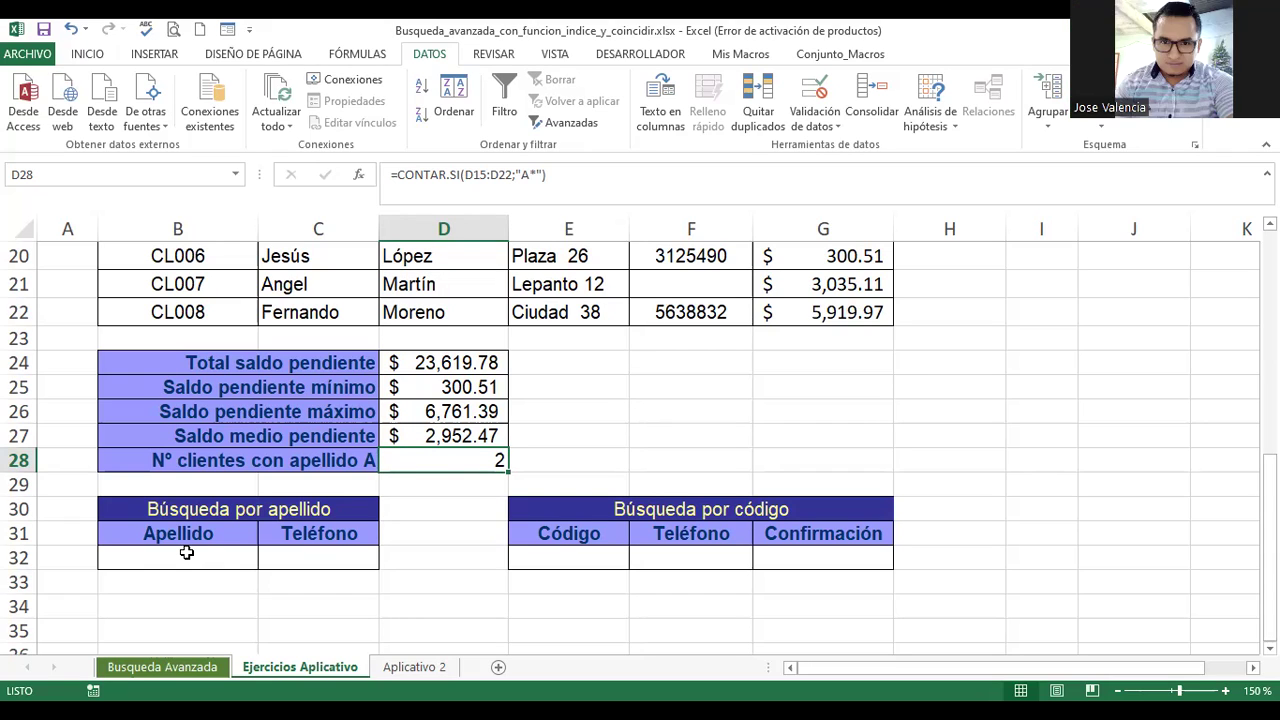
click(182, 553)
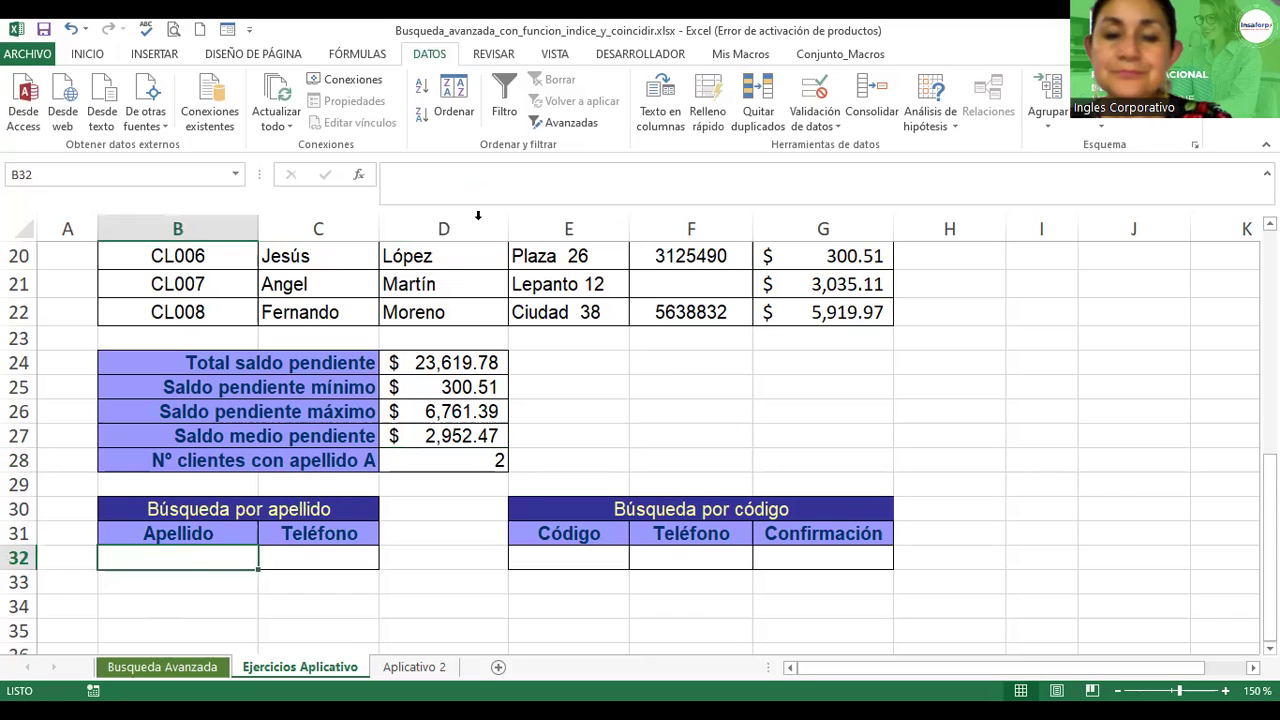
double_click(462, 434)
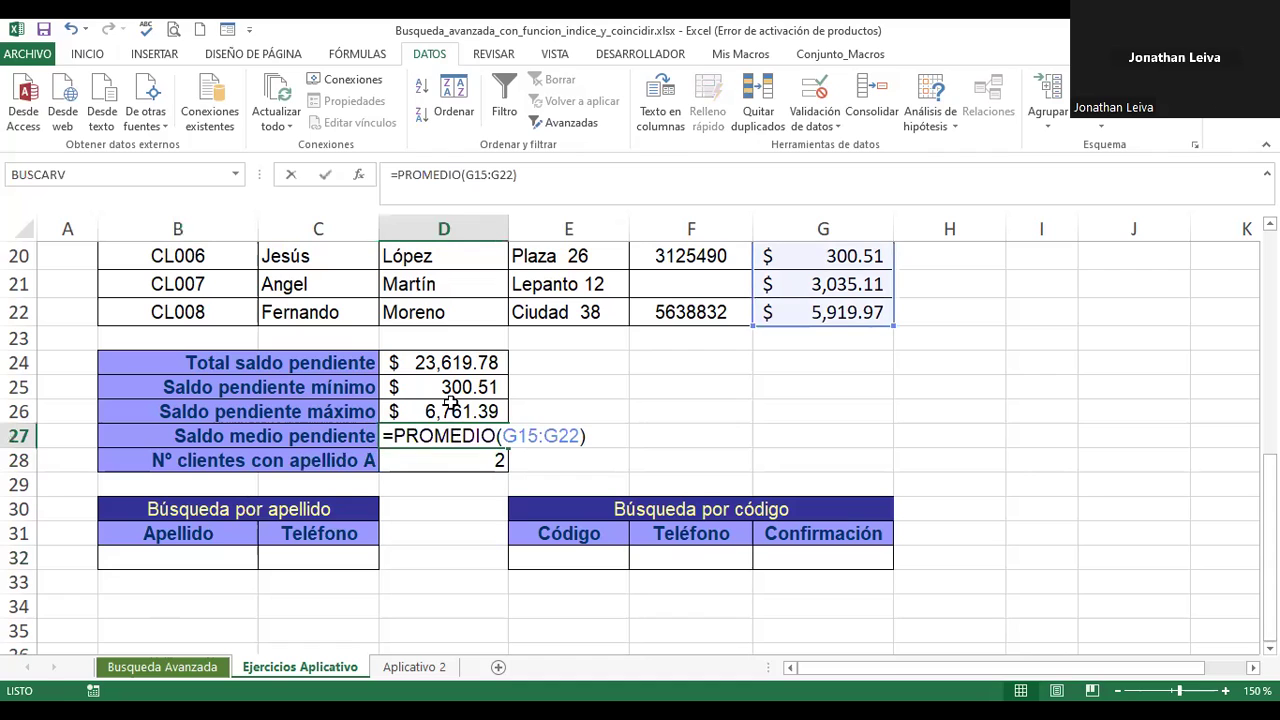
click(449, 404)
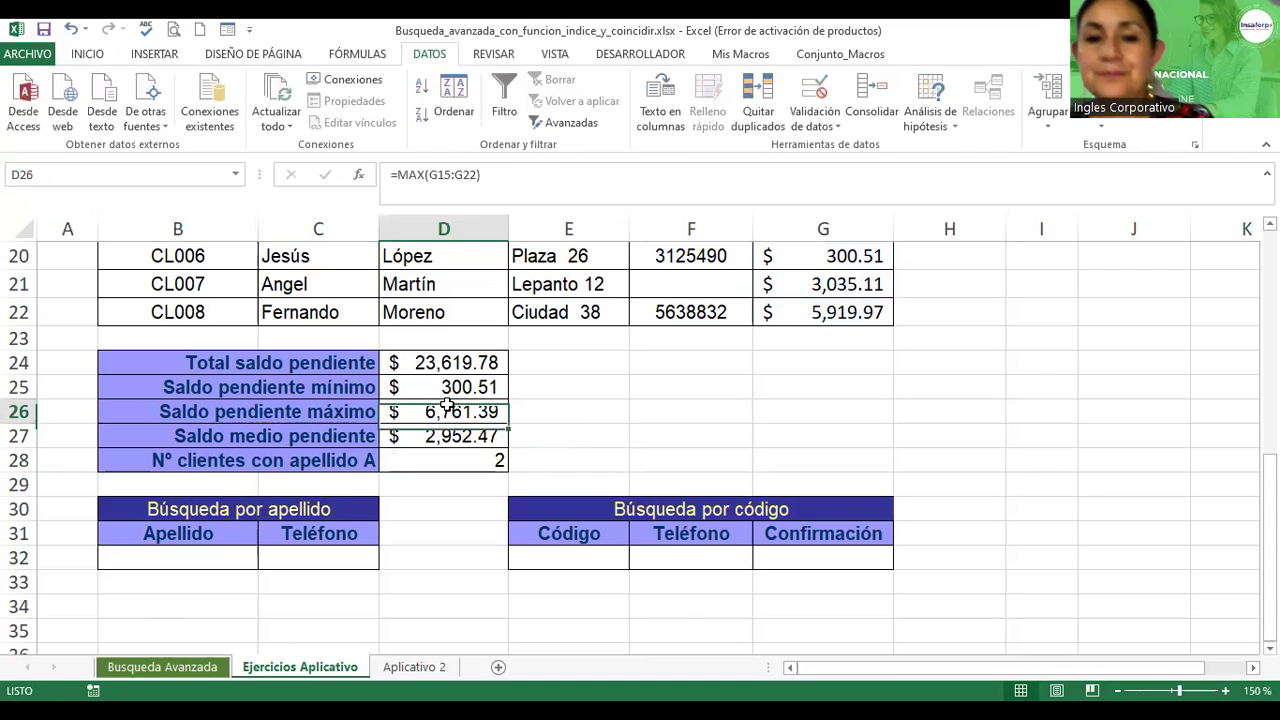
double_click(447, 404)
click(457, 388)
double_click(457, 388)
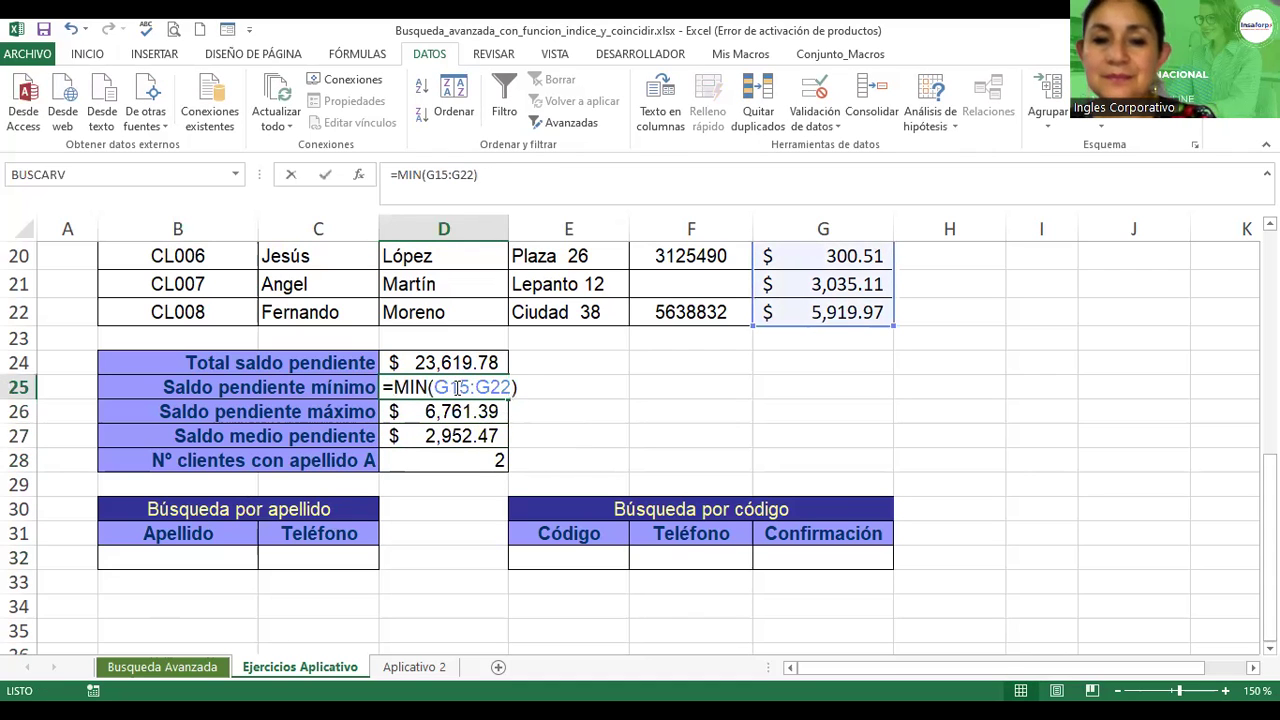
double_click(456, 364)
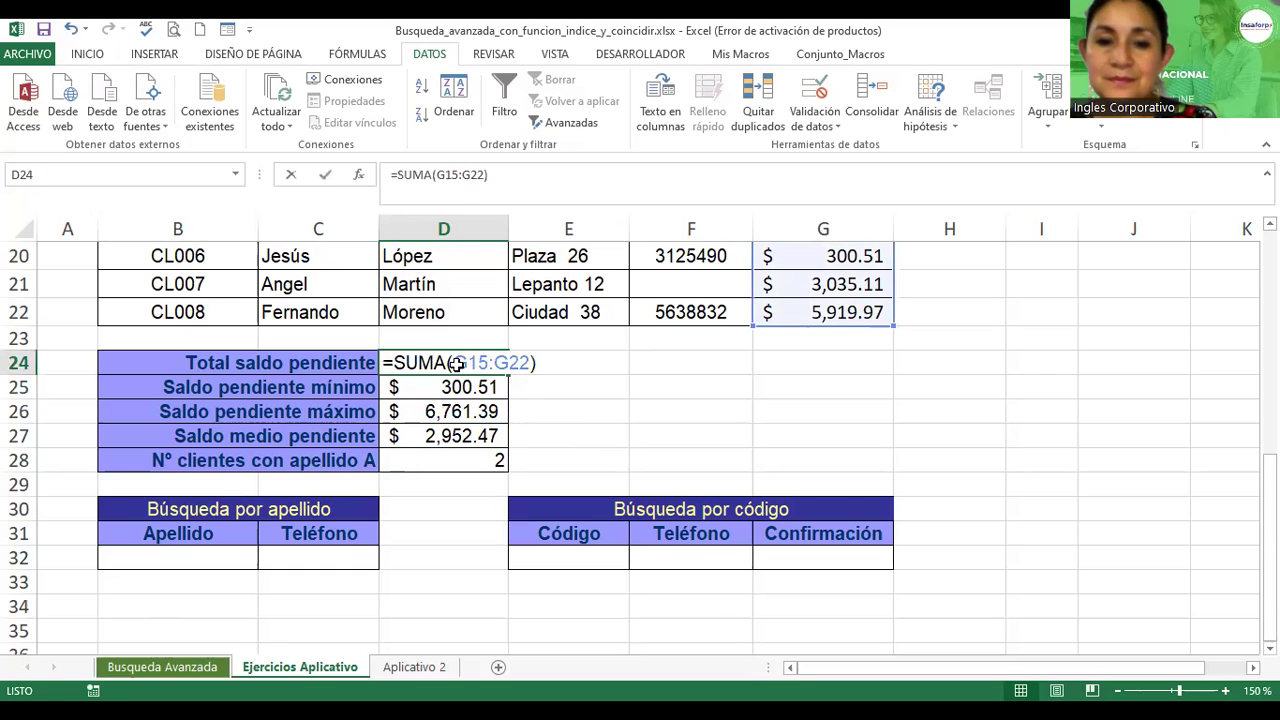
double_click(455, 435)
click(450, 459)
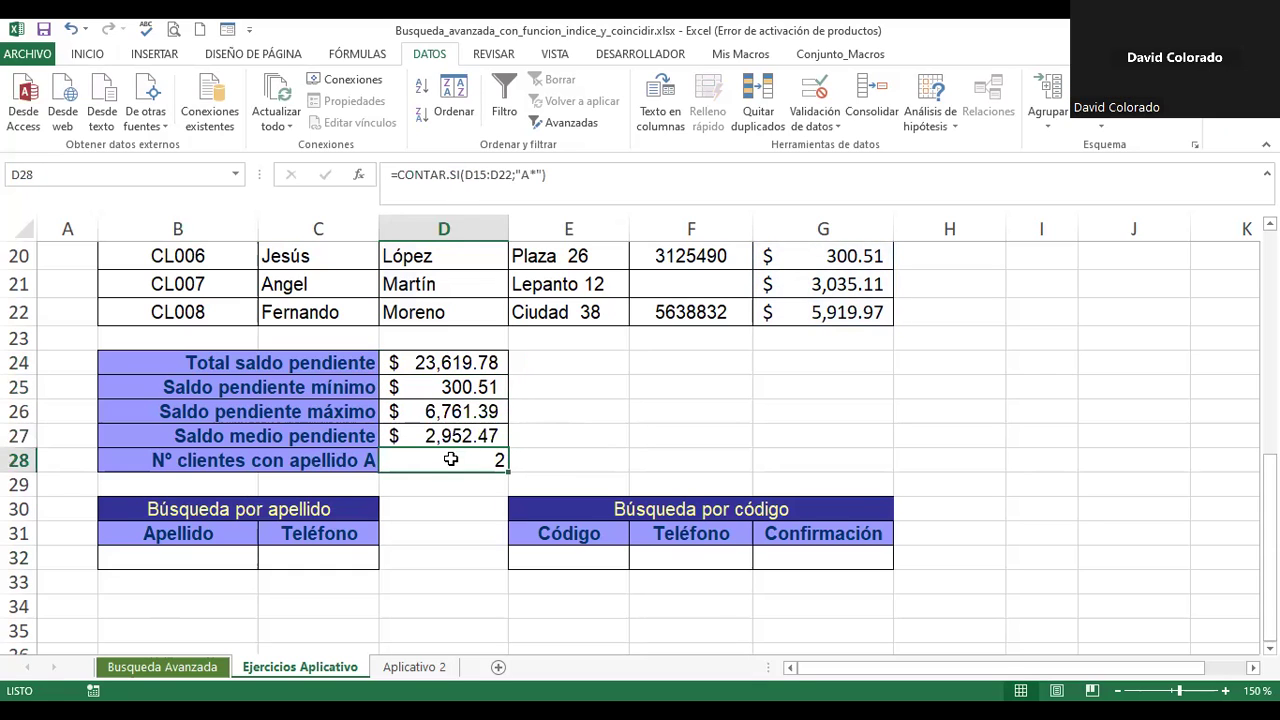
double_click(452, 460)
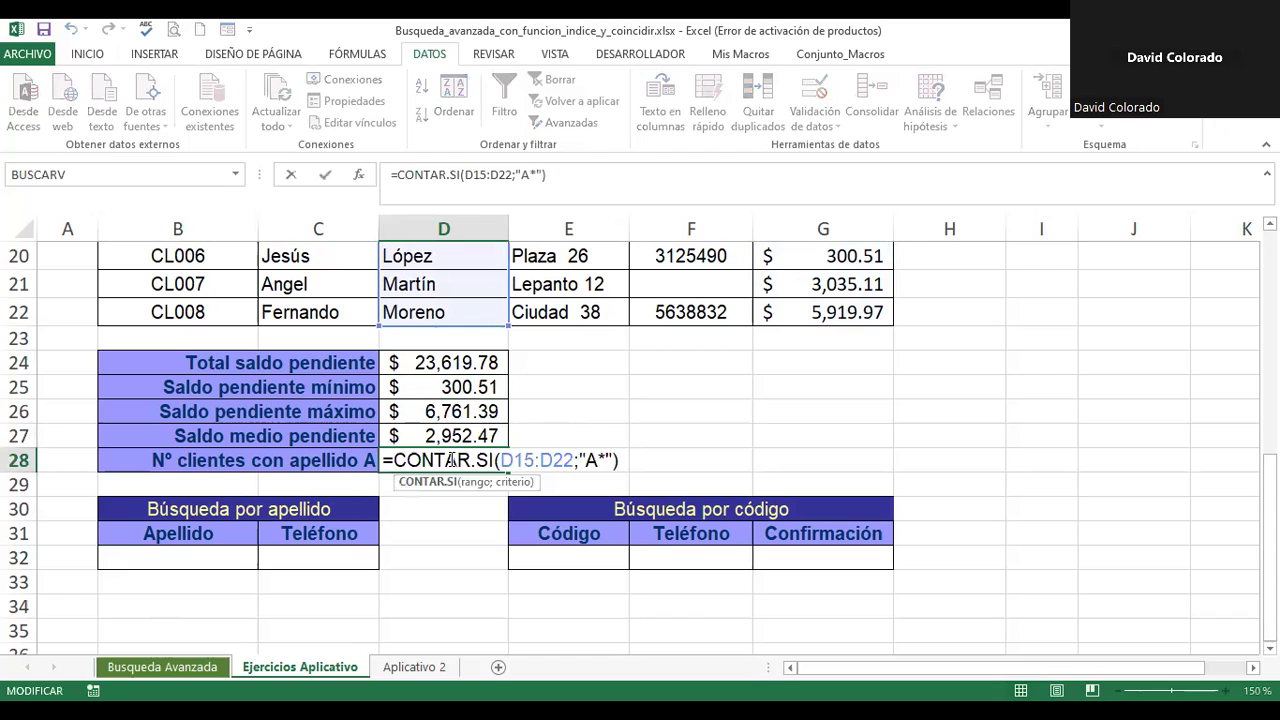
key(Return)
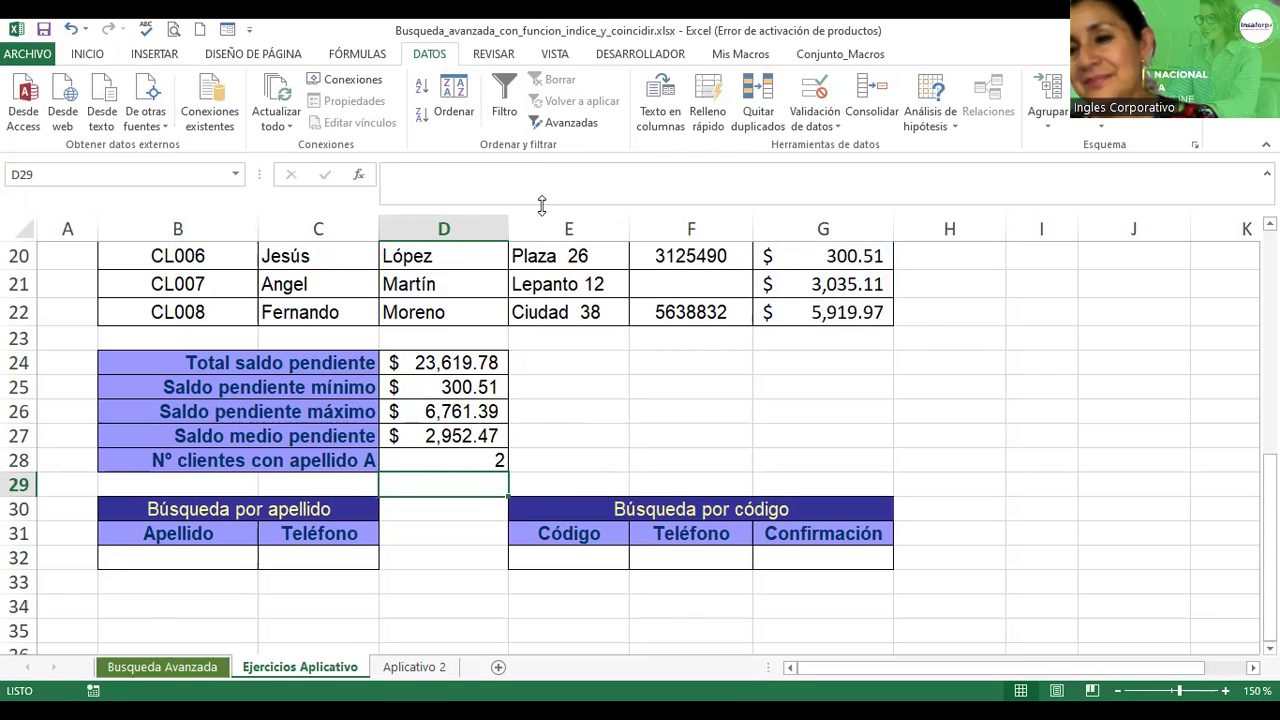
click(428, 512)
click(437, 548)
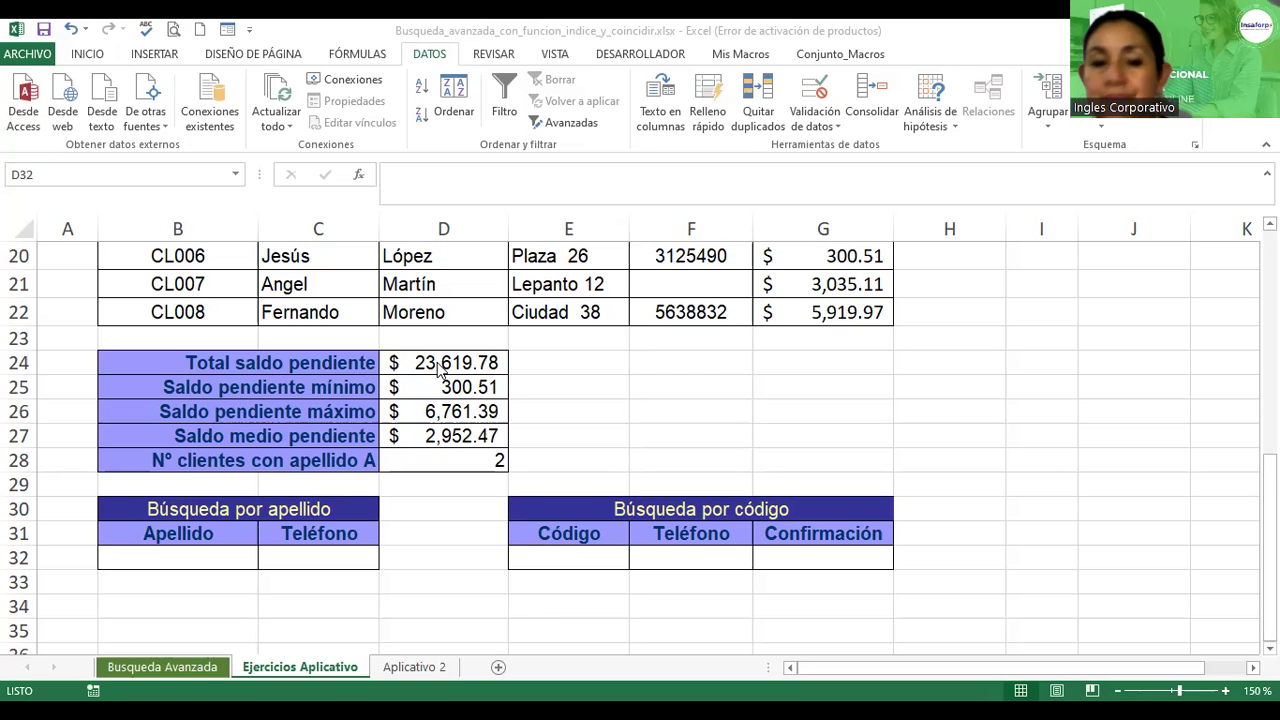
click(170, 557)
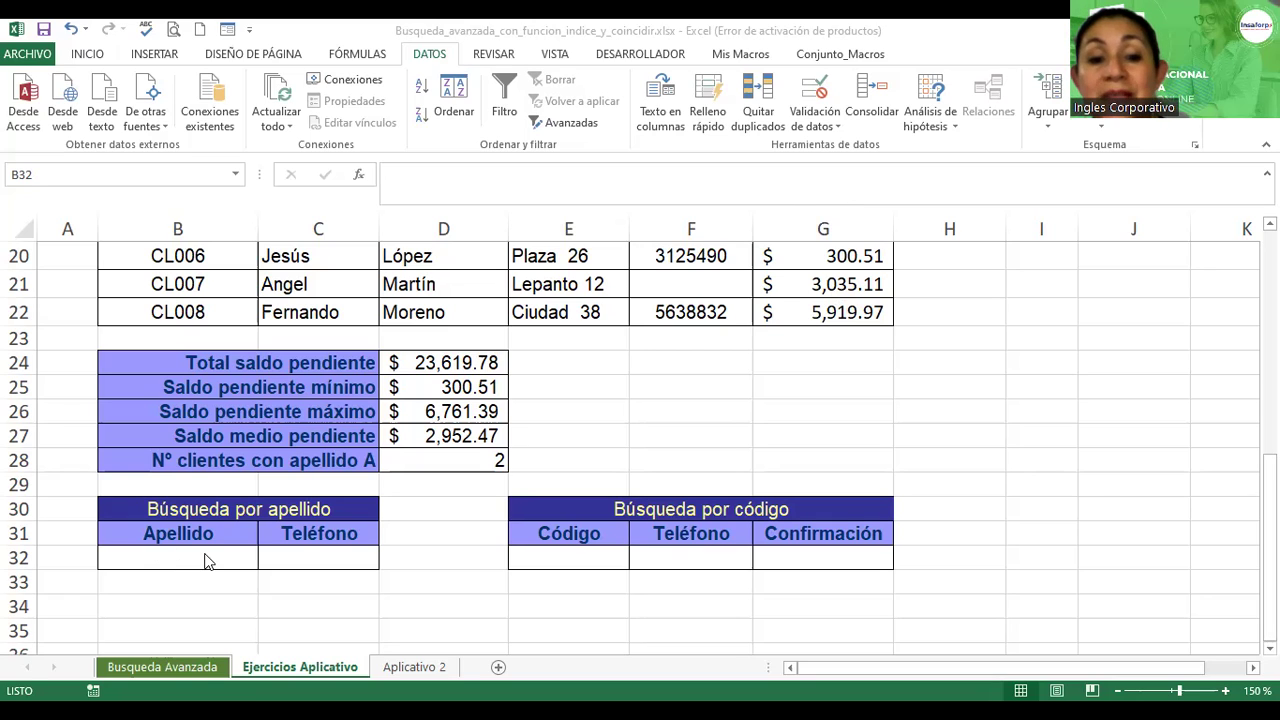
key(Tab)
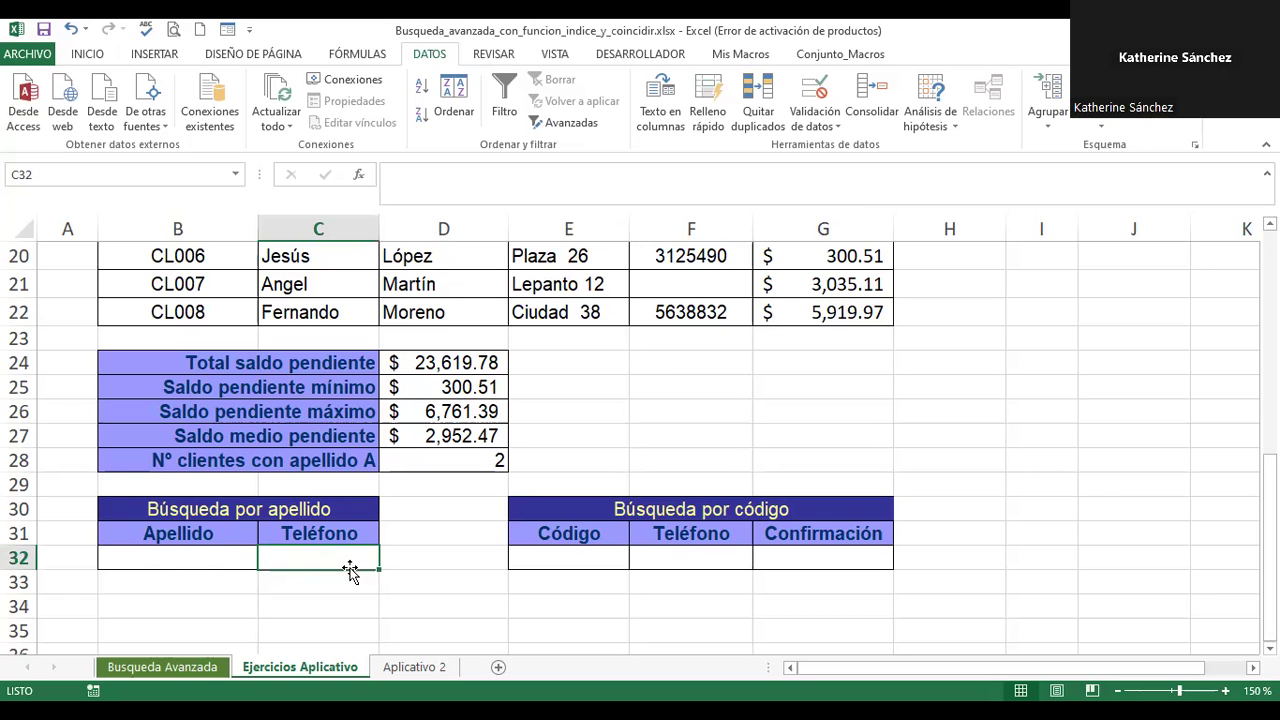
click(215, 562)
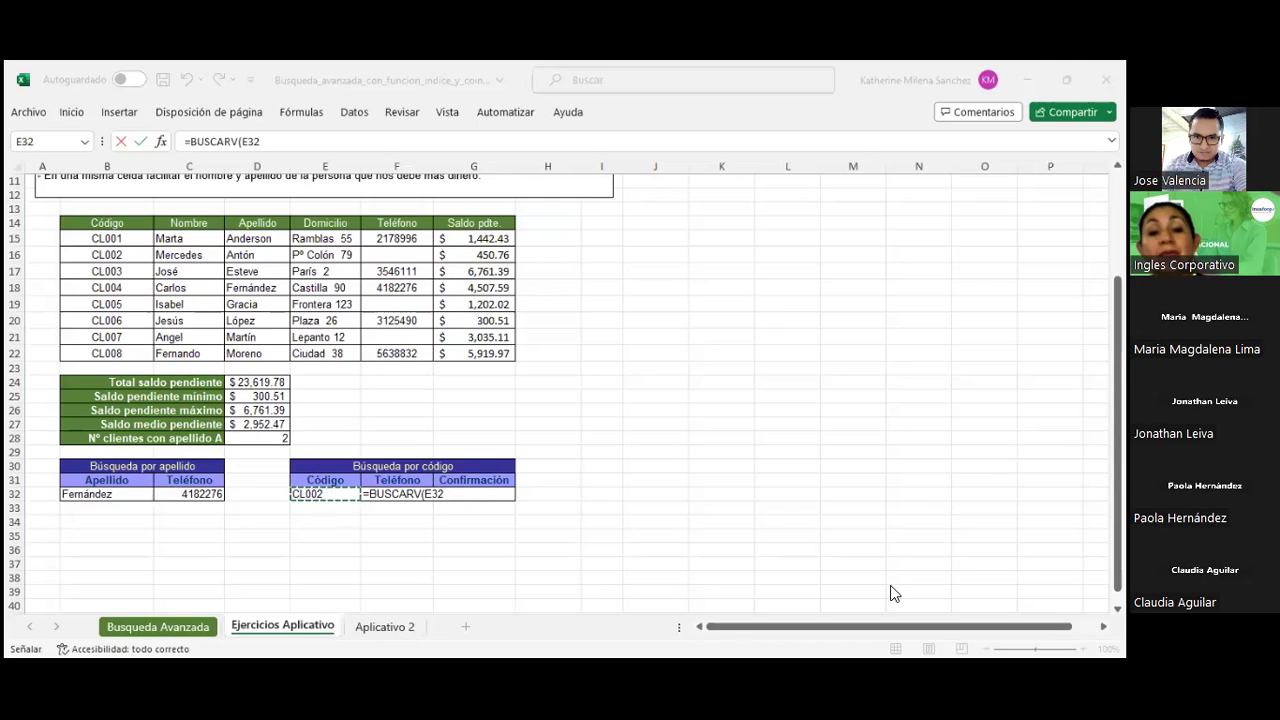
- Abandon the unfinished lookup, choose López in B32 and check its phone in the client table
click(131, 497)
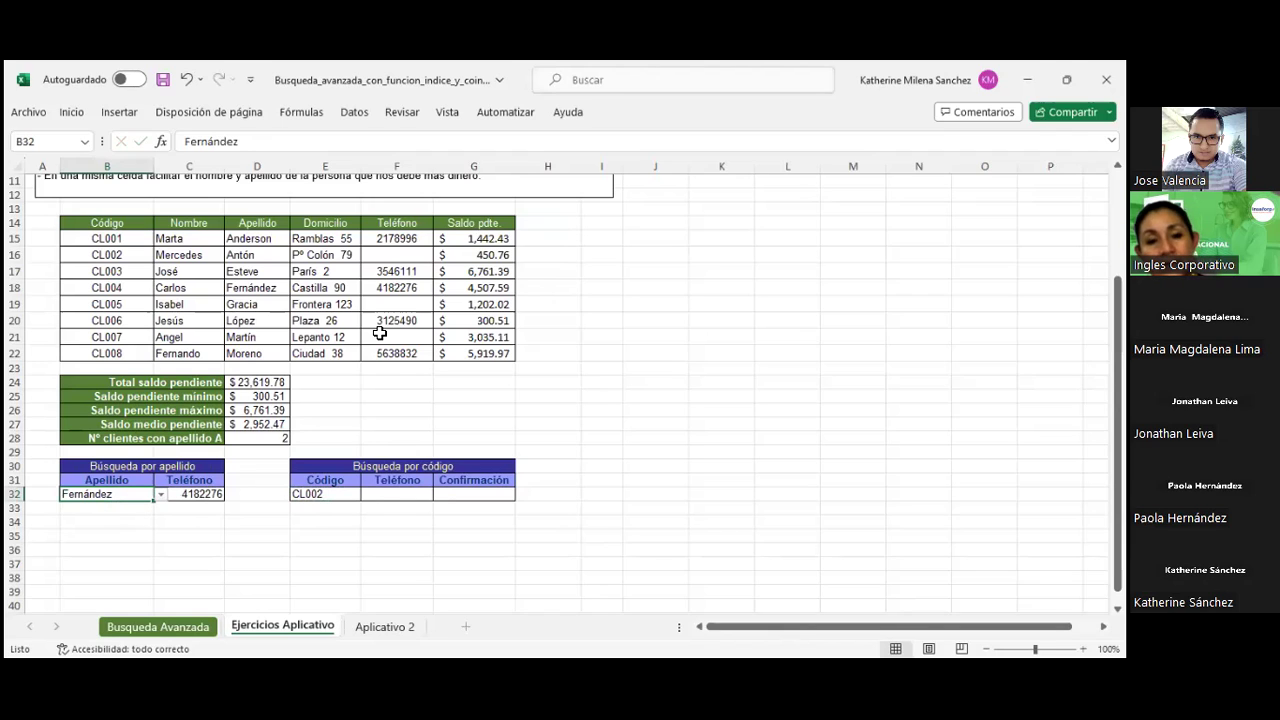
click(355, 112)
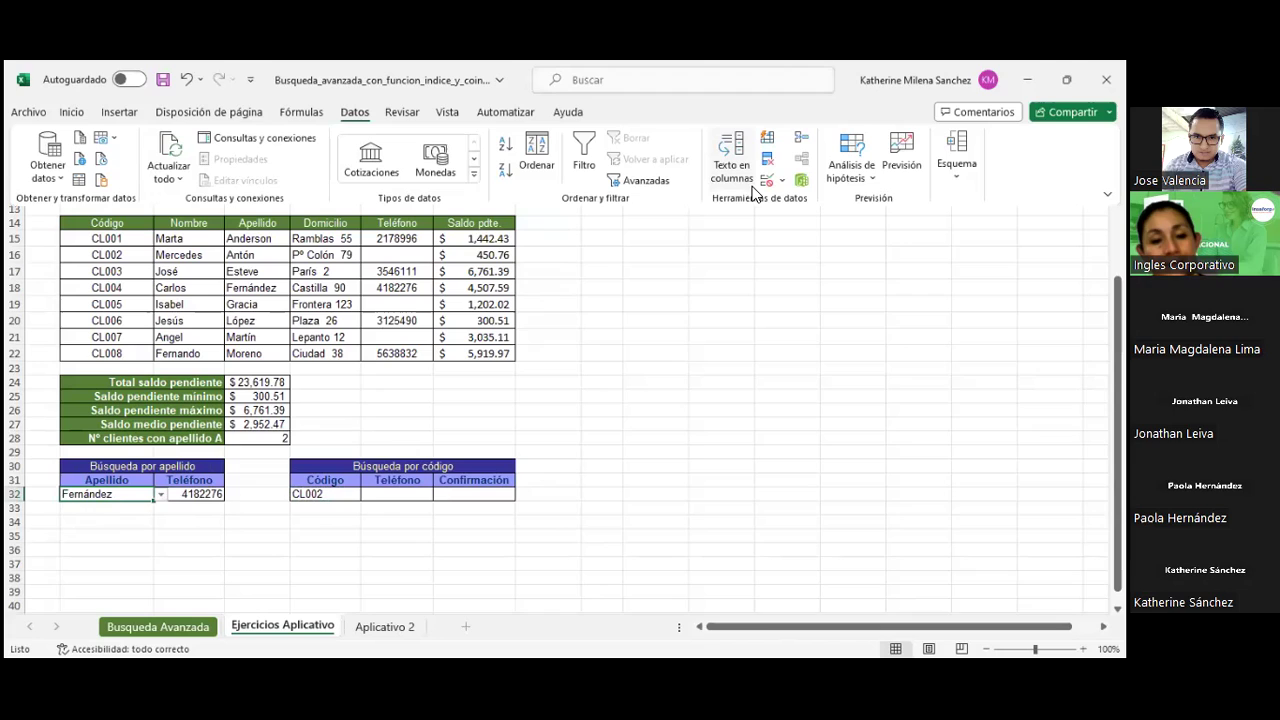
click(155, 497)
click(160, 495)
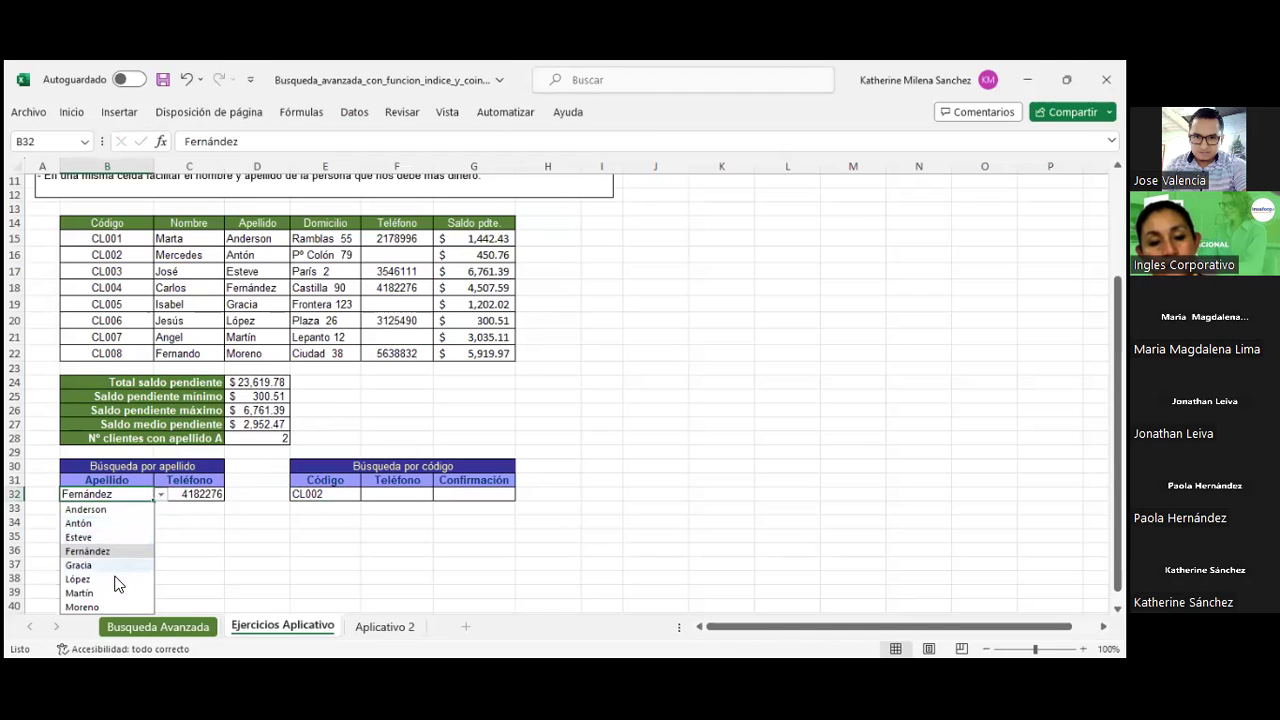
click(116, 580)
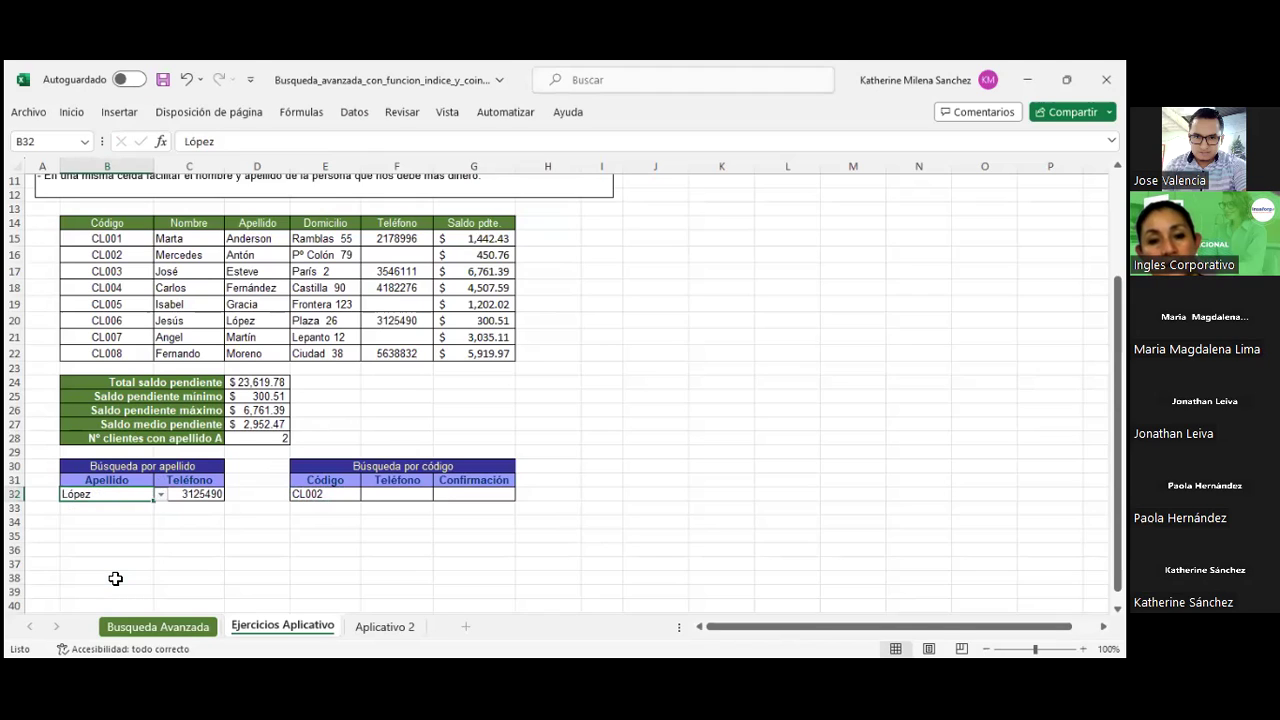
click(417, 325)
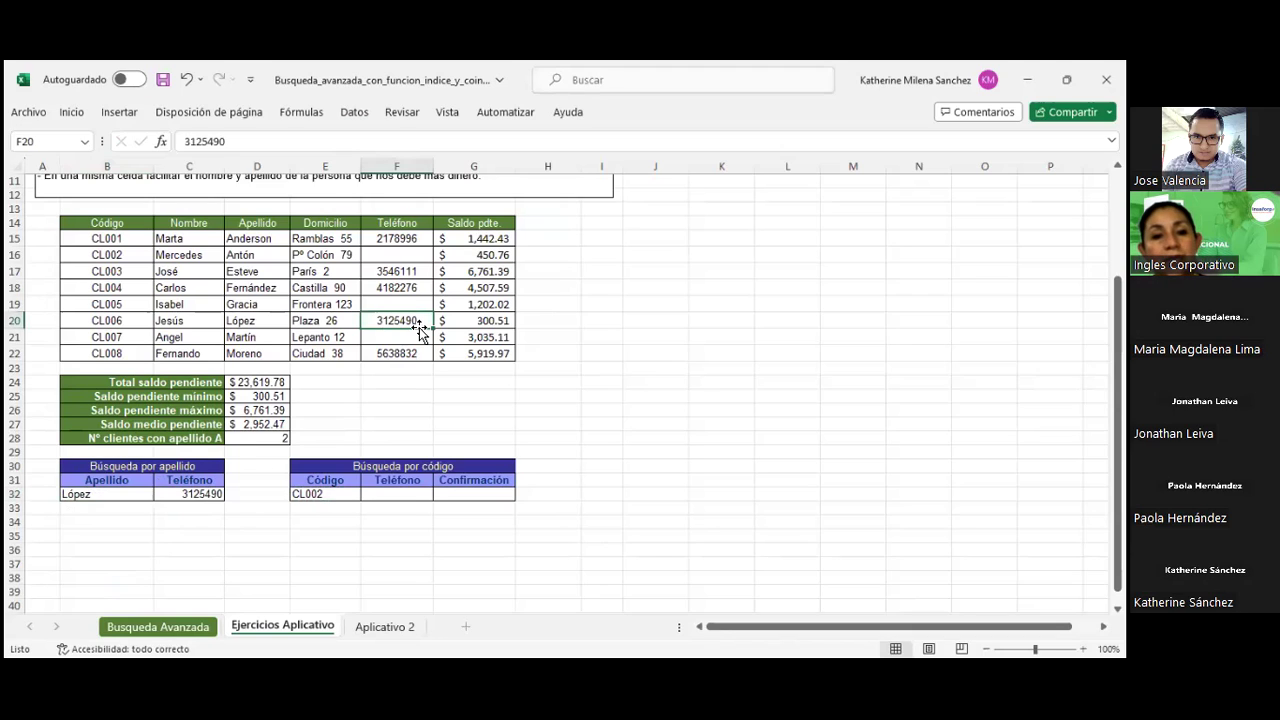
- Switch the B32 surname to Antón, whose BUSCARV phone lookup in C32 returns 0
click(148, 498)
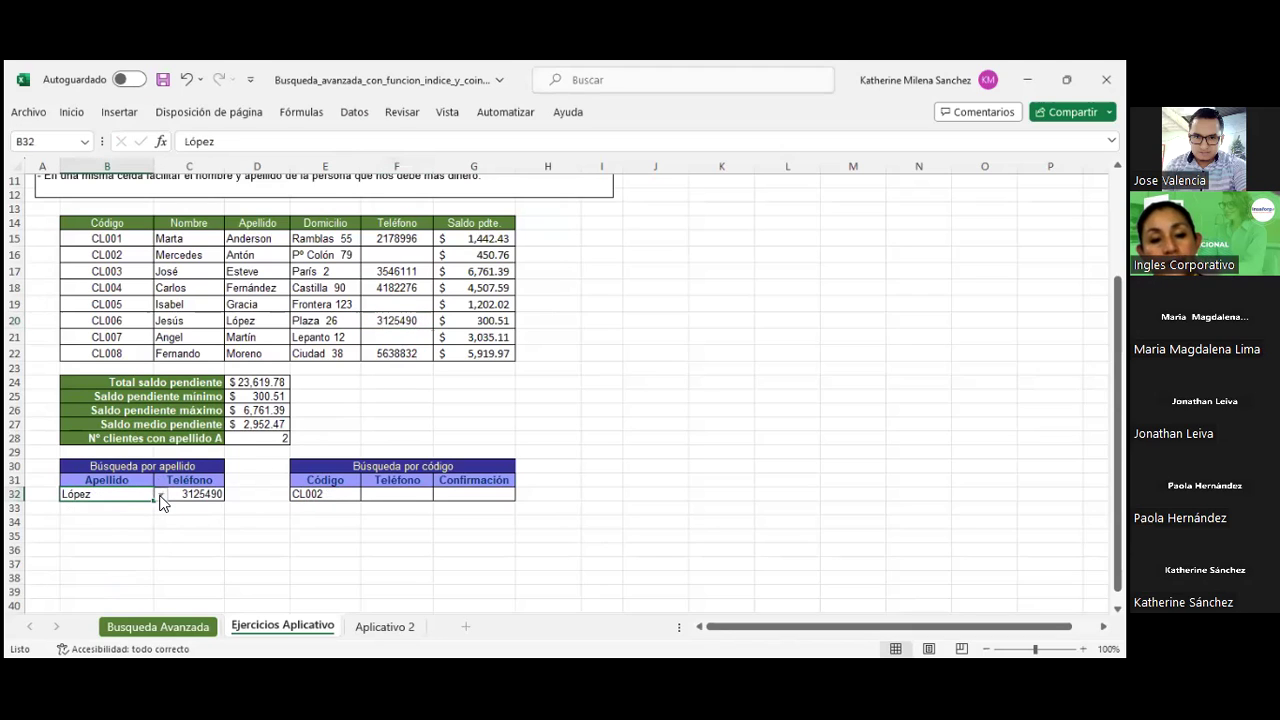
click(160, 496)
click(137, 527)
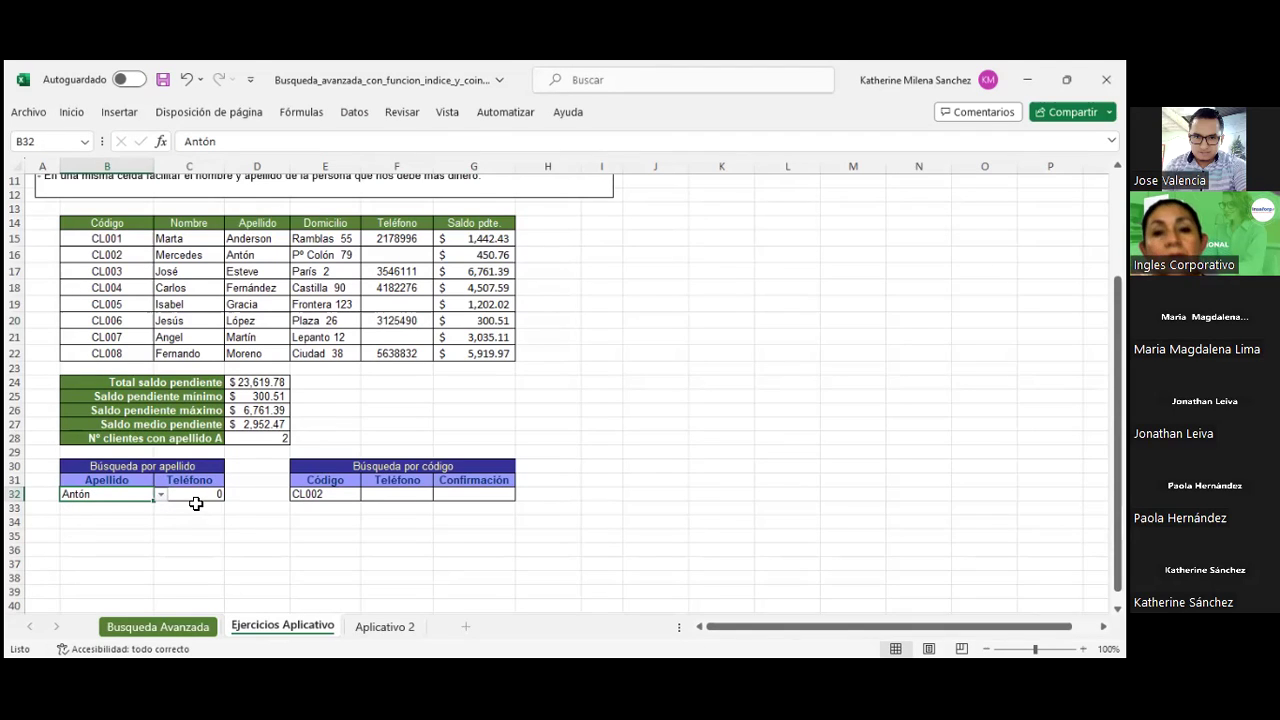
click(201, 499)
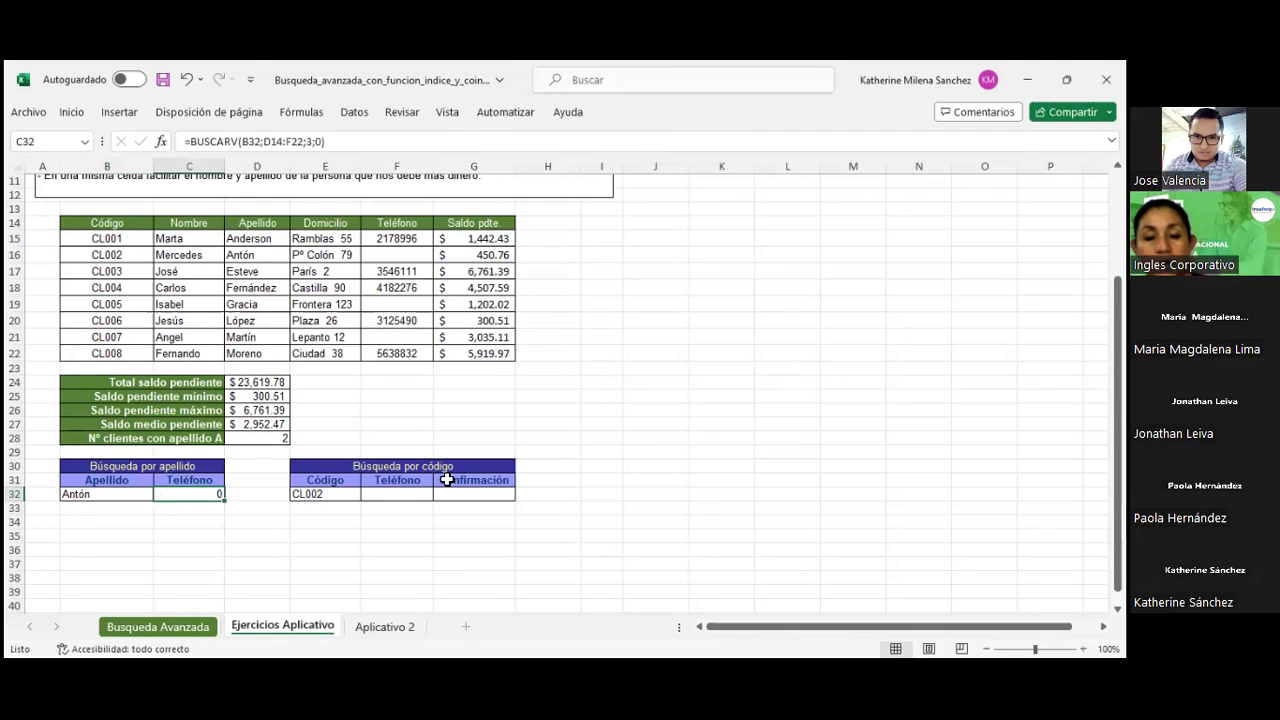
- Move back up to the exercise instructions at the top of the sheet
click(570, 503)
key(Up)
key(Up)
key(Up)
key(Up)
key(Up)
key(Up)
key(Up)
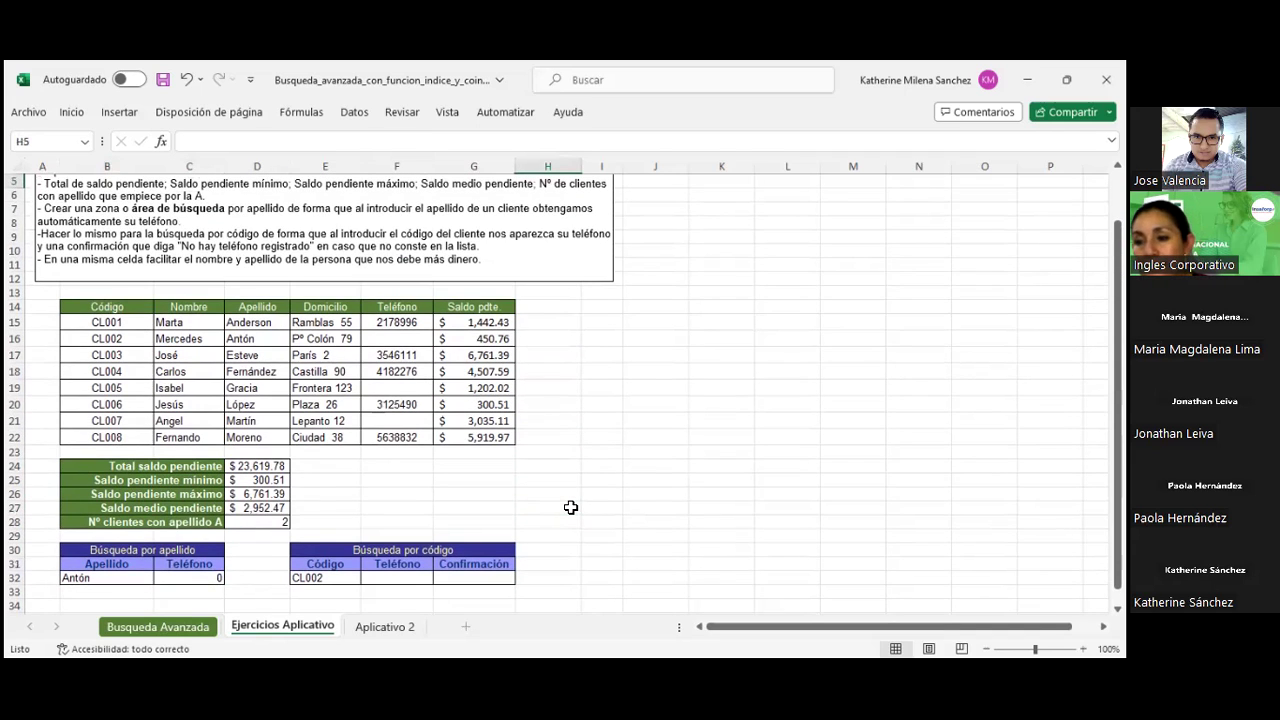
key(Up)
key(Up)
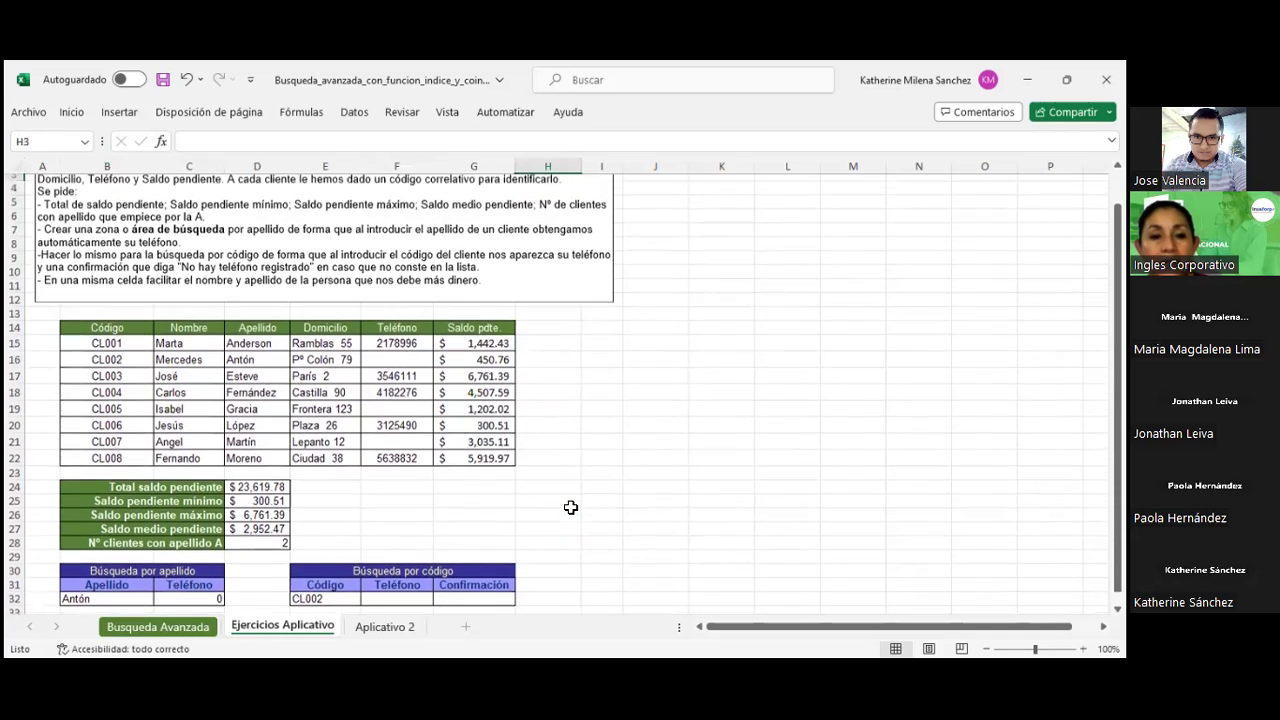
key(Up)
key(Up)
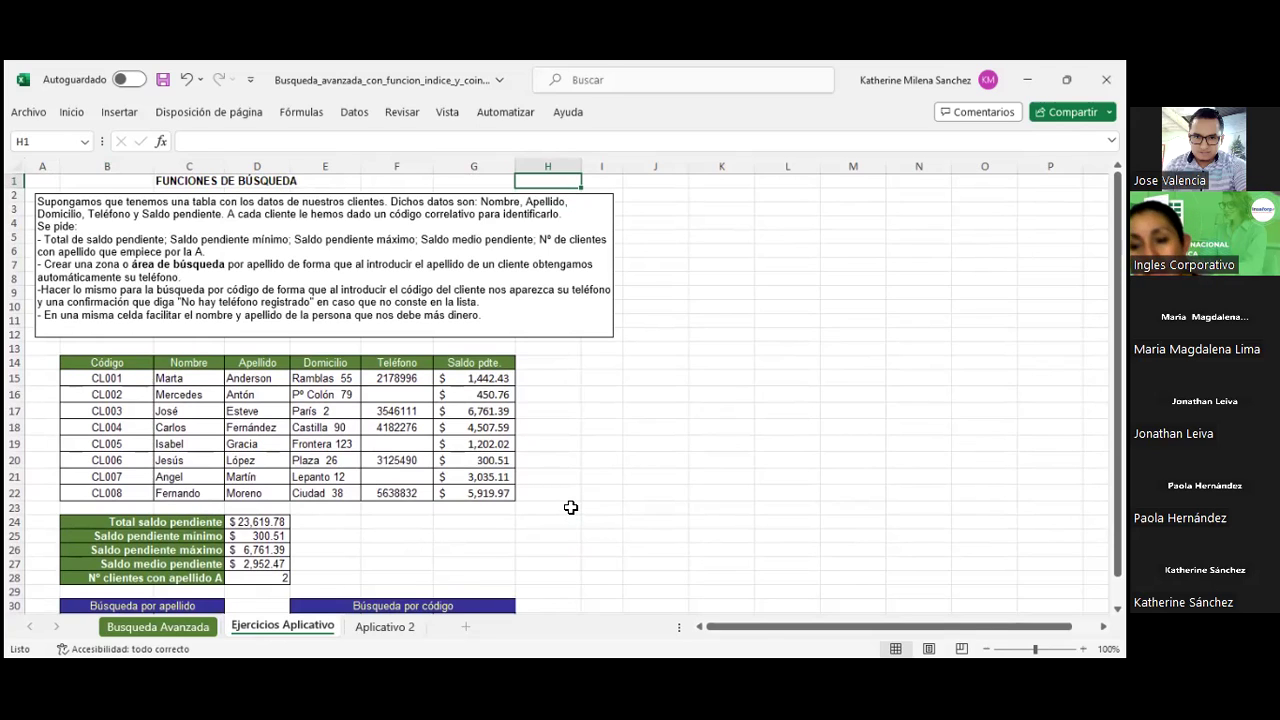
click(218, 605)
key(Down)
key(Down)
key(Right)
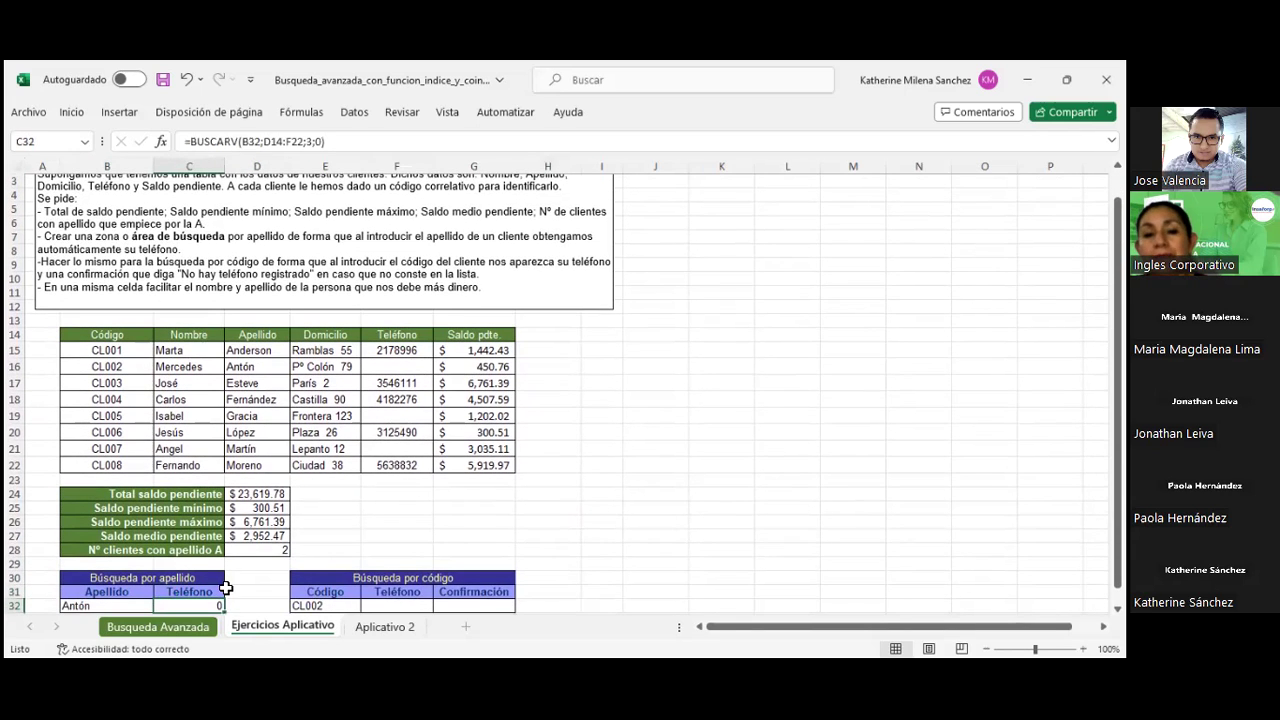
click(377, 141)
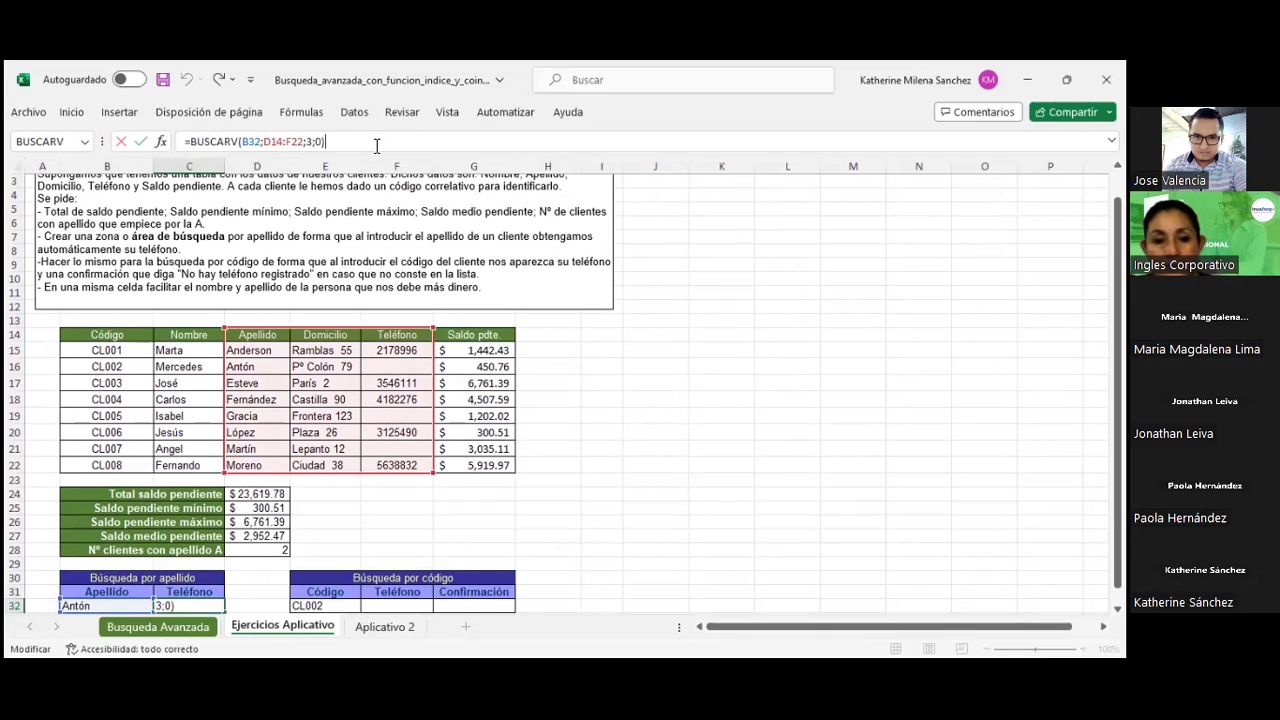
key(Return)
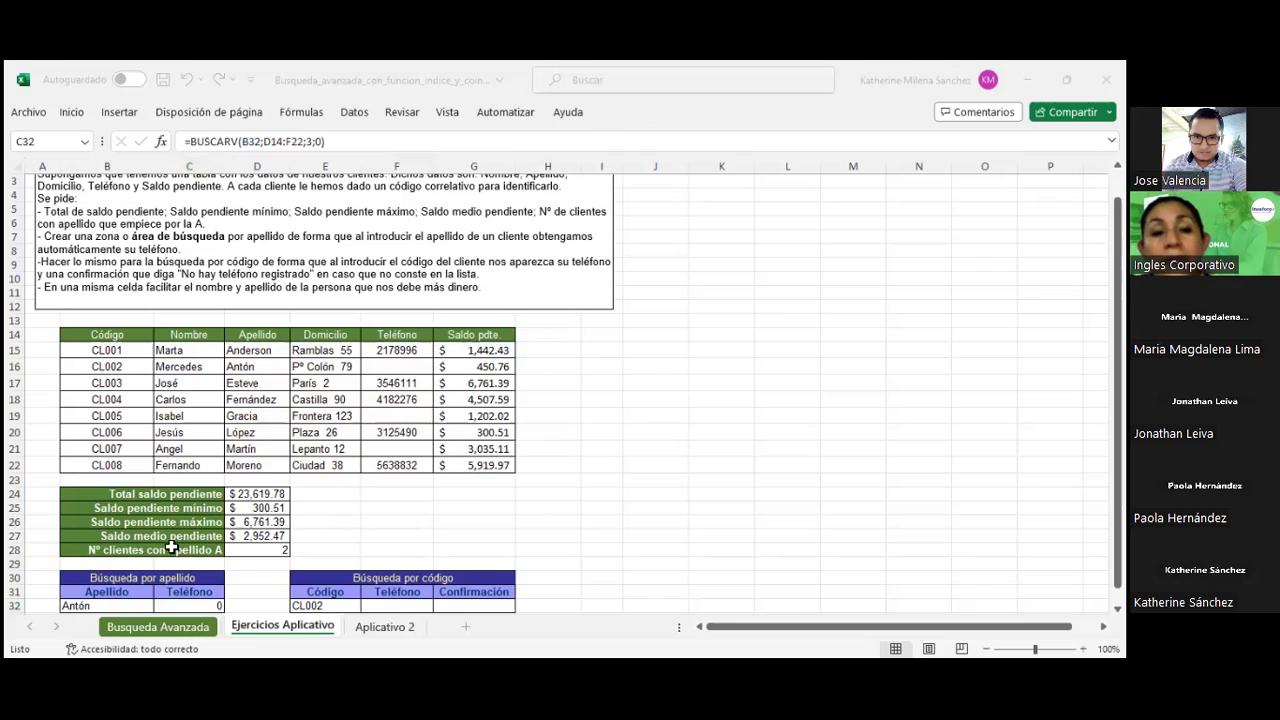
click(715, 479)
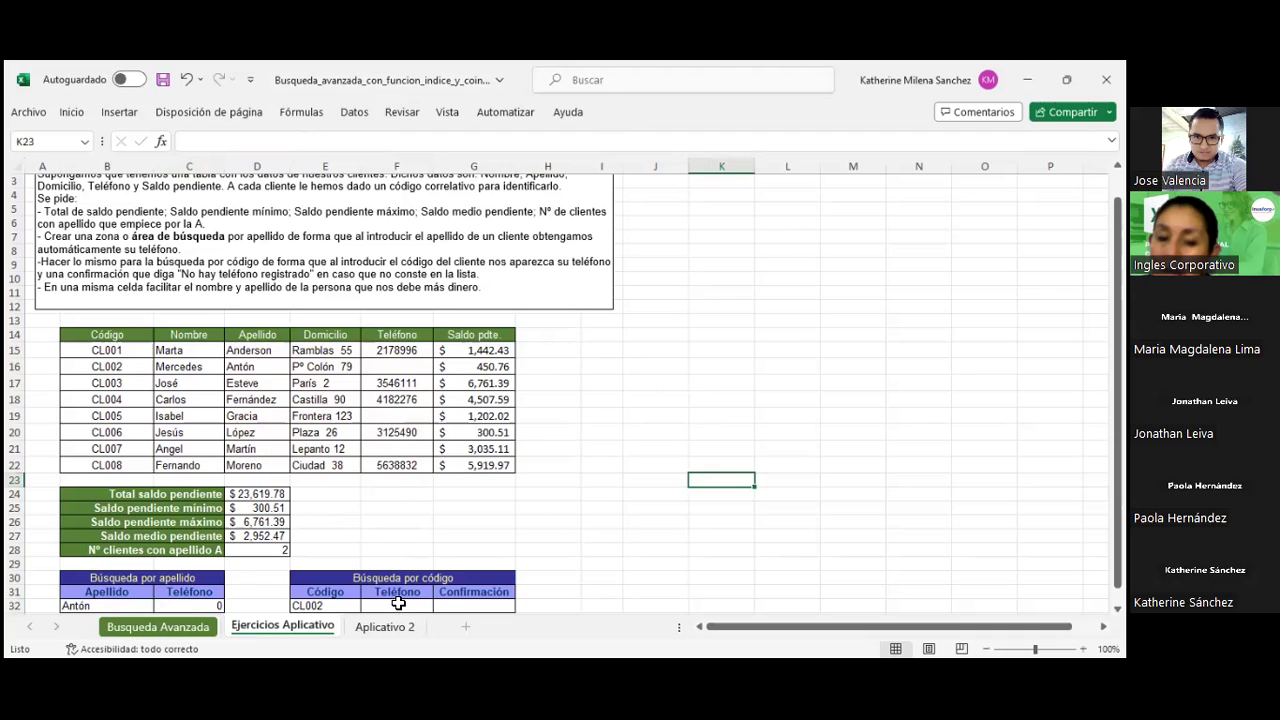
- Enter =BUSCARV(E32;B14:F22;5;0) in F32 to return the phone for the code in E32
click(398, 604)
text(=)
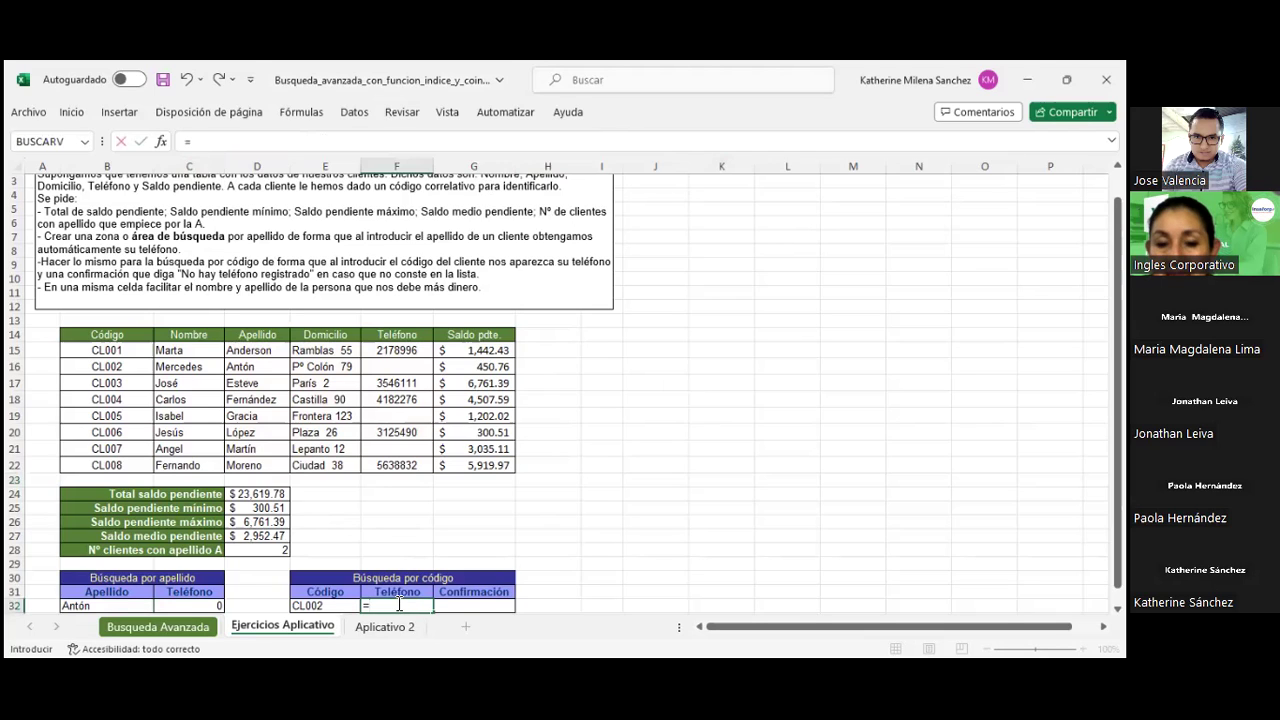
text(BUSCA)
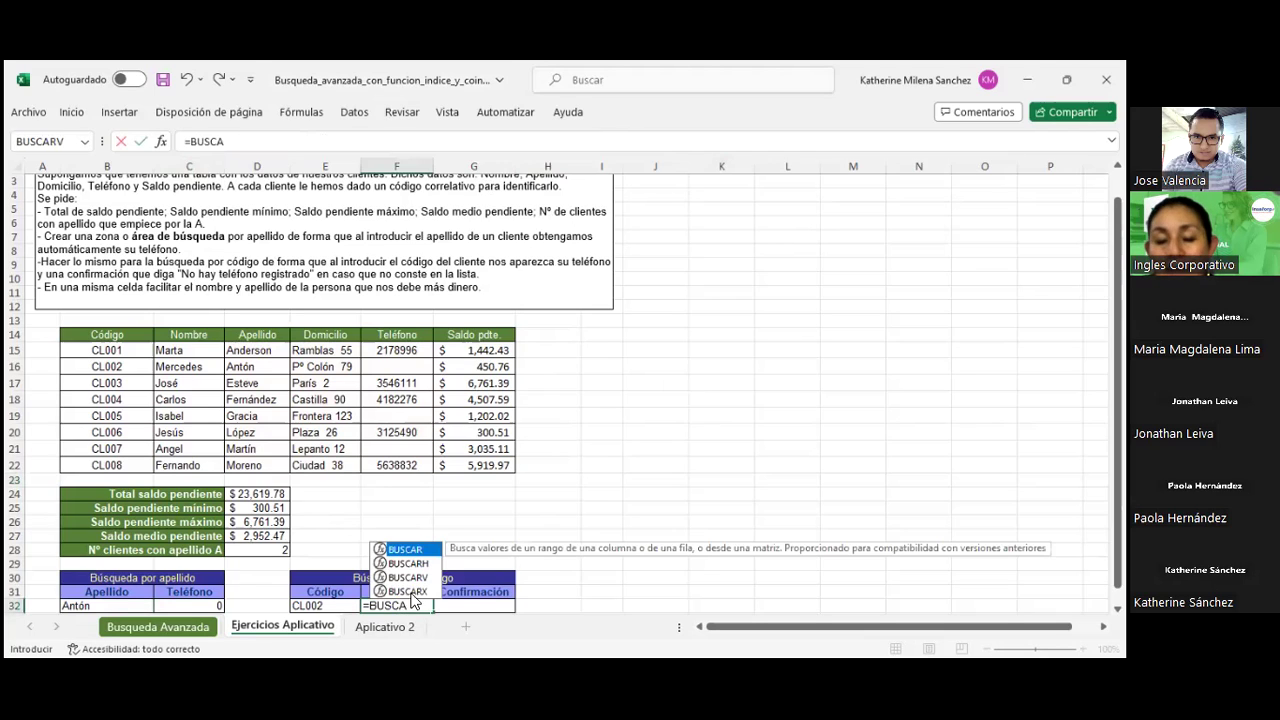
key(Tab)
click(342, 606)
text(;)
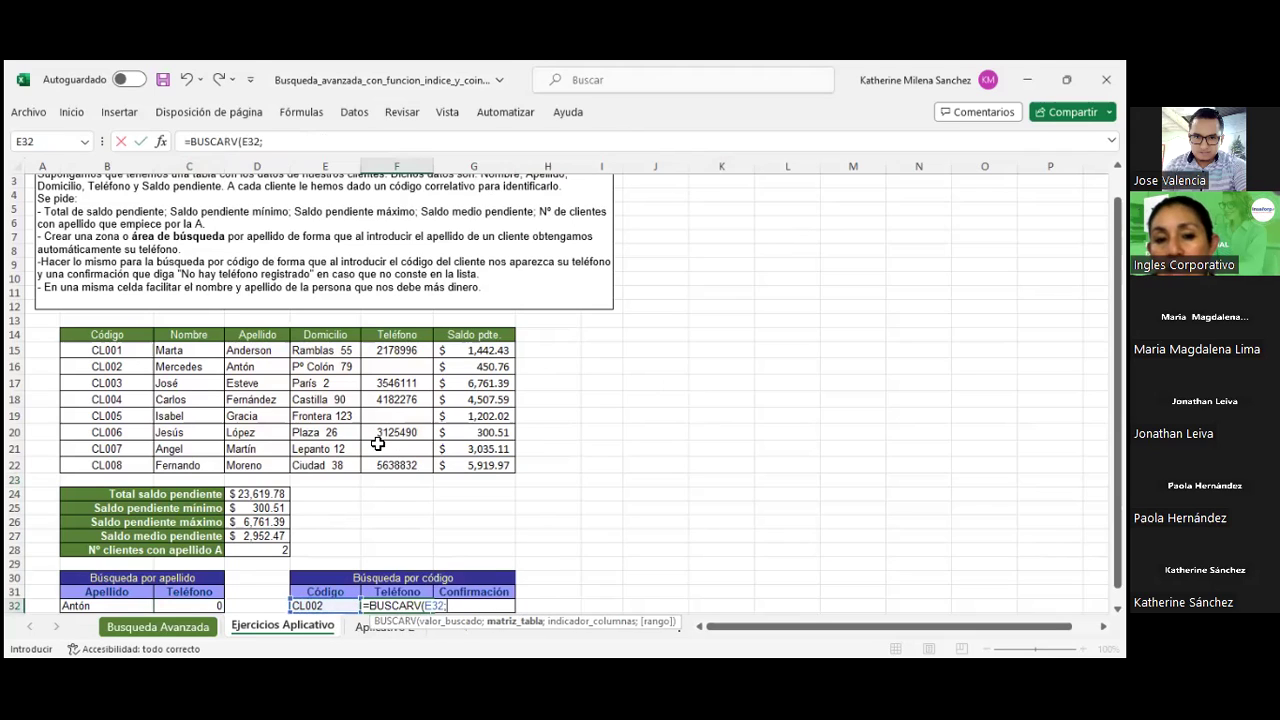
click(138, 346)
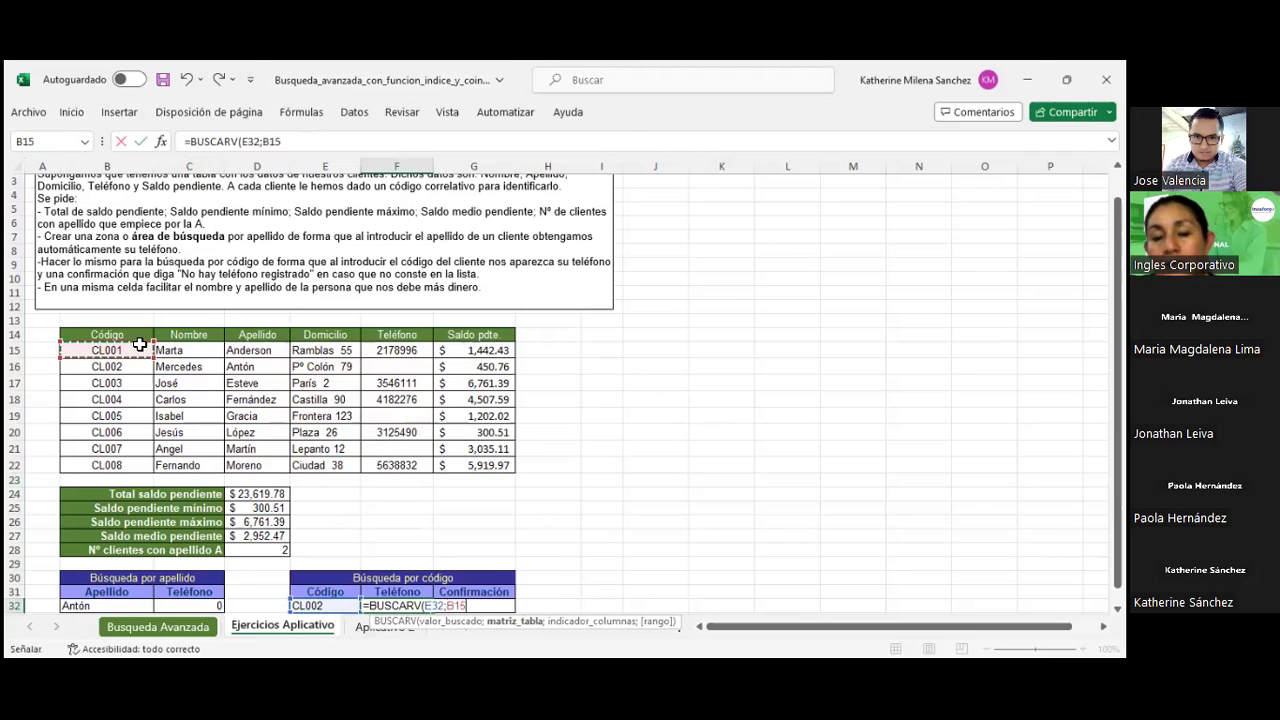
click(126, 334)
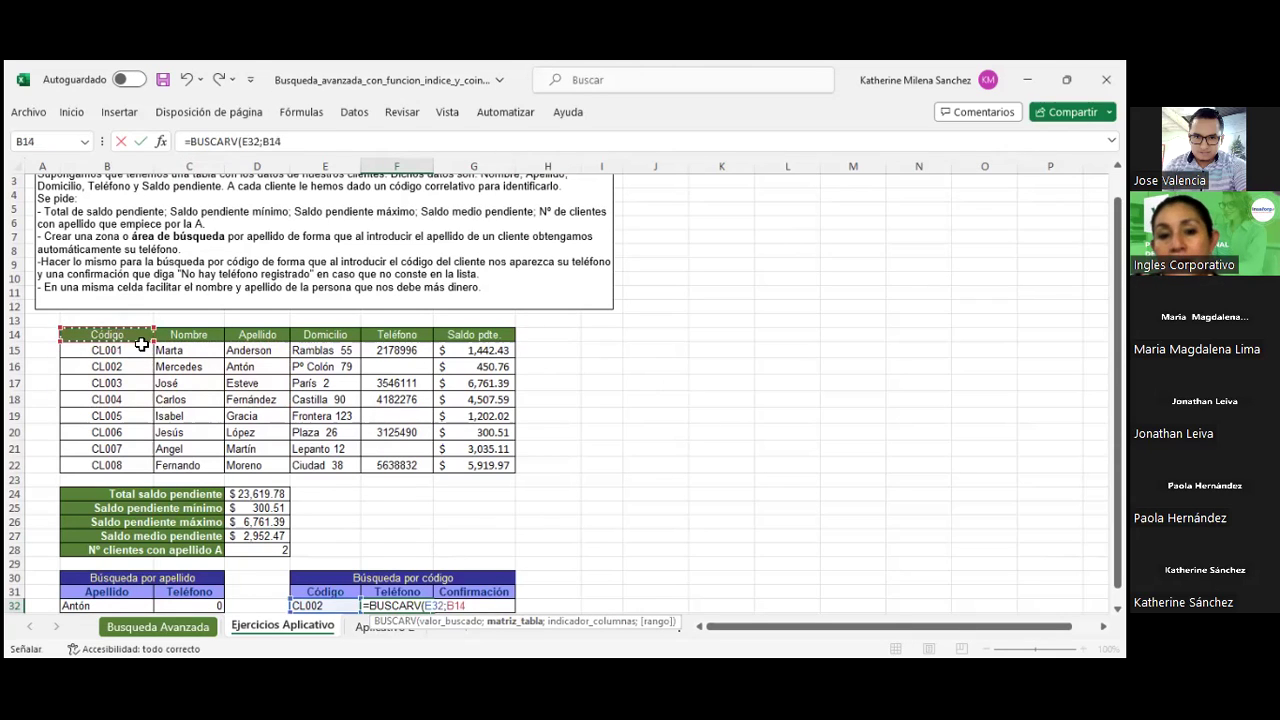
shift+click(385, 463)
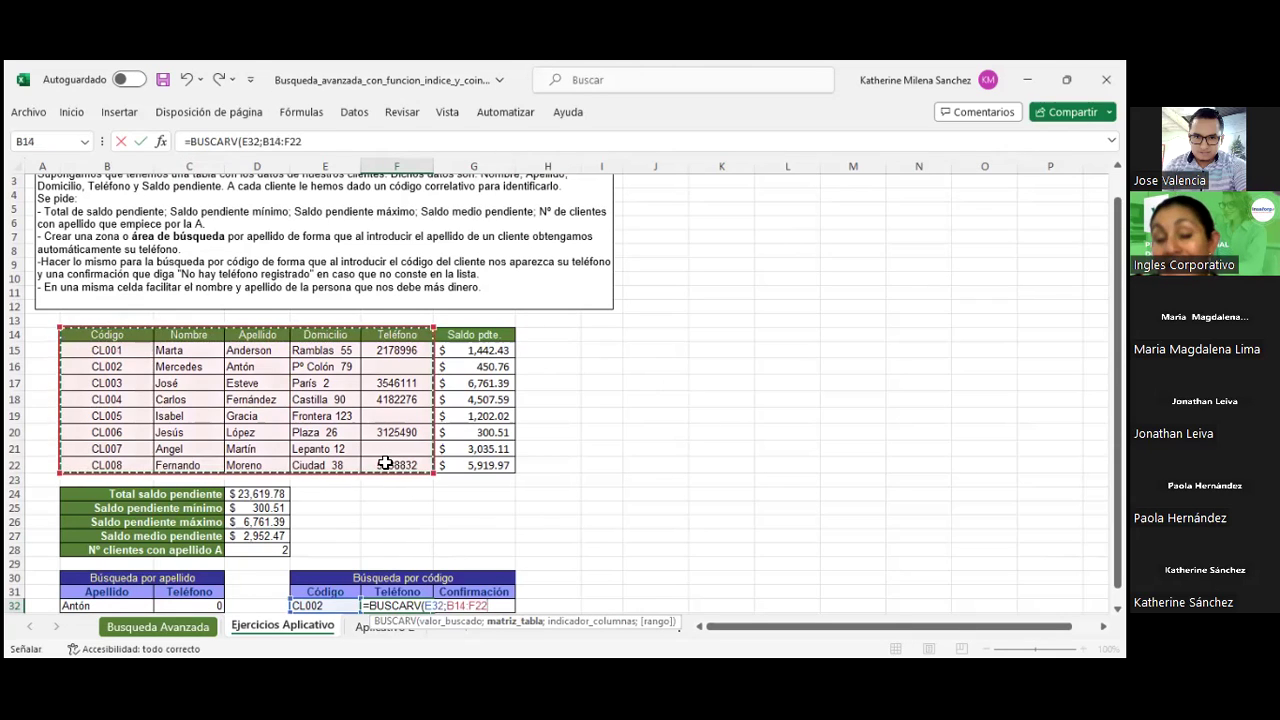
text(;)
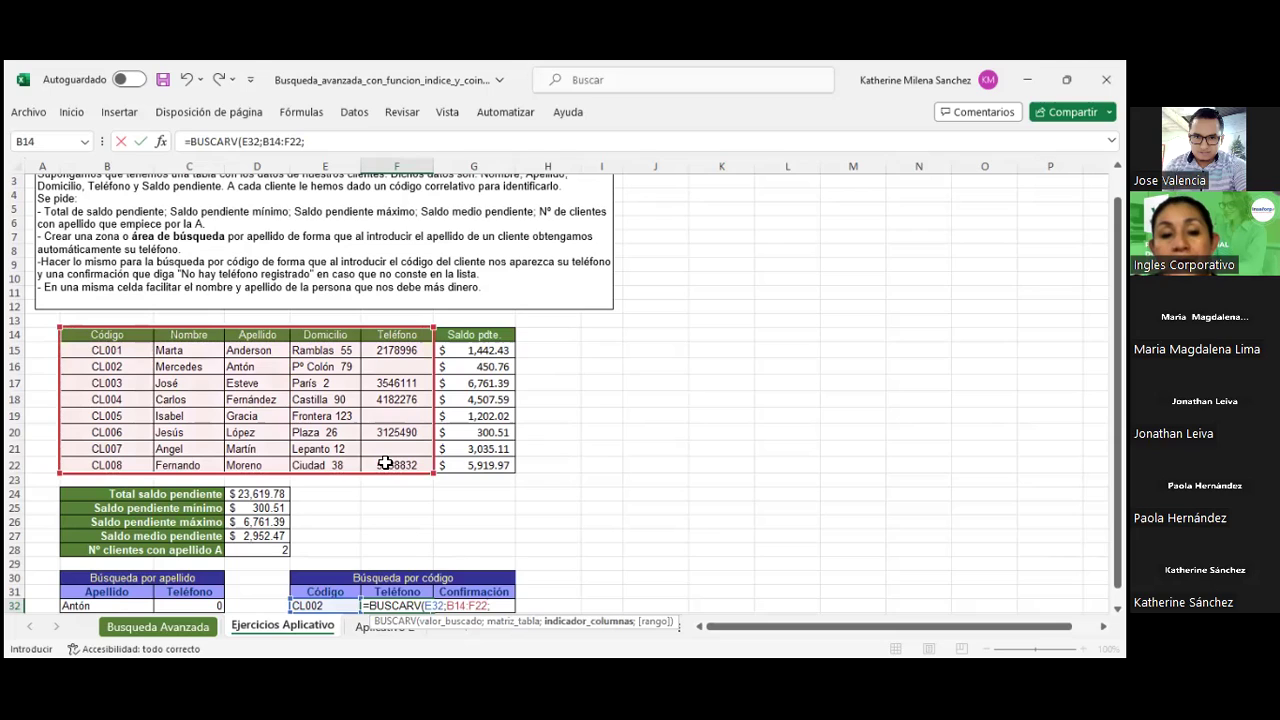
text(5;0)
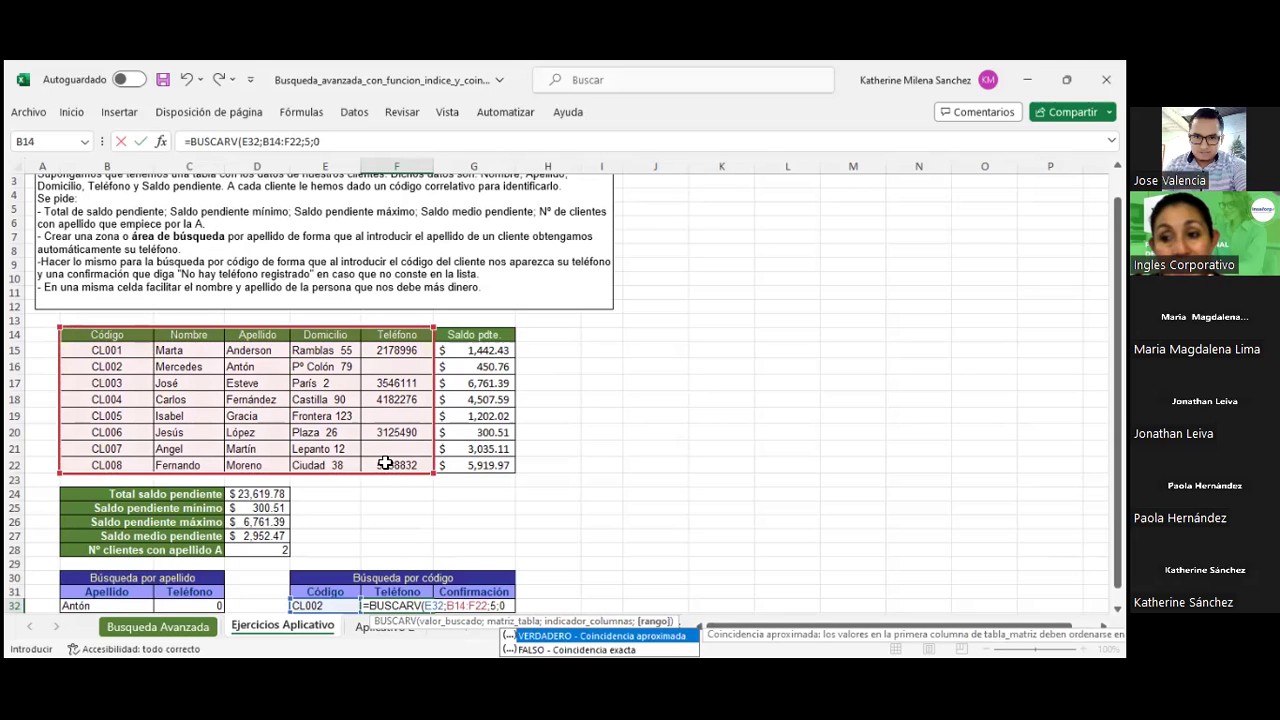
key(ctrl+Return)
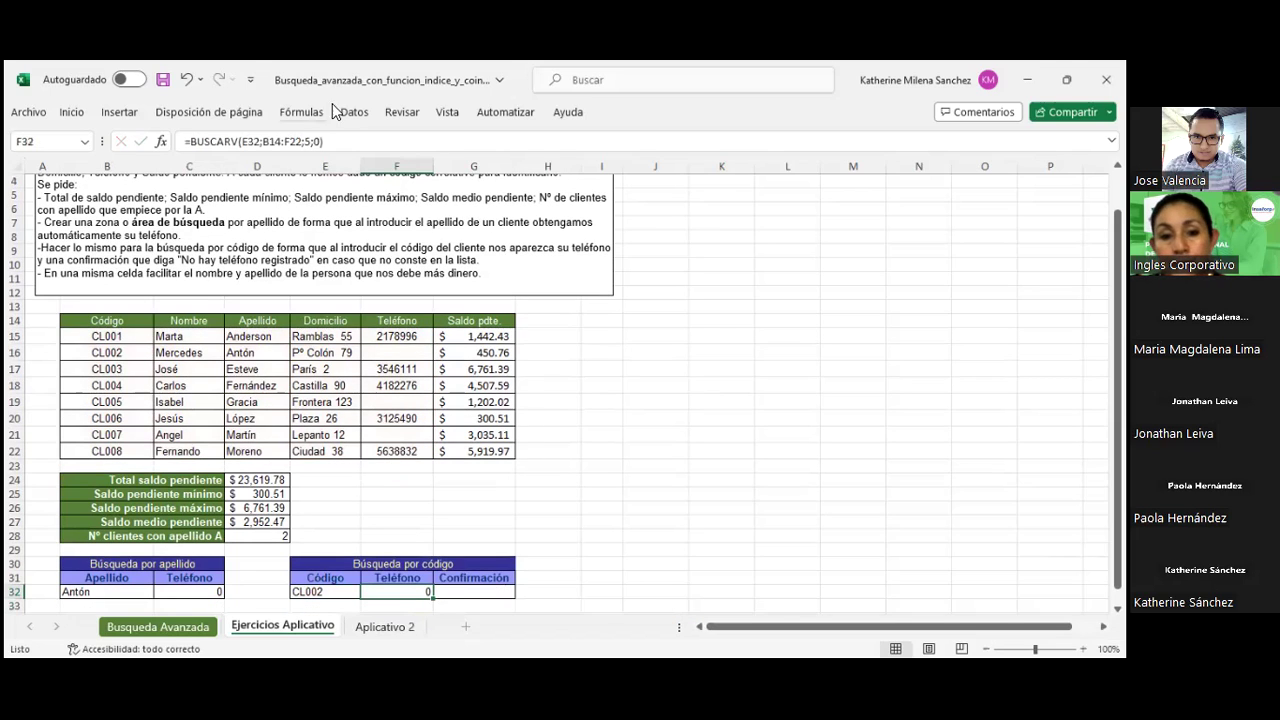
- Review the F32 lookup formula without changing it and return to the code cell E32
click(346, 146)
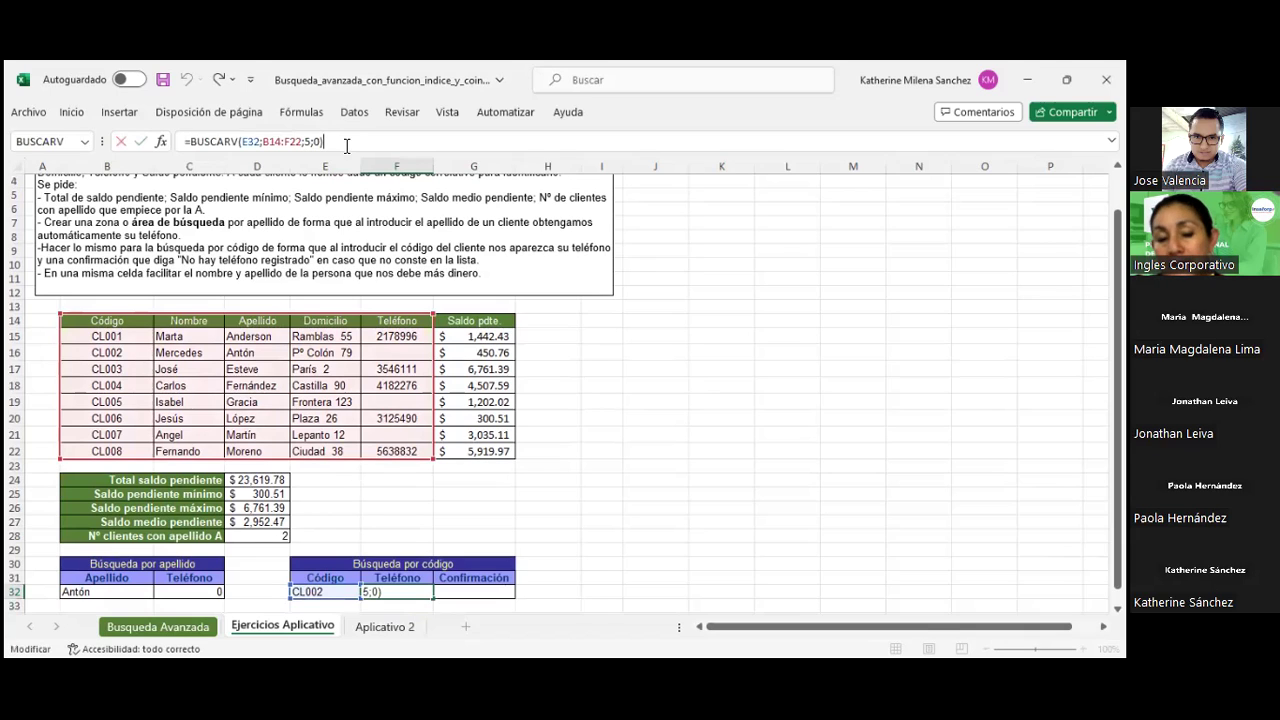
key(Escape)
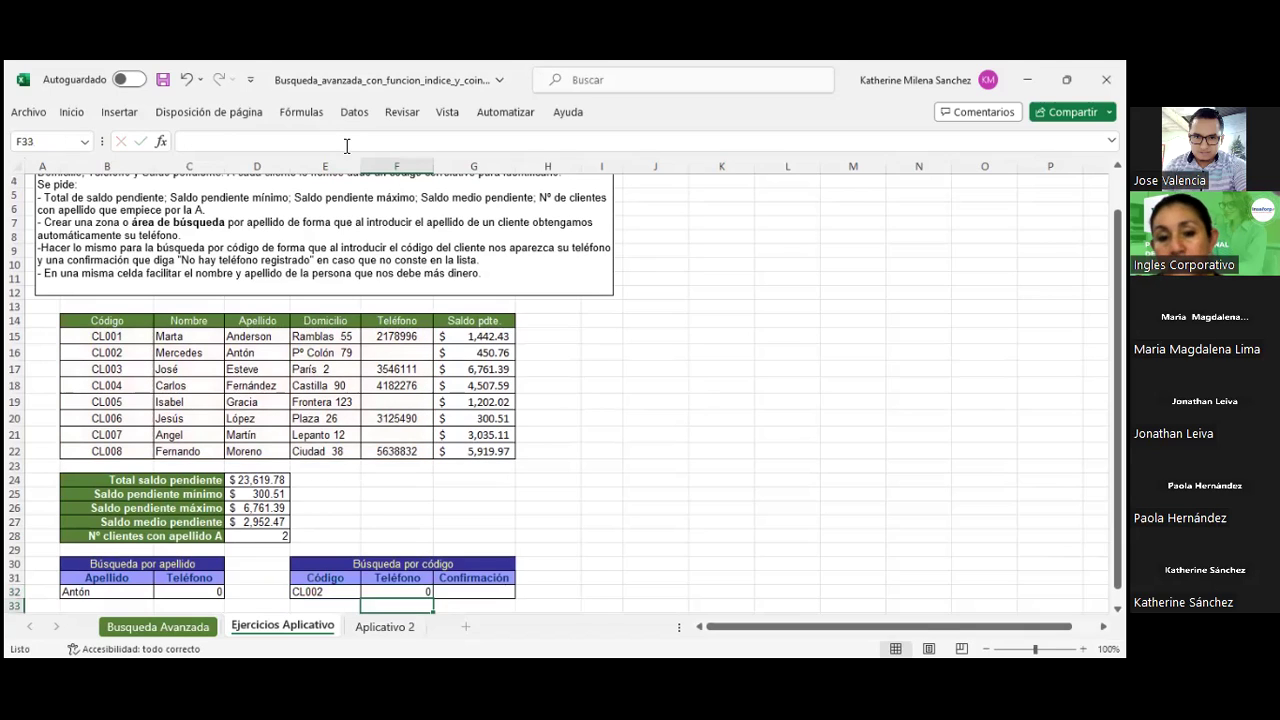
key(Left)
key(alt+Down)
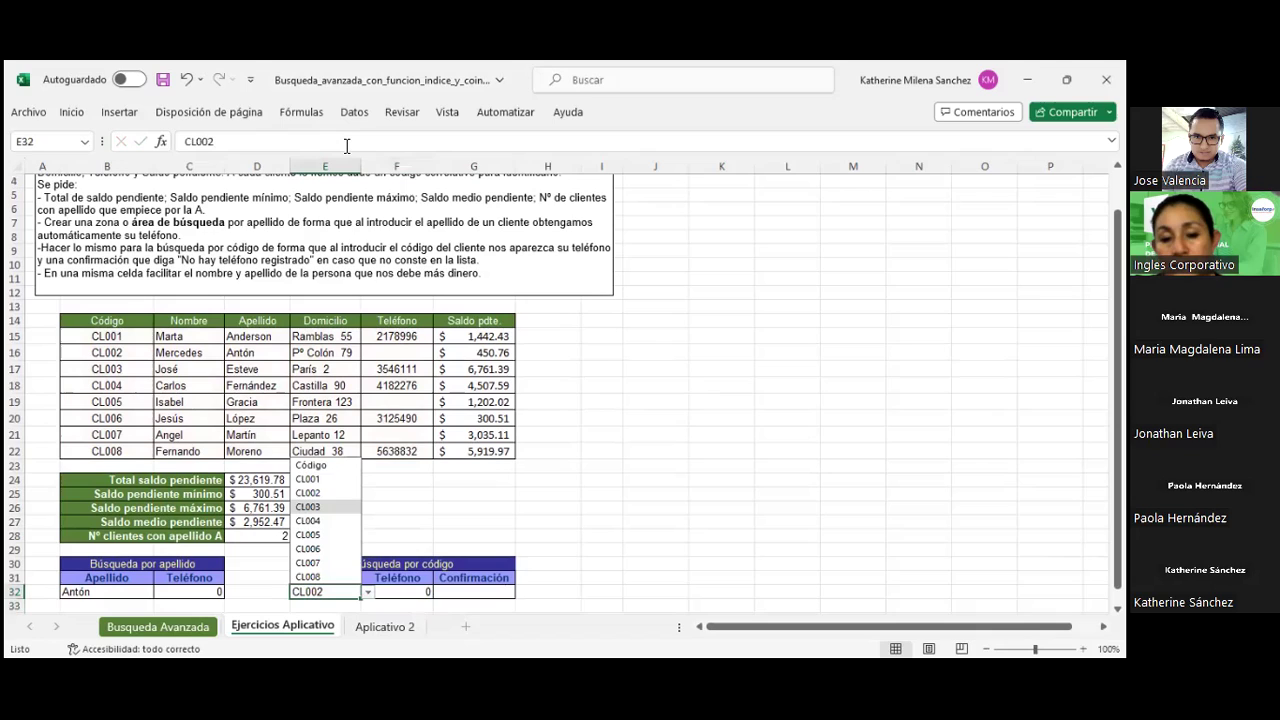
key(Return)
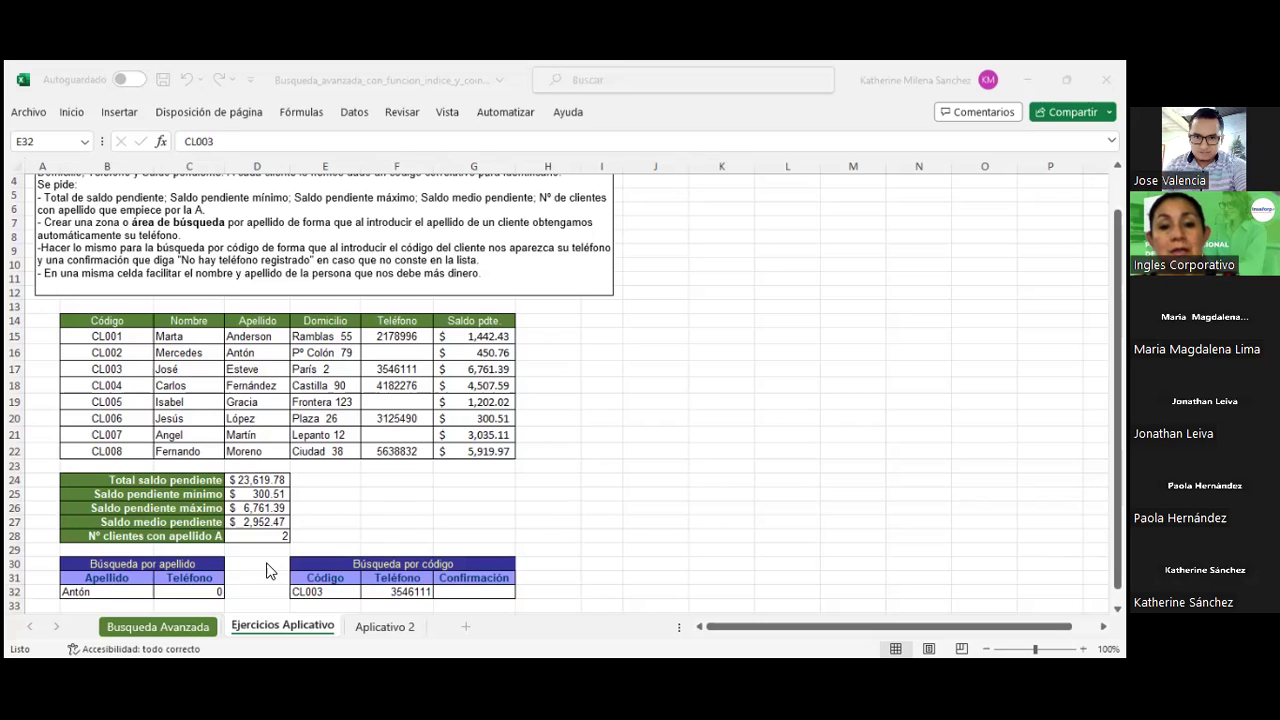
click(335, 592)
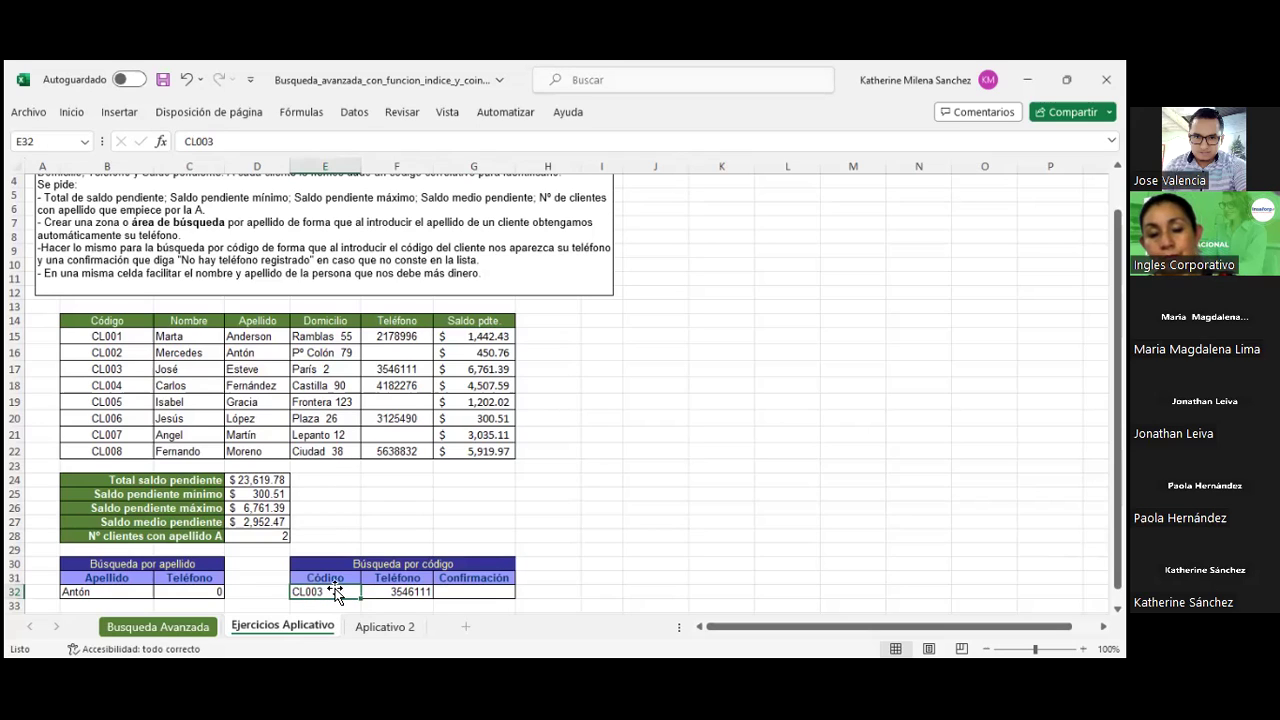
key(Up)
key(Right)
key(Down)
key(Left)
key(alt+Down)
key(Up)
key(Return)
key(Right)
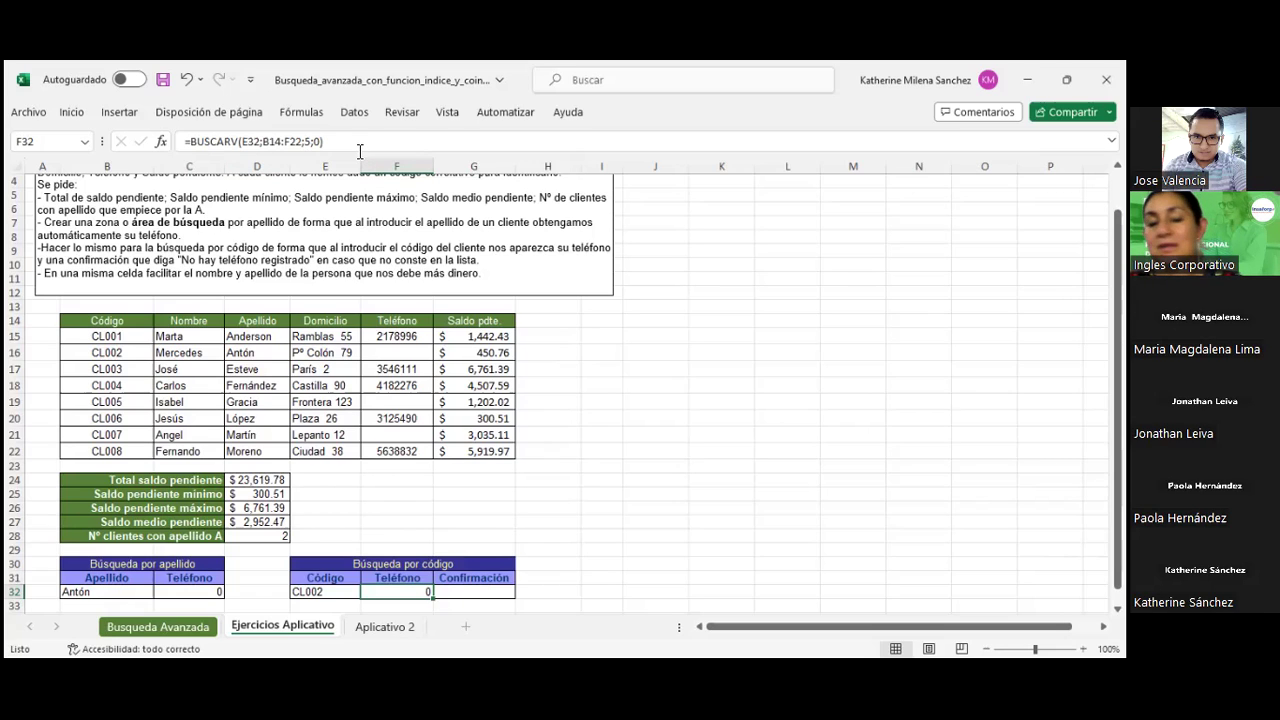
- Zoom in on the lookup blocks and open C32's =BUSCARV(B32;D14:F22;3;0) for editing
click(194, 592)
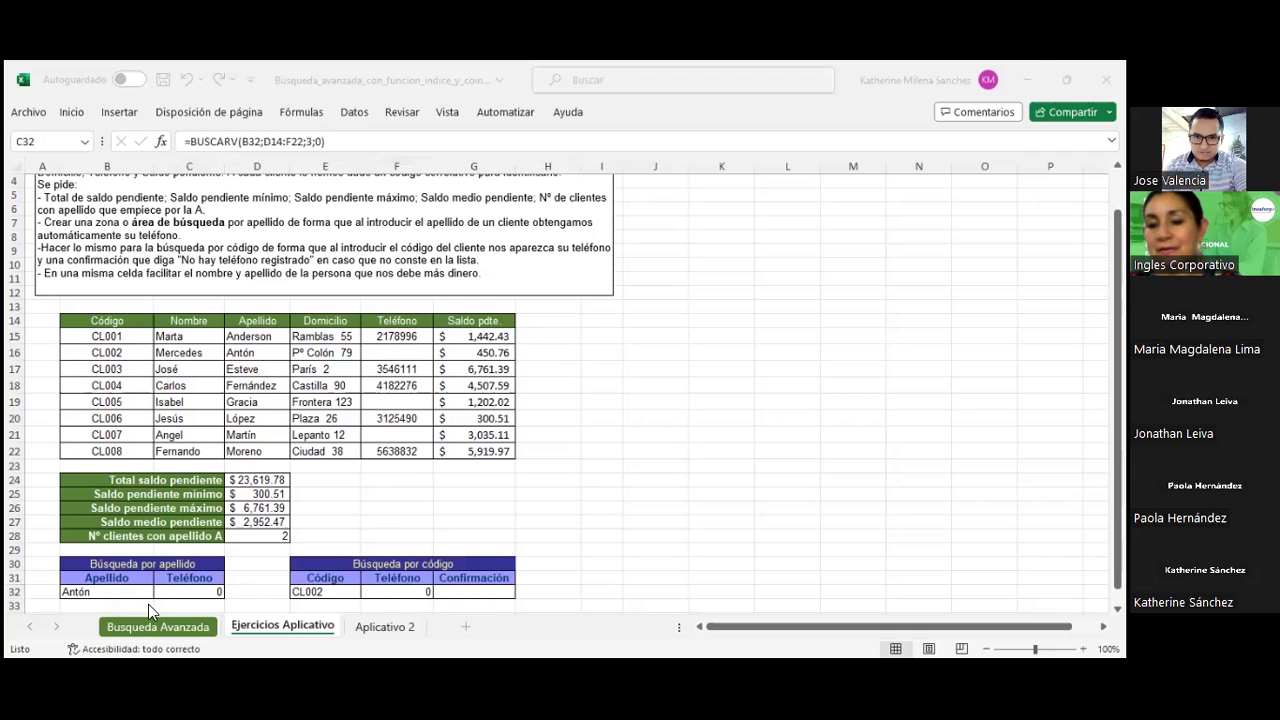
key(Down)
key(Down)
ctrl+scroll(297, 514, up, 5)
key(Up)
key(Up)
key(Left)
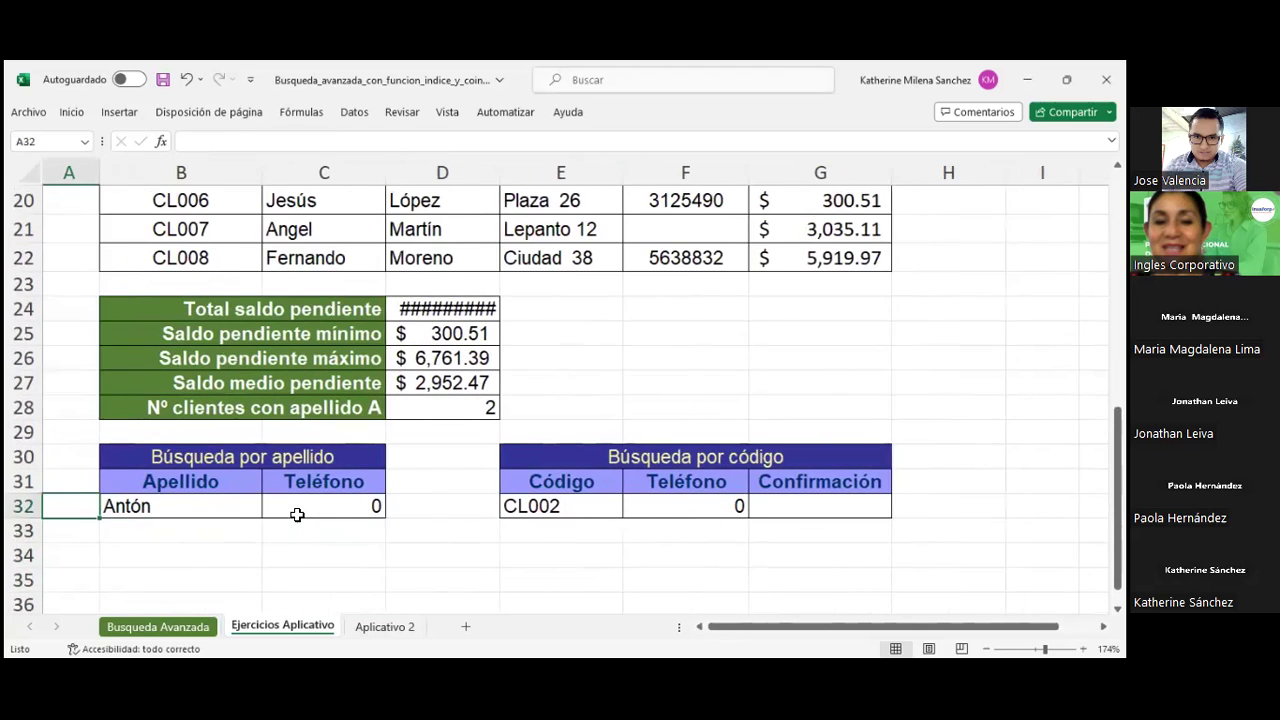
key(Right)
key(Left)
key(Right)
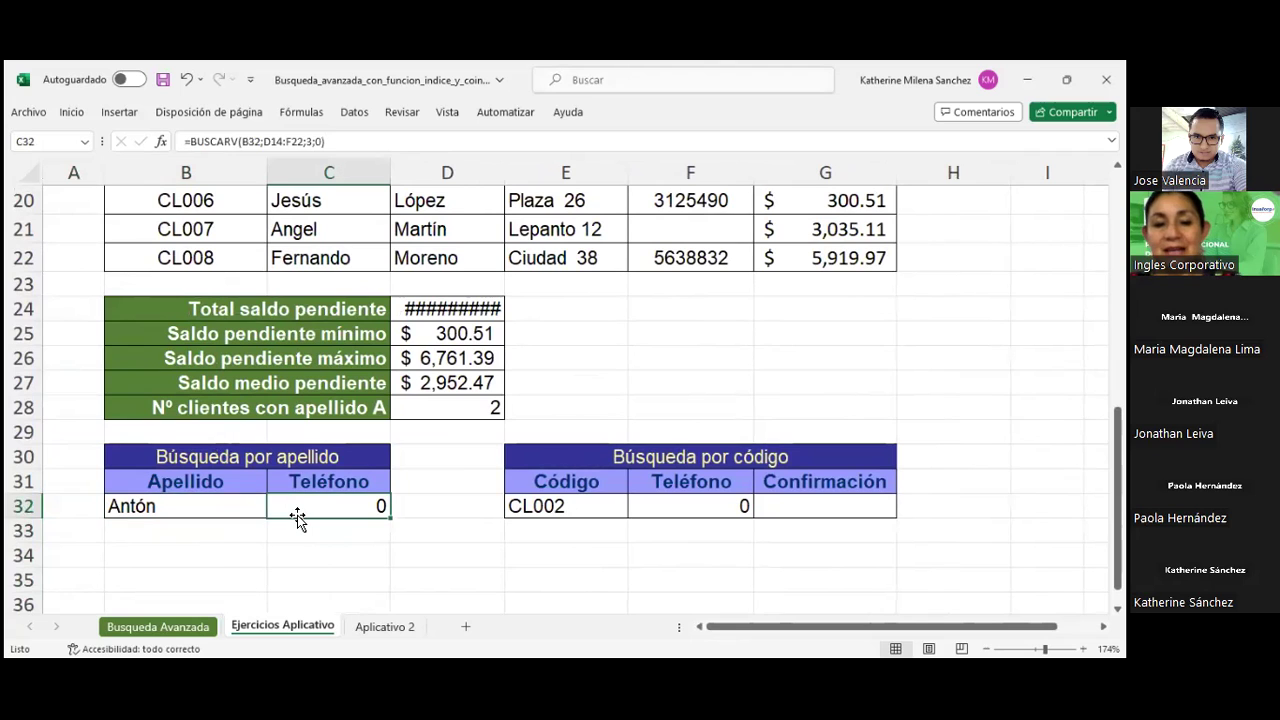
ctrl+scroll(298, 517, up, 1)
ctrl+scroll(297, 517, up, 1)
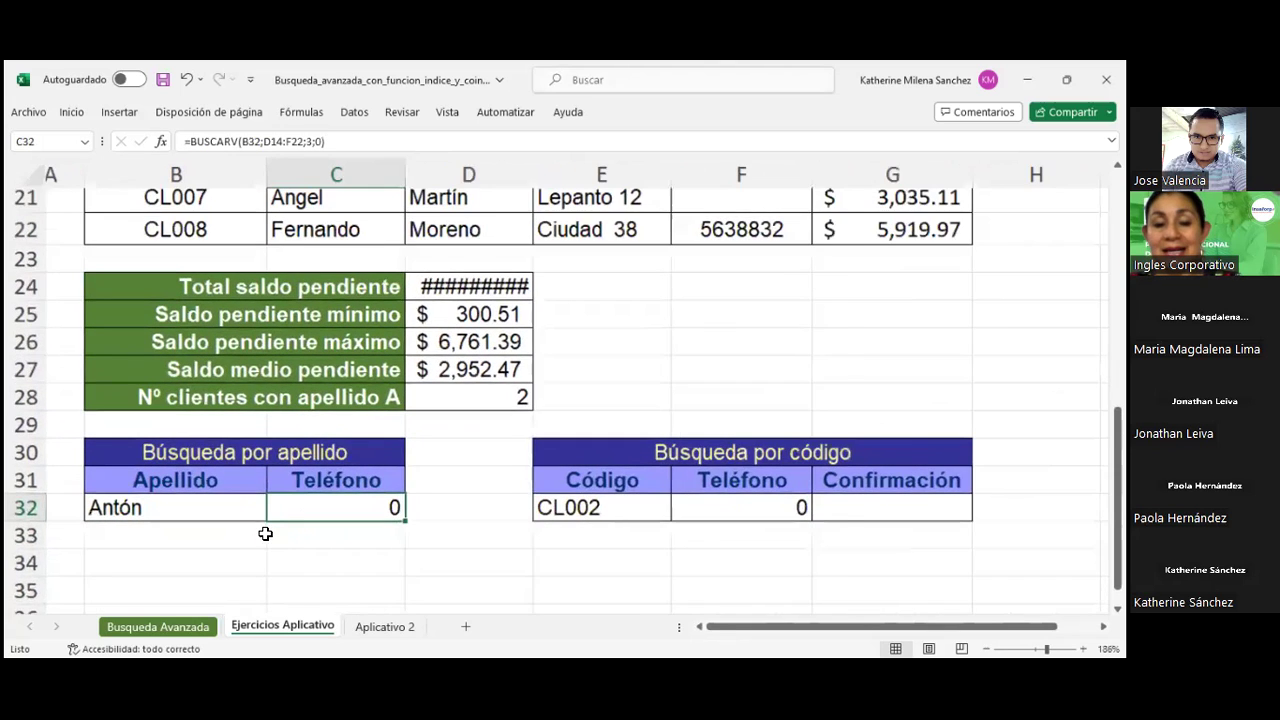
ctrl+scroll(266, 531, up, 1)
double_click(335, 512)
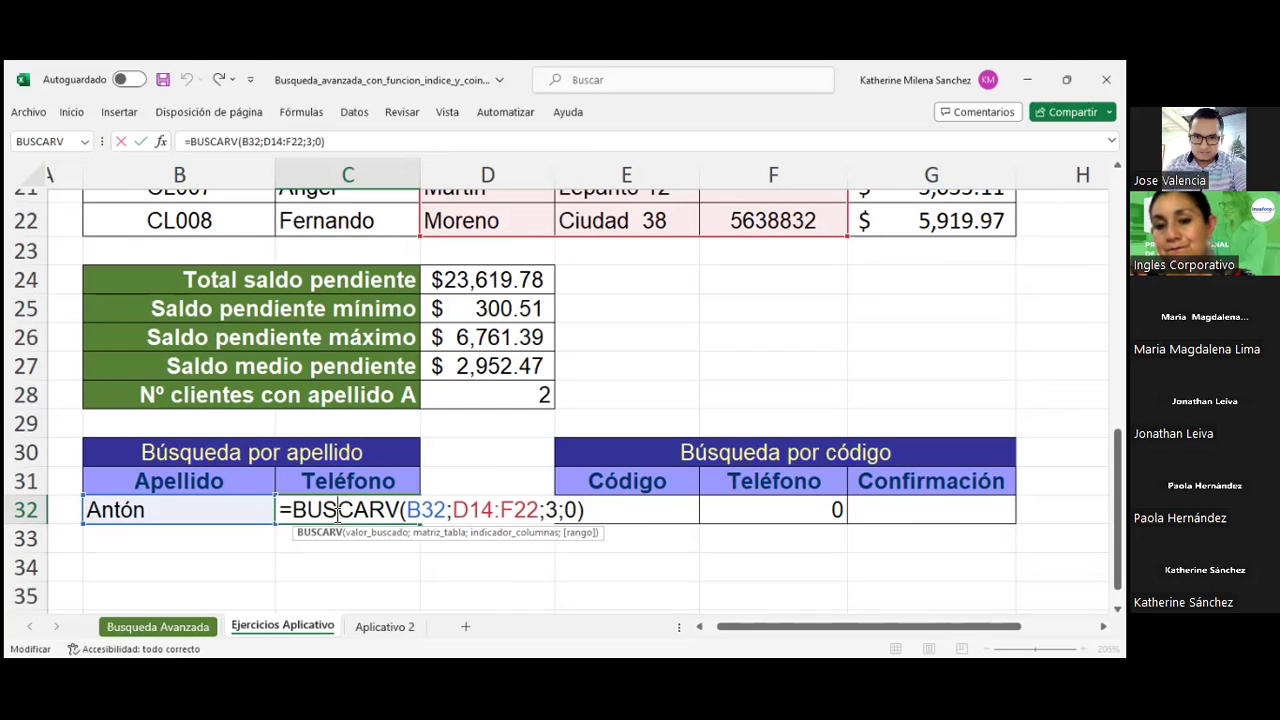
- Change the C32 lookup to =BUSCARV(B32;B14:F22;5;0) and commit it
drag(338, 511, 476, 526)
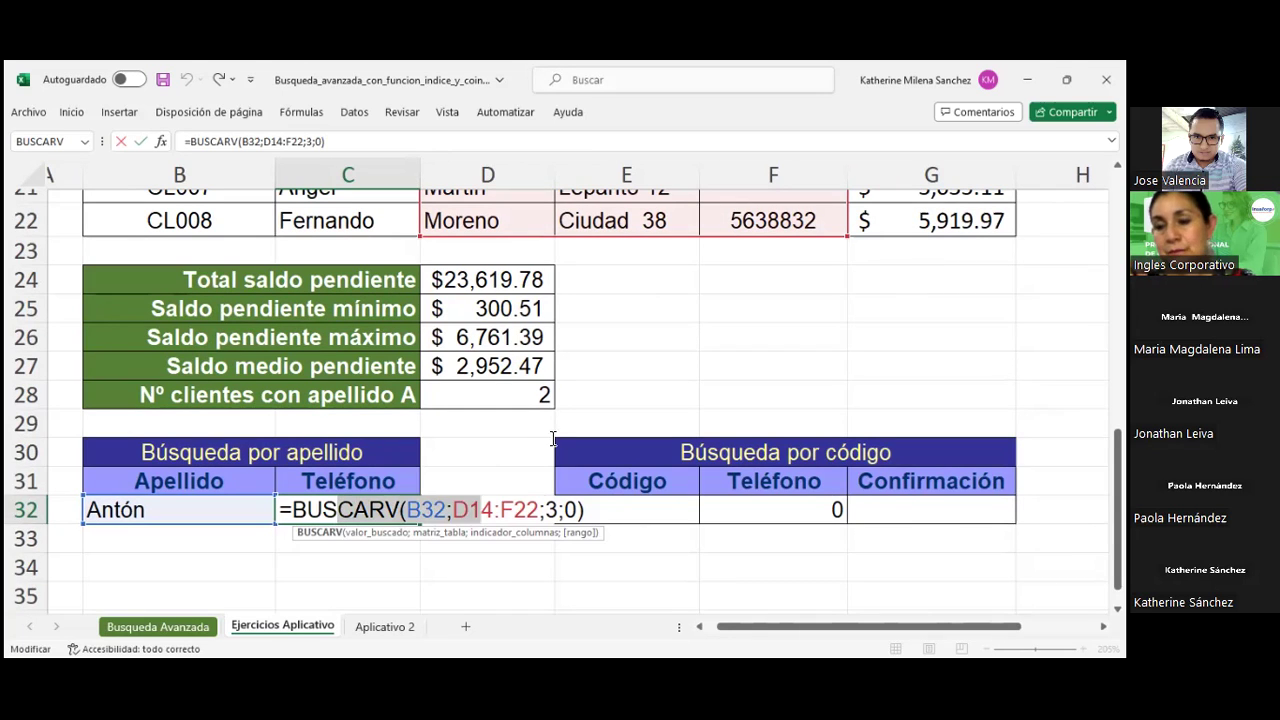
click(471, 514)
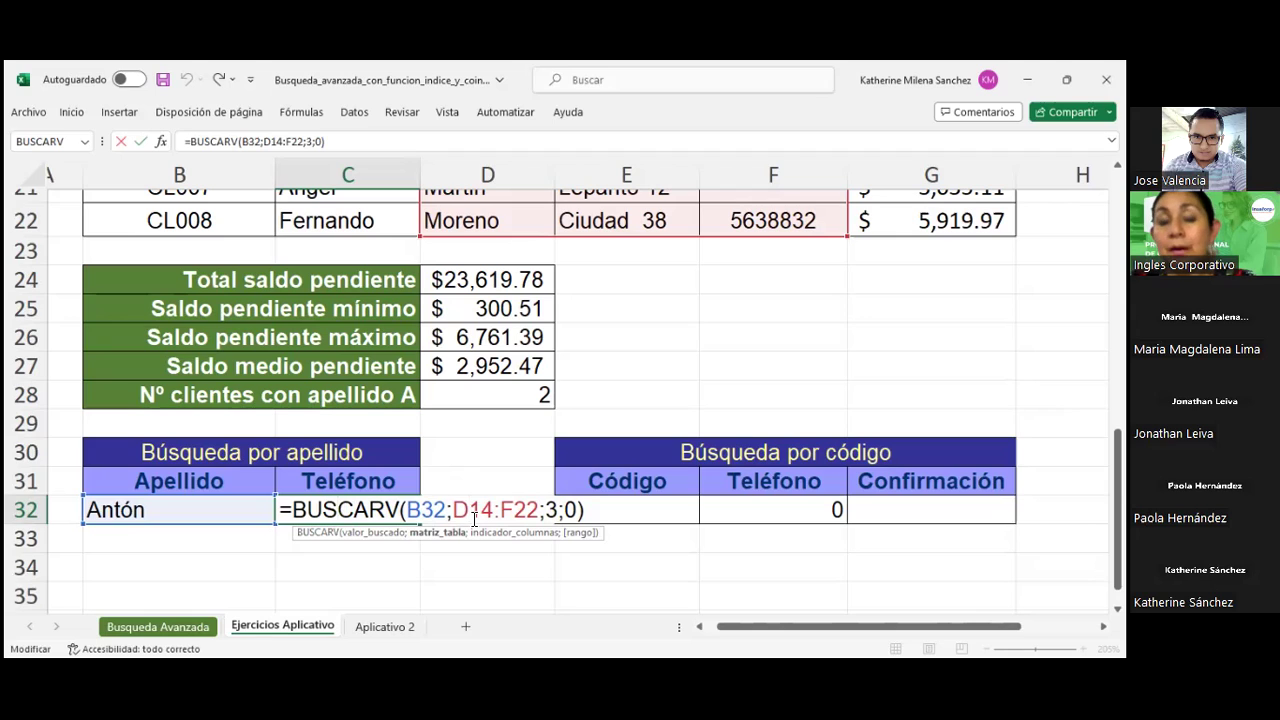
key(BackSpace)
text(A)
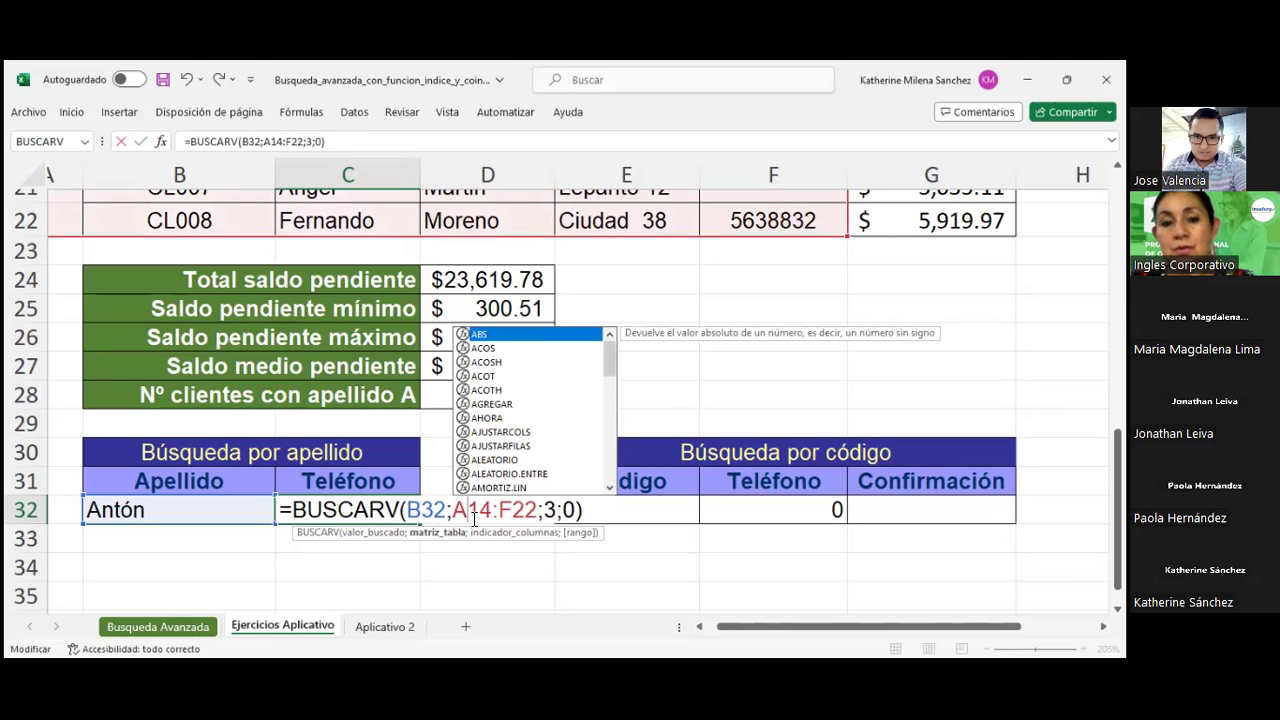
key(BackSpace)
text(B)
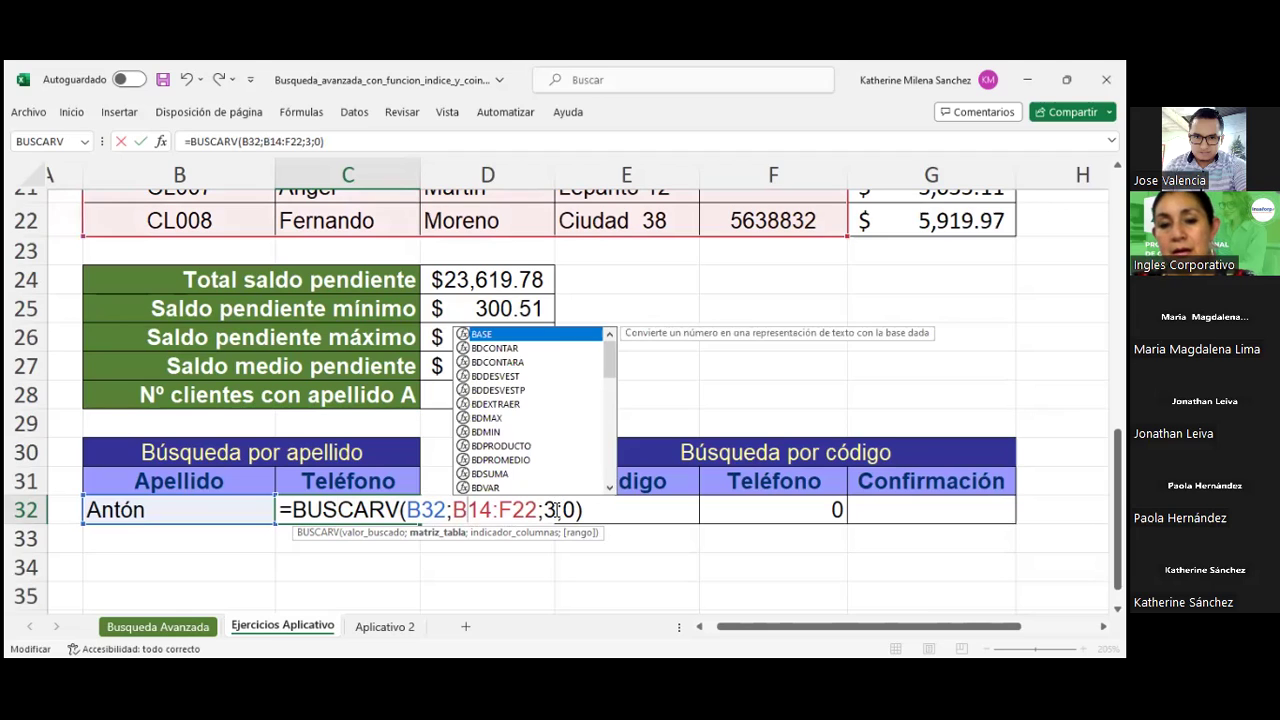
click(557, 510)
key(BackSpace)
text(5)
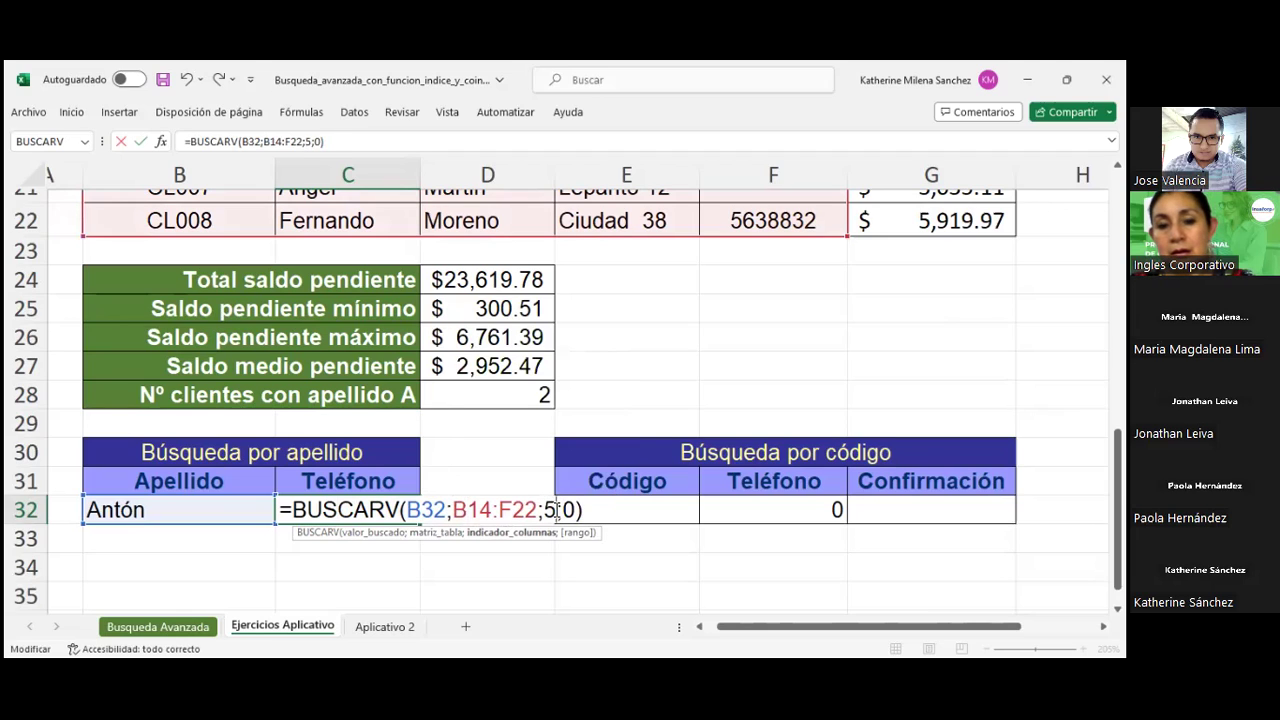
key(Return)
- Check C32's #N/D result, recommit the formula and reopen it for editing
click(372, 510)
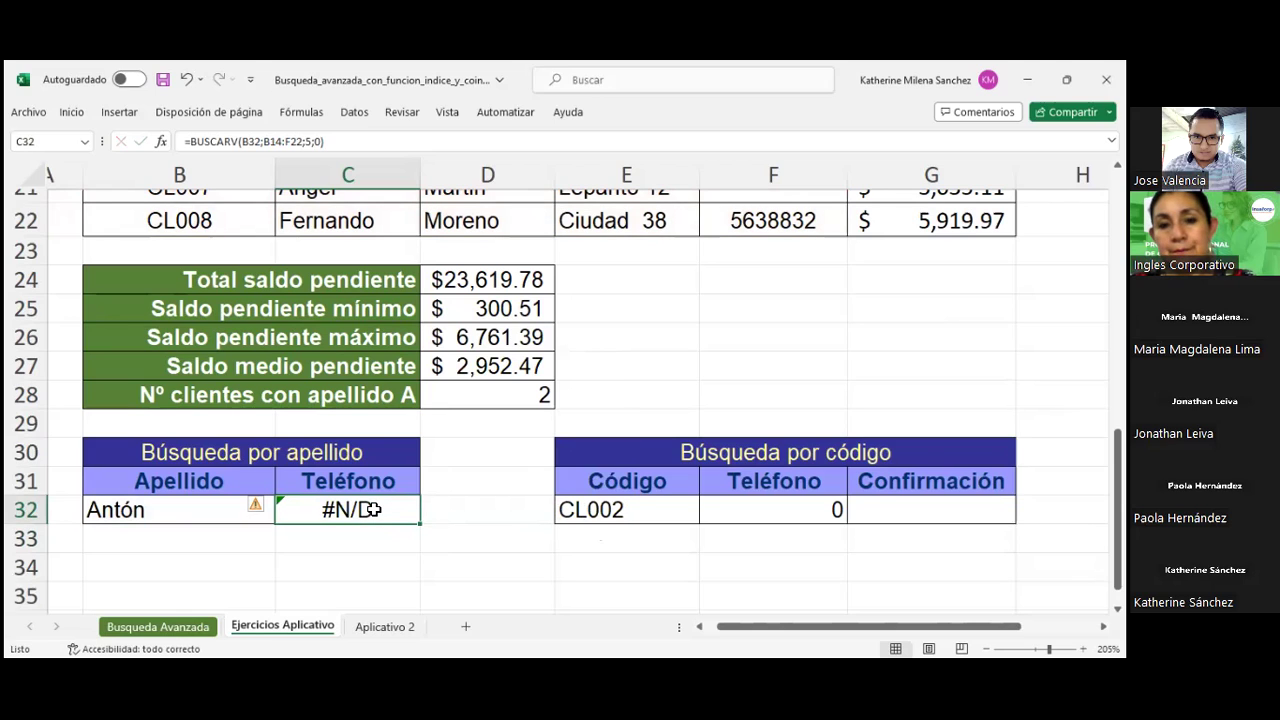
double_click(372, 510)
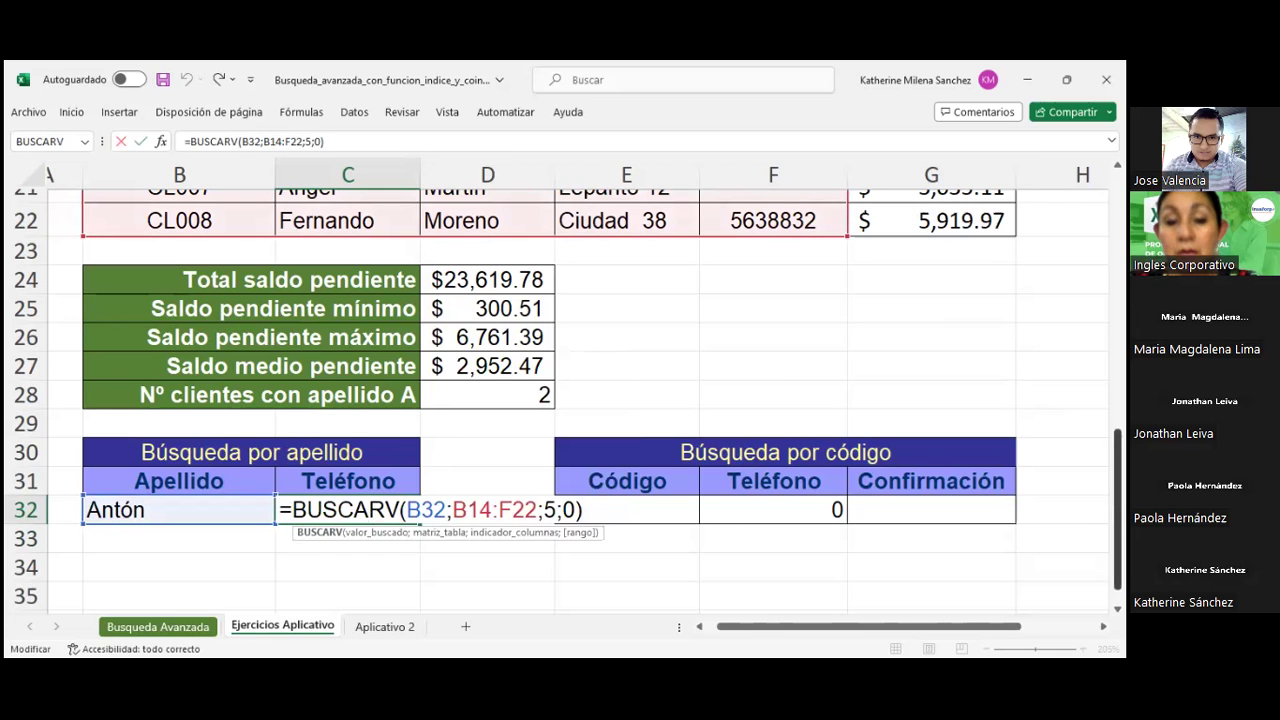
mouse_move(1118, 455)
mouse_down()
mouse_move(1118, 348)
mouse_move(1118, 452)
mouse_up()
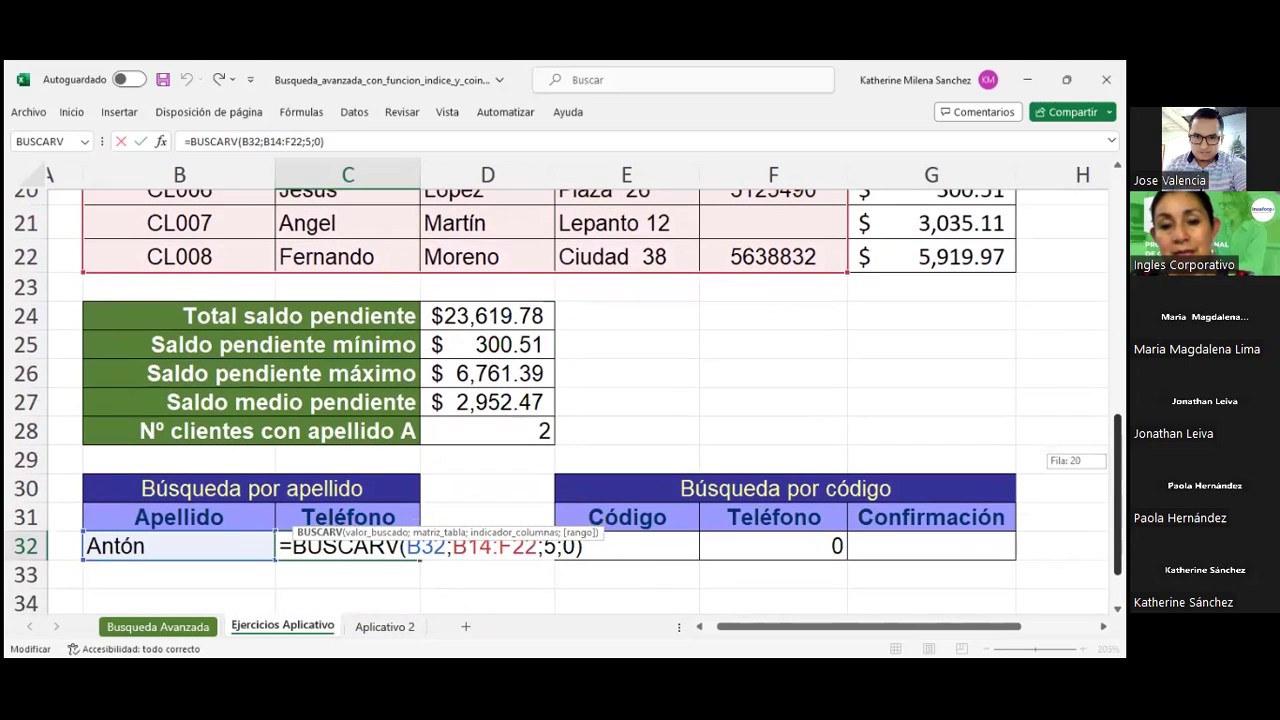
key(ctrl+Return)
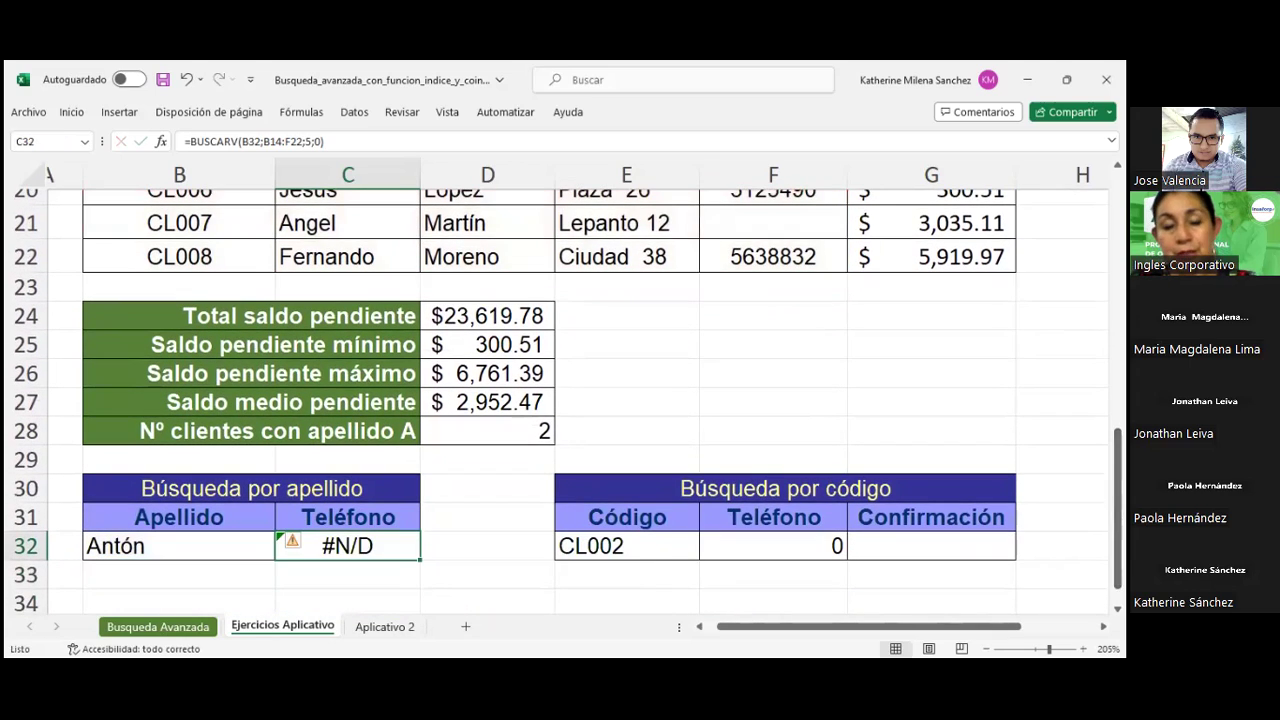
double_click(390, 544)
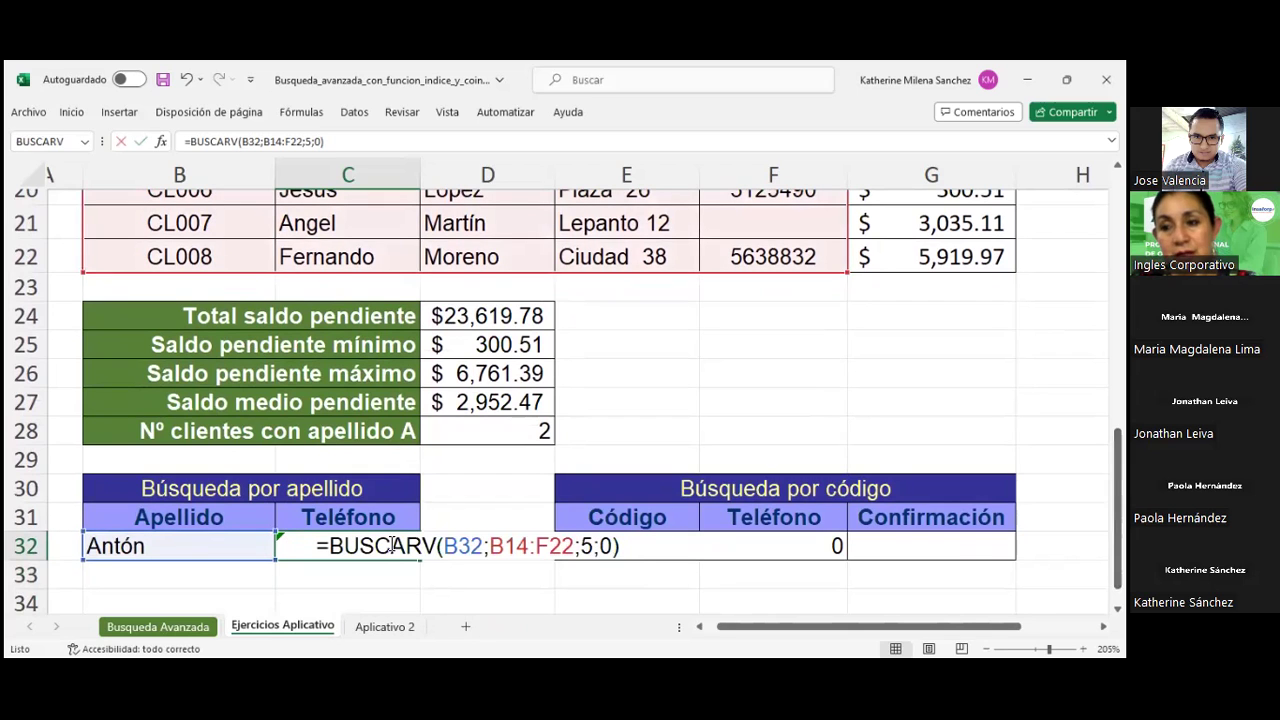
drag(1118, 548, 1118, 448)
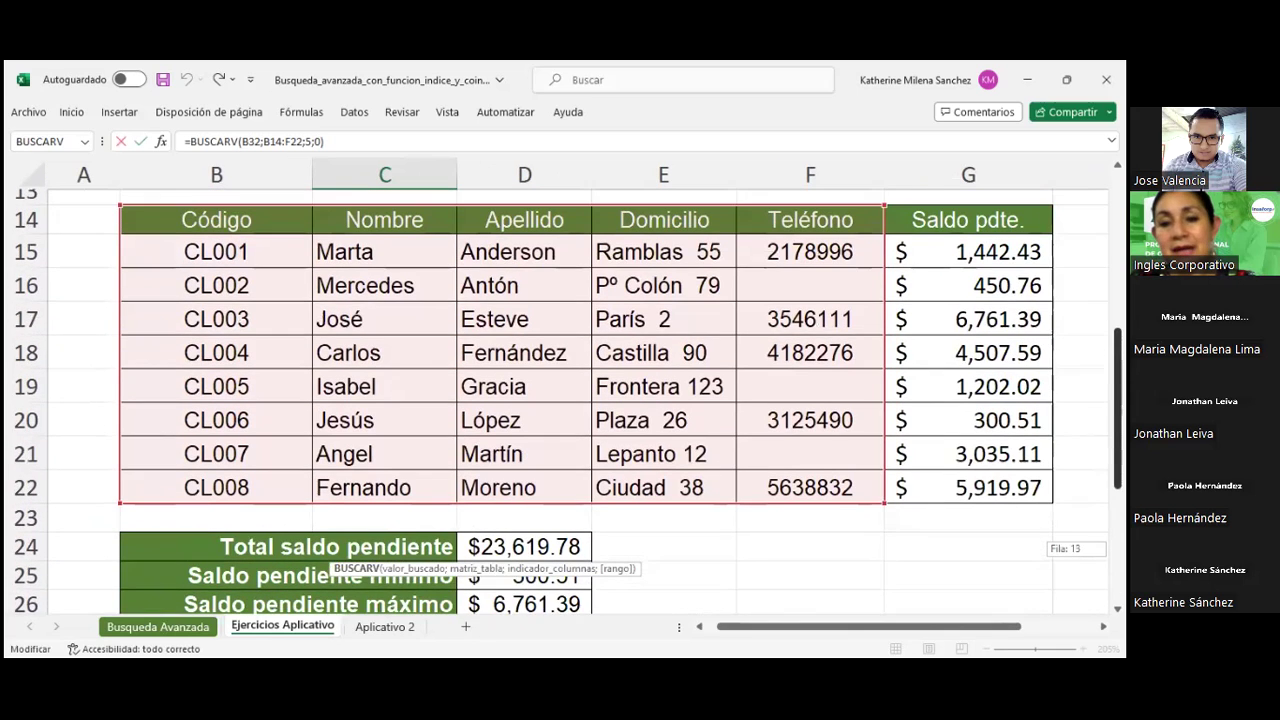
mouse_move(1118, 448)
mouse_down()
mouse_move(1118, 531)
mouse_move(1118, 446)
mouse_move(650, 632)
mouse_up()
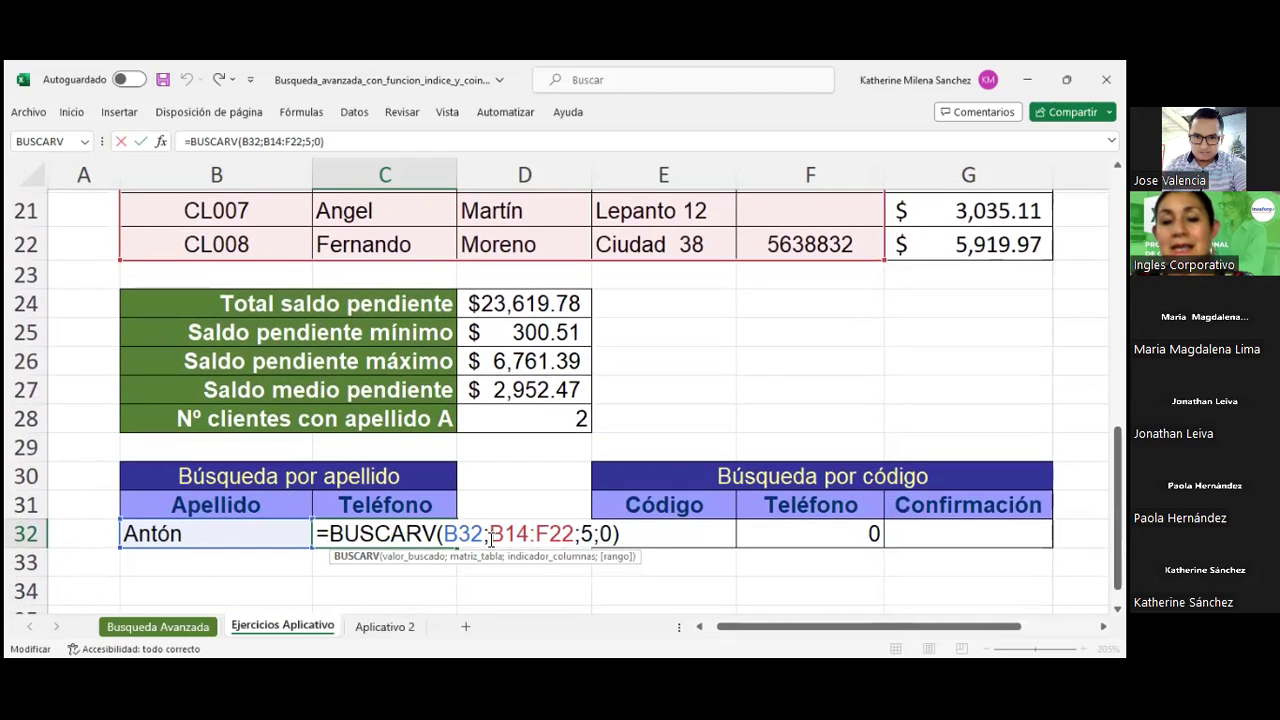
- Extend the C32 lookup range to B14:G22 and look over the pending balances
click(549, 535)
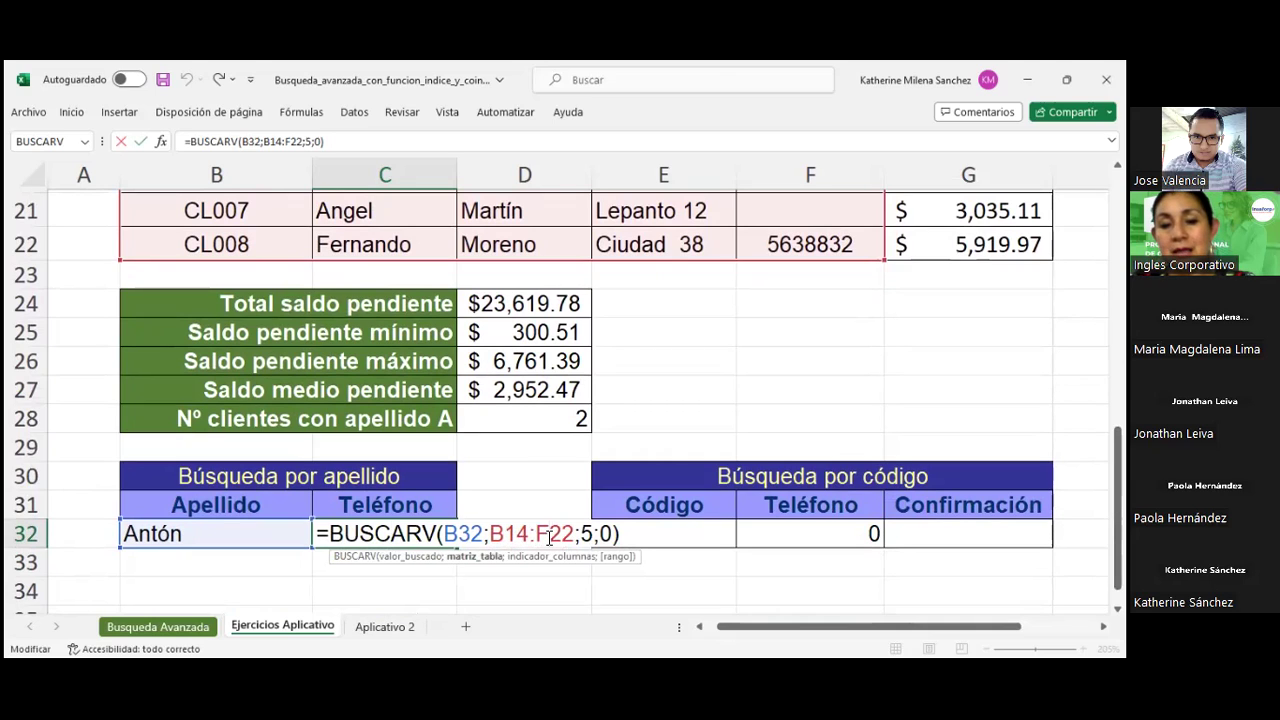
key(BackSpace)
text(G)
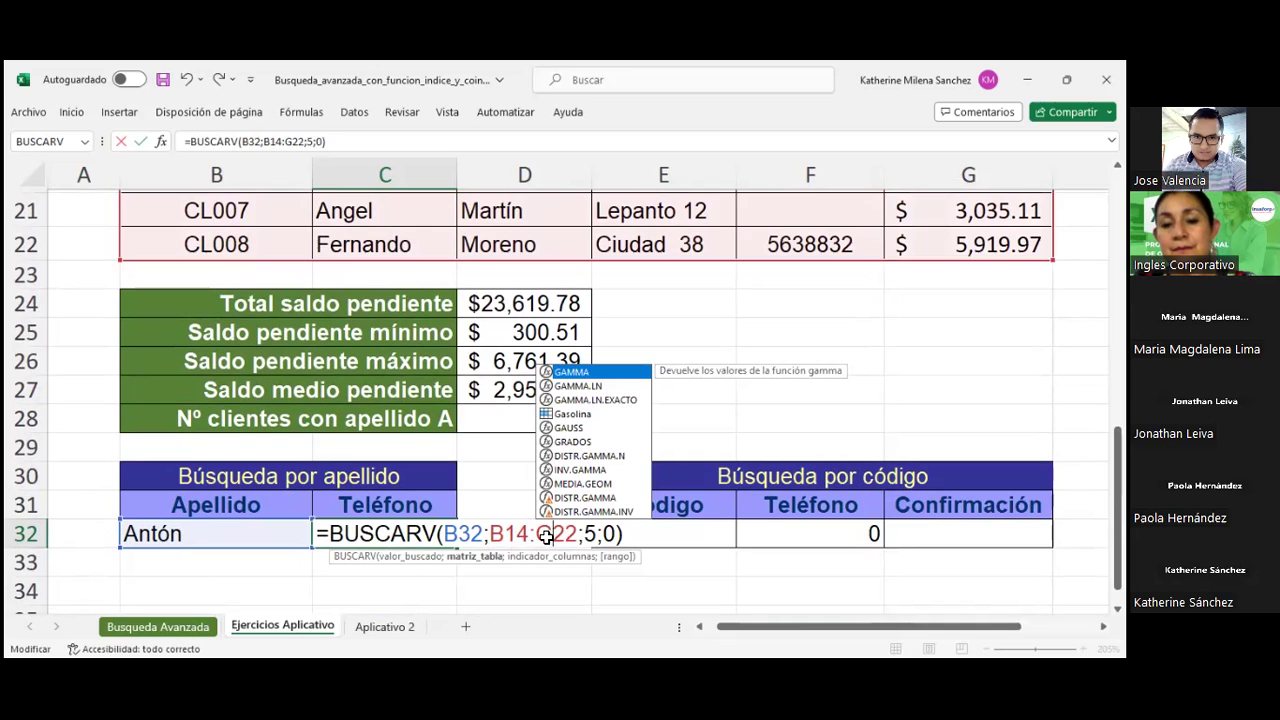
key(Return)
key(Up)
scroll(509, 490, down, 5)
scroll(540, 498, up, 2)
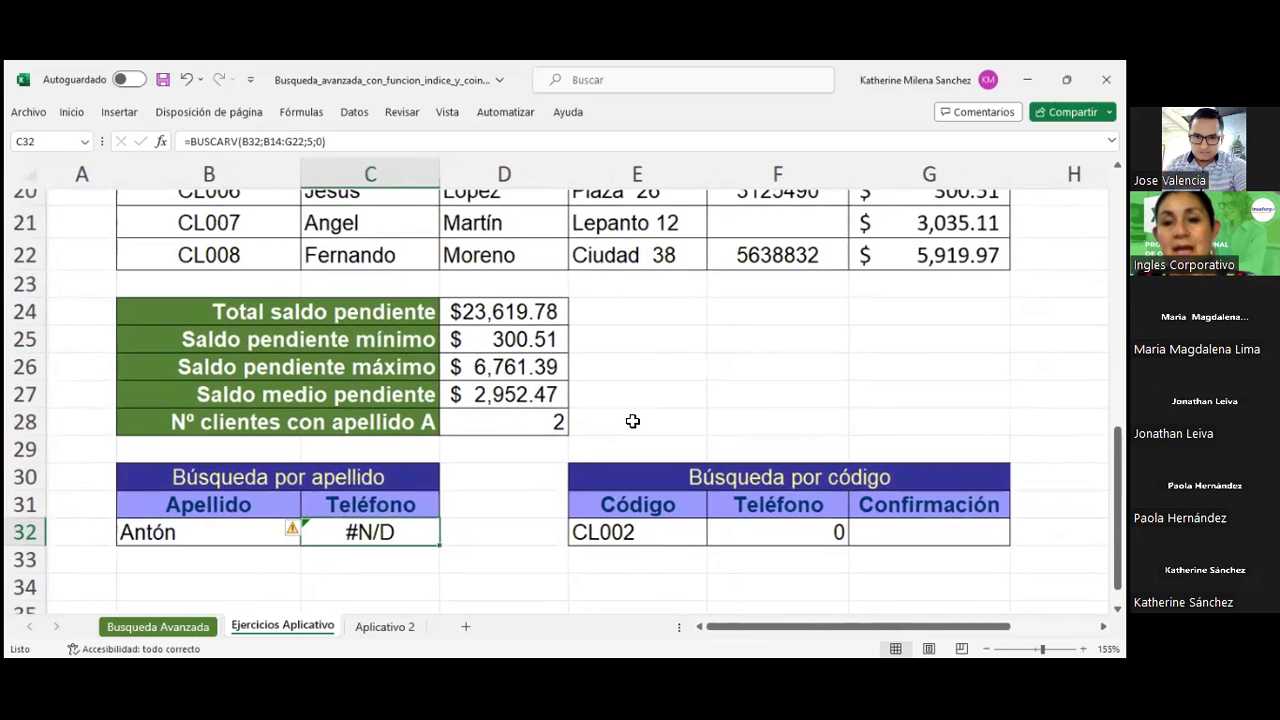
scroll(631, 423, down, 1)
click(548, 397)
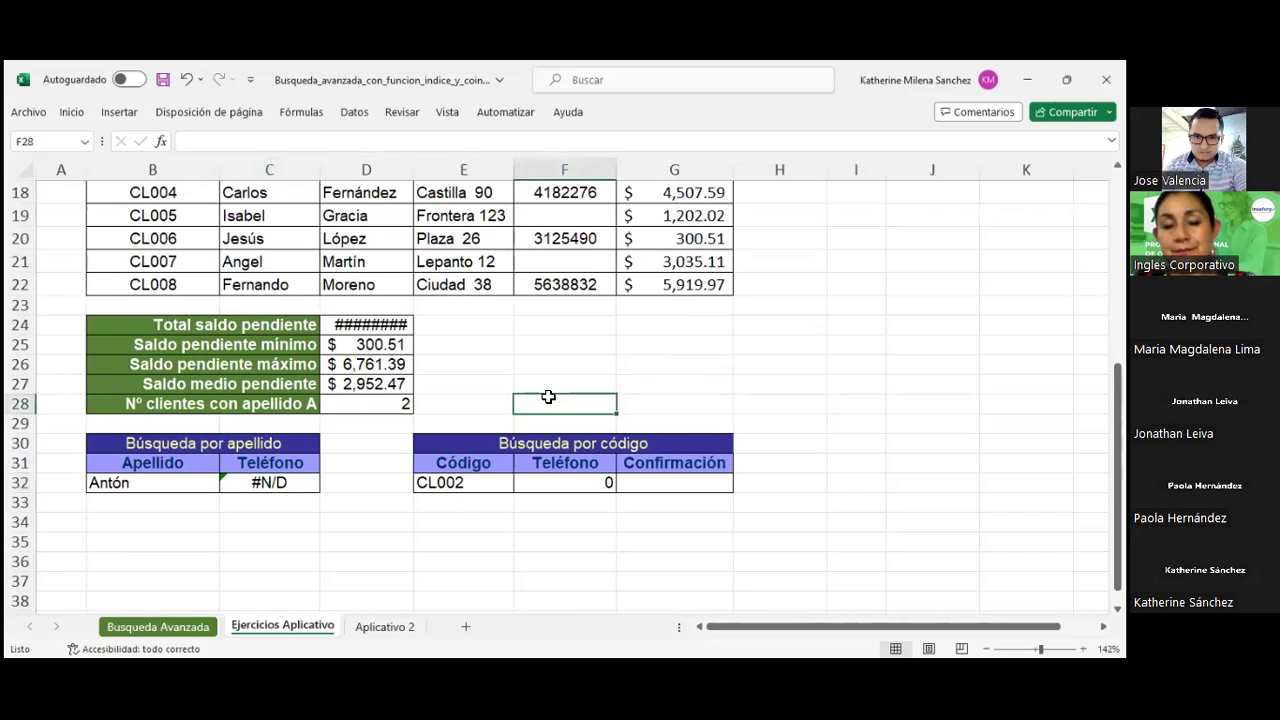
key(Right)
key(Up)
key(Up)
key(Up)
key(Up)
key(Up)
key(Up)
key(Up)
key(Up)
key(Up)
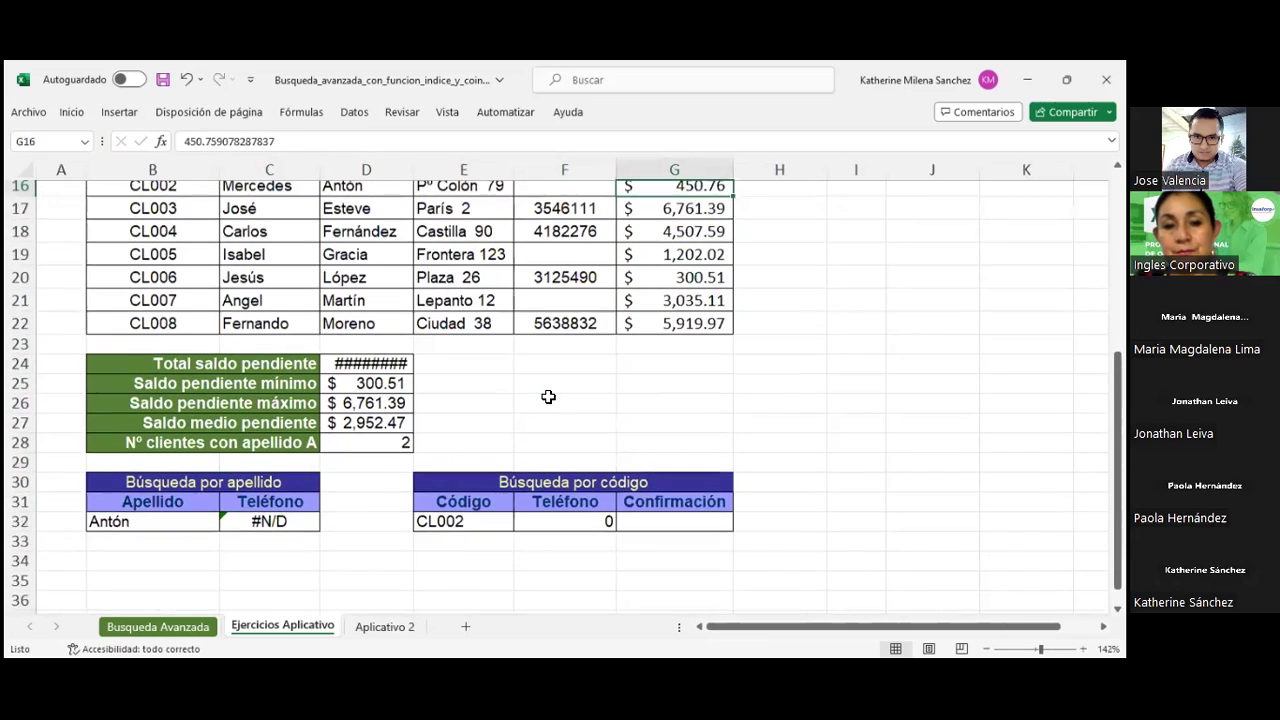
key(Up)
key(Up)
key(Up)
- Correct C32 to =BUSCARV(B32;D14:G22;3;0), starting the range at D14 and returning column 3
double_click(315, 595)
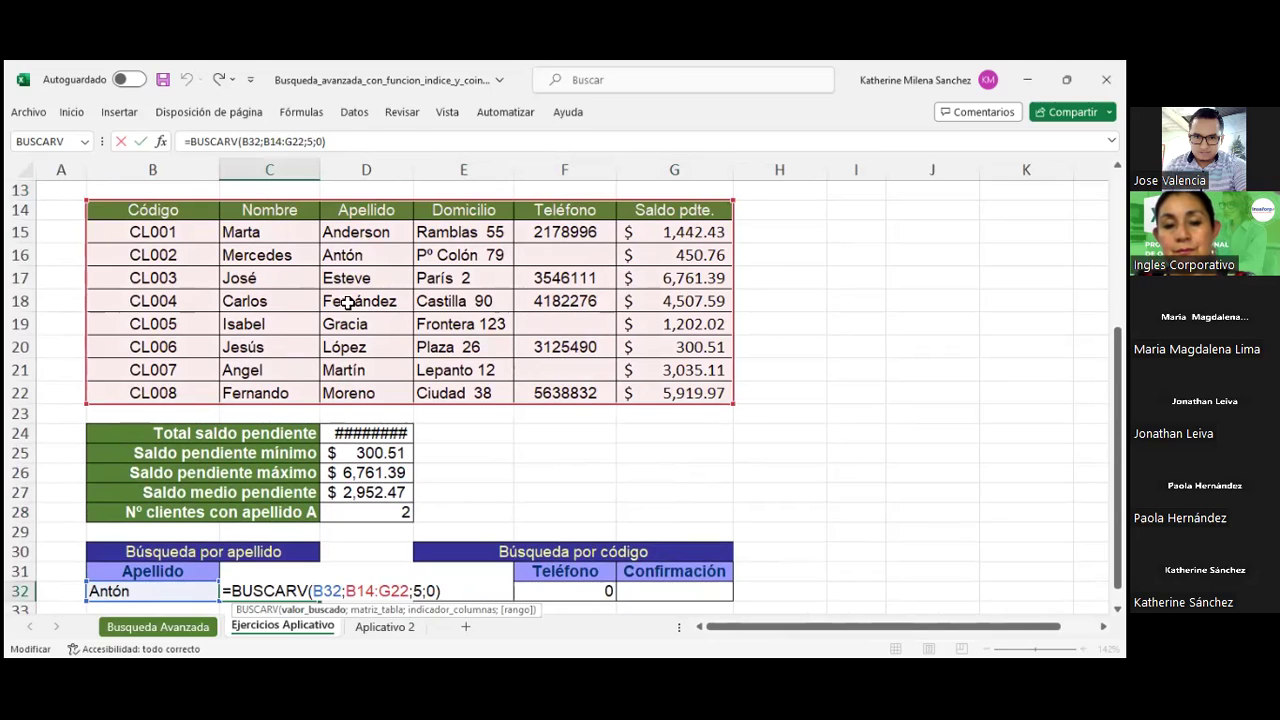
click(352, 592)
key(BackSpace)
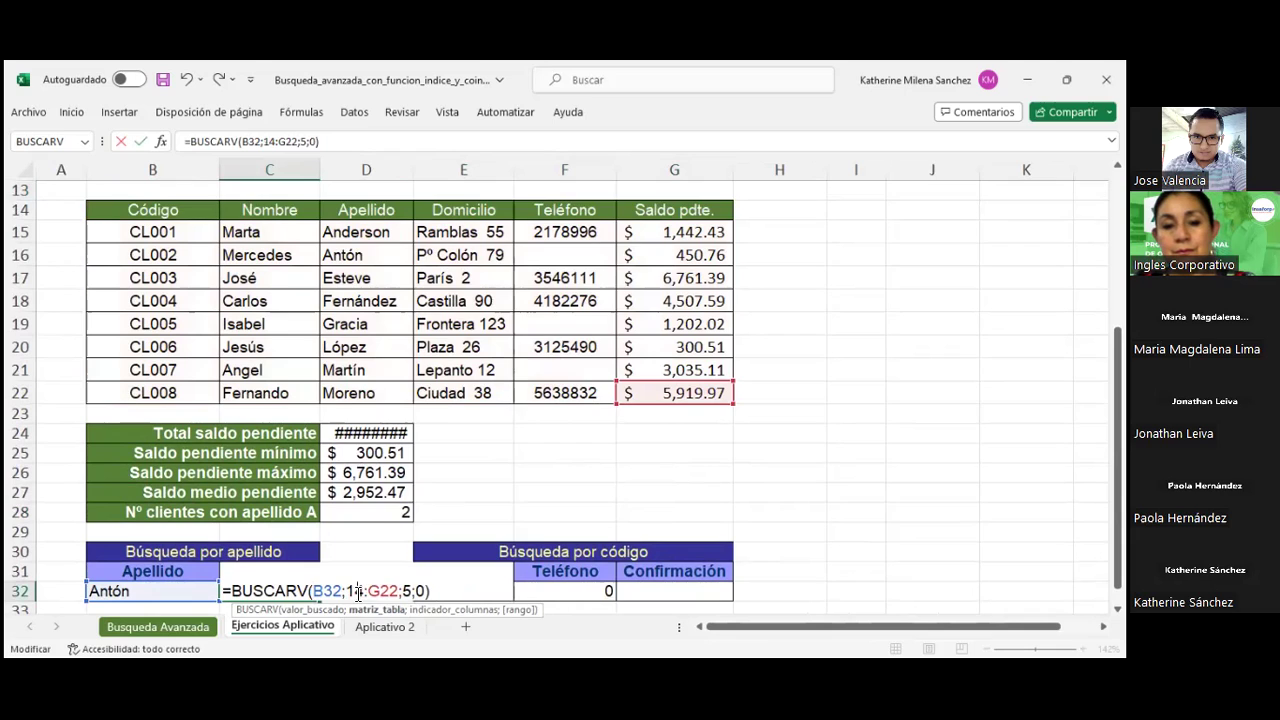
text(C)
key(BackSpace)
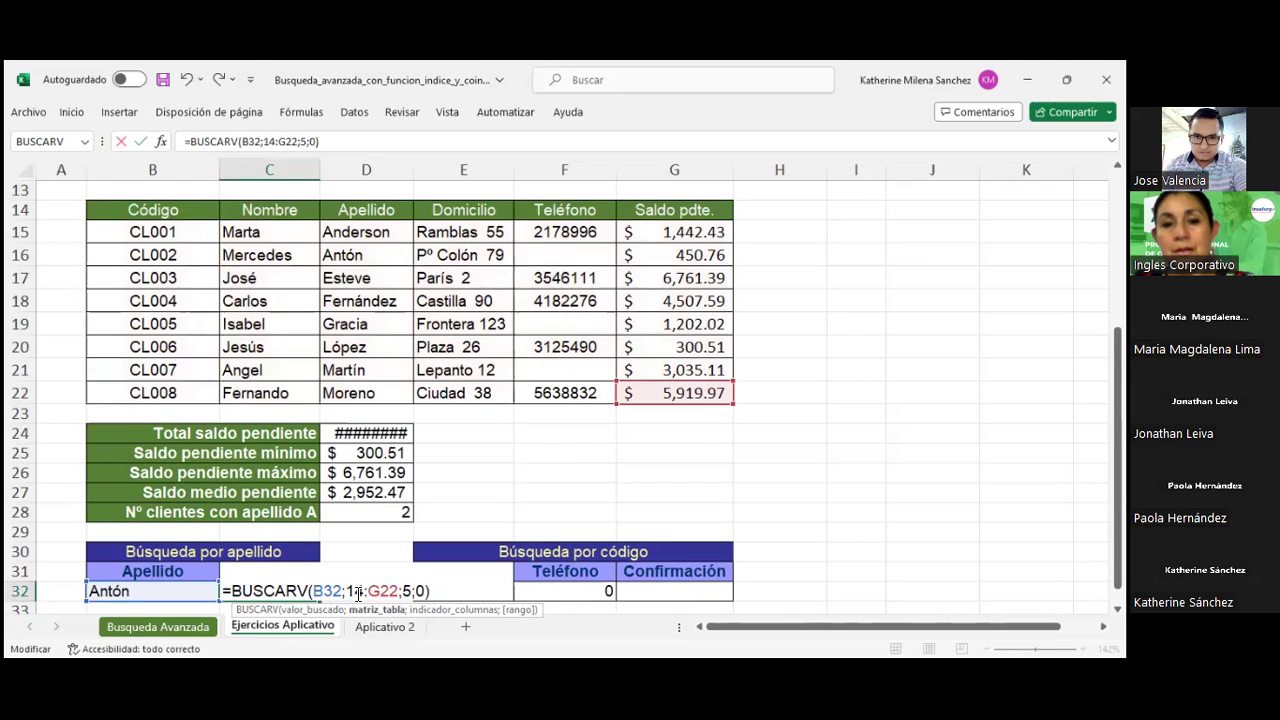
text(D)
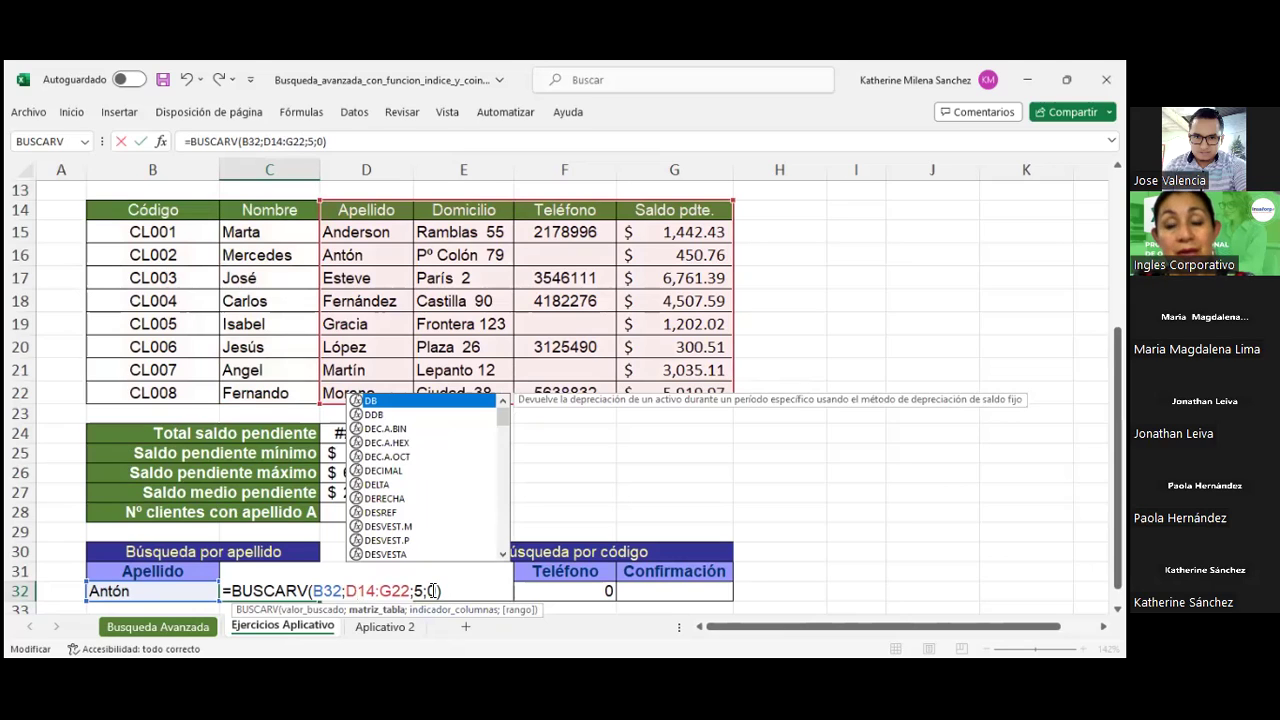
click(421, 587)
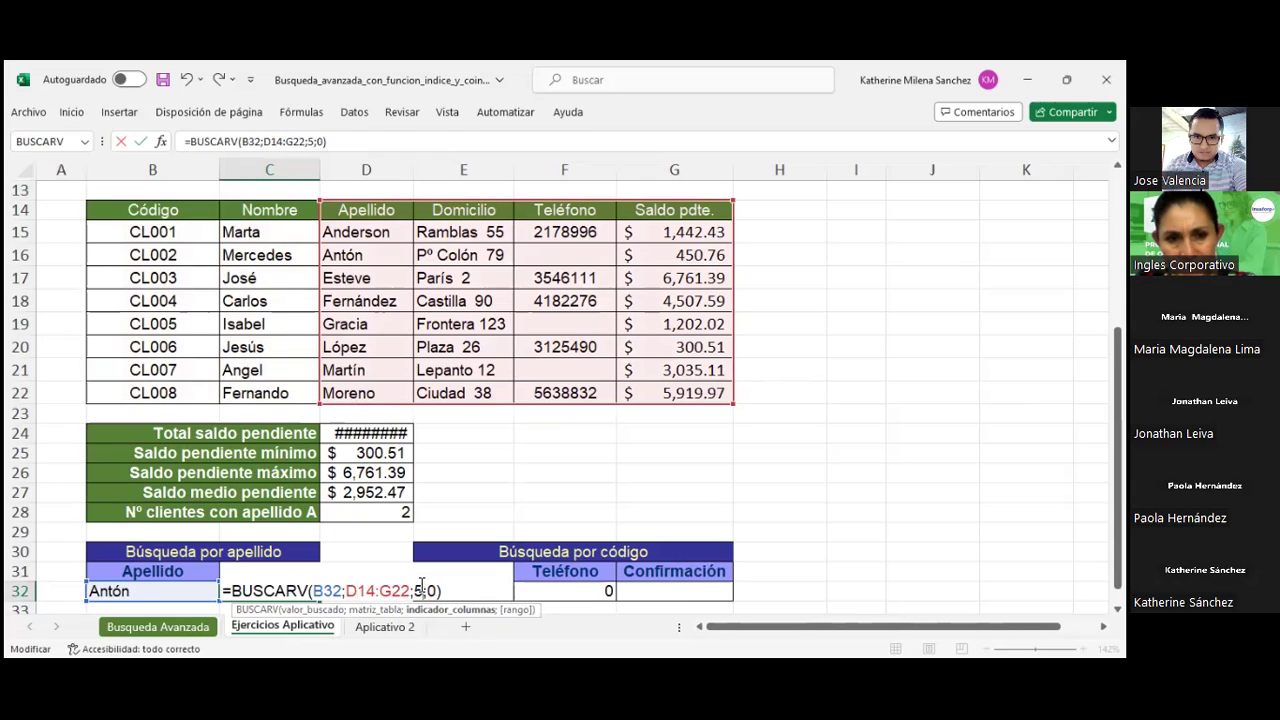
key(BackSpace)
text(3)
key(Return)
key(Up)
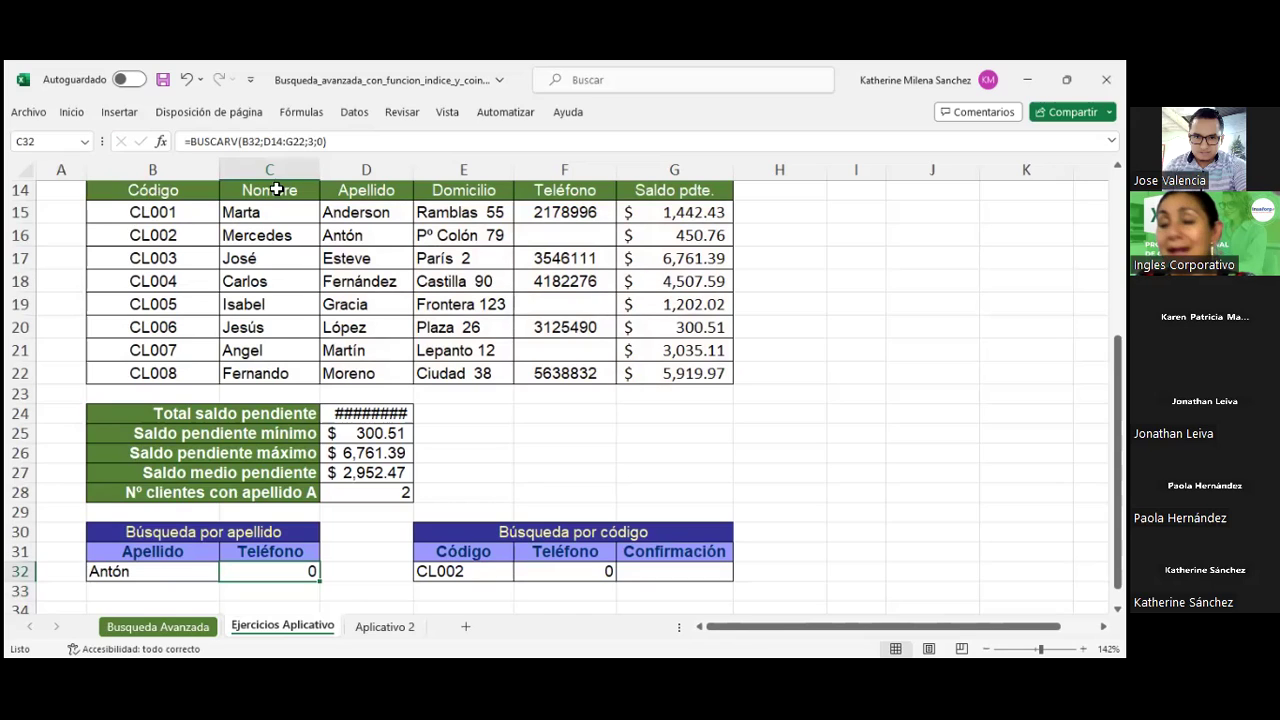
- Widen column D so the totals display fully, and reopen the C32 lookup formula
click(182, 62)
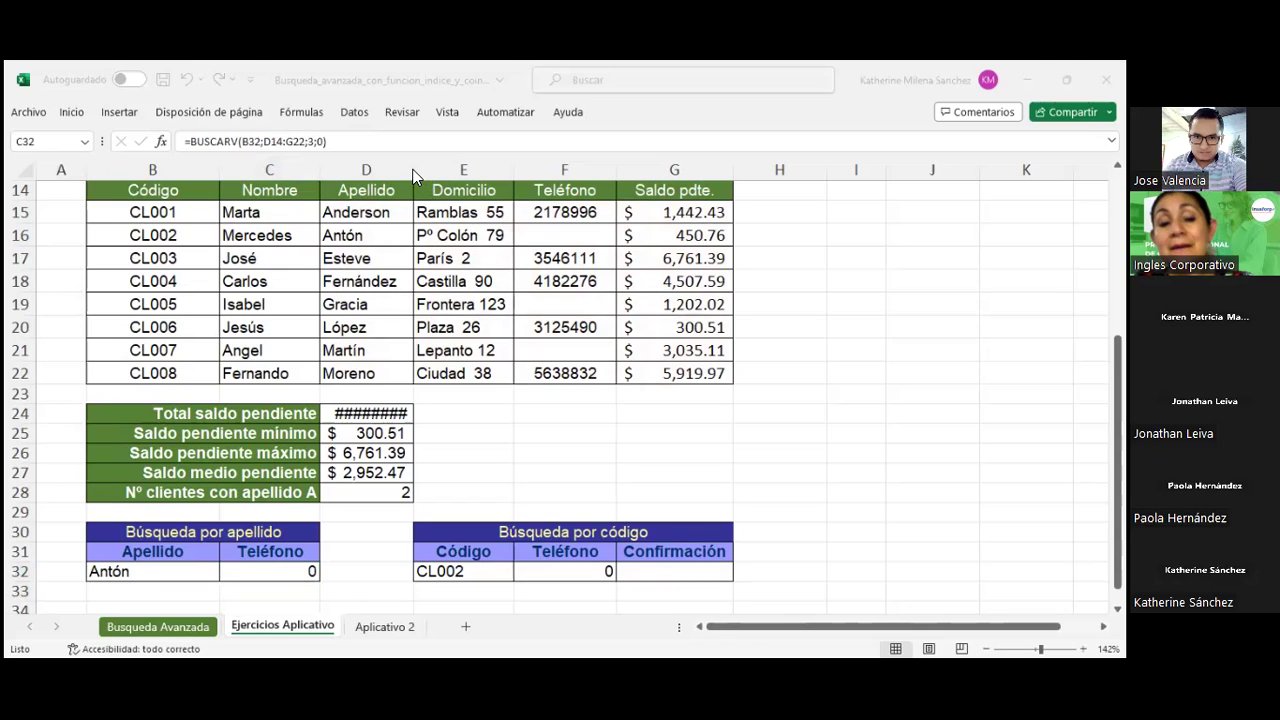
drag(413, 175, 447, 175)
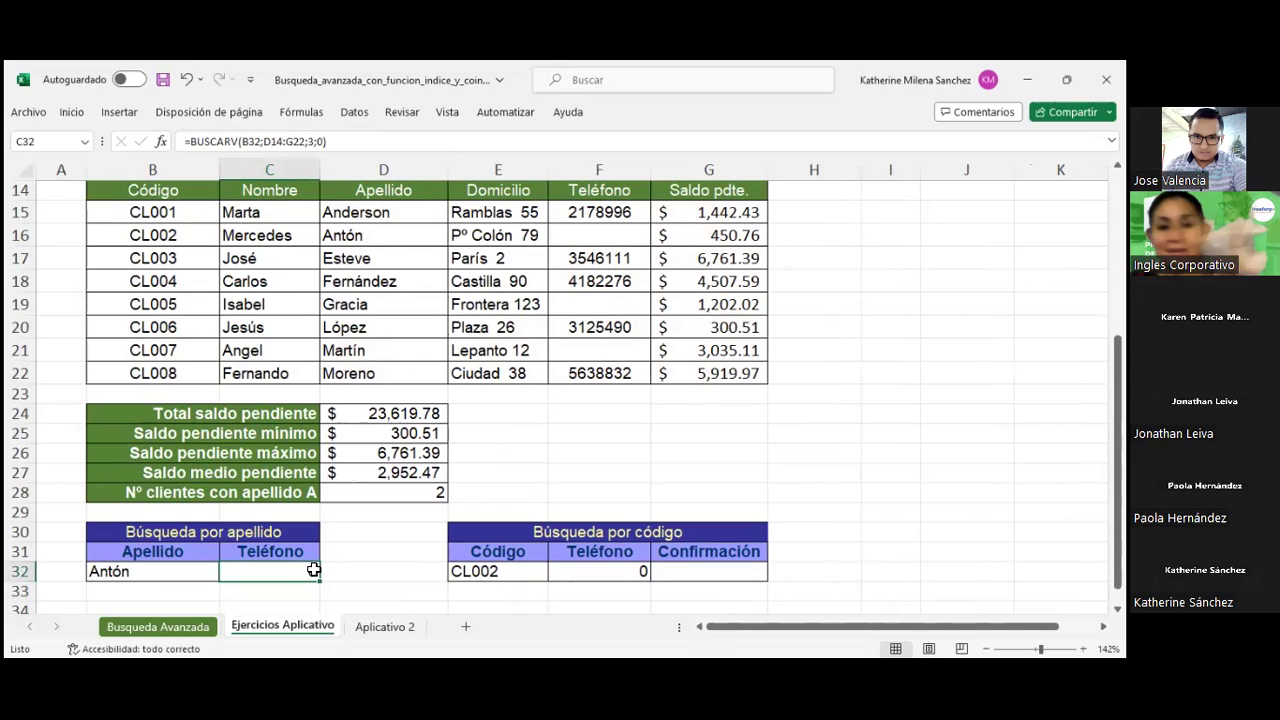
double_click(313, 570)
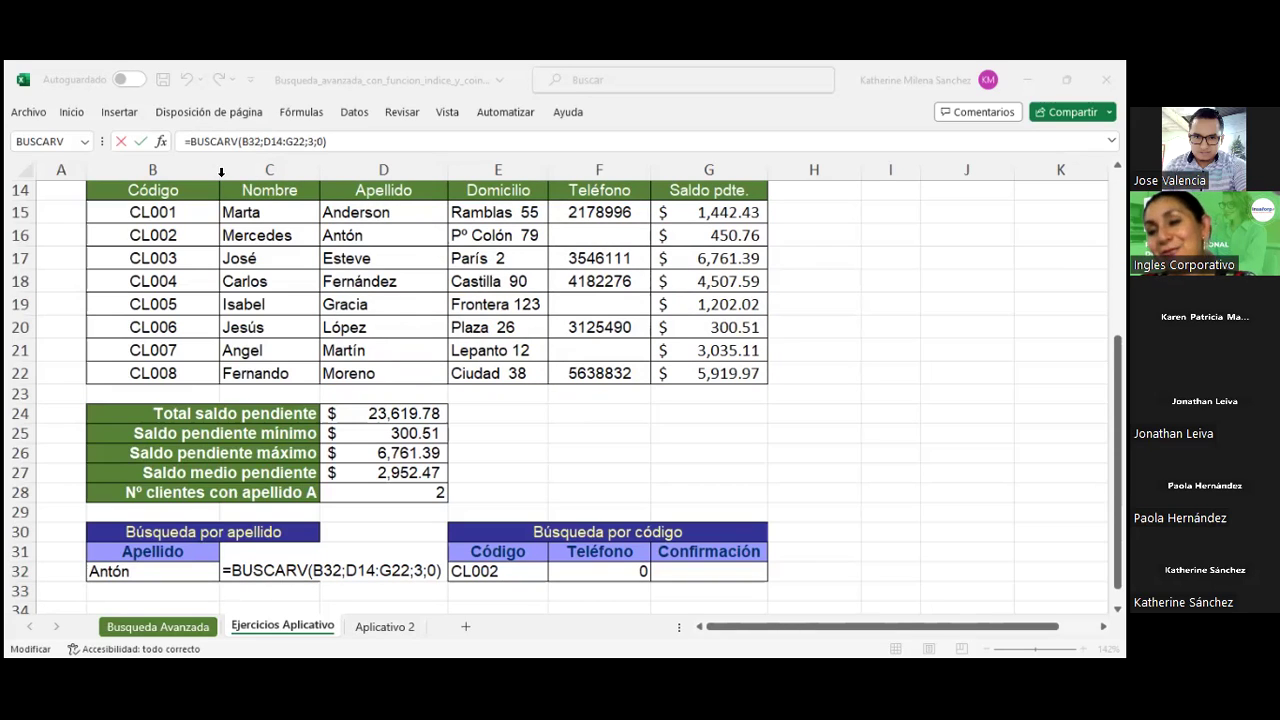
- Try wrapping the C32 BUSCARV in SI, discard the wrapper, and move over to G32
double_click(235, 573)
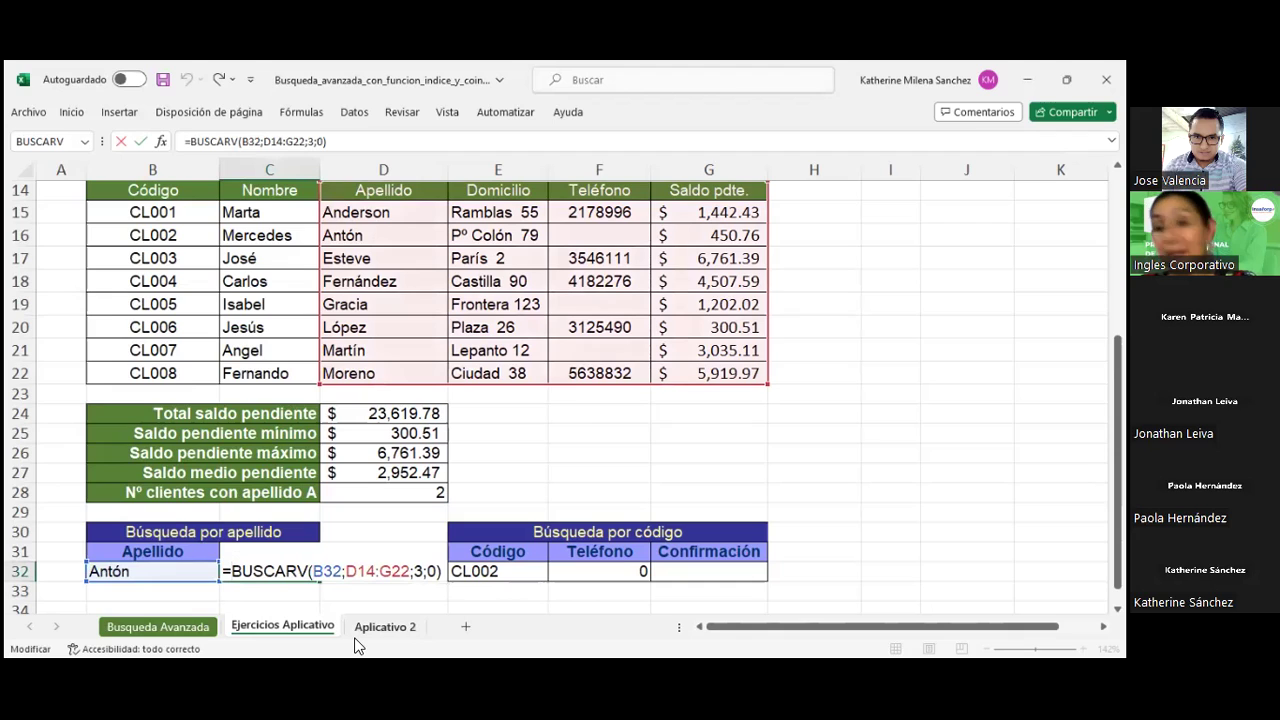
text(SI()
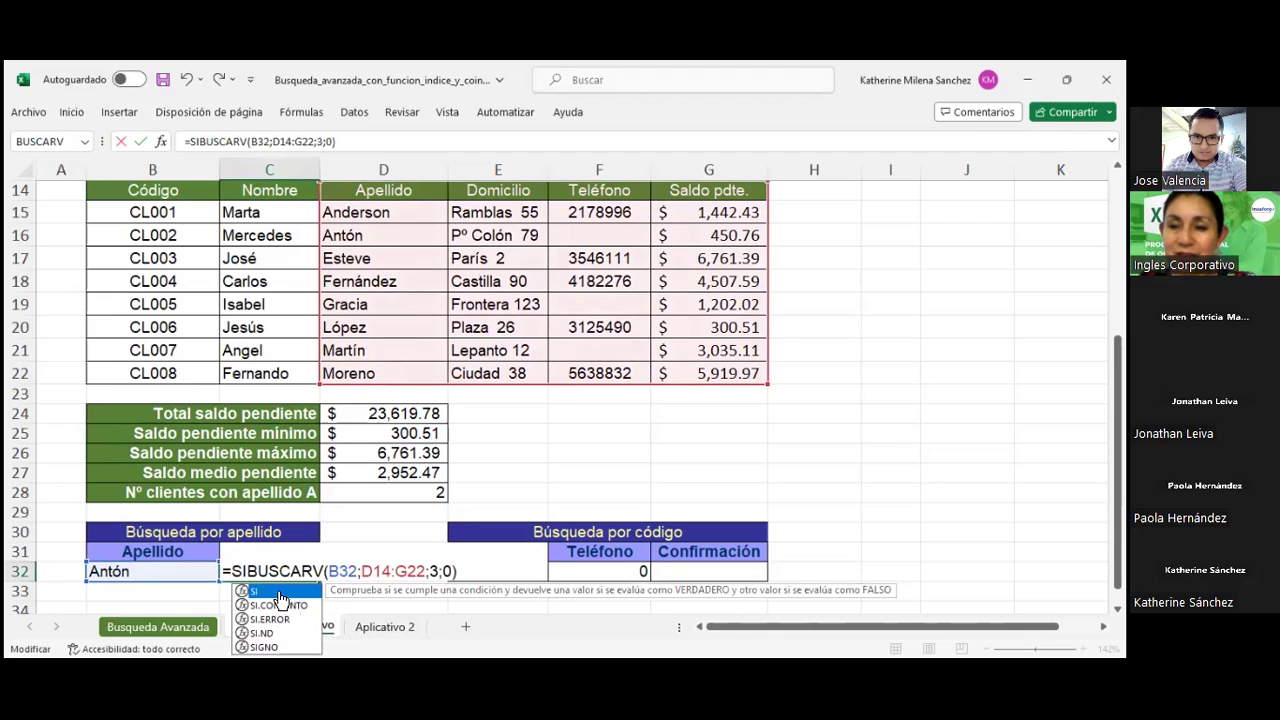
double_click(280, 594)
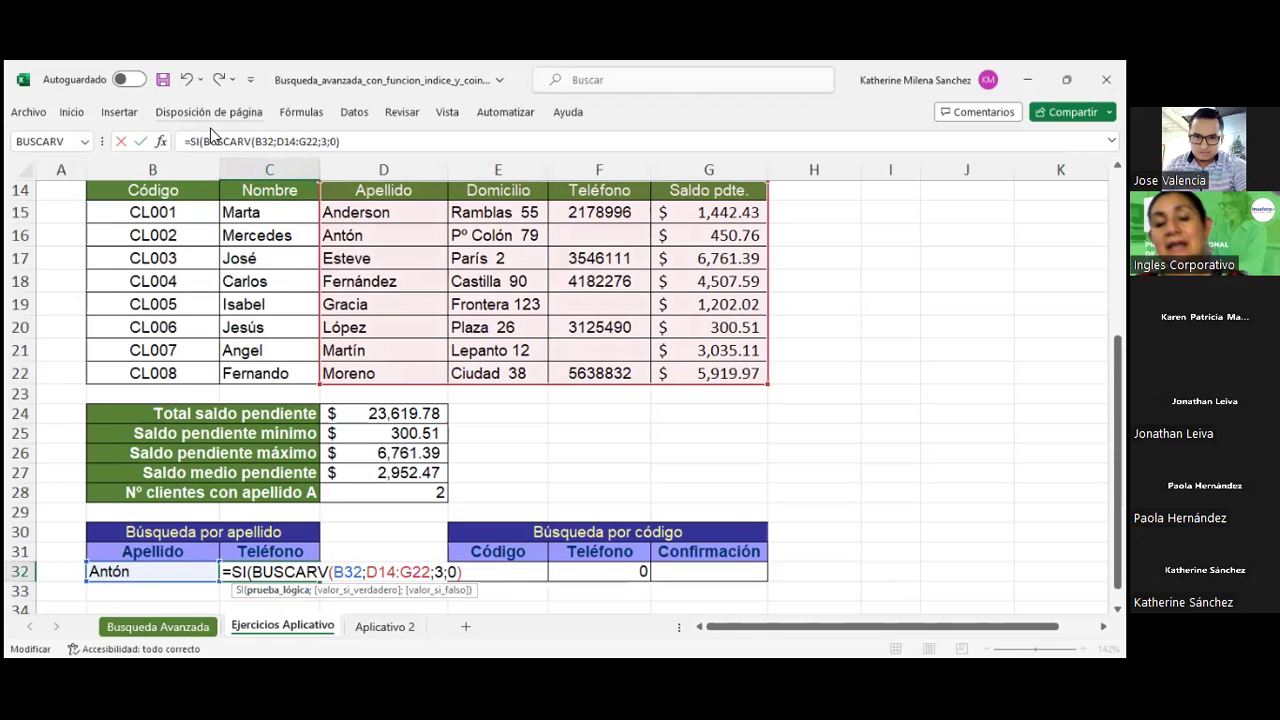
click(279, 591)
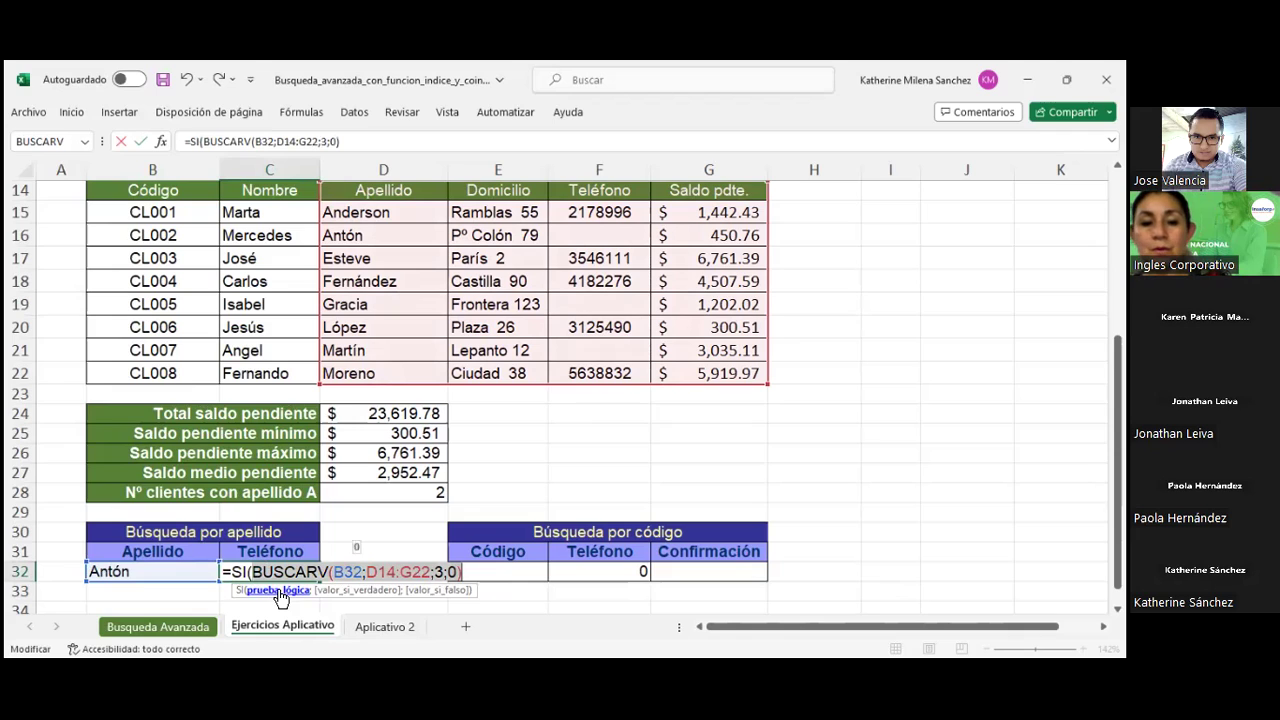
click(246, 571)
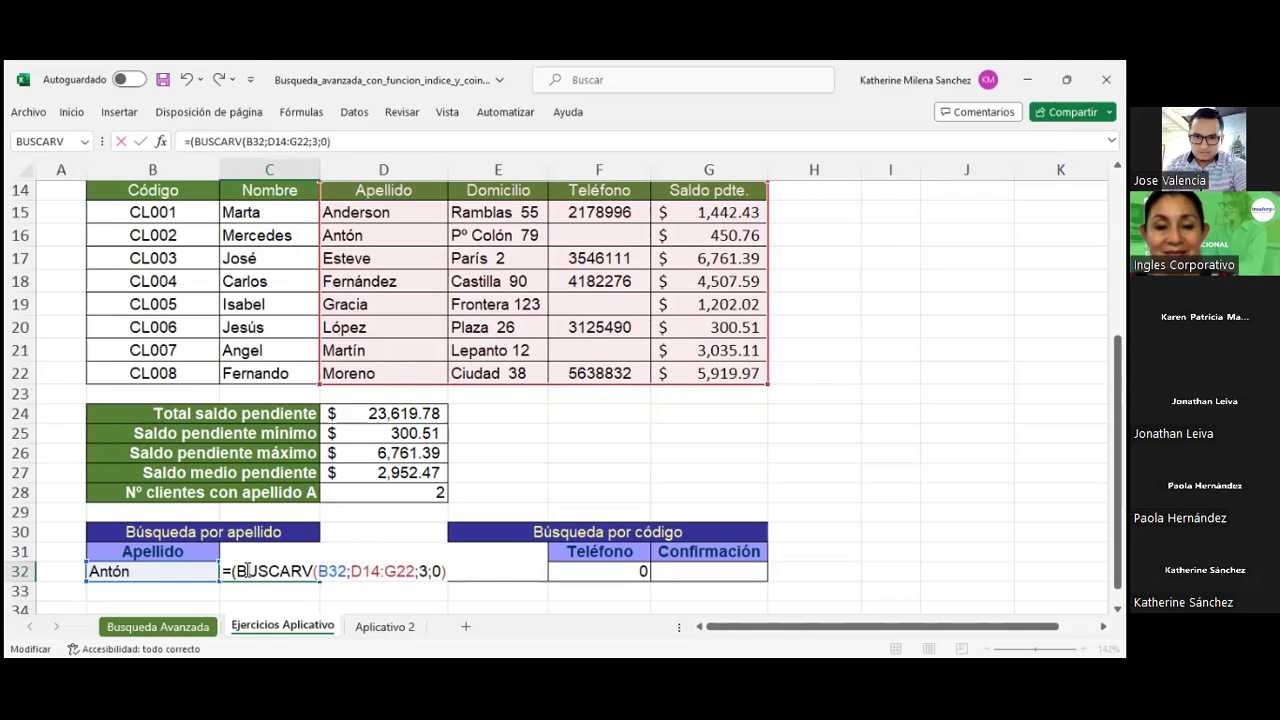
key(ctrl+Return)
key(Left)
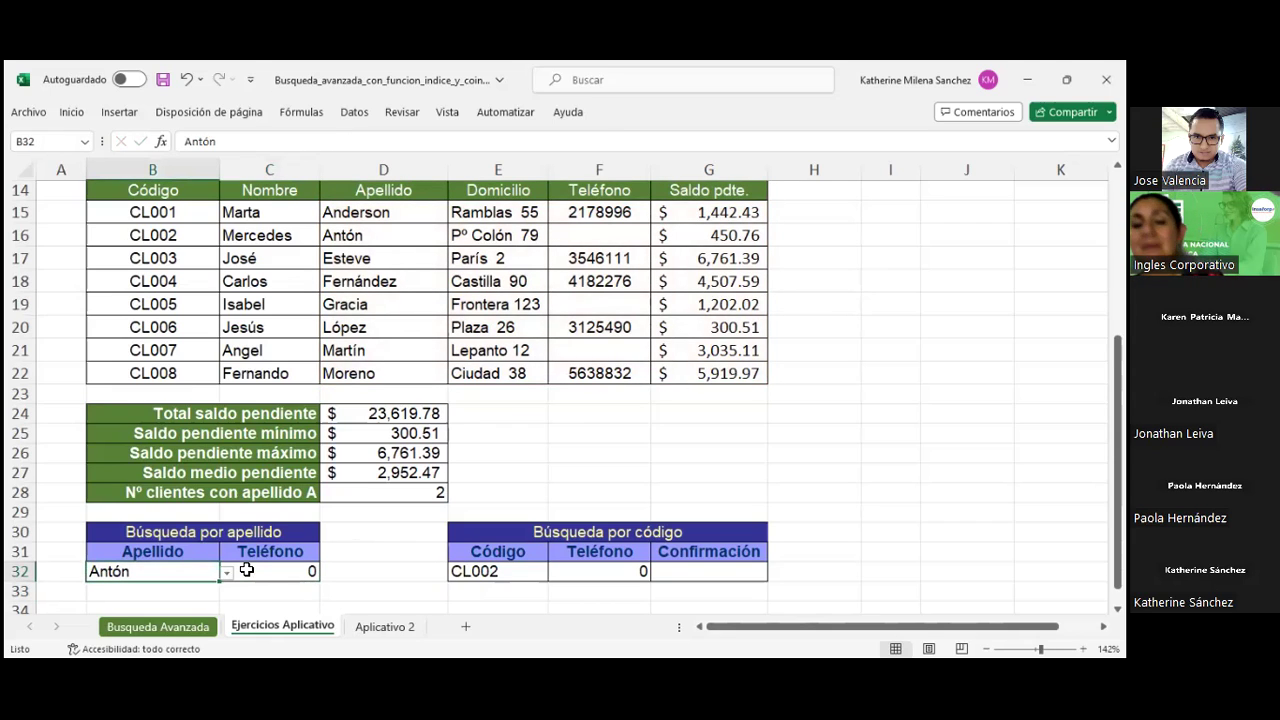
key(Right)
key(Right)
key(Right)
key(Right)
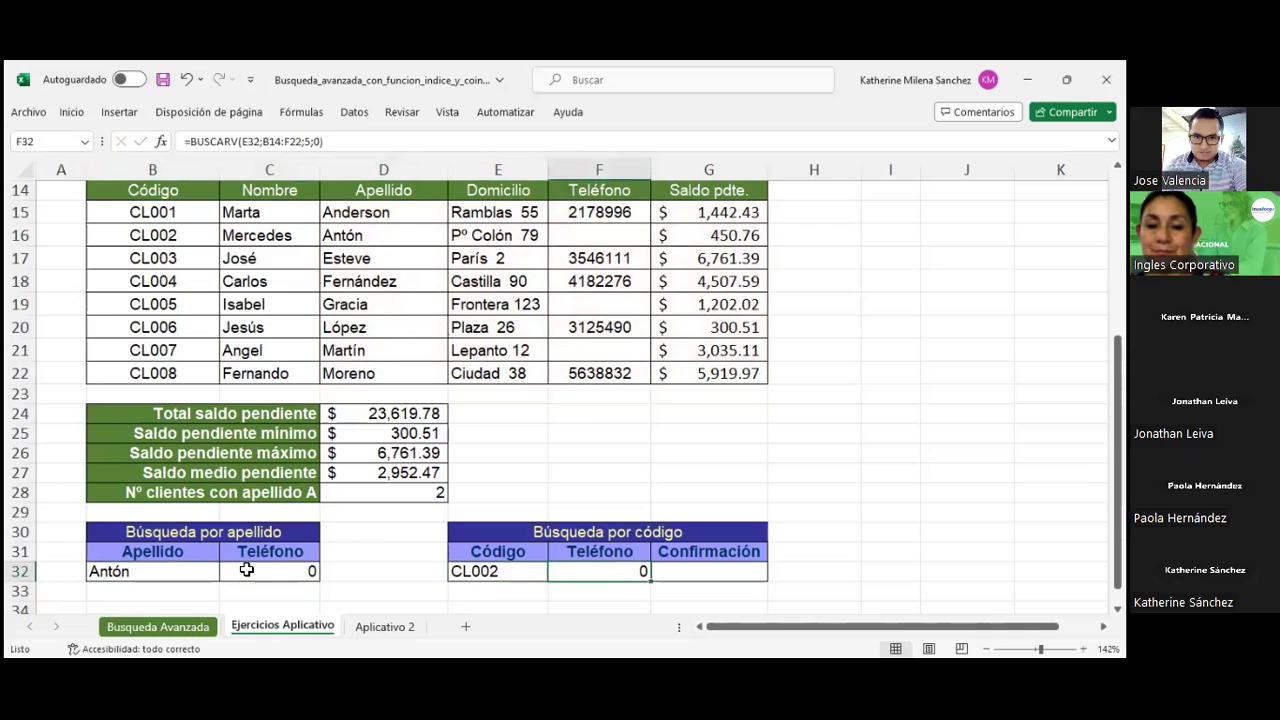
key(Right)
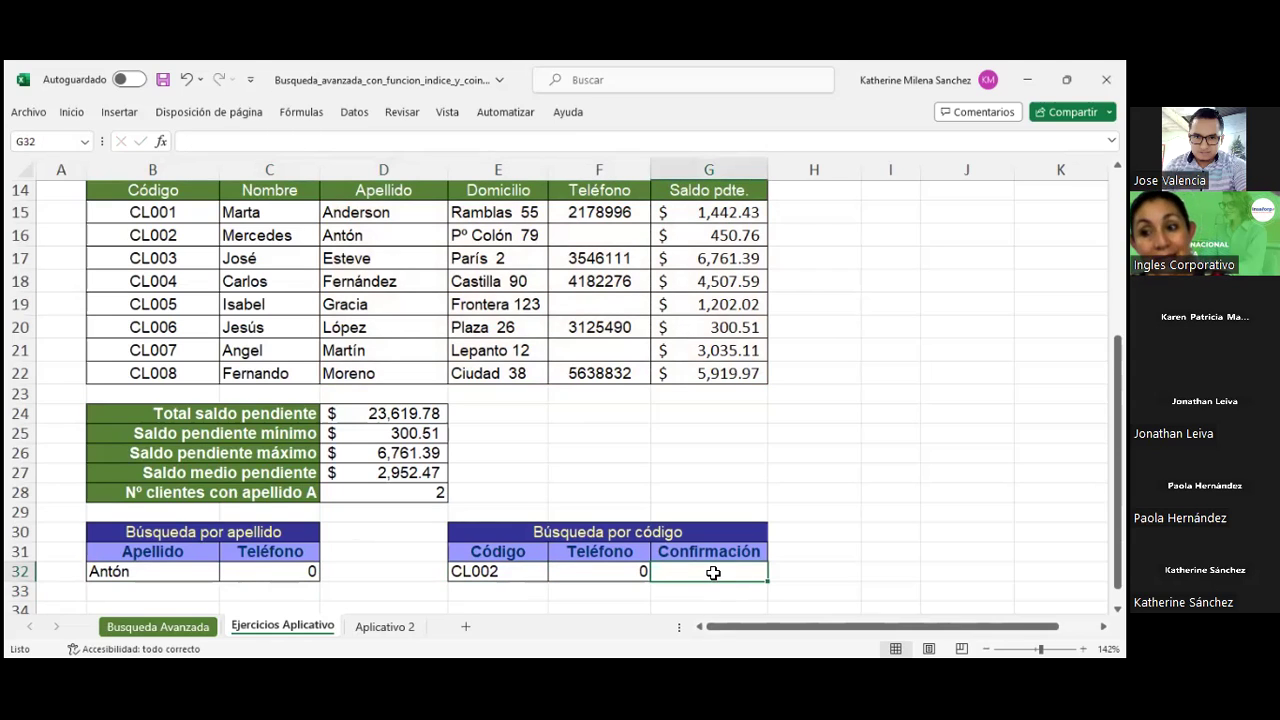
- Type =SI(F32;">0";" ";"No hay telefono registrado") in G32, which Excel rejects for too many arguments
text(=)
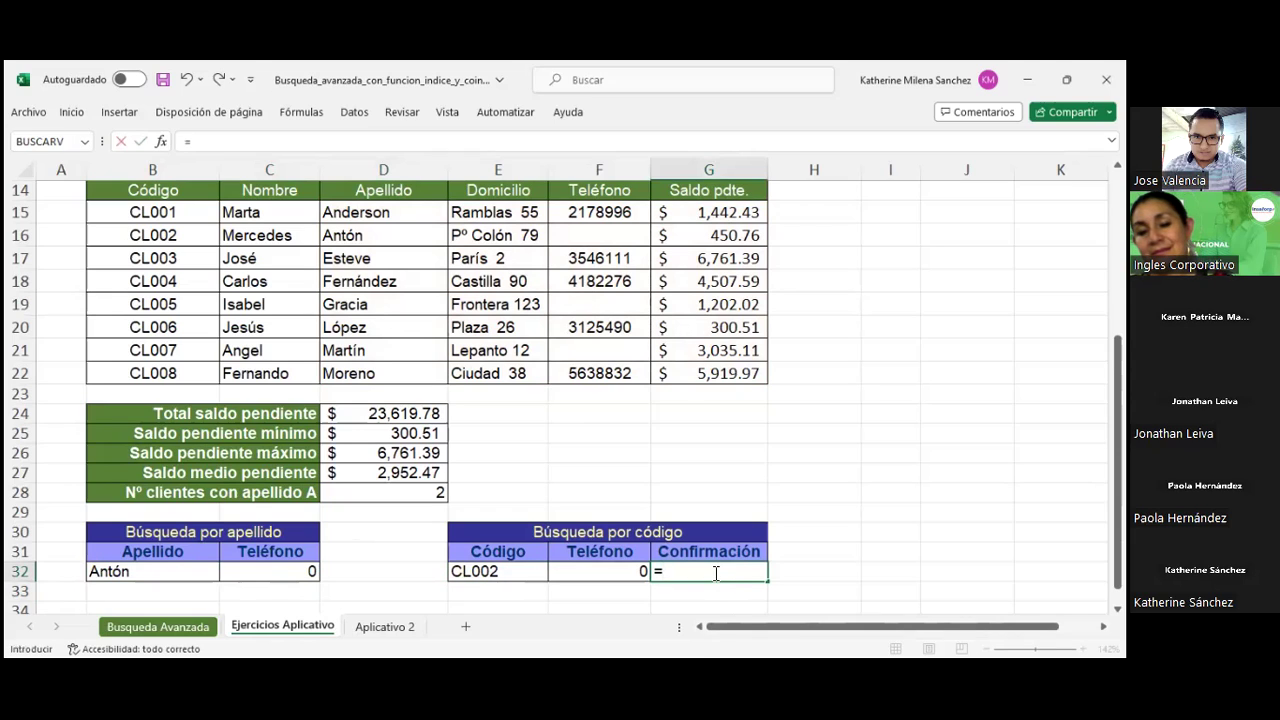
text(SI)
double_click(718, 596)
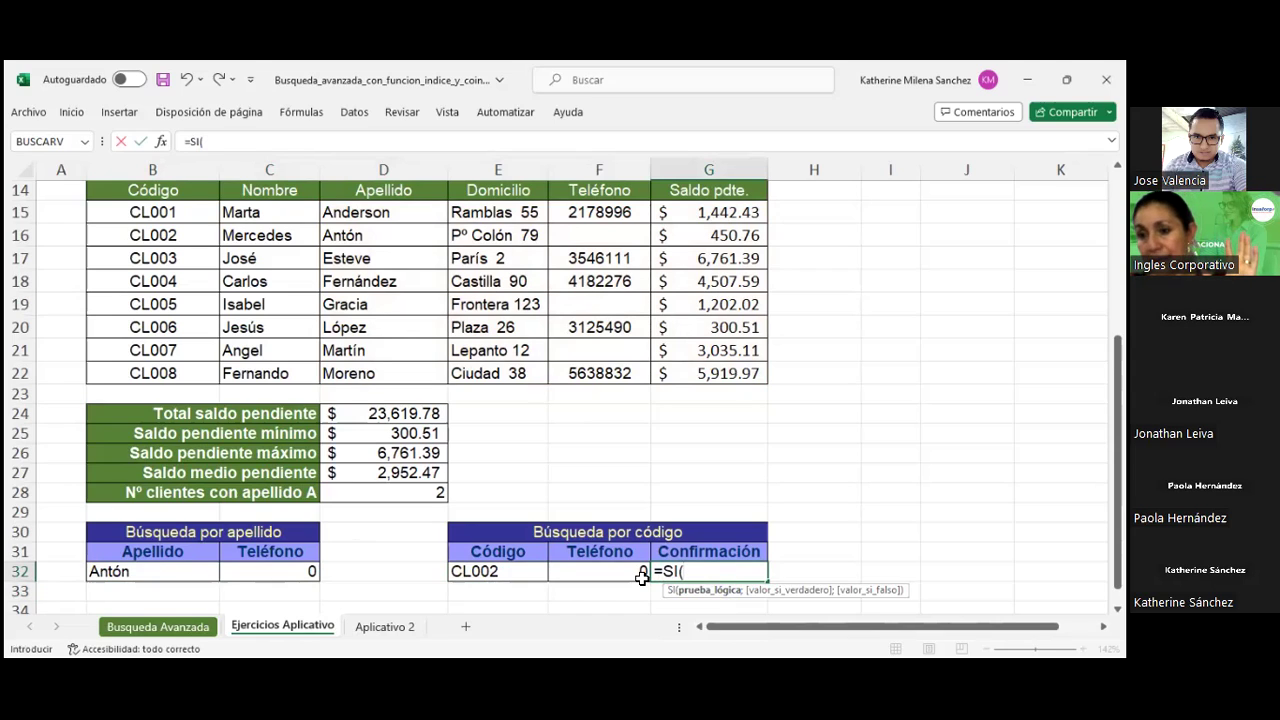
click(642, 576)
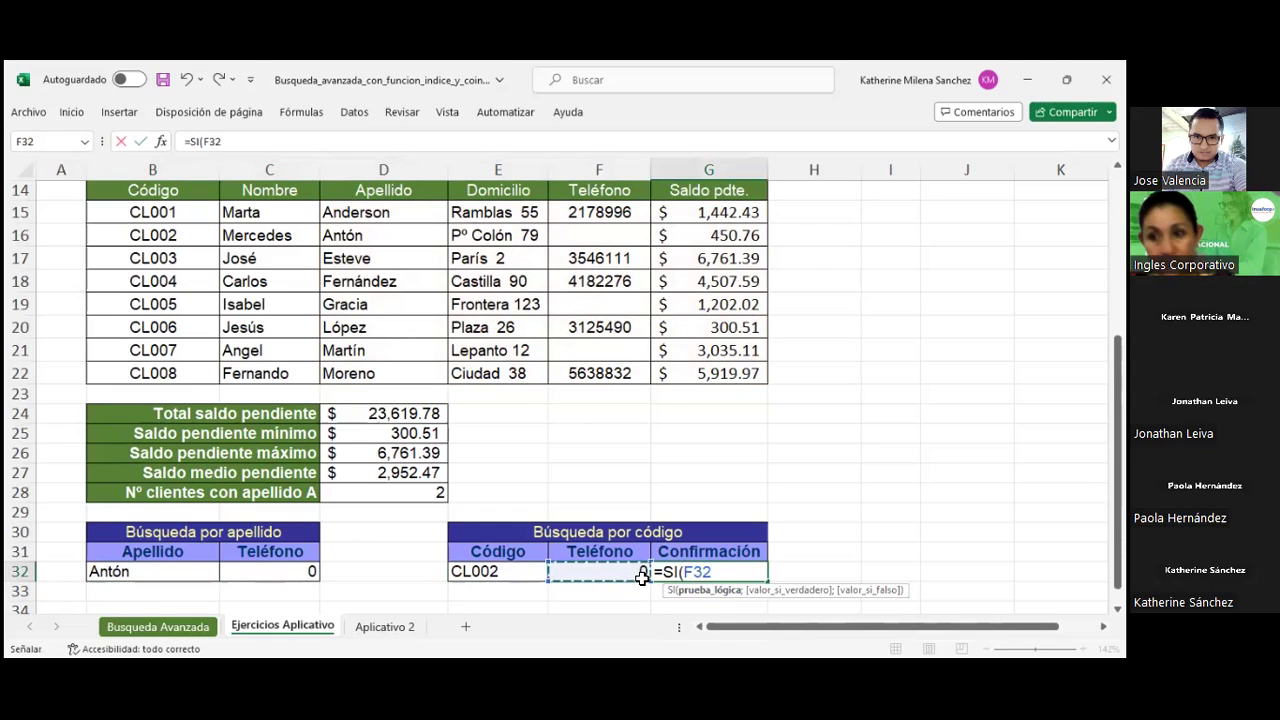
text(;)
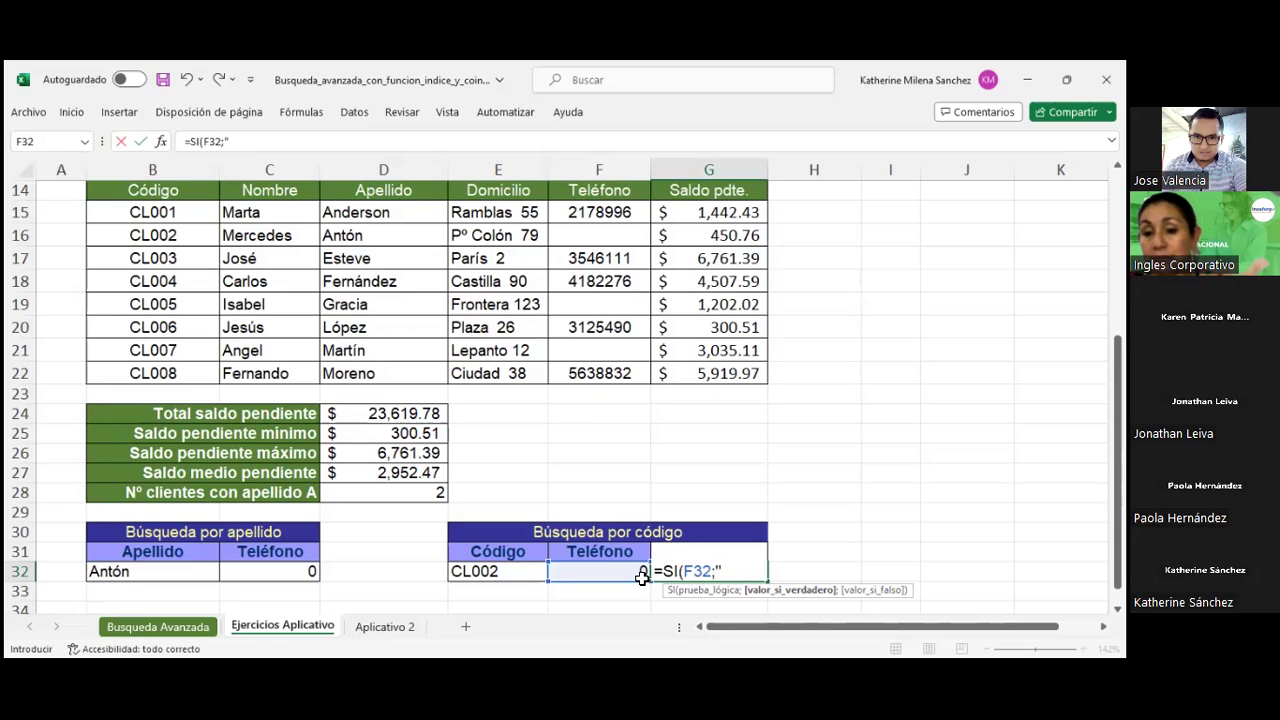
text(>)
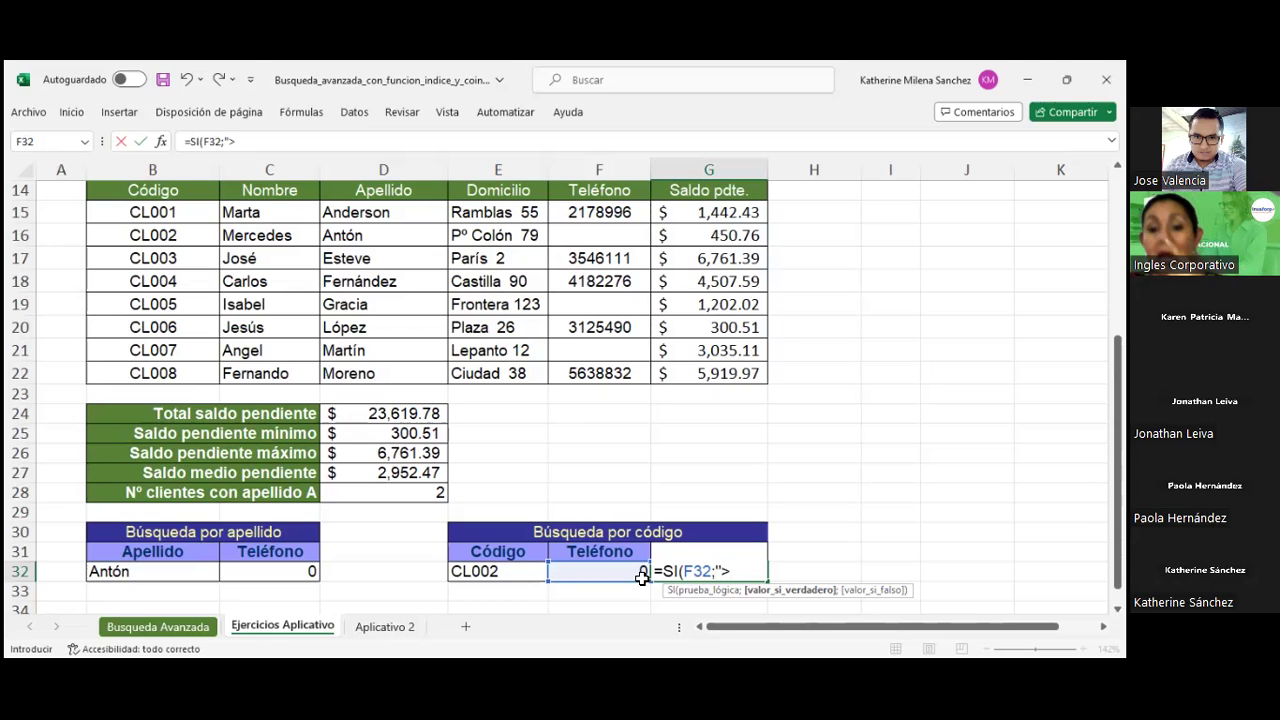
key(BackSpace)
text(0)
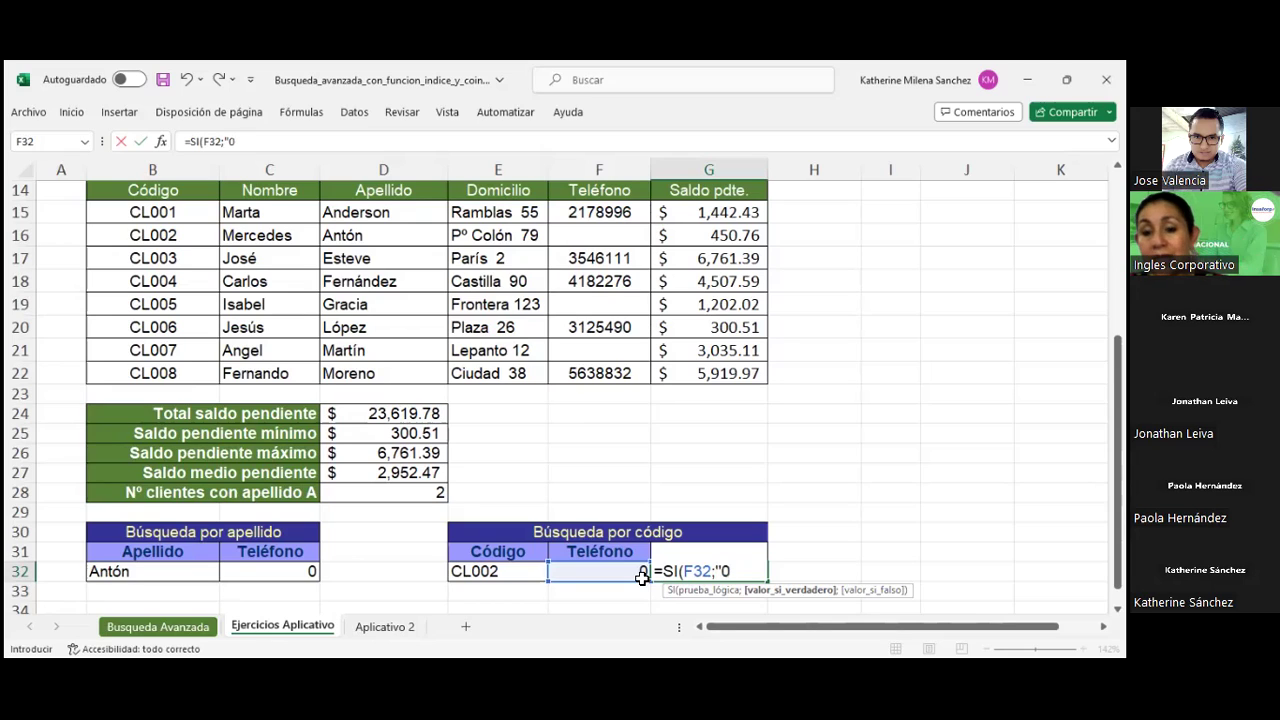
key(BackSpace)
text(>0)
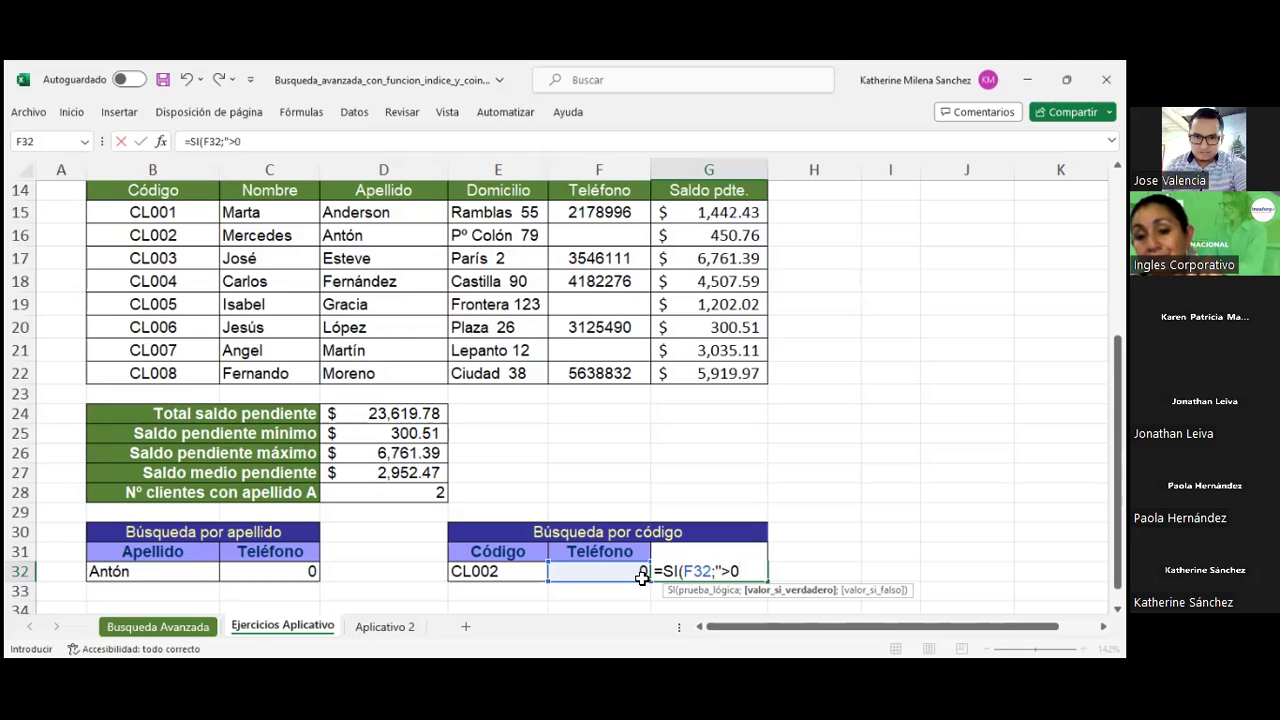
text(")
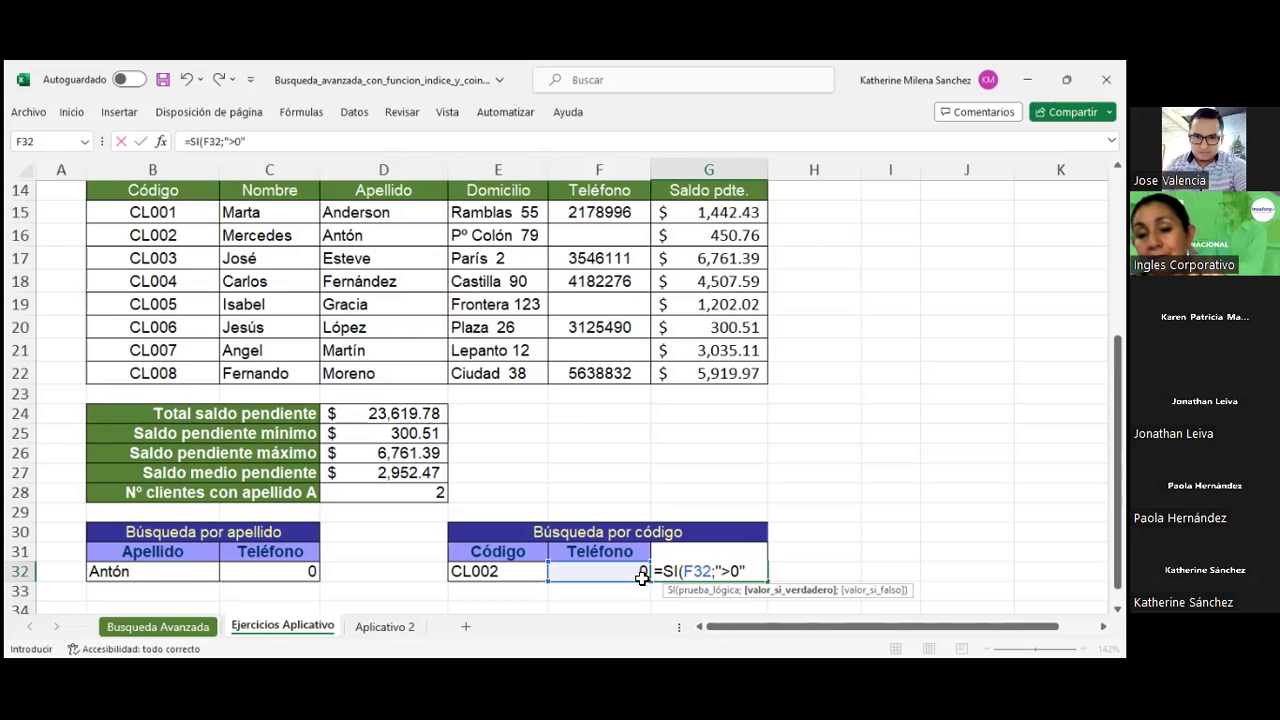
text(;)
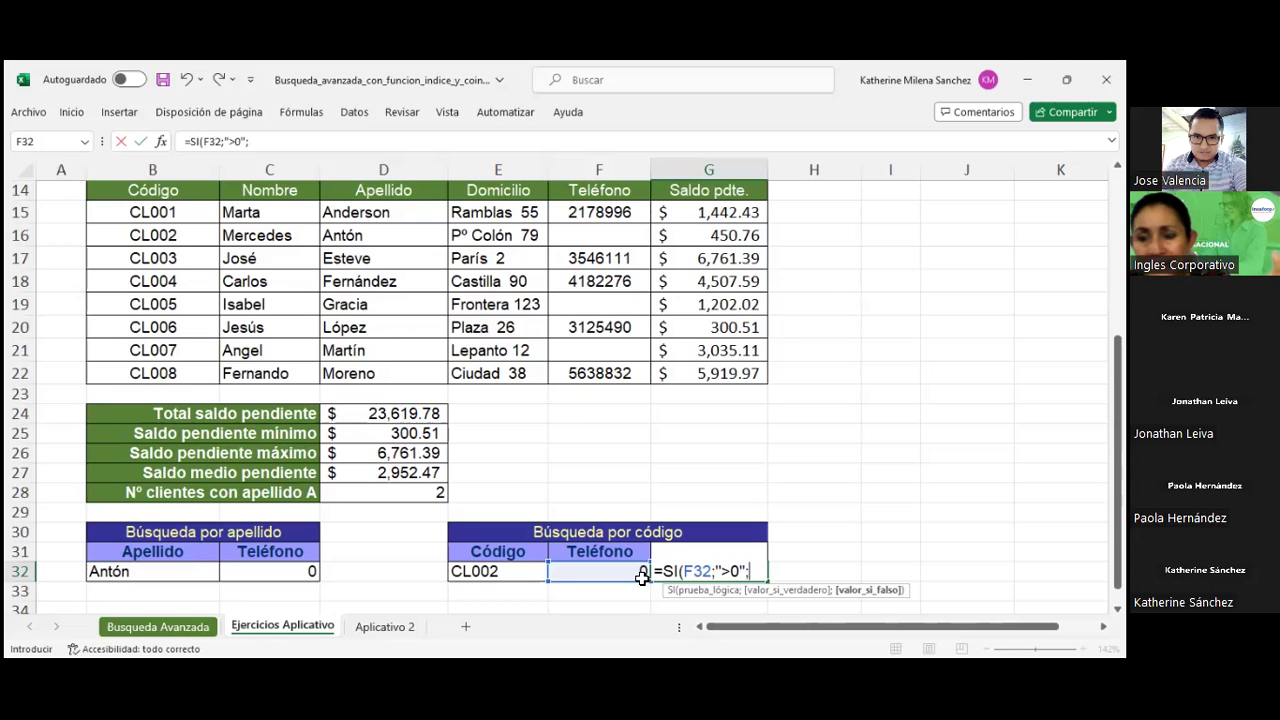
text(")
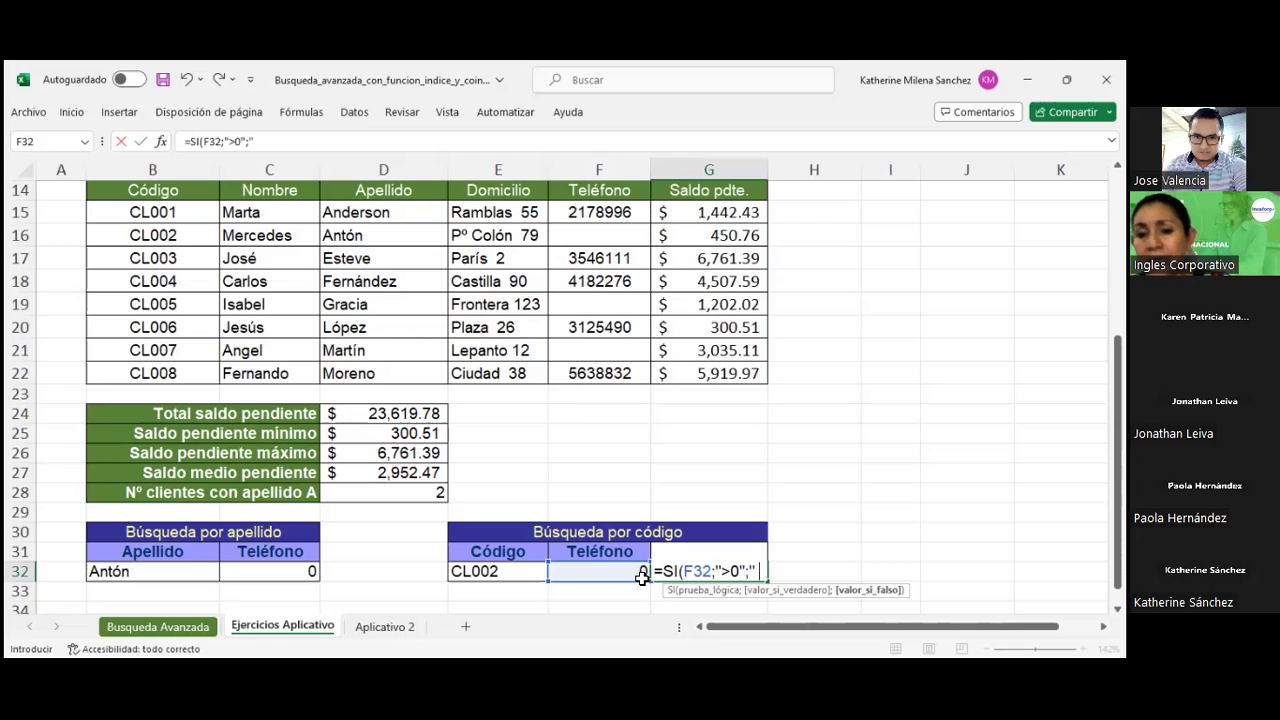
text( ";)
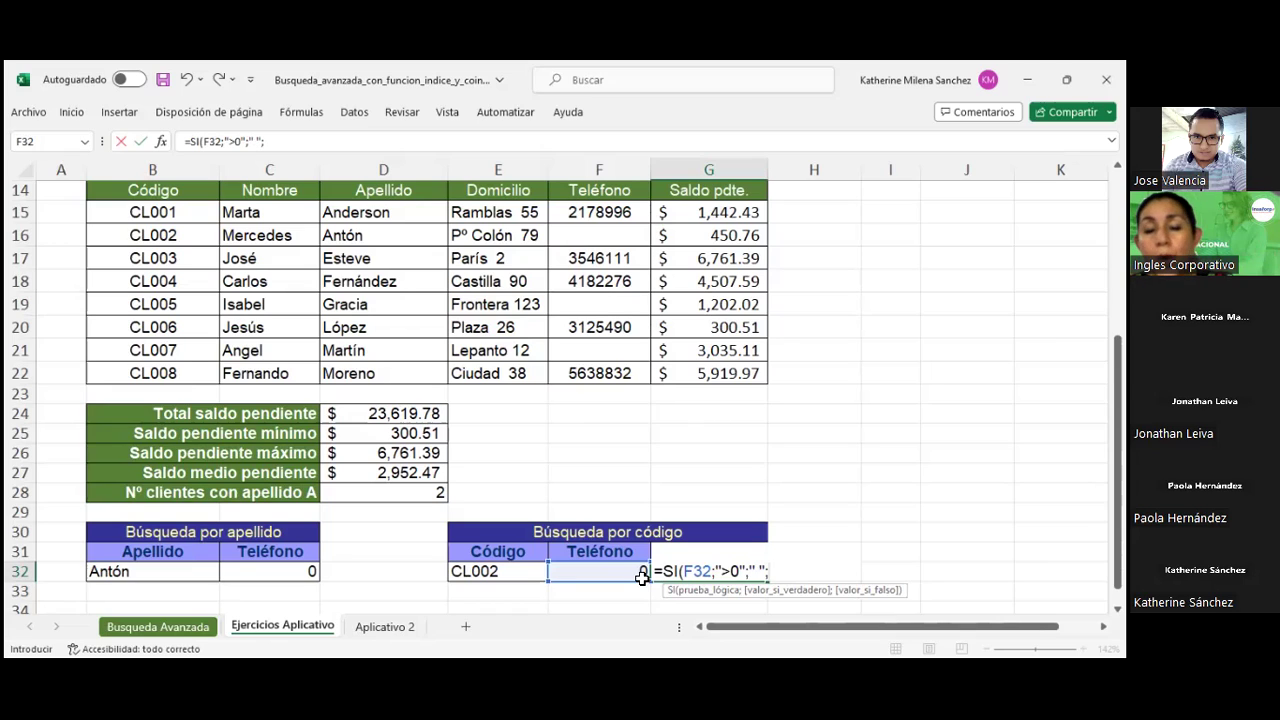
text("")
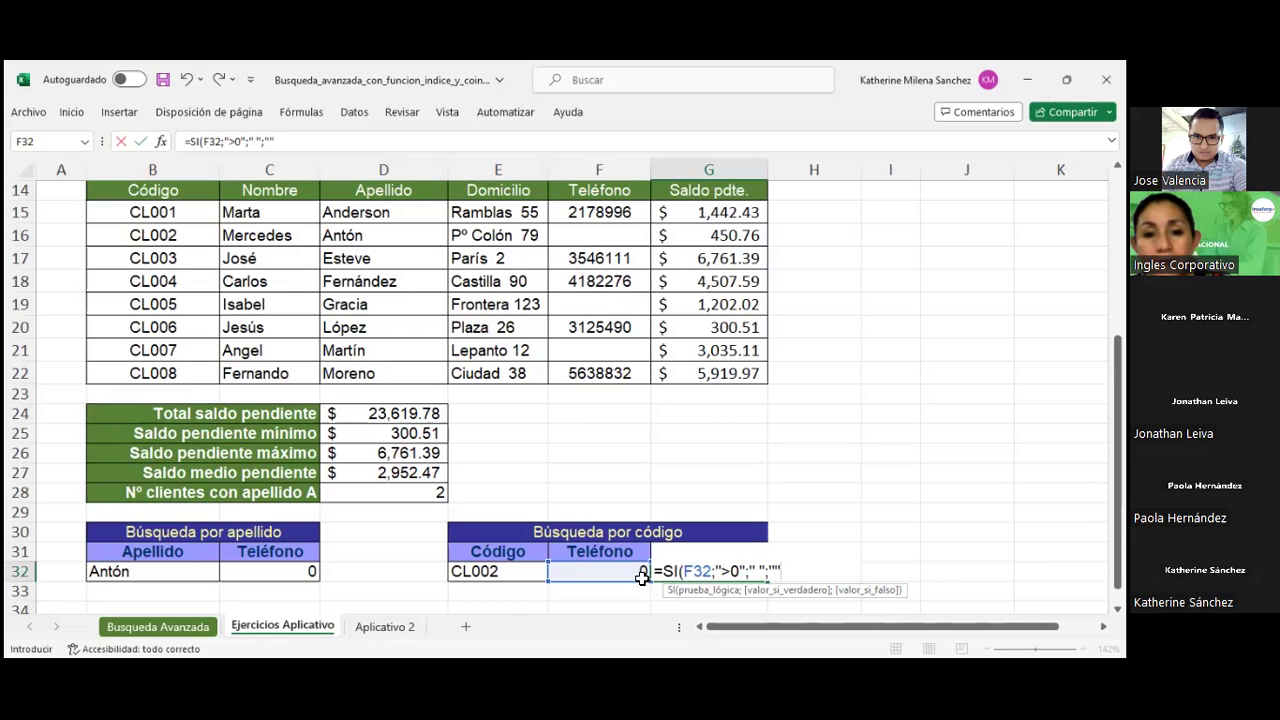
key(BackSpace)
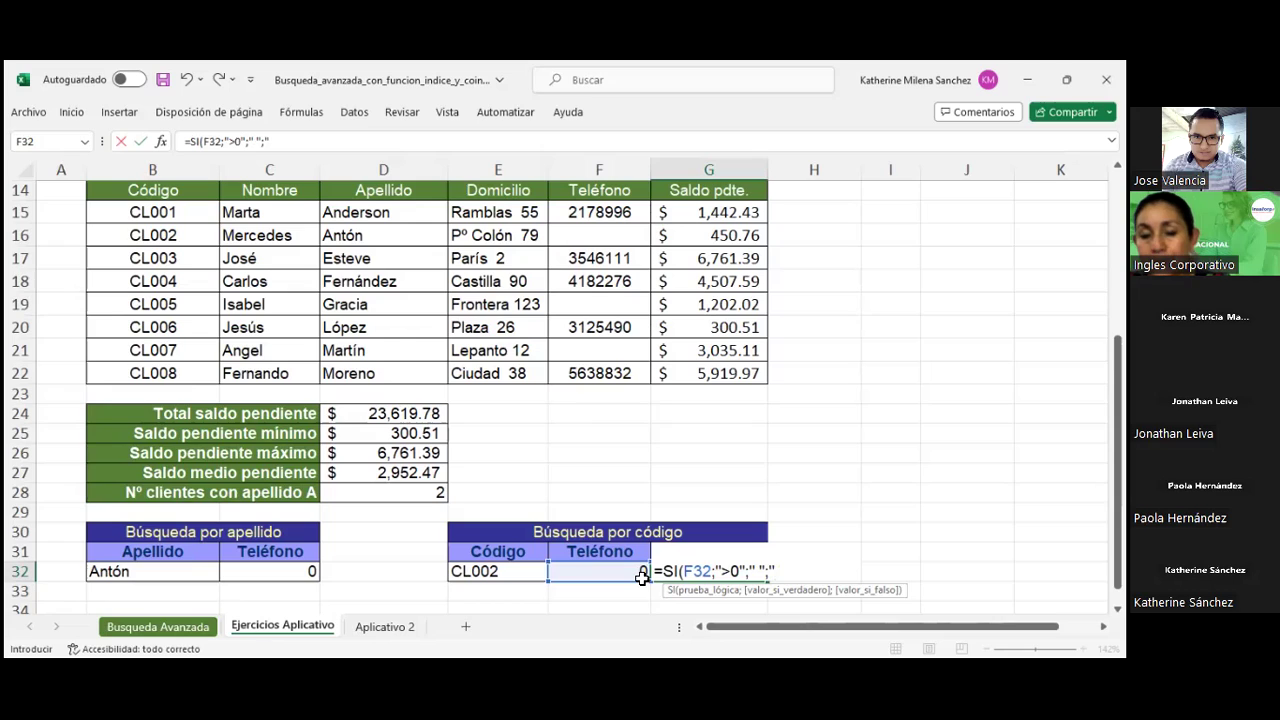
text(No hay telefono registrado")
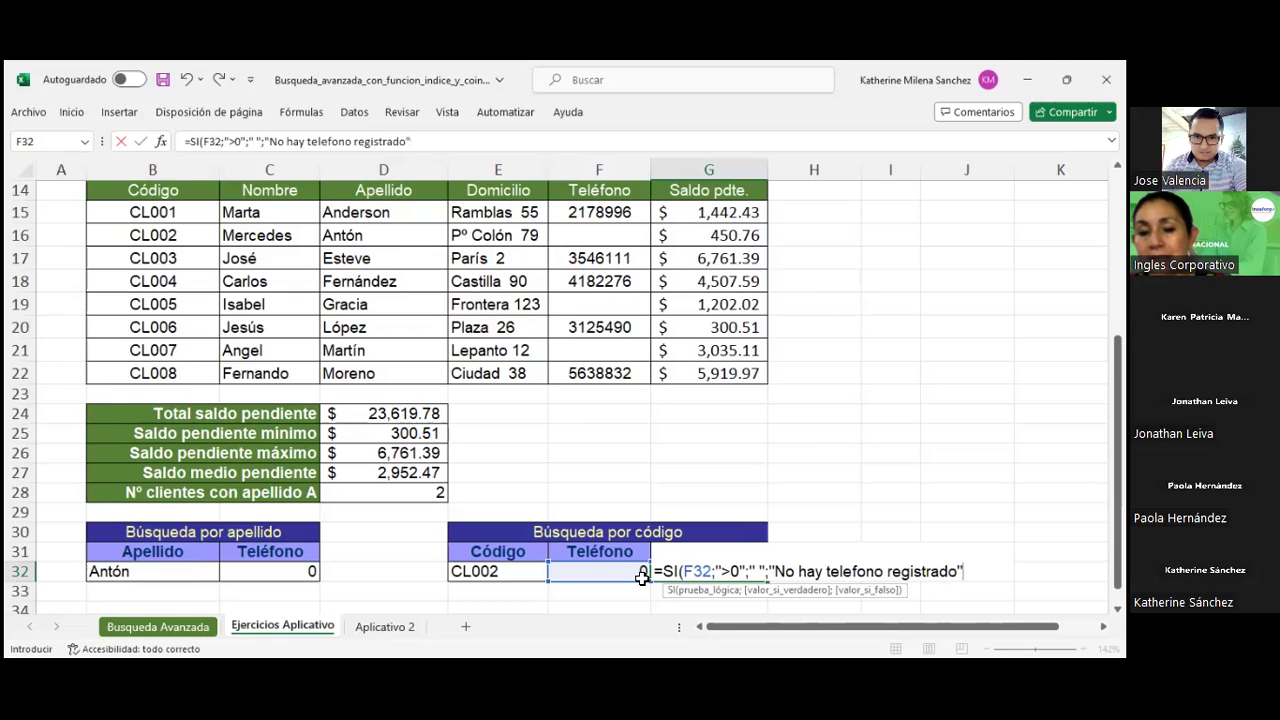
text())
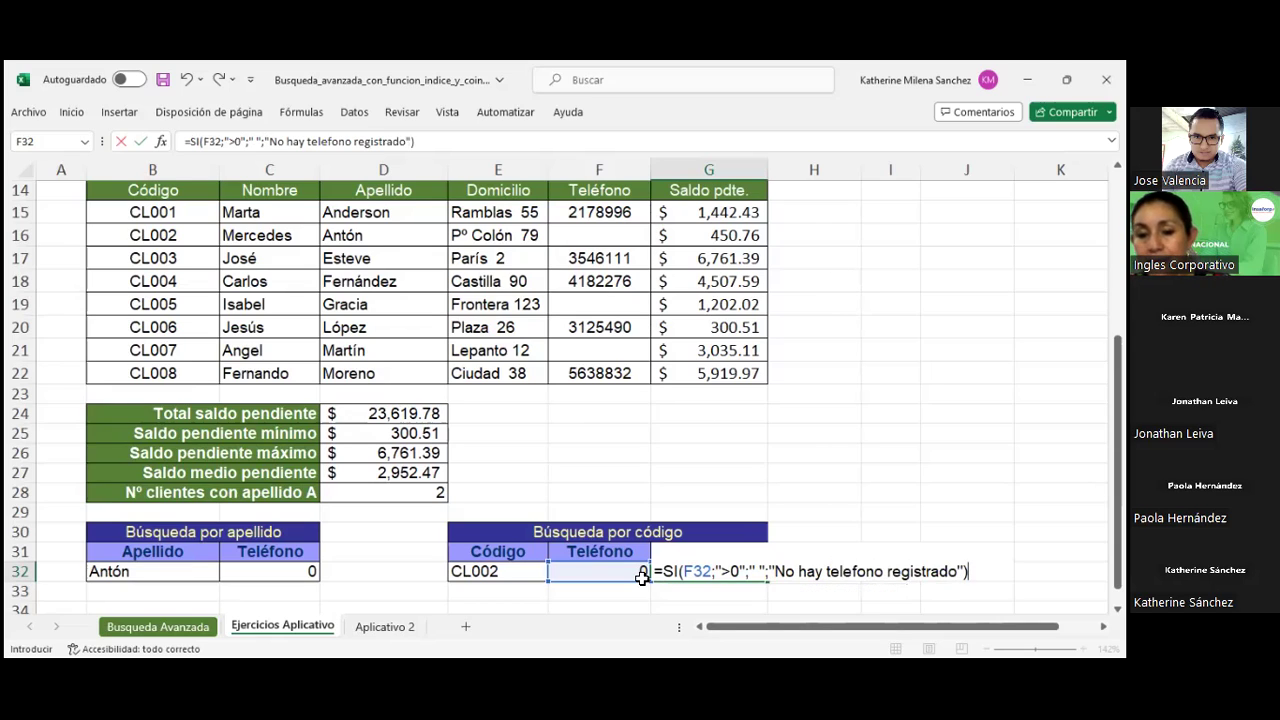
key(Return)
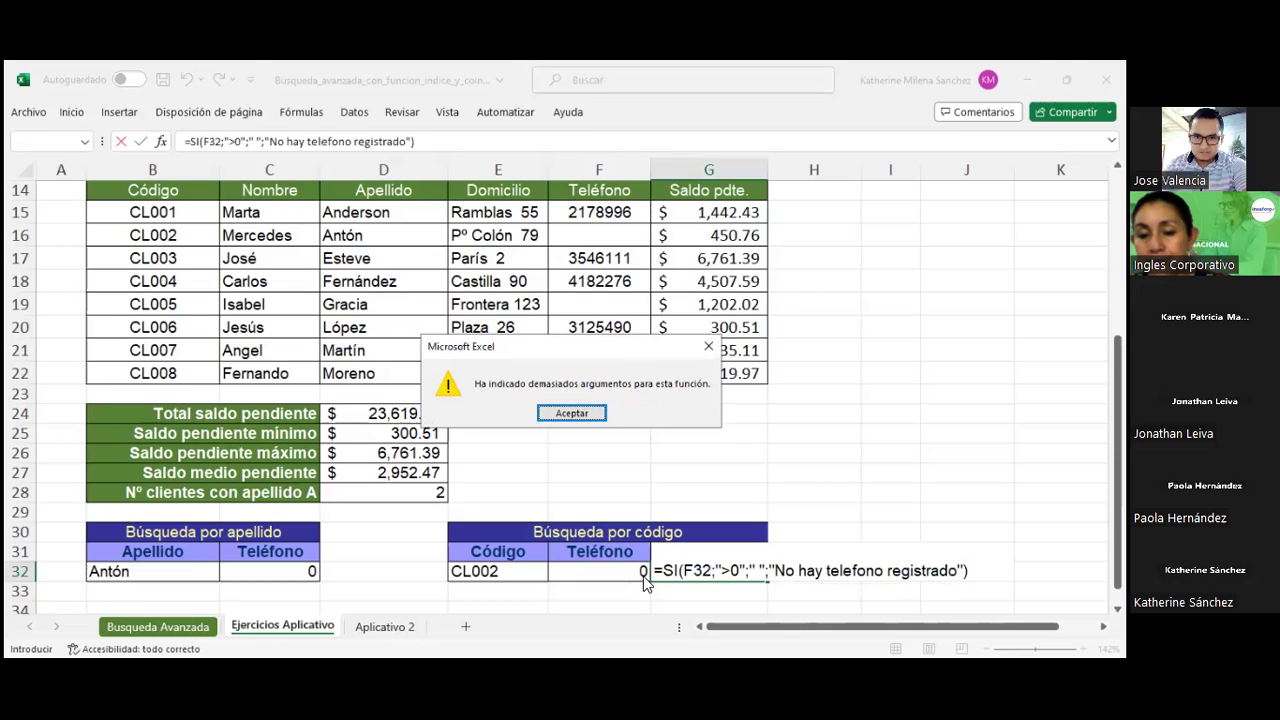
- Dismiss the error and correct G32 to =SI(F32>0;" ";"No hay telefono registrado")
click(595, 415)
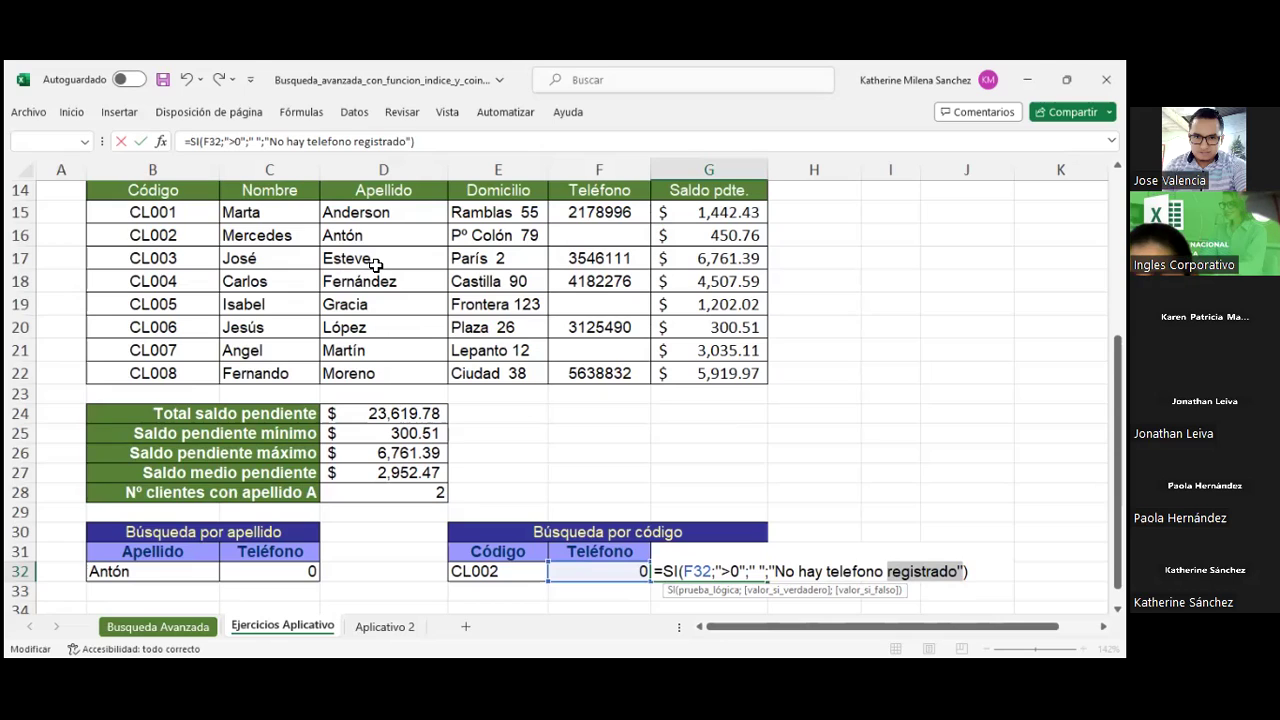
click(438, 147)
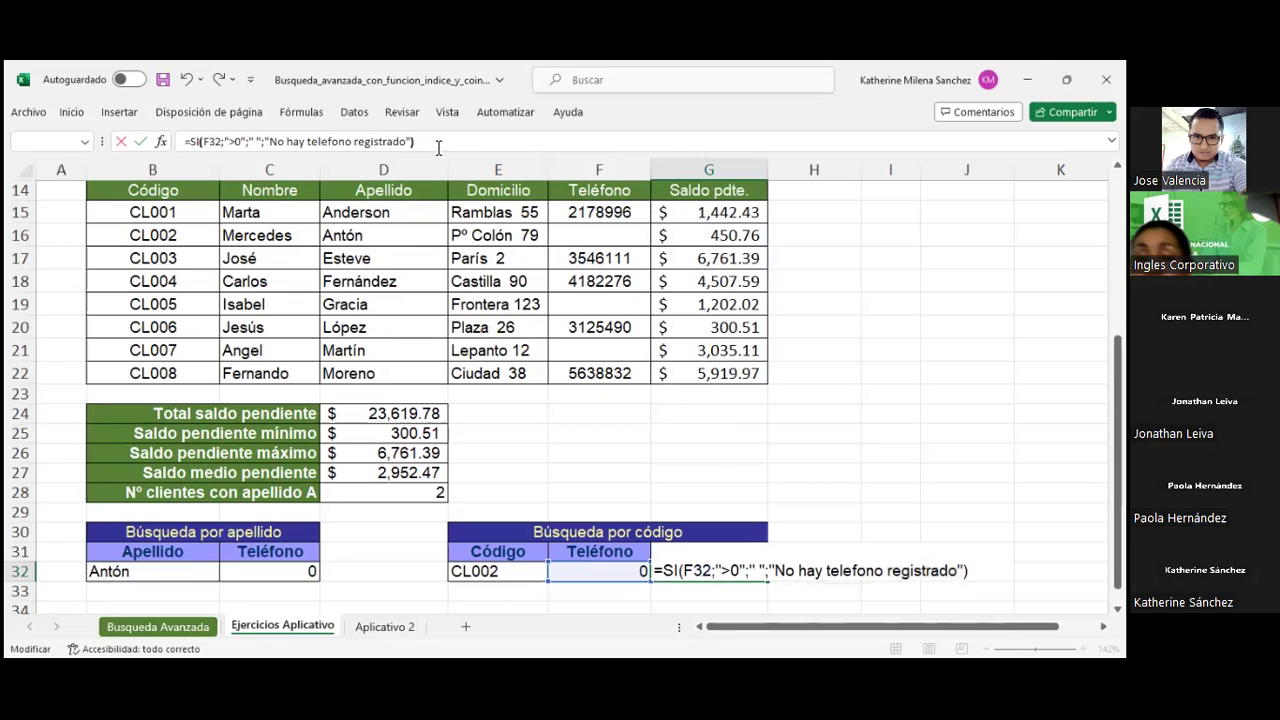
key(Left)
key(BackSpace)
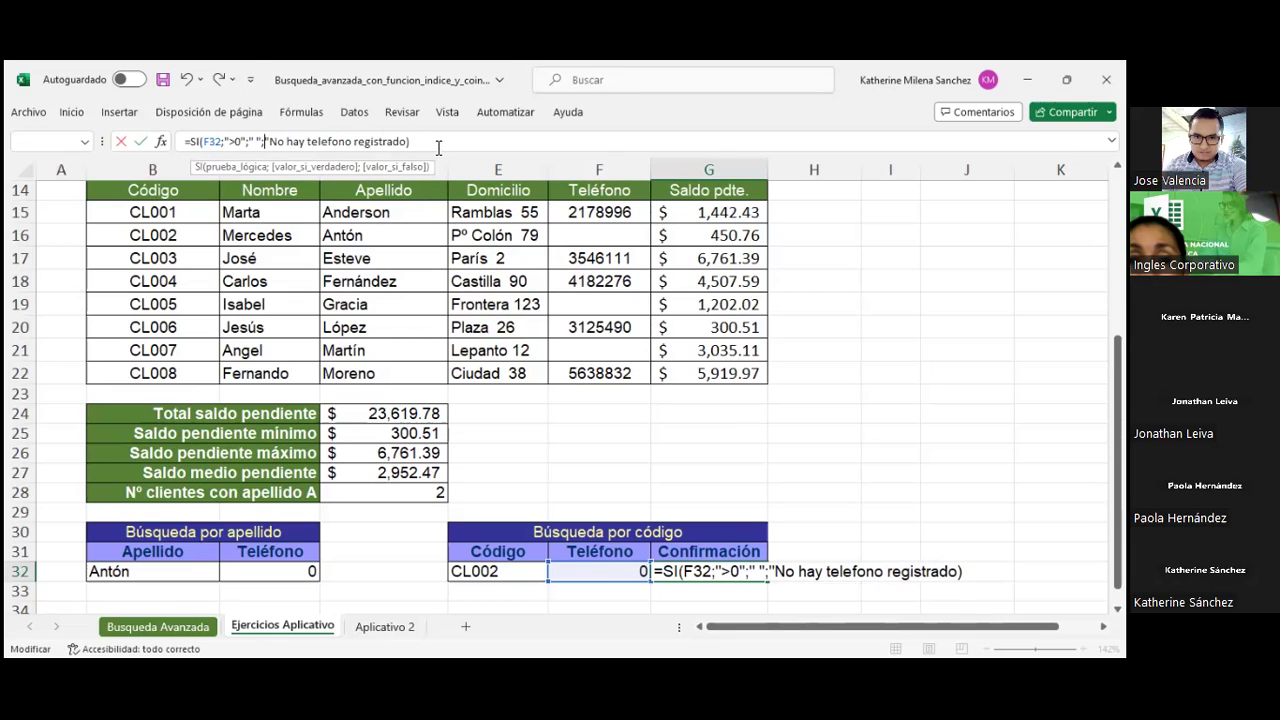
key(Left)
key(Left)
key(Left)
key(BackSpace)
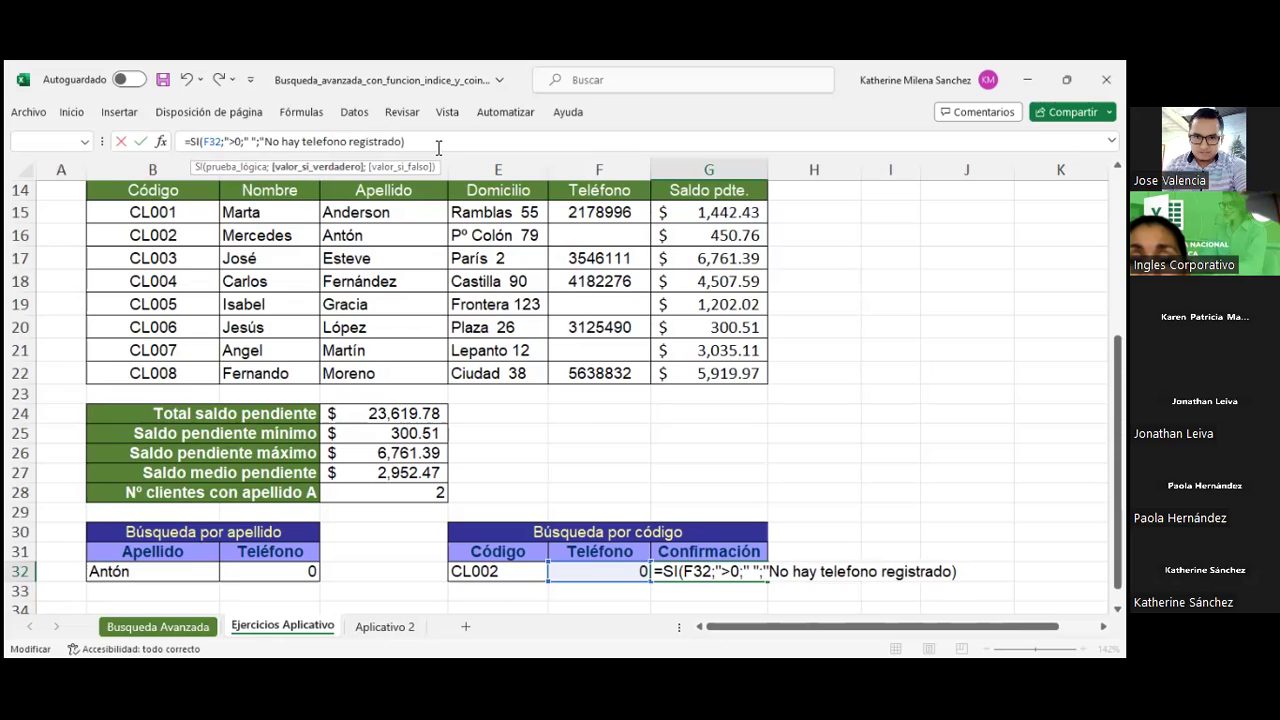
key(Delete)
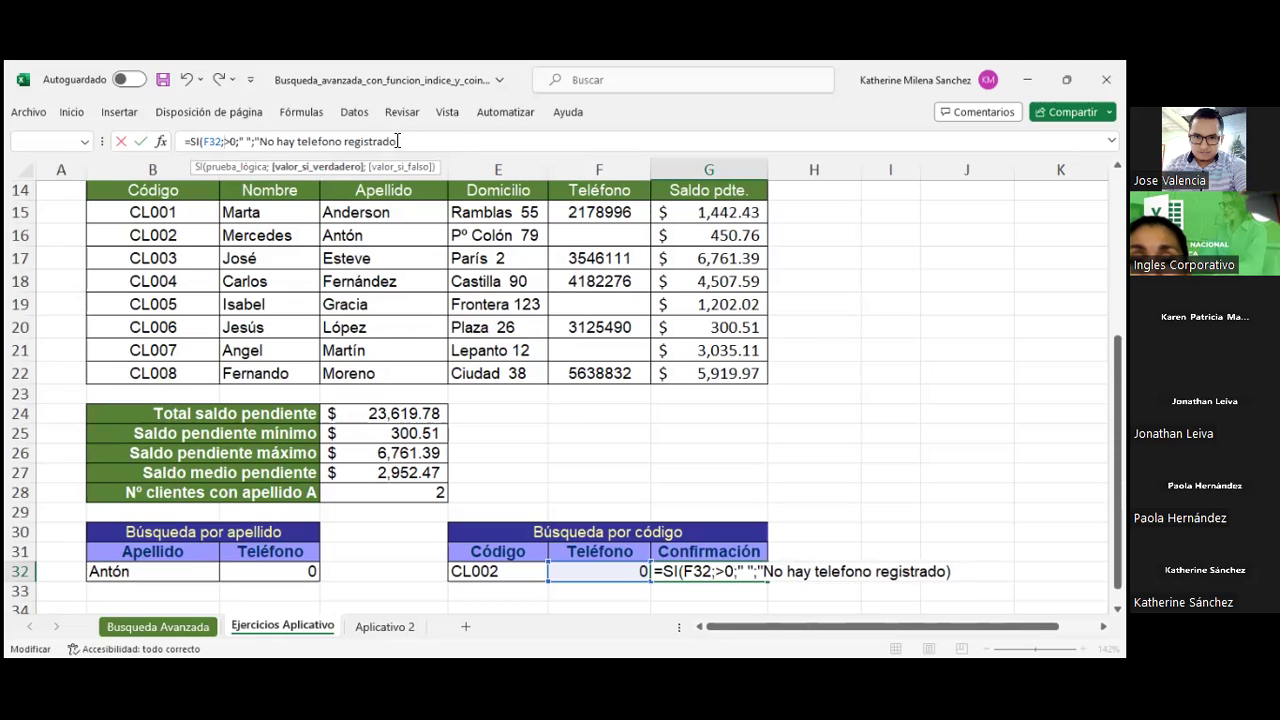
text(")
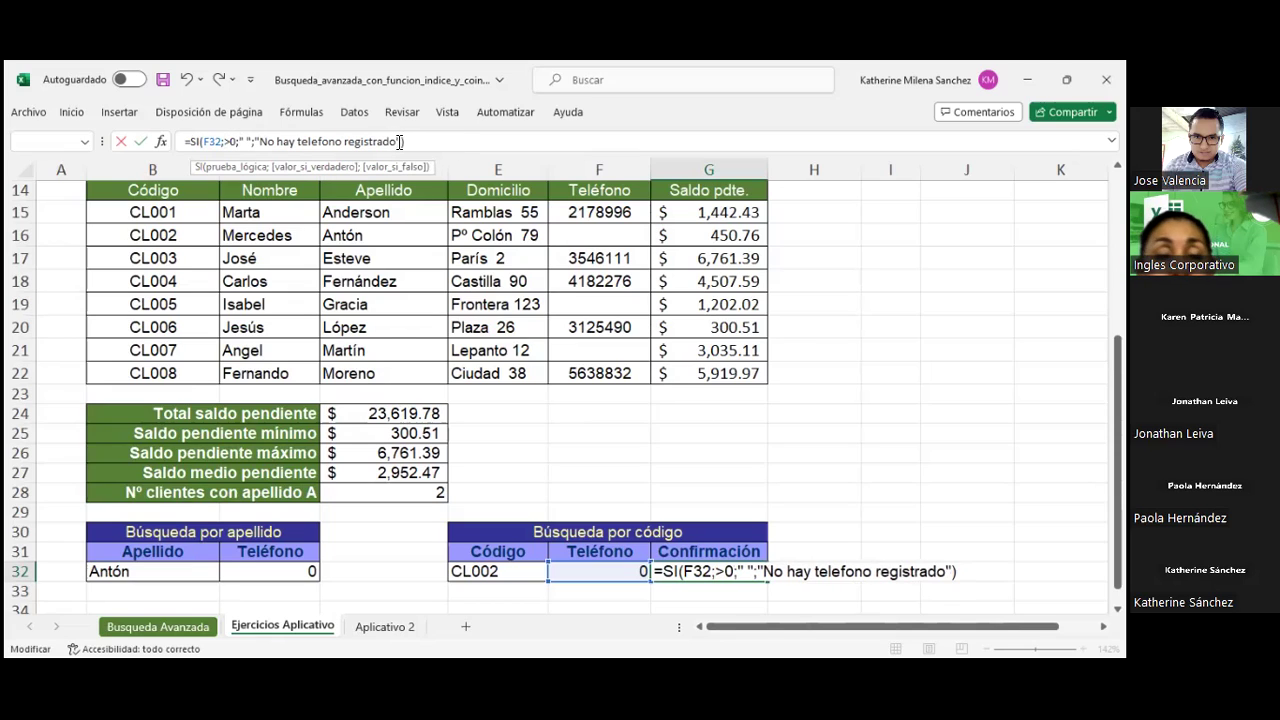
click(227, 143)
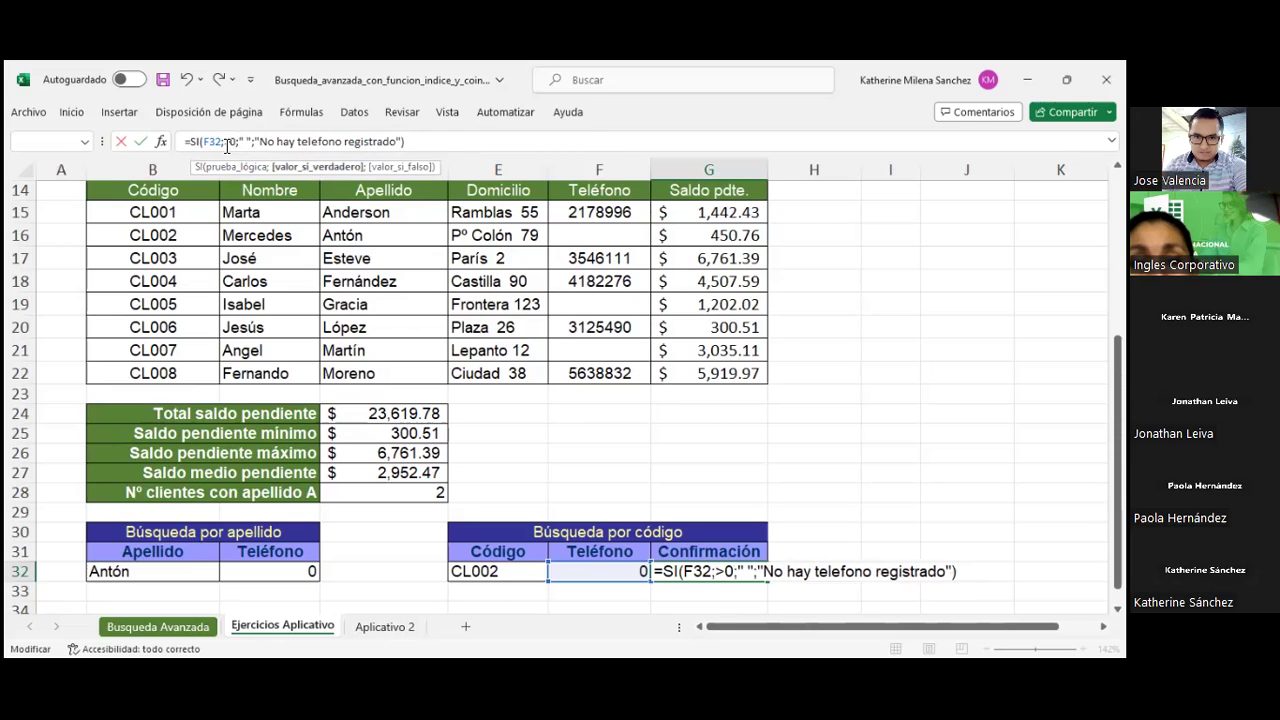
key(BackSpace)
key(Return)
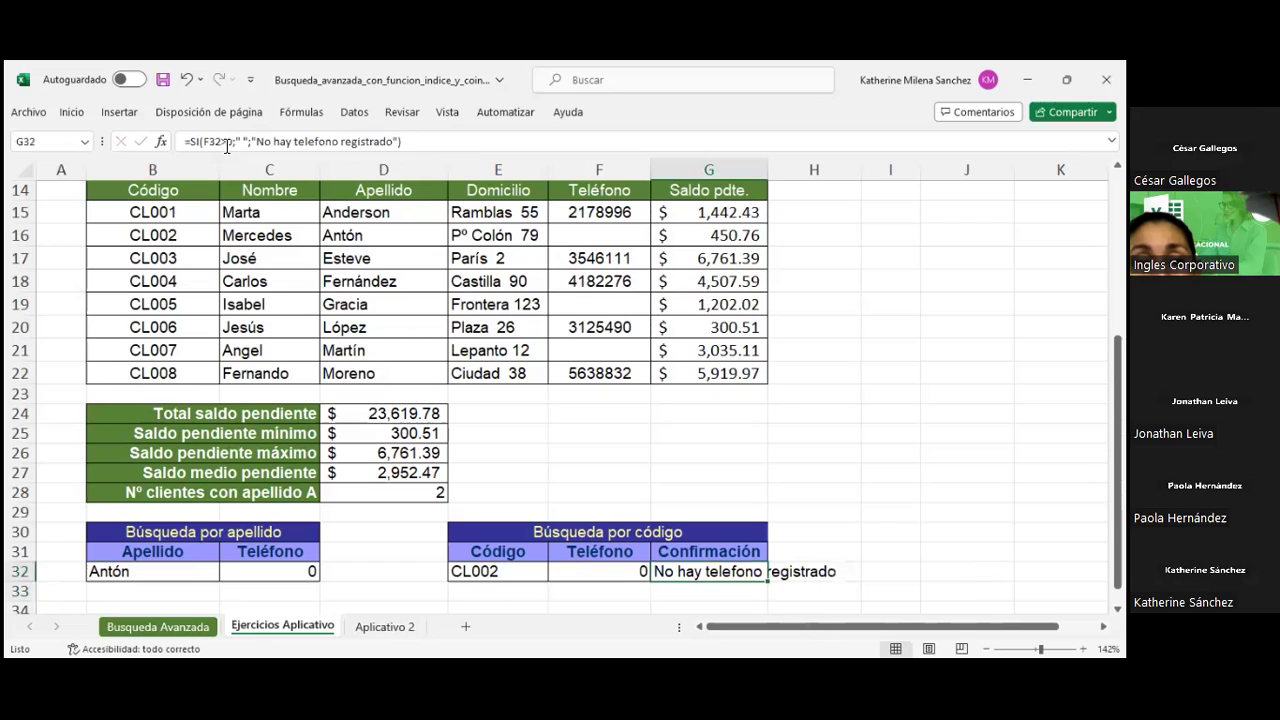
- Widen column G to fit 'No hay telefono registrado' and recheck the G32 formula
drag(768, 170, 862, 175)
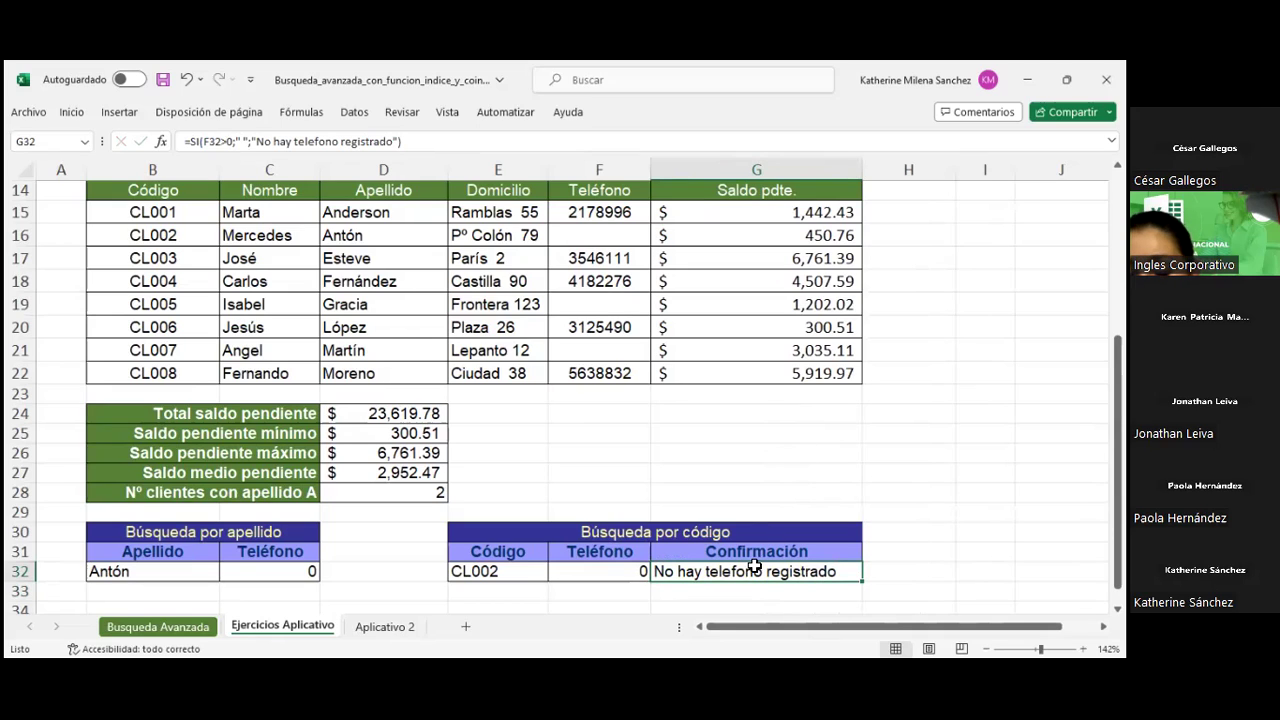
double_click(755, 568)
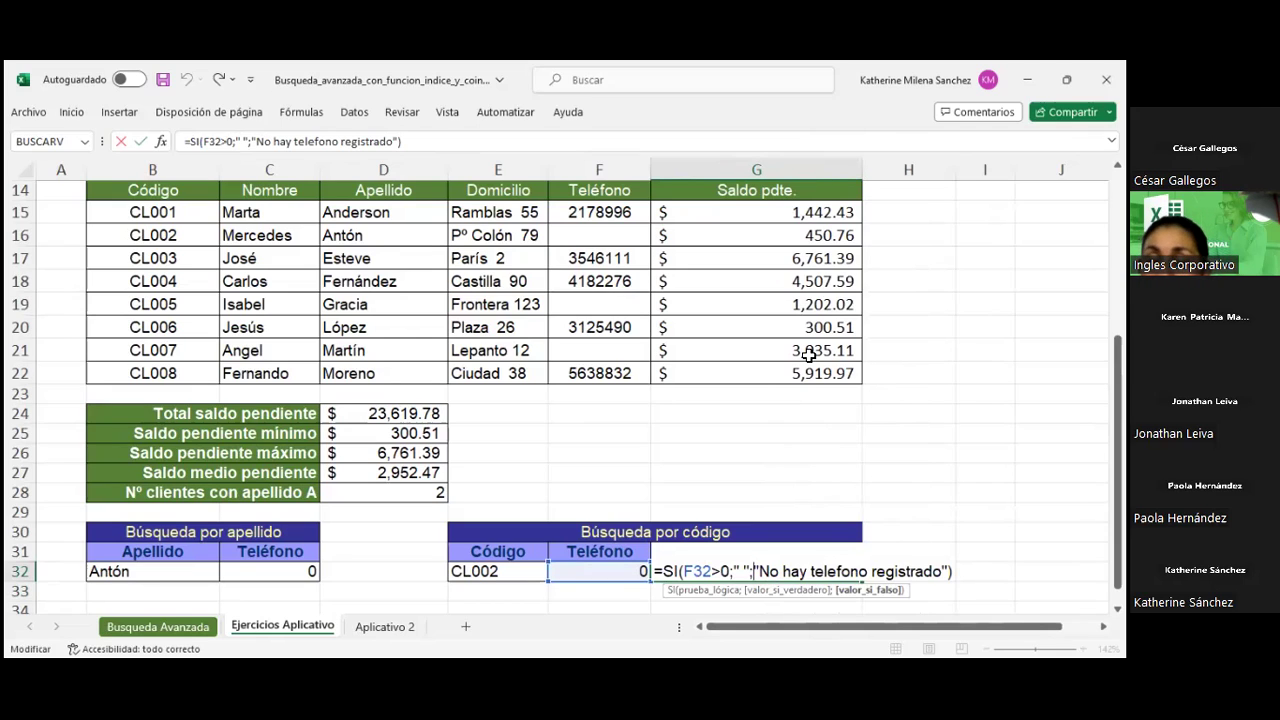
scroll(808, 355, right, 2)
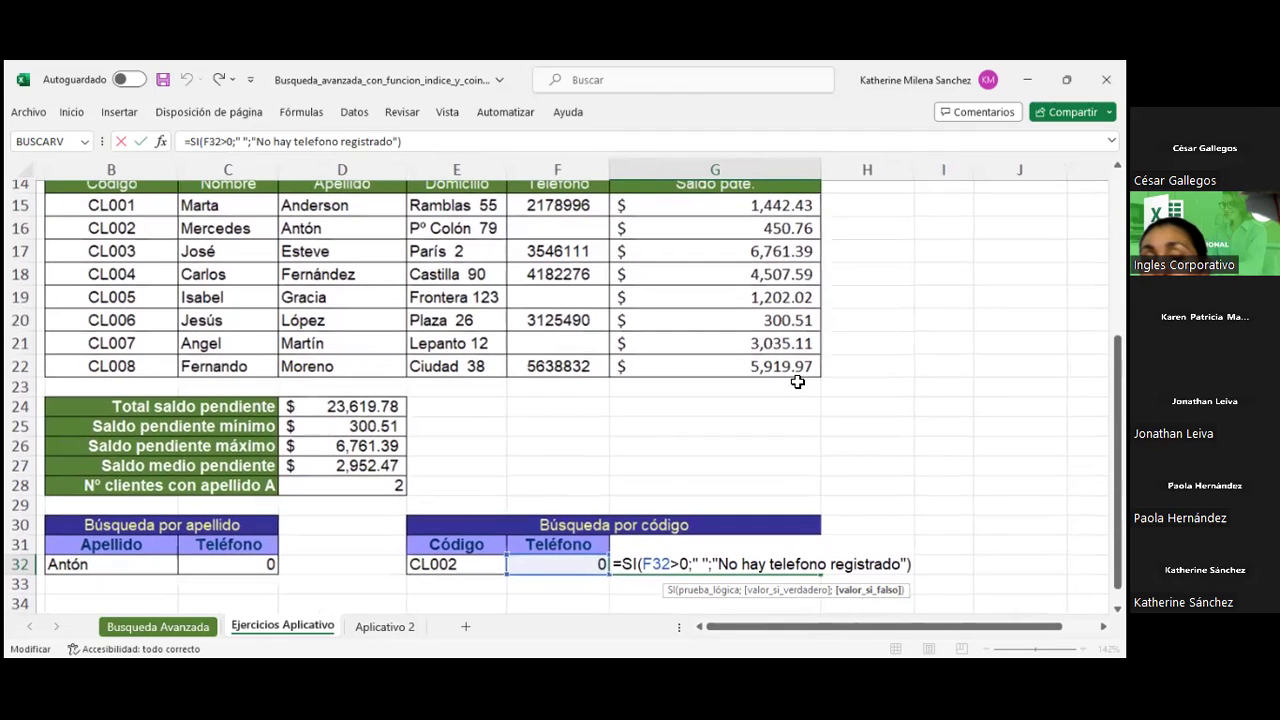
click(716, 563)
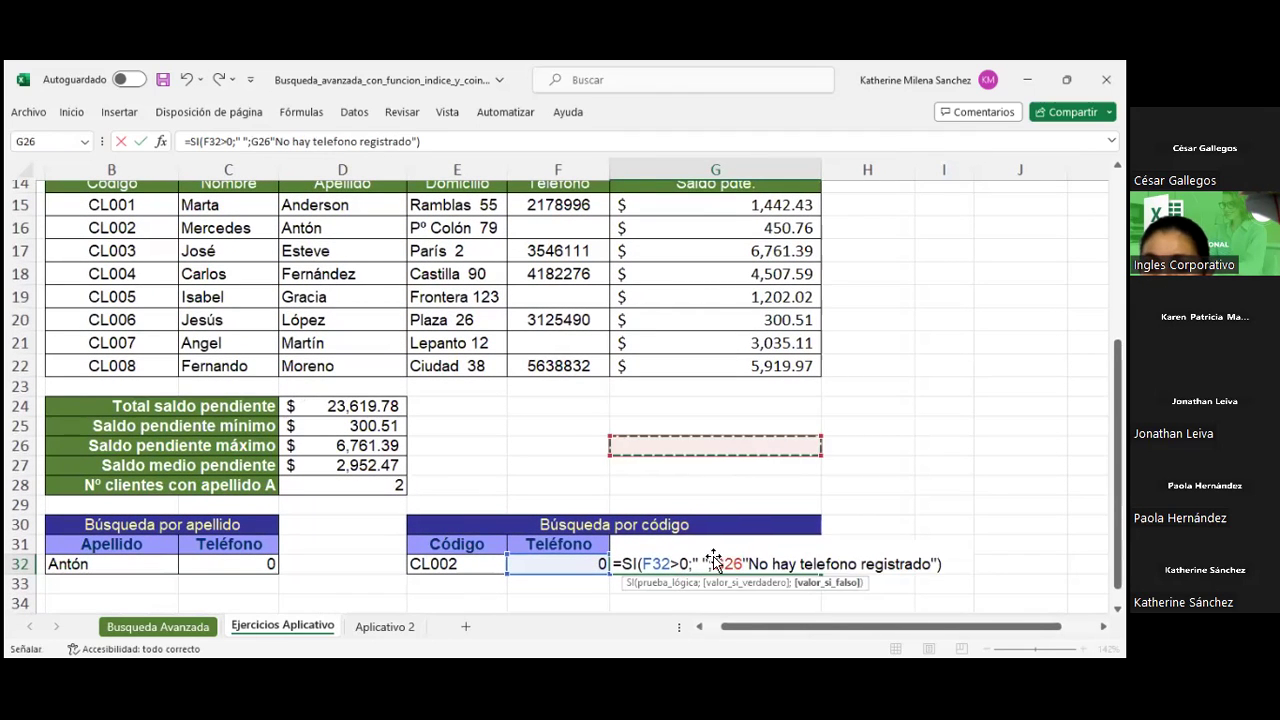
key(ctrl+Return)
double_click(716, 565)
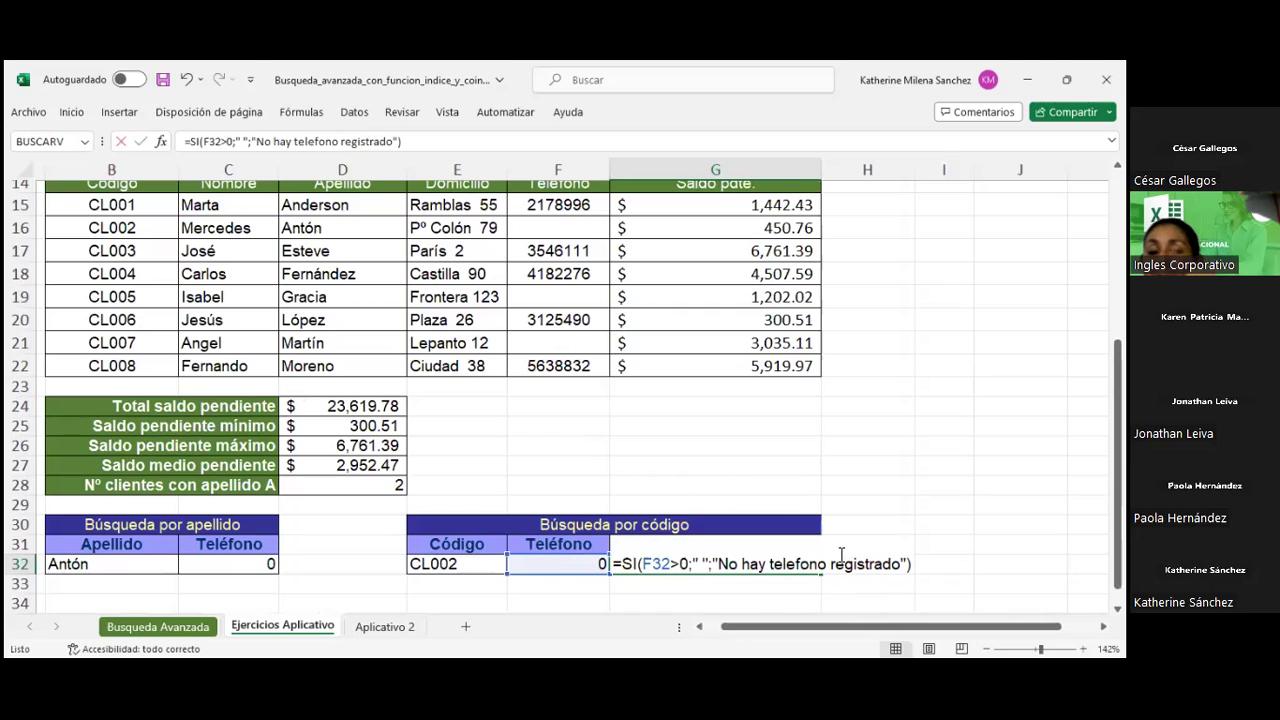
click(463, 560)
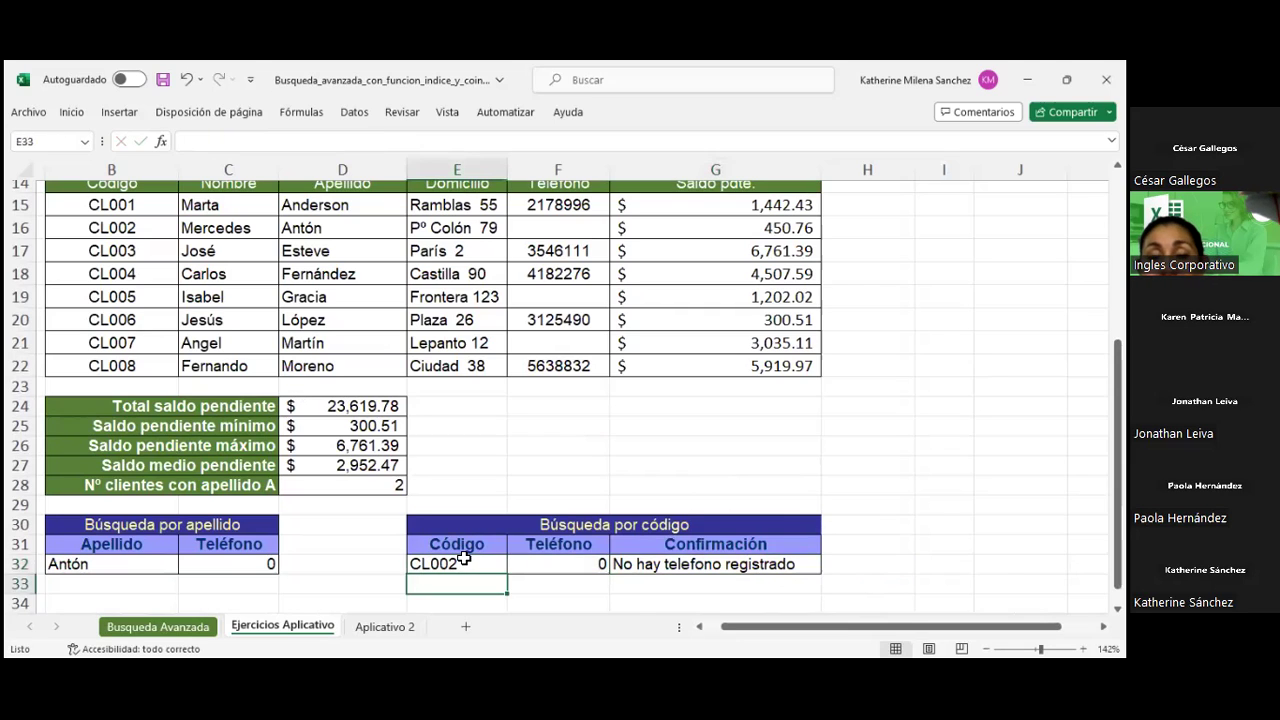
- Test the lookup by choosing codes CL004, CL001 and then CL005 from E32's list
key(alt+Down)
key(Down)
key(Down)
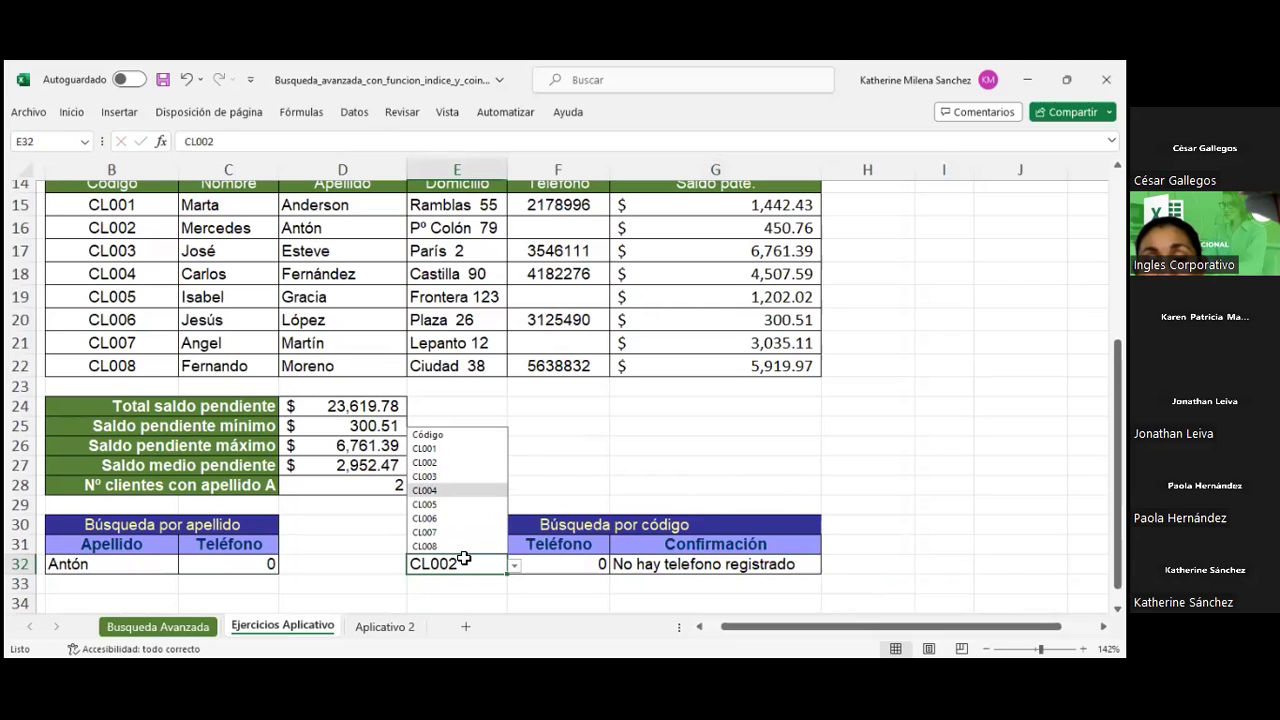
key(Return)
key(alt+Down)
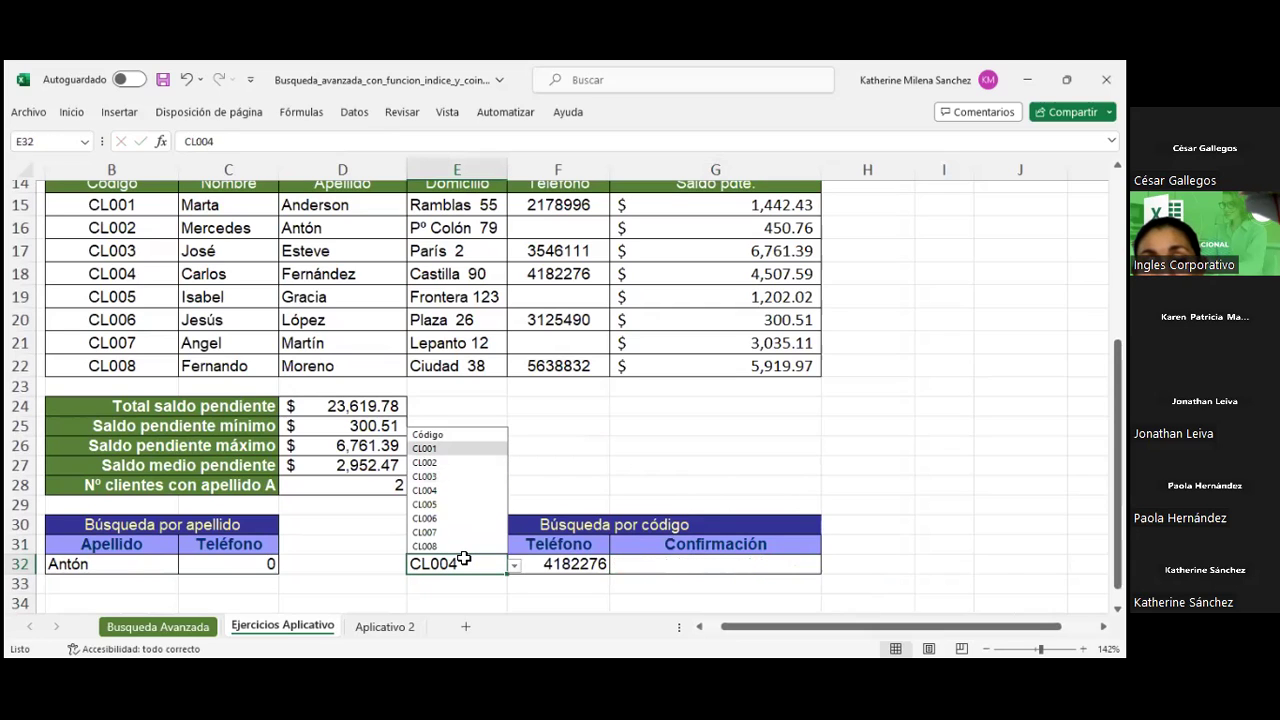
key(Return)
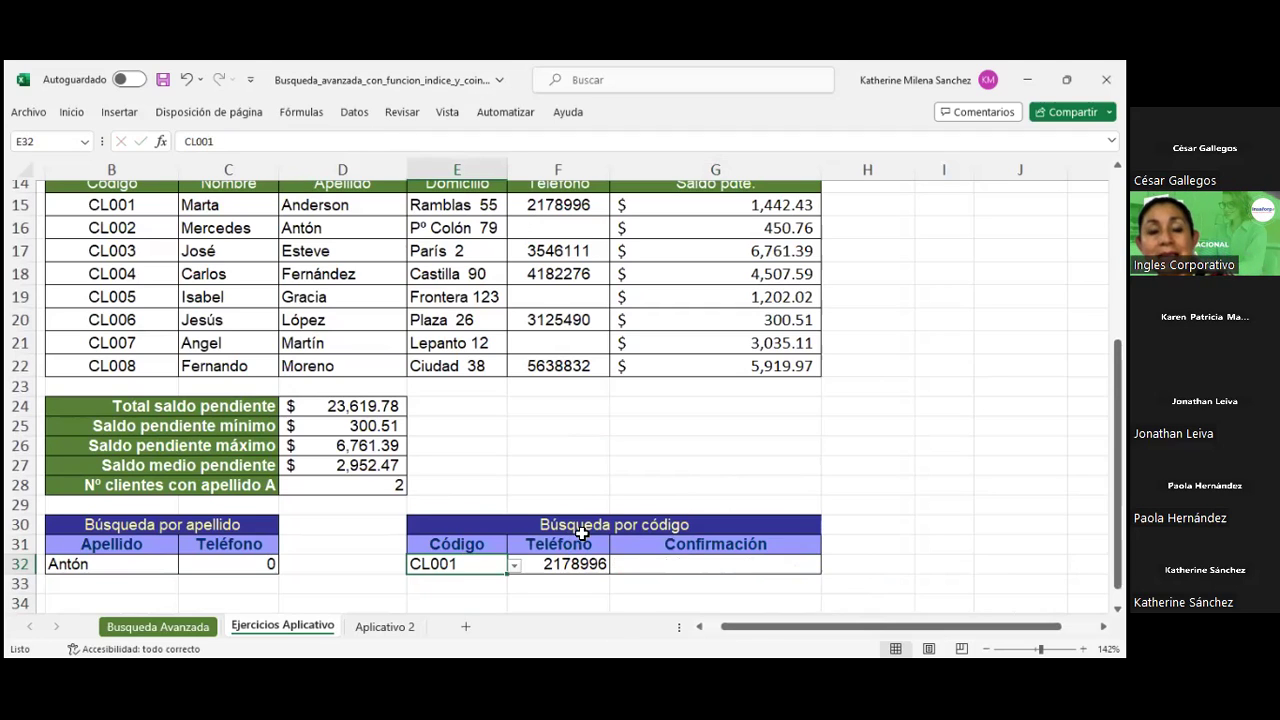
key(alt+Down)
key(Down)
key(Down)
key(Down)
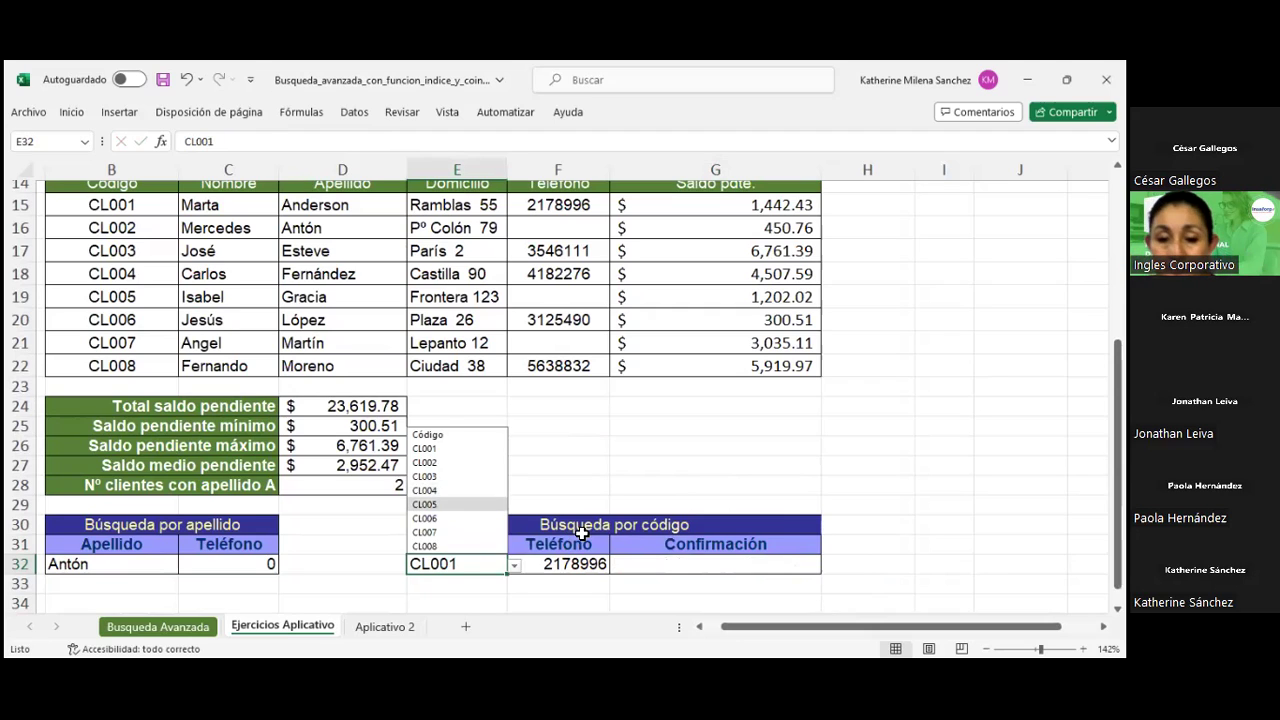
key(Return)
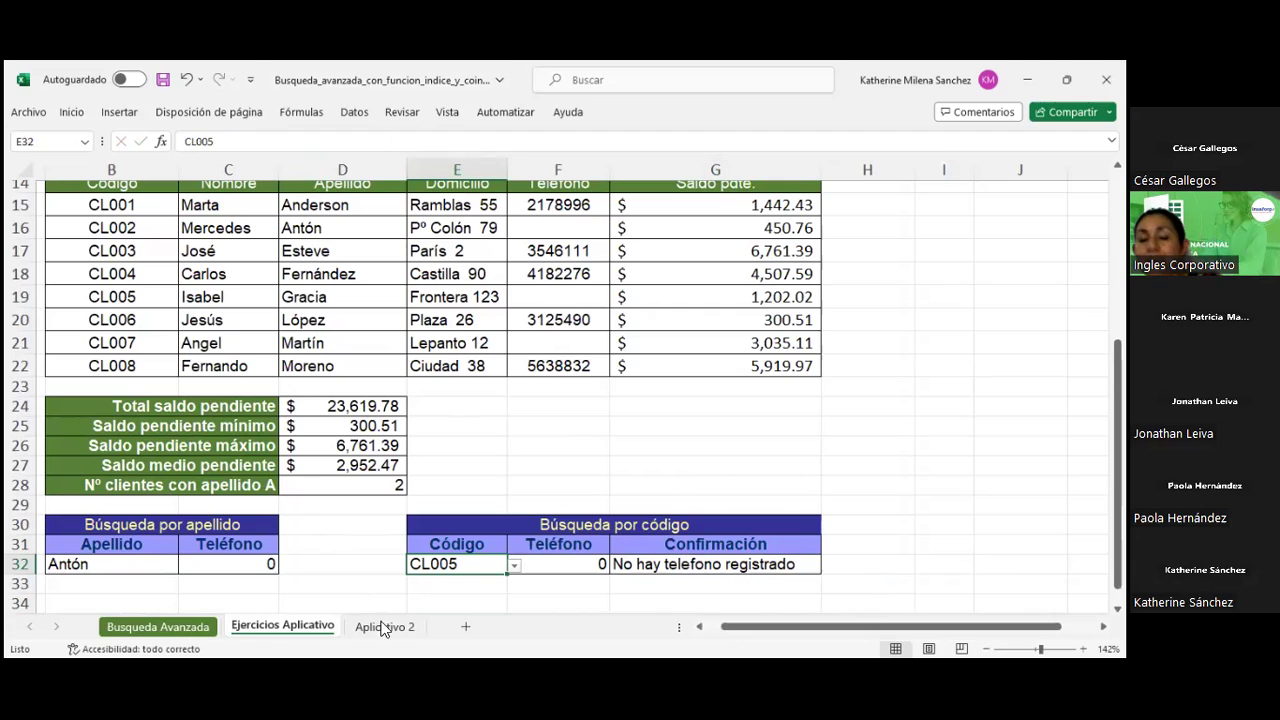
double_click(729, 566)
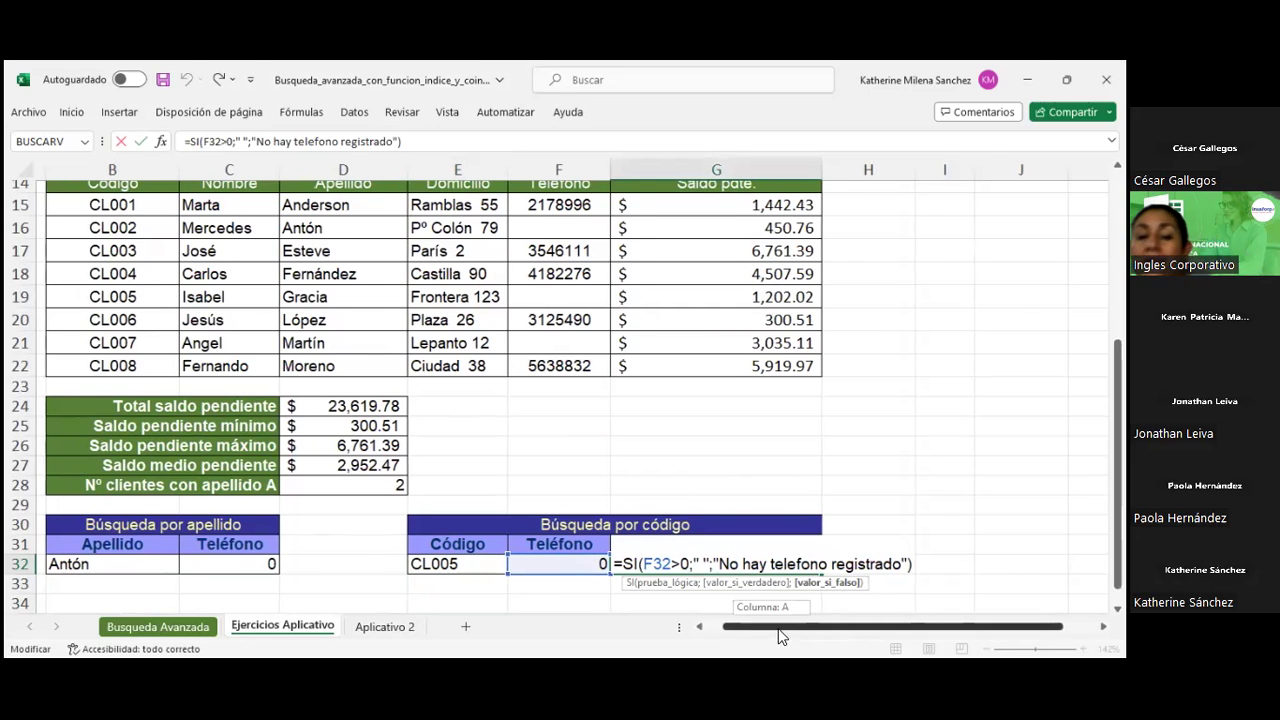
drag(778, 628, 845, 618)
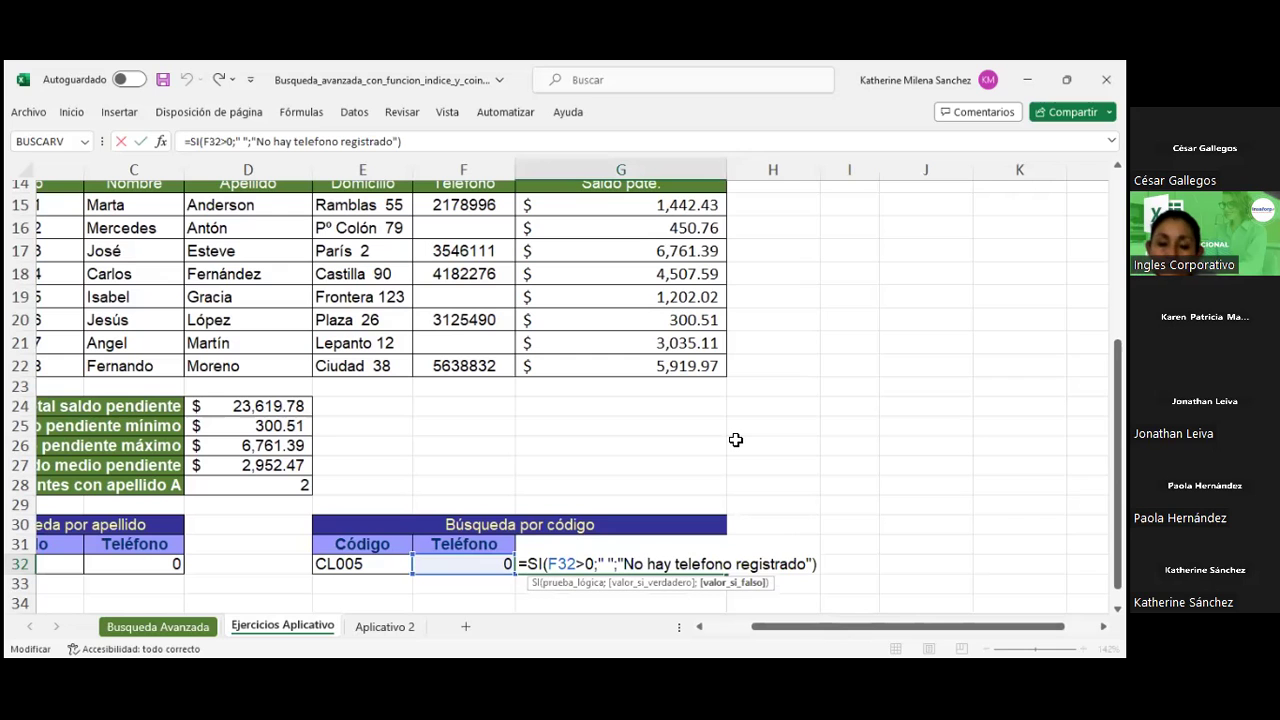
ctrl+scroll(735, 440, up, 4)
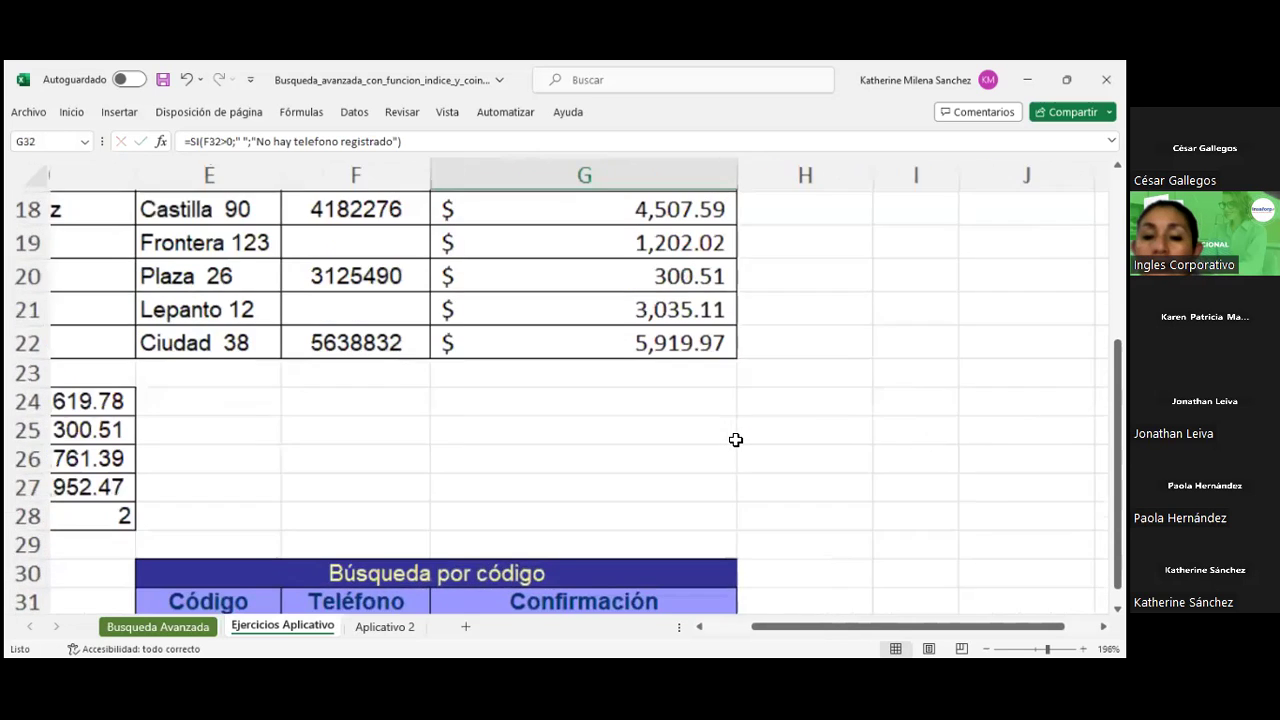
key(Down)
key(Down)
key(Down)
key(Down)
ctrl+scroll(735, 440, up, 2)
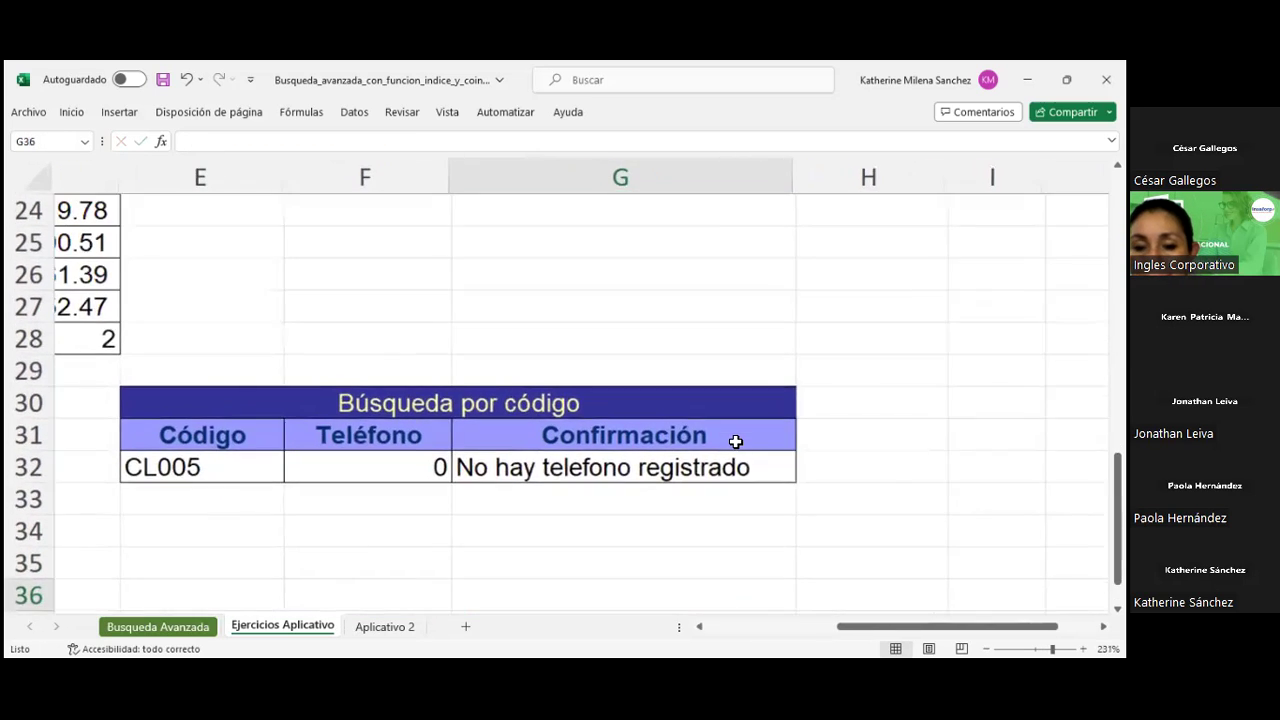
double_click(738, 470)
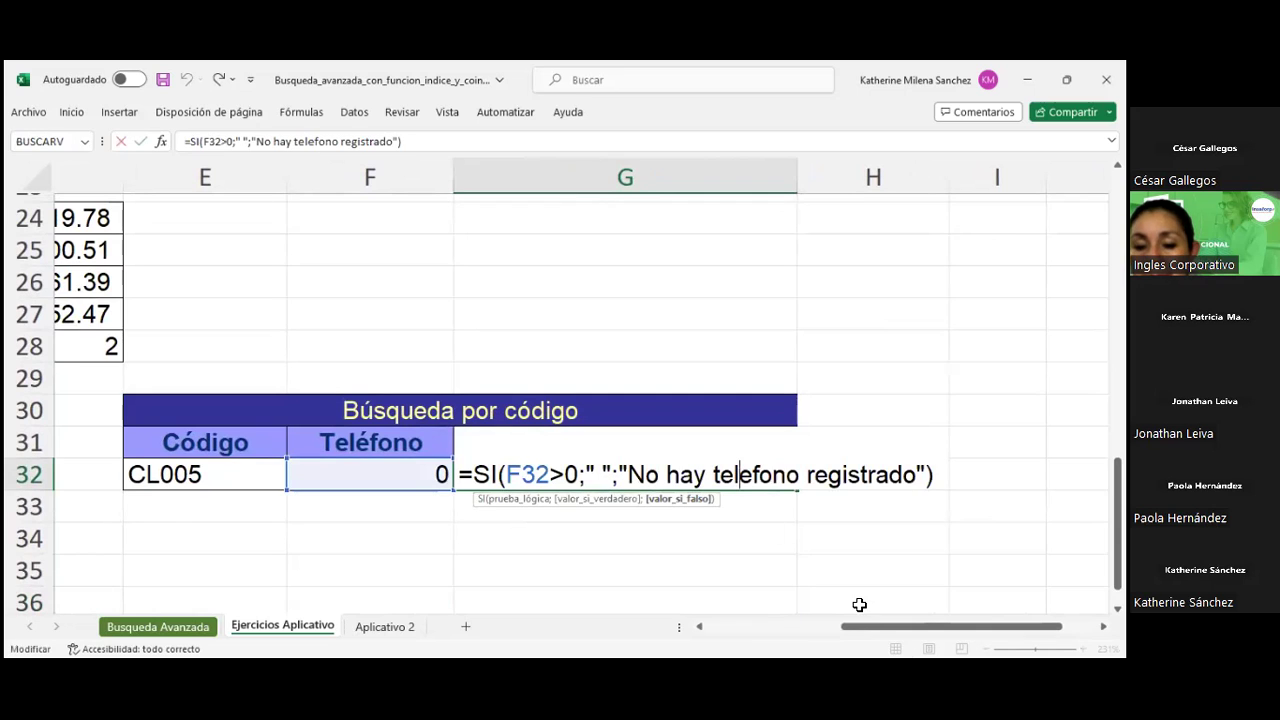
drag(865, 627, 897, 627)
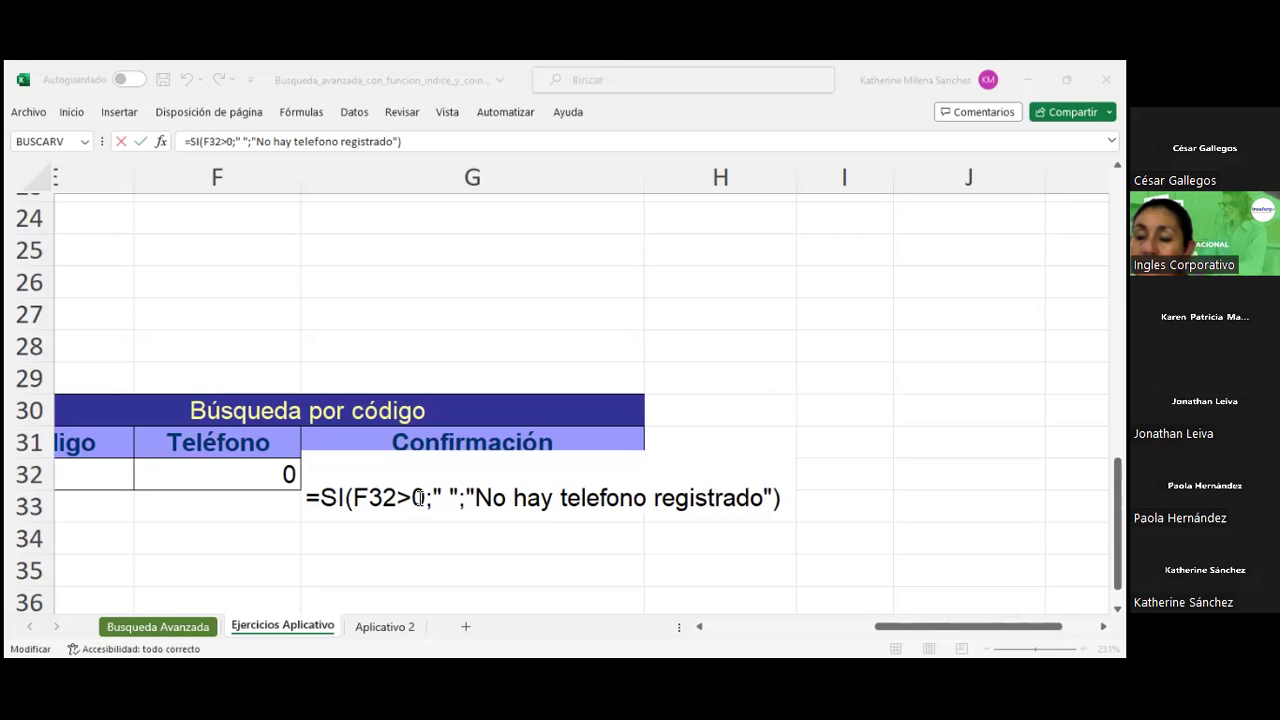
key(Return)
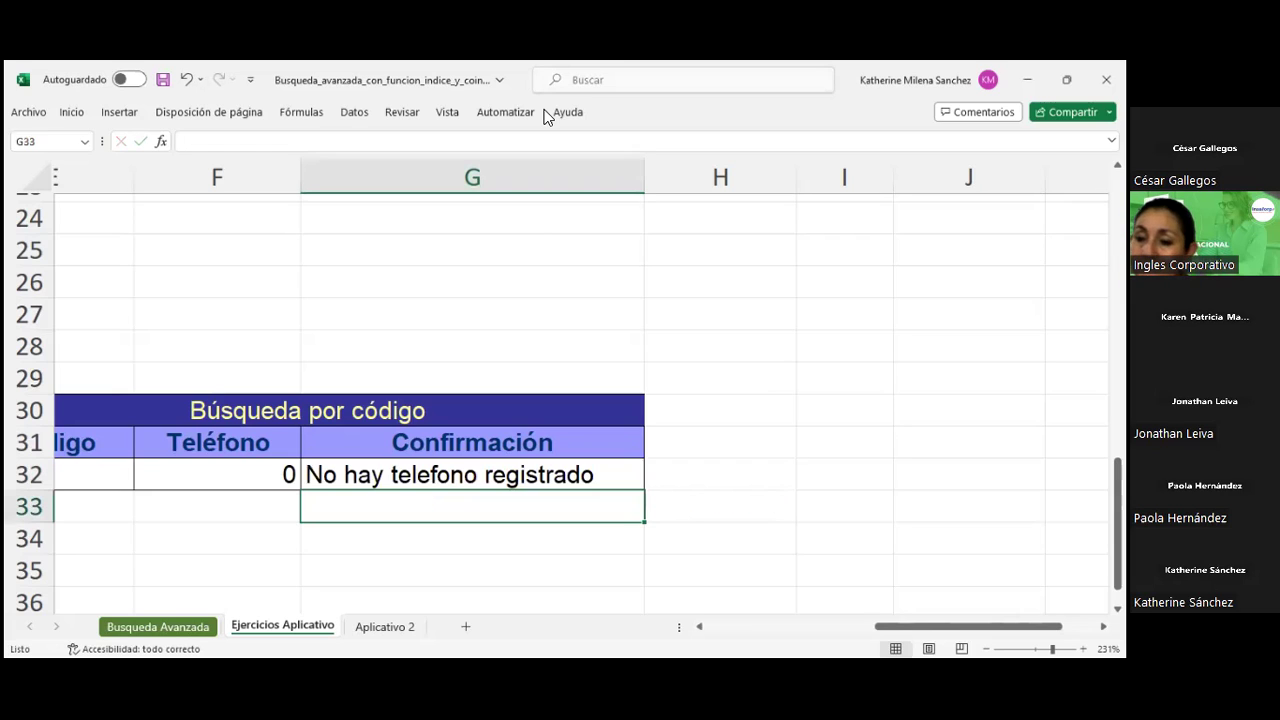